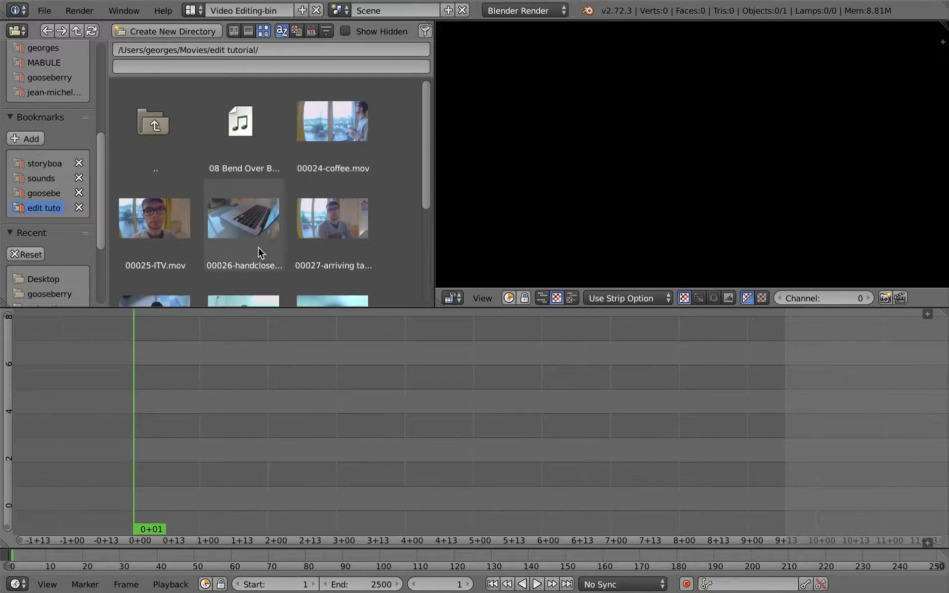
pyautogui.press('super+Tab')
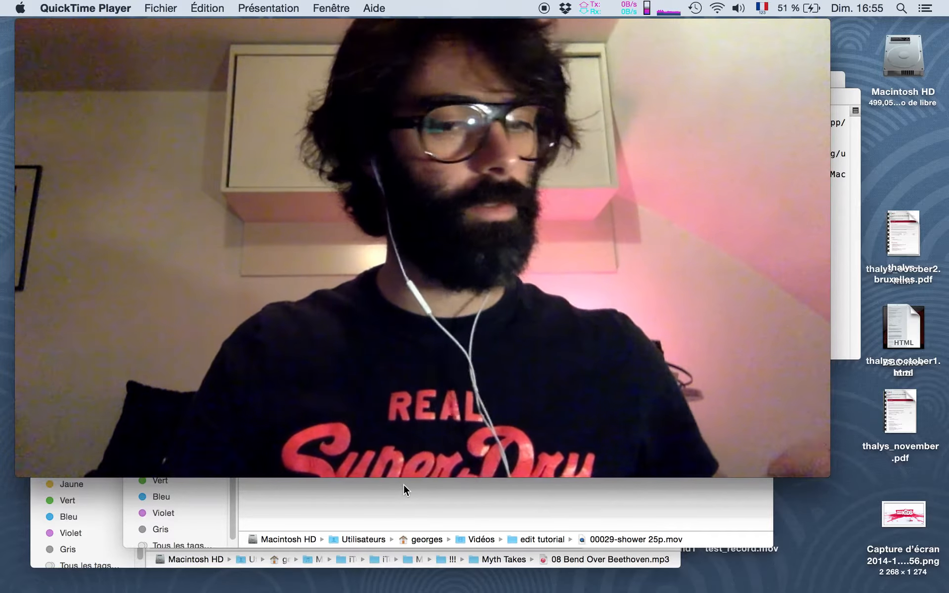
pyautogui.press('super+Tab')
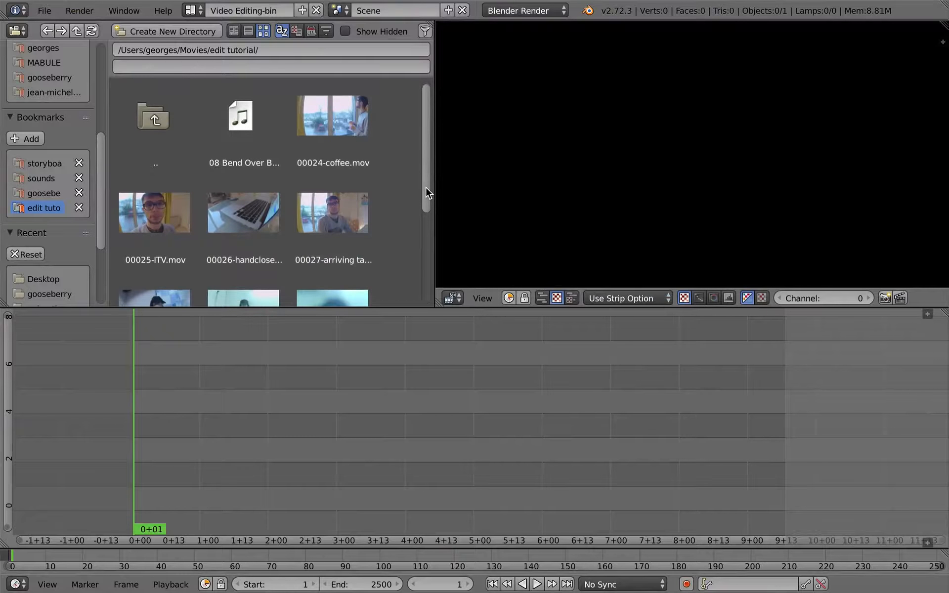
# Step: Add the clip 00025-ITV.mov to the sequencer starting at frame 1, and reveal the sequencer's header
pyautogui.moveTo(426, 187)
pyautogui.mouseDown()
pyautogui.moveTo(418, 282)
pyautogui.moveTo(419, 193)
pyautogui.mouseUp()
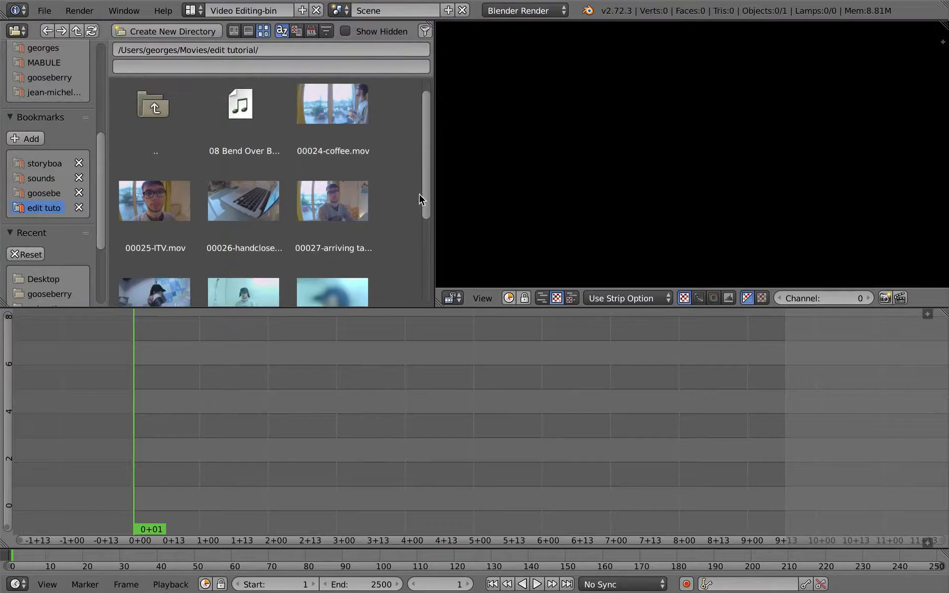
pyautogui.click(153, 218)
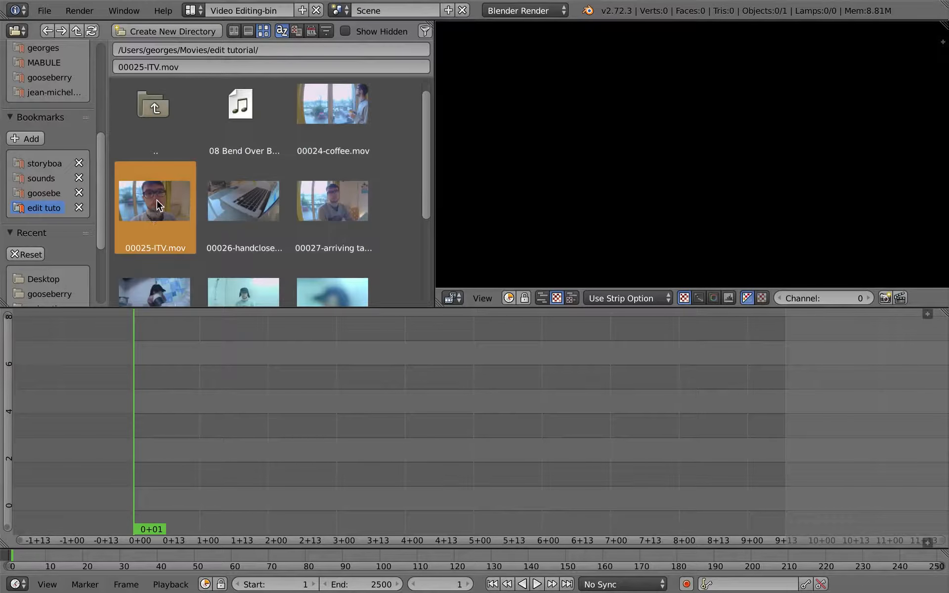
pyautogui.moveTo(158, 205); pyautogui.dragTo(168, 419)
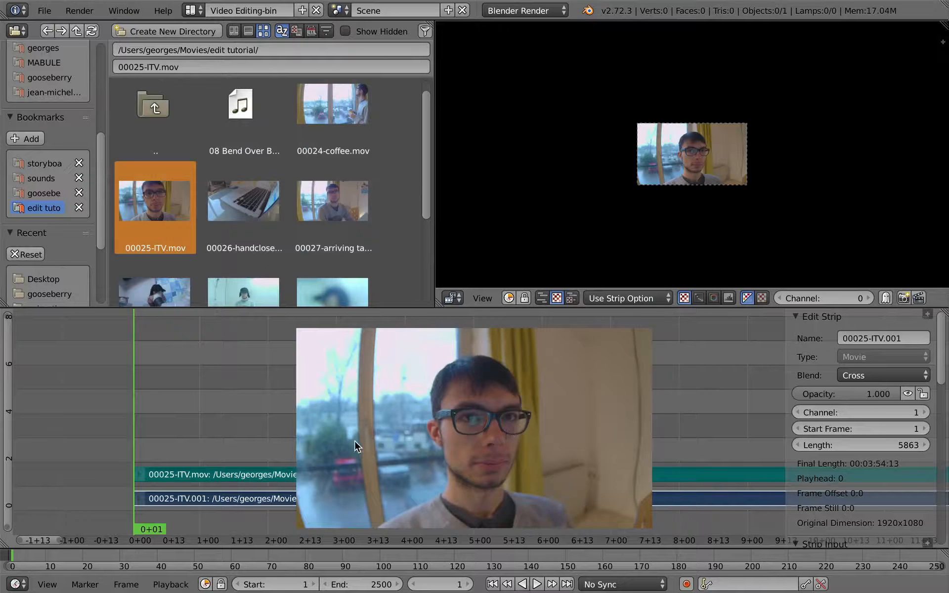
pyautogui.click(927, 546)
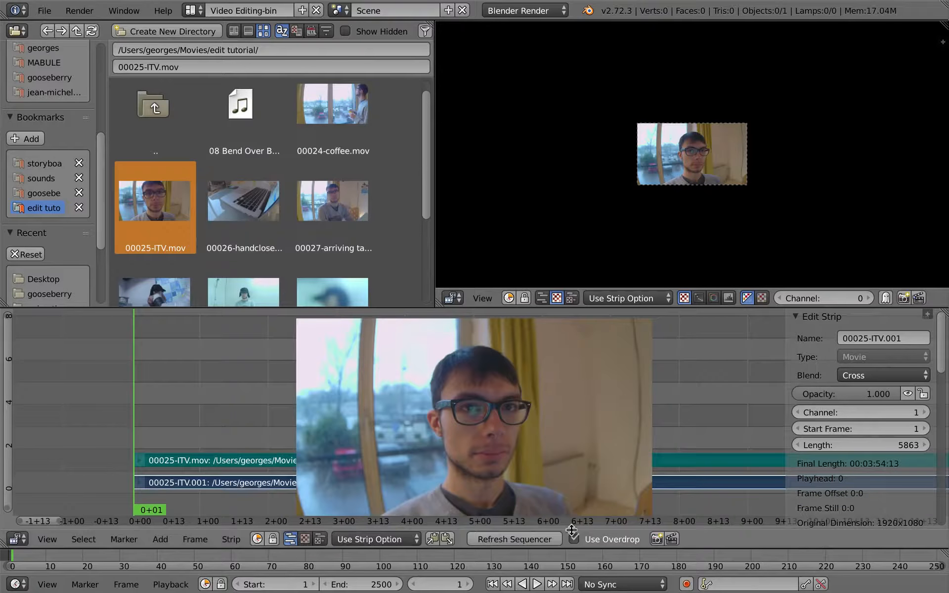
# Step: Add the sound file francesco-ITV.mp3 on channel 3 above the interview clip, starting at frame 1
pyautogui.moveTo(430, 199); pyautogui.dragTo(425, 301)
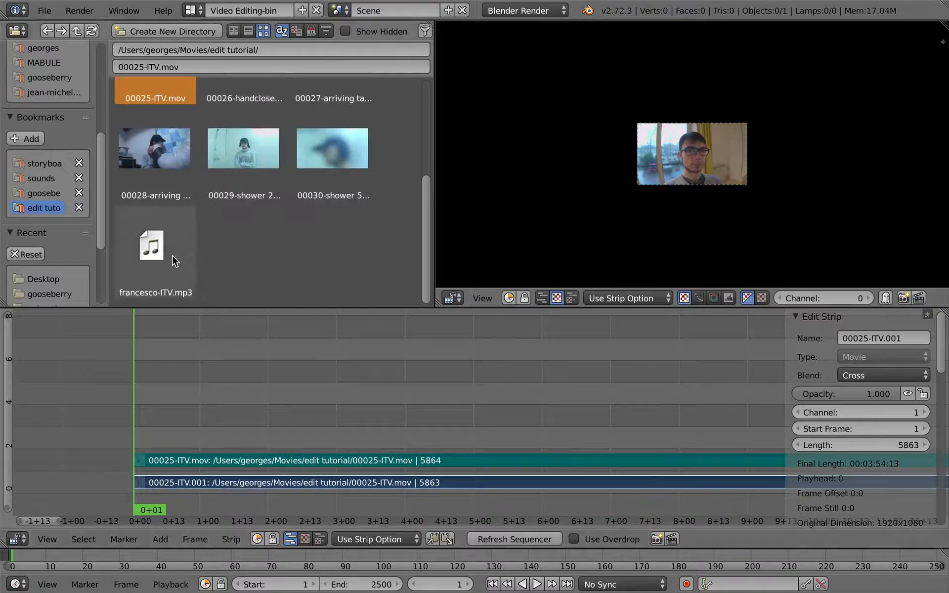
pyautogui.moveTo(158, 249); pyautogui.dragTo(161, 413)
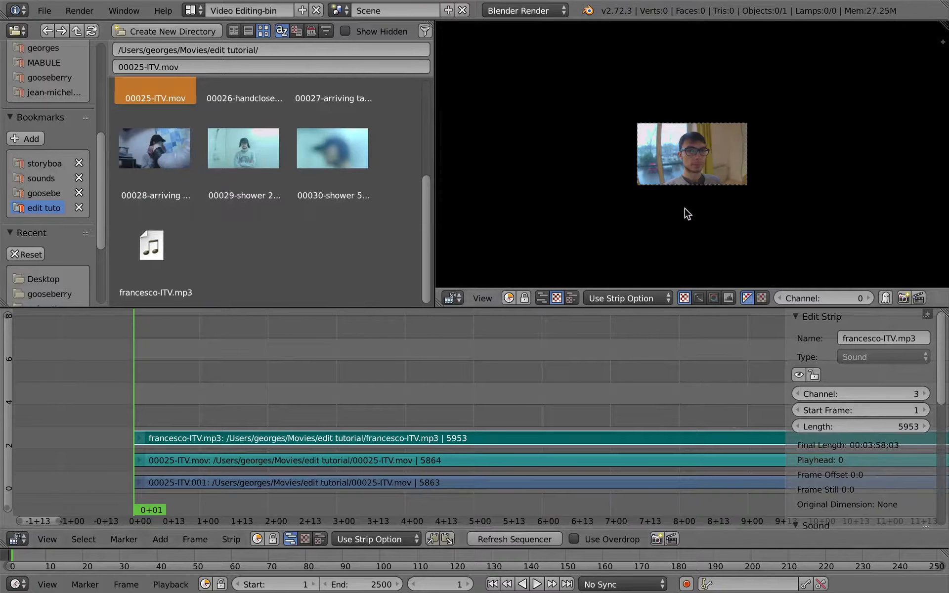
# Step: Fit the whole interview picture inside the preview and place the playhead at frame 0+06
pyautogui.keyDown('ctrl'); pyautogui.moveTo(689, 205); pyautogui.dragTo(705, 227, button='middle'); pyautogui.keyUp('ctrl')
pyautogui.press('Home')
pyautogui.moveTo(706, 228); pyautogui.dragTo(683, 118, button='middle')
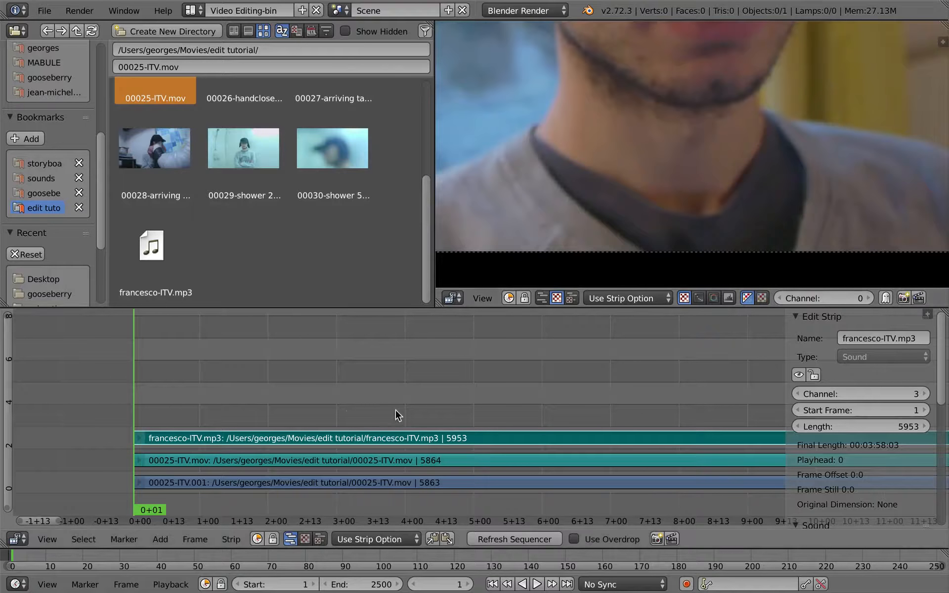
pyautogui.moveTo(275, 399); pyautogui.dragTo(148, 399)
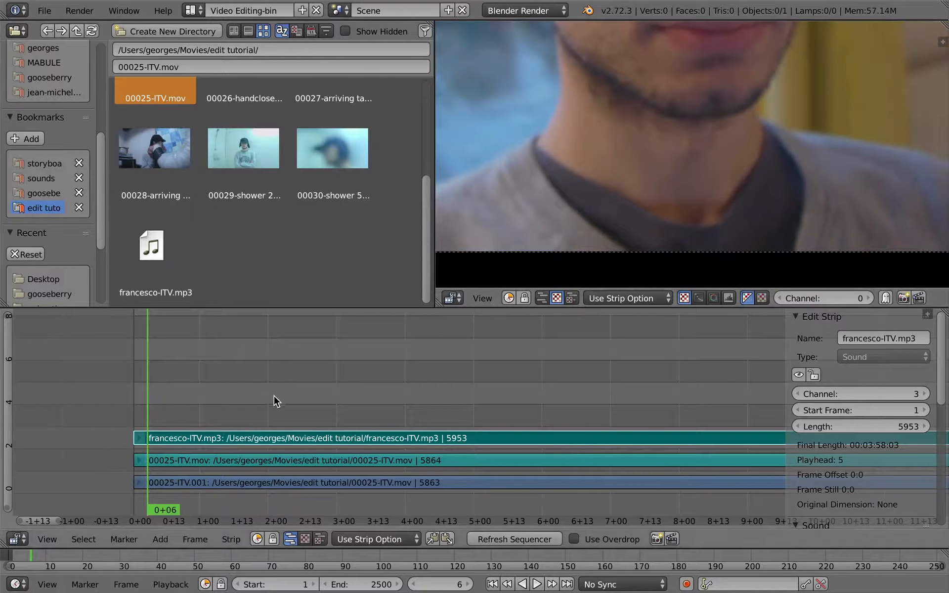
pyautogui.keyDown('ctrl'); pyautogui.moveTo(275, 399); pyautogui.dragTo(362, 405, button='middle'); pyautogui.keyUp('ctrl')
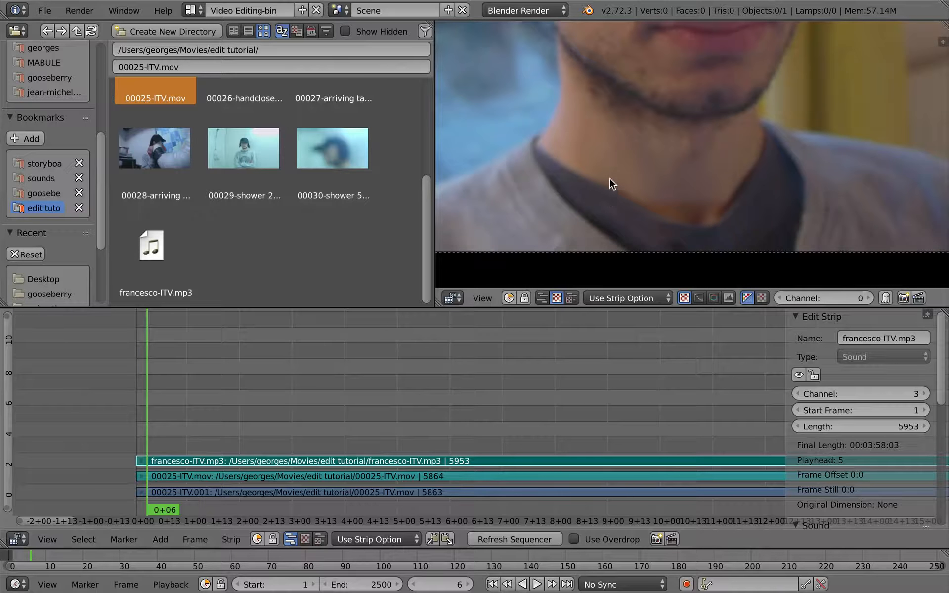
pyautogui.keyDown('ctrl'); pyautogui.moveTo(612, 184); pyautogui.dragTo(629, 237, button='middle'); pyautogui.keyUp('ctrl')
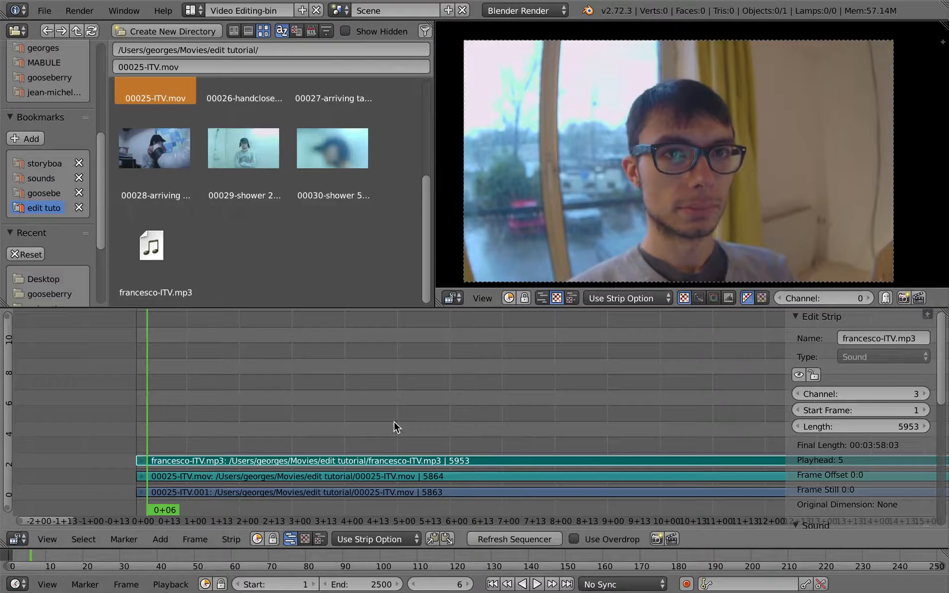
pyautogui.moveTo(545, 238); pyautogui.dragTo(528, 226, button='middle')
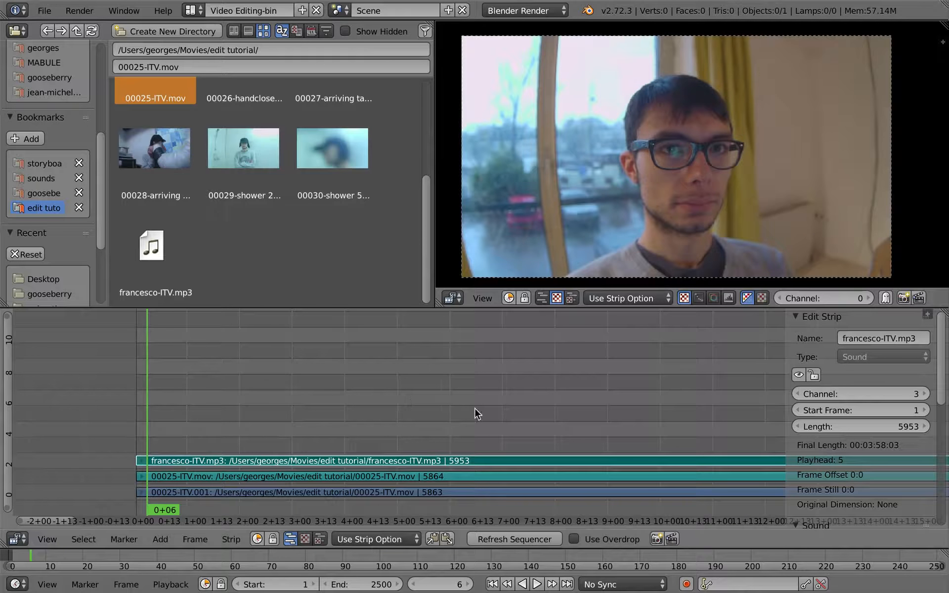
# Step: Maximize the sequencer with the strip properties hidden, and compare where the sound and movie strips end
pyautogui.hotkey('ctrl', 'Up')
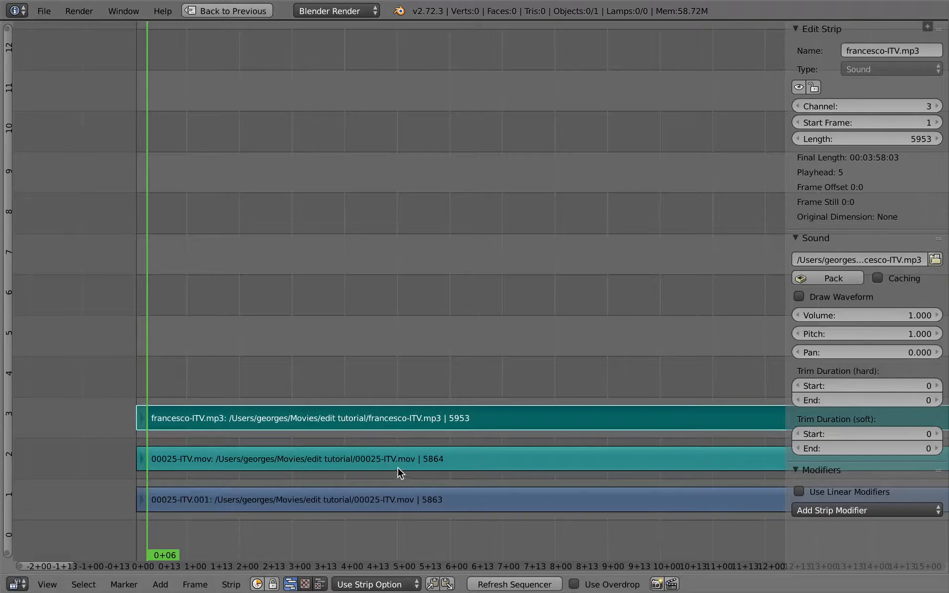
pyautogui.press('n')
pyautogui.keyDown('ctrl'); pyautogui.moveTo(544, 371); pyautogui.dragTo(186, 388, button='middle'); pyautogui.keyUp('ctrl')
pyautogui.keyDown('ctrl'); pyautogui.moveTo(483, 412); pyautogui.dragTo(281, 438, button='middle'); pyautogui.keyUp('ctrl')
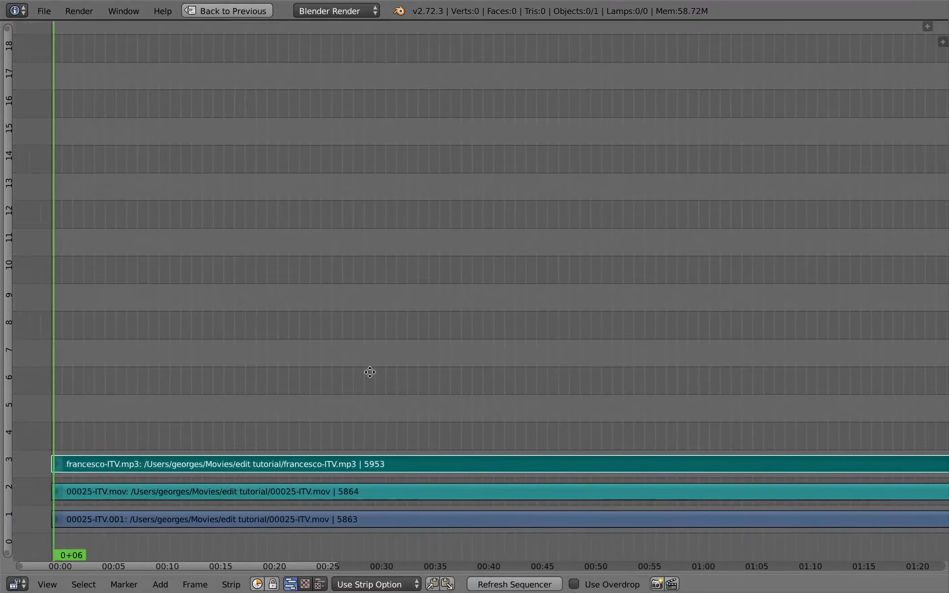
pyautogui.moveTo(369, 371); pyautogui.dragTo(500, 366, button='middle')
pyautogui.scroll(-8, 494, 375)
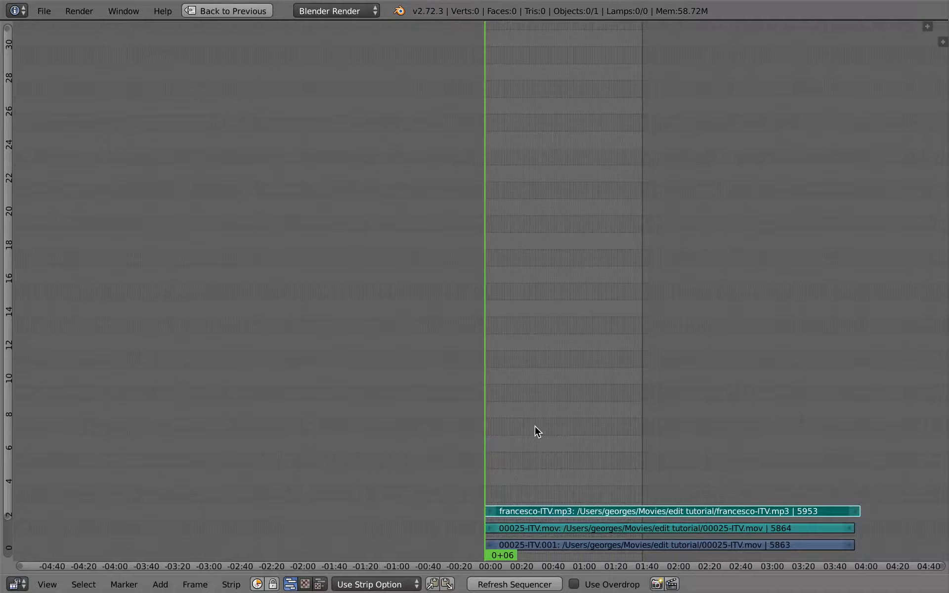
pyautogui.moveTo(807, 514); pyautogui.dragTo(732, 475, button='middle')
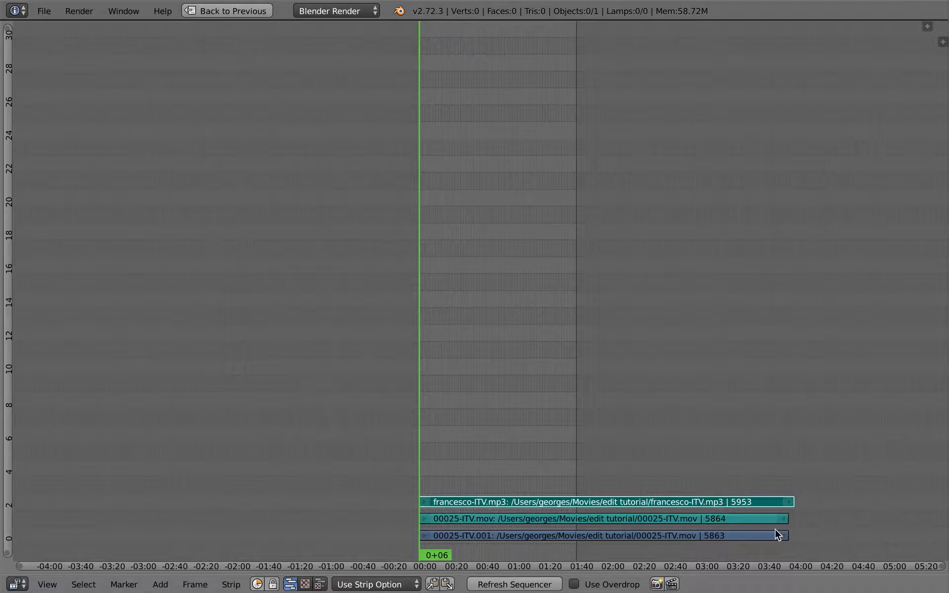
pyautogui.keyDown('ctrl'); pyautogui.moveTo(488, 484); pyautogui.dragTo(336, 503, button='middle'); pyautogui.keyUp('ctrl')
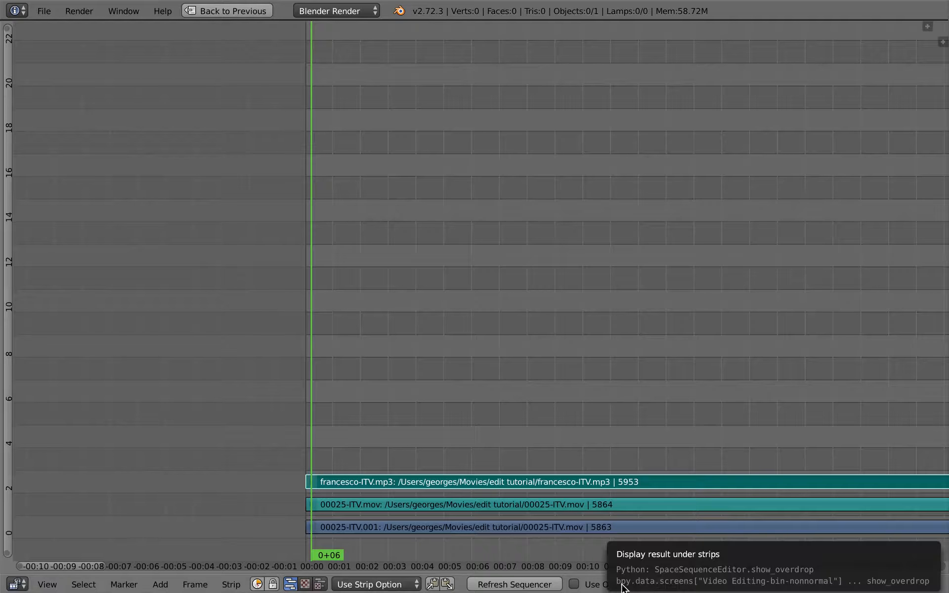
# Step: Enable Use Overdrop and place the enlarged picture in the upper area, clear of the strips
pyautogui.click(583, 585)
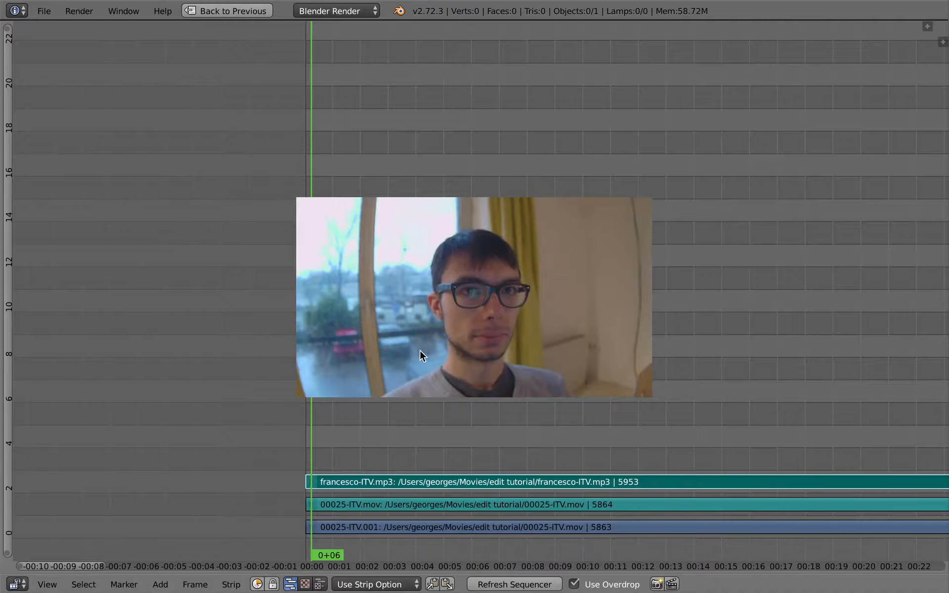
pyautogui.press('w')
pyautogui.moveTo(530, 341); pyautogui.dragTo(523, 313)
pyautogui.moveTo(479, 287); pyautogui.dragTo(461, 159)
pyautogui.moveTo(456, 226); pyautogui.dragTo(447, 344)
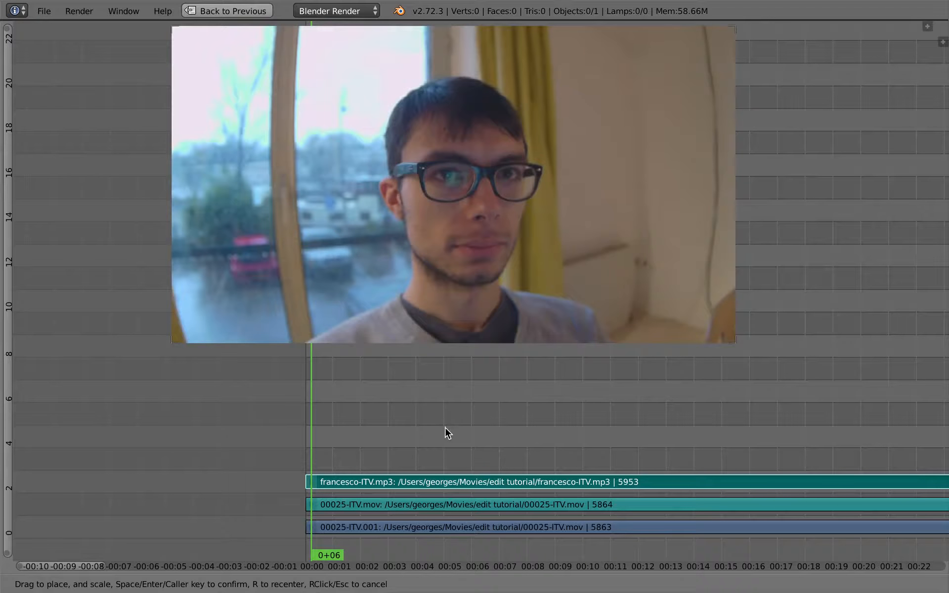
pyautogui.press('Return')
# Step: Scrub the playhead to 5+13 and hide the sequencer's header to give the strips more room
pyautogui.moveTo(327, 433); pyautogui.dragTo(416, 409)
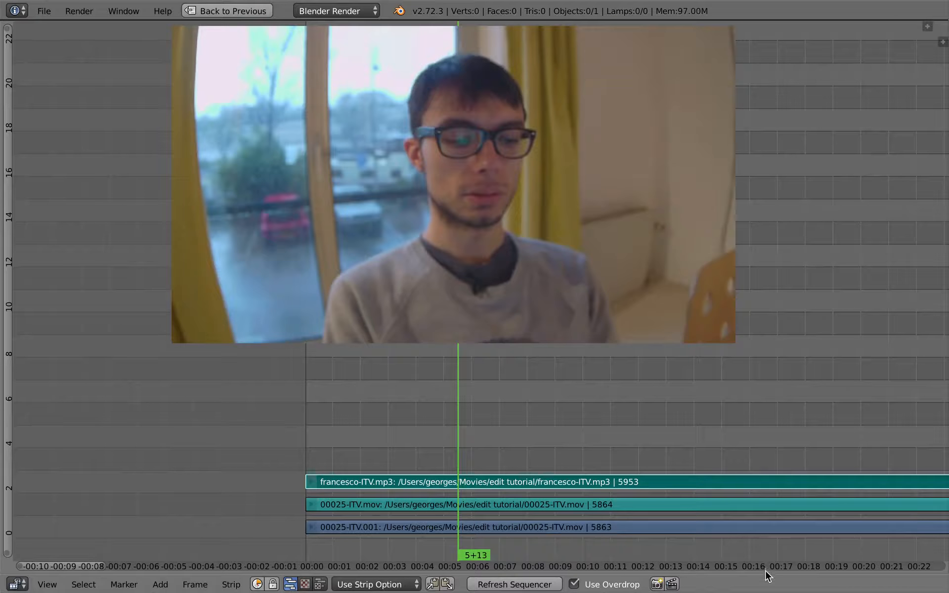
pyautogui.moveTo(767, 574); pyautogui.dragTo(767, 590)
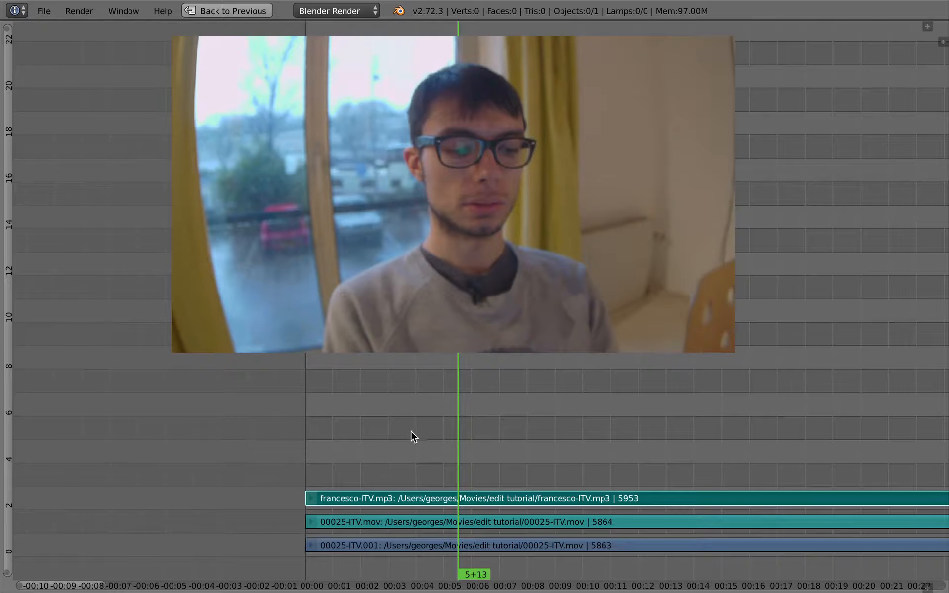
pyautogui.hscroll(10, 407, 451)
pyautogui.moveTo(324, 422); pyautogui.dragTo(380, 426, button='middle')
pyautogui.keyDown('ctrl'); pyautogui.moveTo(380, 427); pyautogui.dragTo(437, 452, button='middle'); pyautogui.keyUp('ctrl')
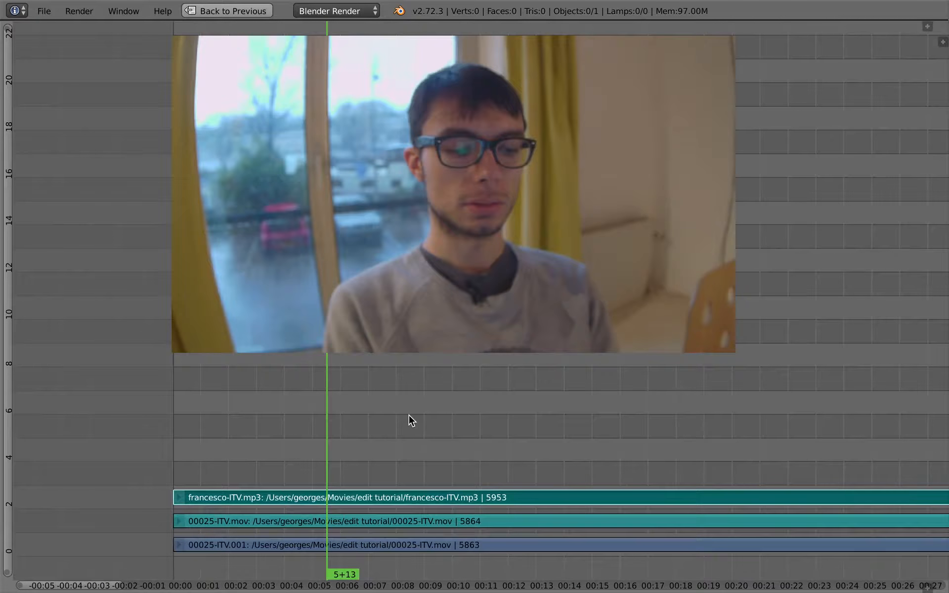
pyautogui.hscroll(-1, 332, 426)
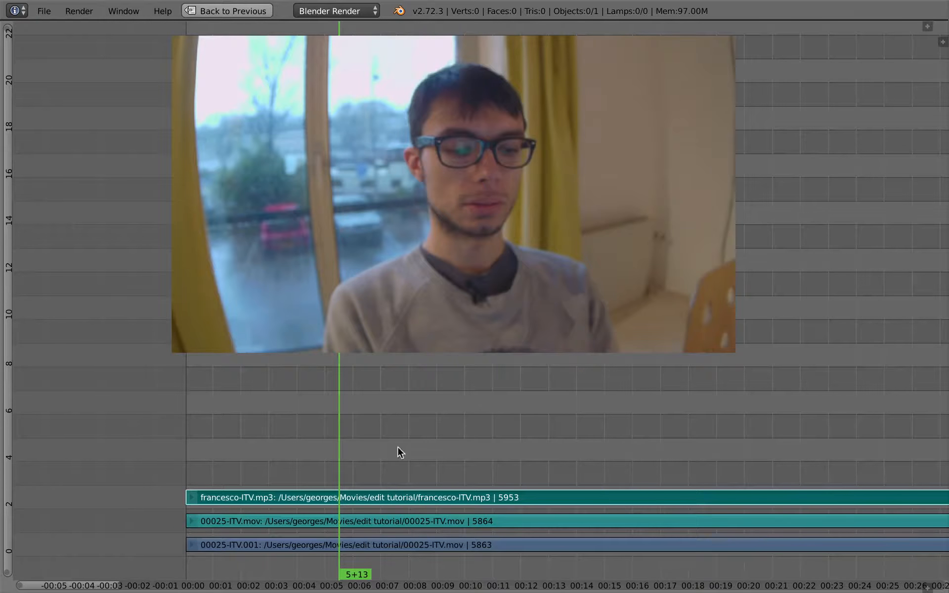
pyautogui.moveTo(350, 471)
pyautogui.keyDown('ctrl'); pyautogui.mouseDown(button='middle')
pyautogui.moveTo(352, 458)
pyautogui.moveTo(342, 456)
pyautogui.mouseUp(button='middle'); pyautogui.keyUp('ctrl')
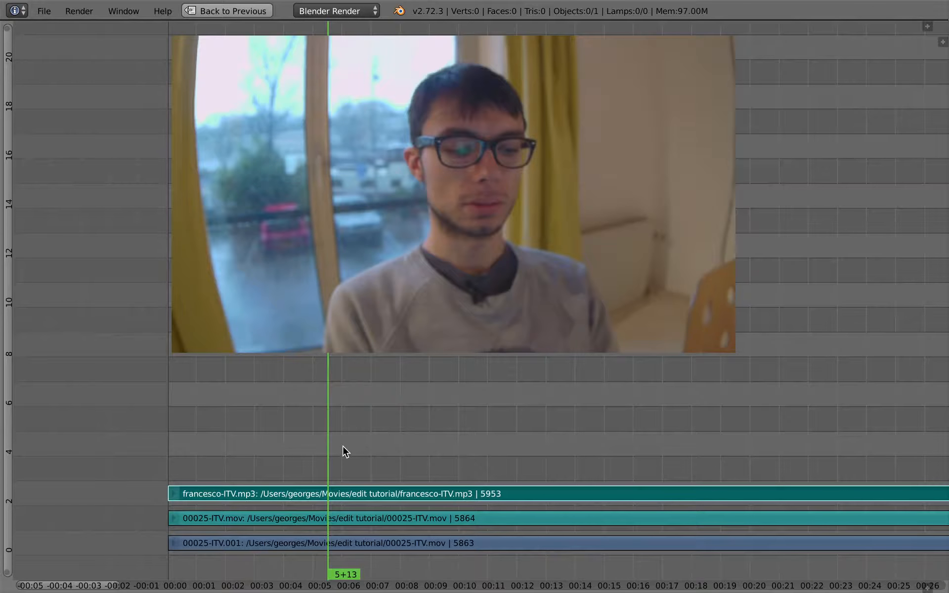
pyautogui.keyDown('ctrl'); pyautogui.moveTo(343, 446); pyautogui.dragTo(399, 410, button='middle'); pyautogui.keyUp('ctrl')
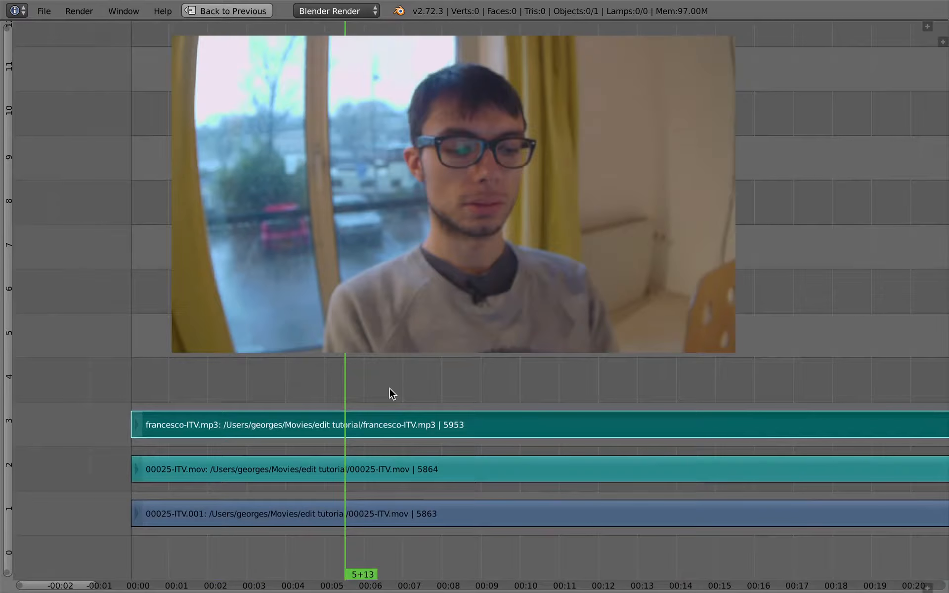
# Step: Show the strip properties and mute the francesco-ITV.mp3 strip on channel 3
pyautogui.press('n')
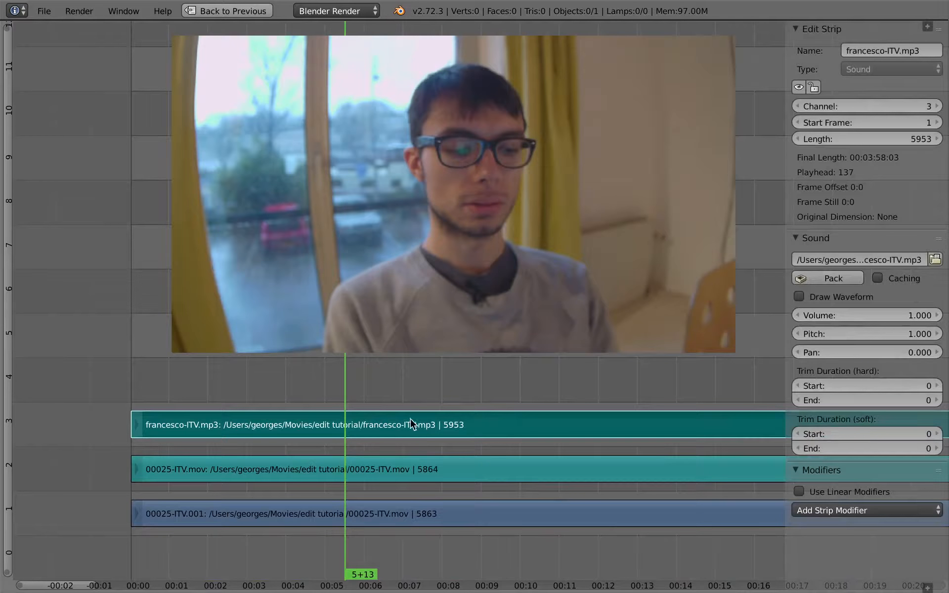
pyautogui.click(389, 475)
pyautogui.click(314, 428)
pyautogui.press('h')
# Step: Play the interview from near its start with raised system volume to hear the camera sound, and restore the multi-editor layout
pyautogui.click(196, 398)
pyautogui.hotkey('alt', 'a')
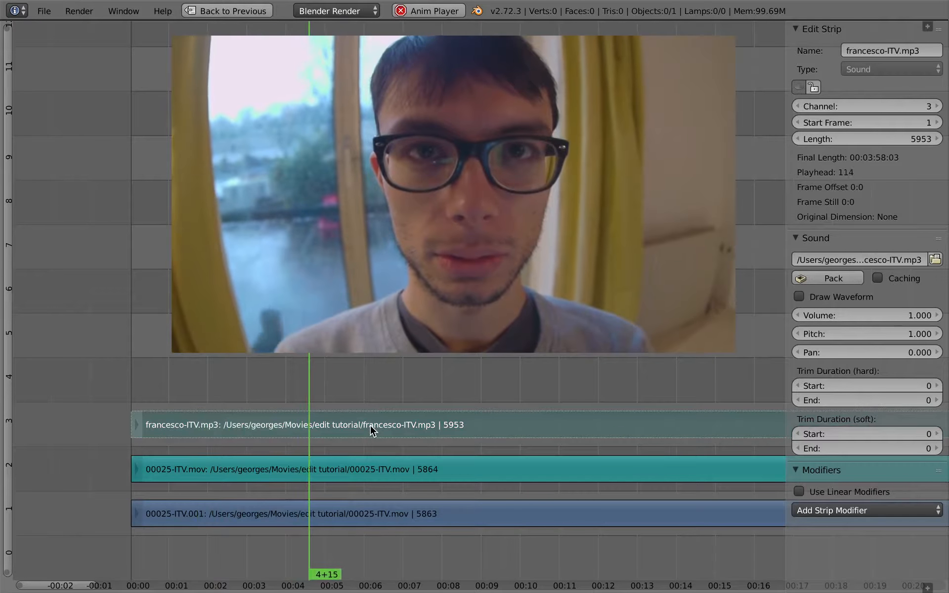
pyautogui.press('XF86AudioRaiseVolume')
pyautogui.press('XF86AudioRaiseVolume')
pyautogui.press('XF86AudioRaiseVolume')
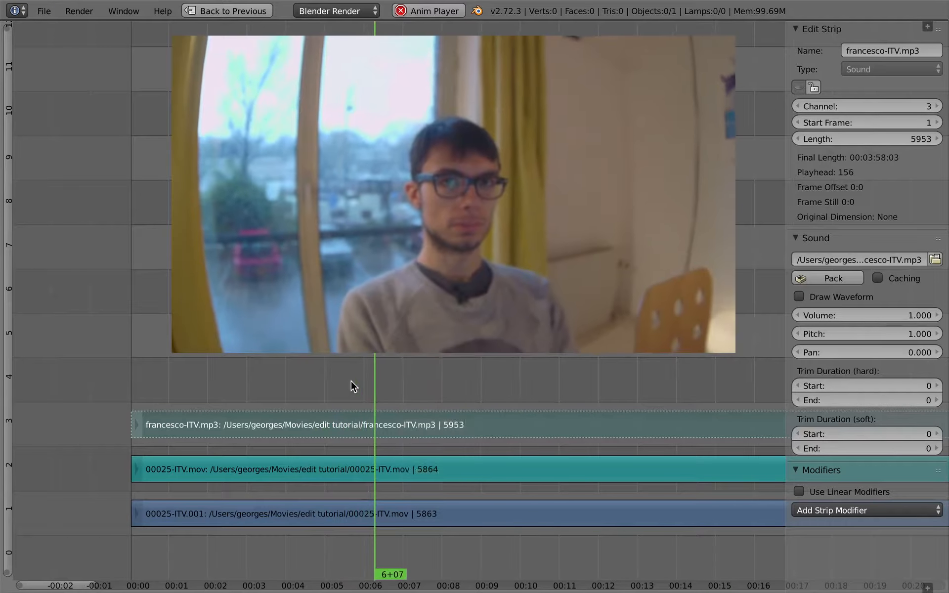
pyautogui.hotkey('ctrl', 'Up')
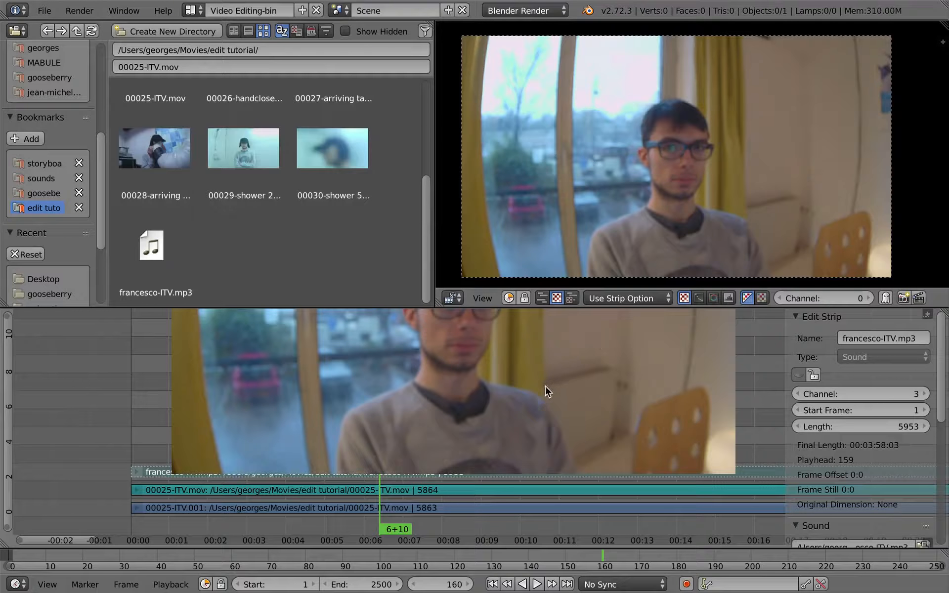
# Step: Set the render resolution percentage to 25% in the UV Editing layout's render properties, and return to the Video Editing-bin layout
pyautogui.hotkey('ctrl', 'Left')
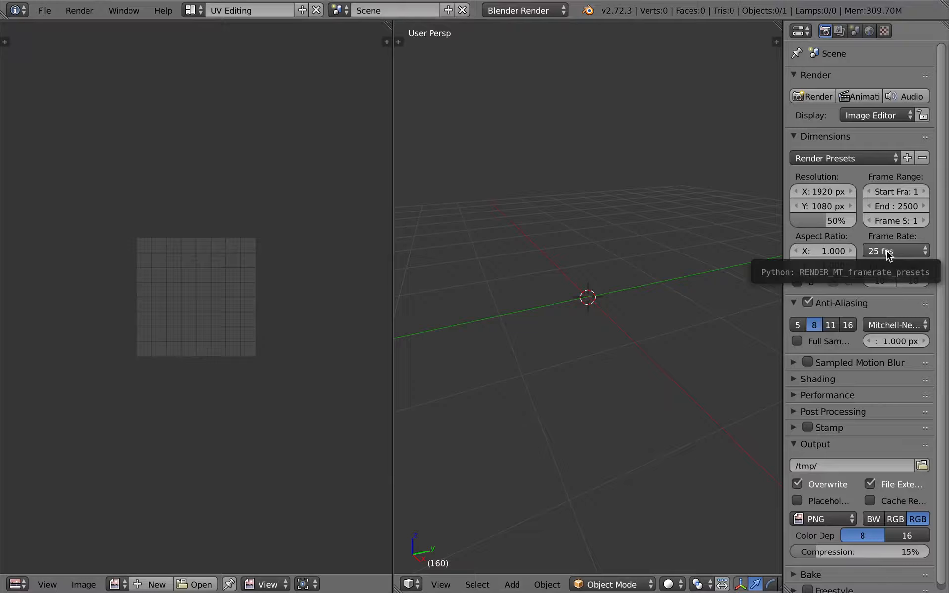
pyautogui.click(814, 221)
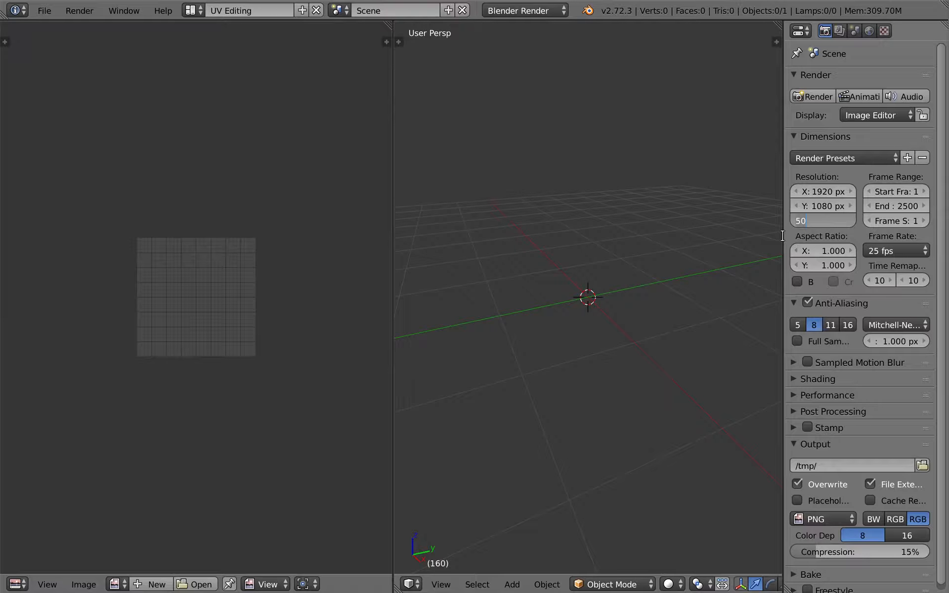
pyautogui.press('Return')
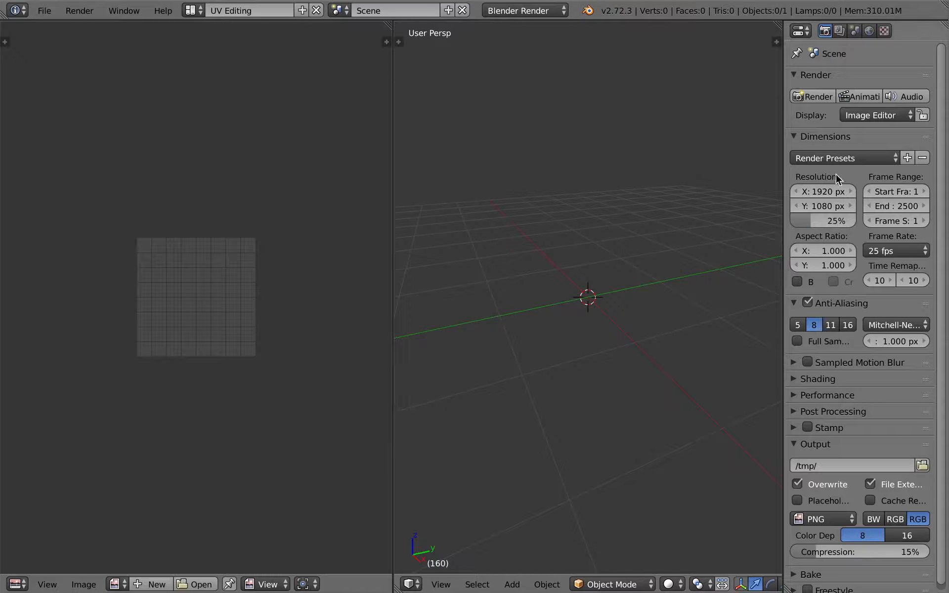
pyautogui.moveTo(783, 211); pyautogui.dragTo(732, 208)
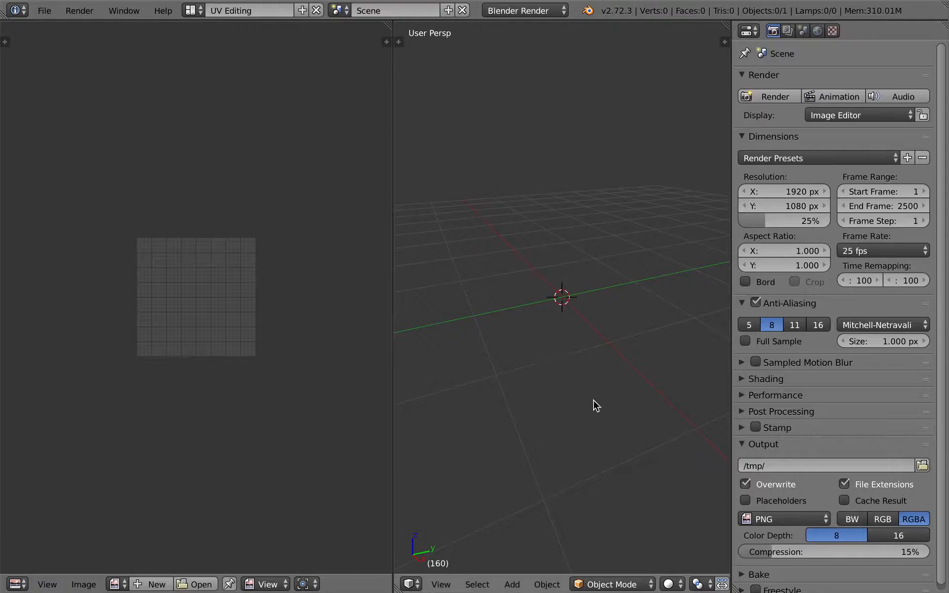
pyautogui.hotkey('ctrl', 'Right')
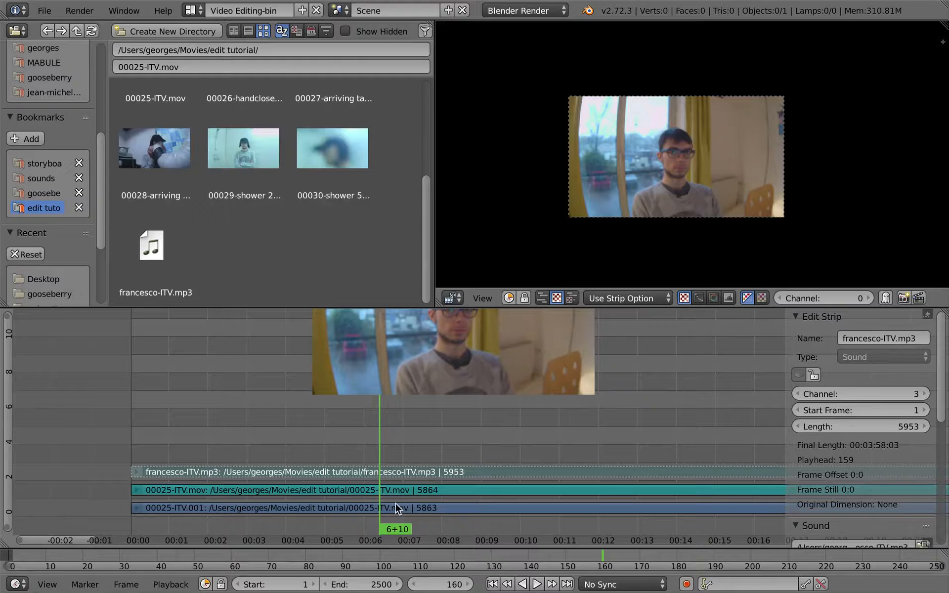
# Step: Set the playback sync mode to AV-sync and test-play the interview from 3+22 in the maximized sequencer, restoring the full layout when done
pyautogui.click(643, 588)
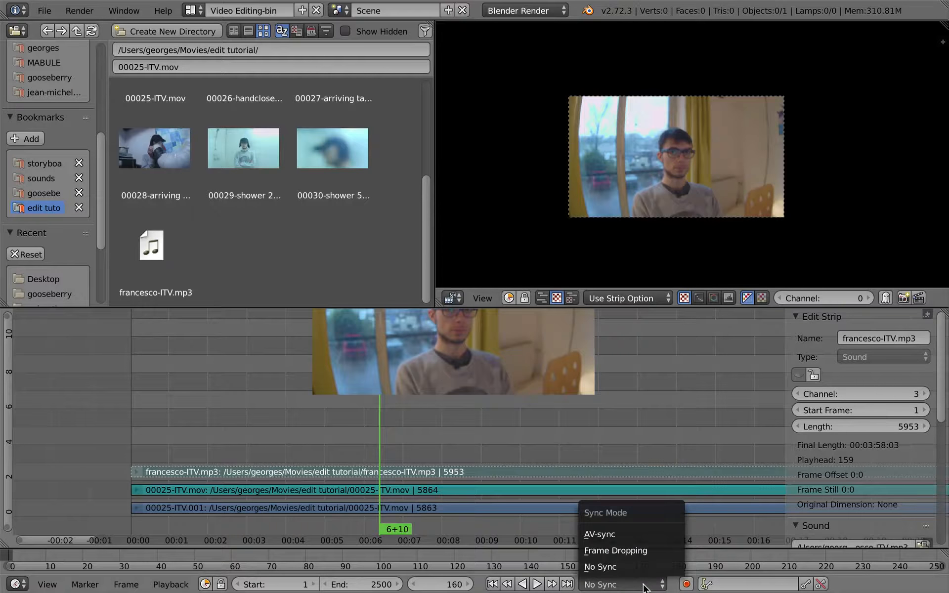
pyautogui.click(648, 537)
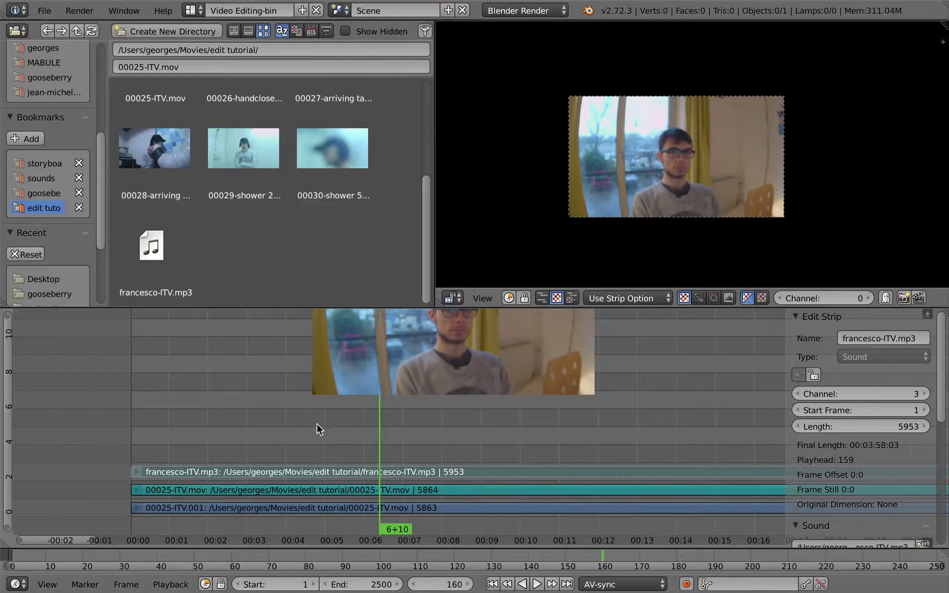
pyautogui.click(282, 430)
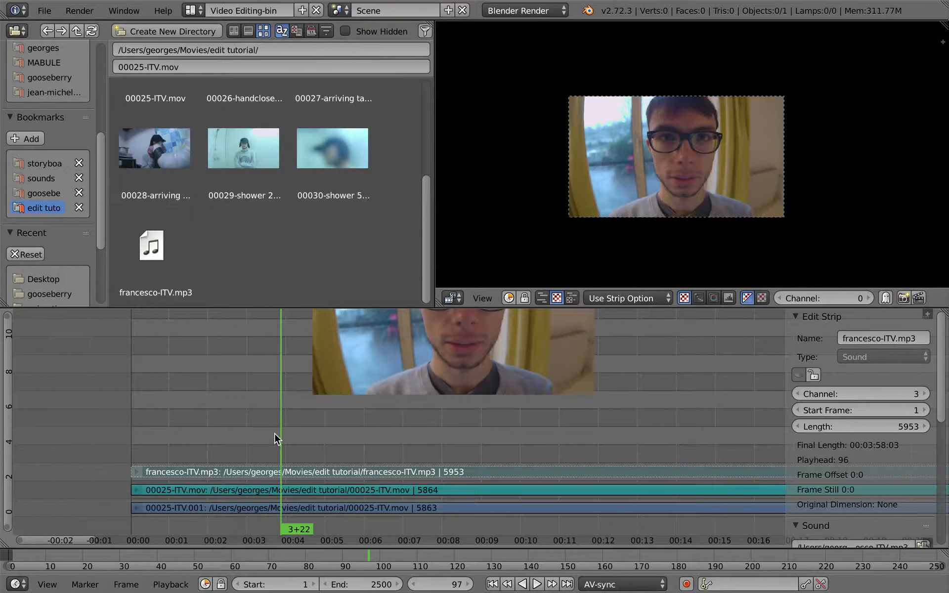
pyautogui.hotkey('ctrl', 'Up')
pyautogui.hotkey('alt', 'a')
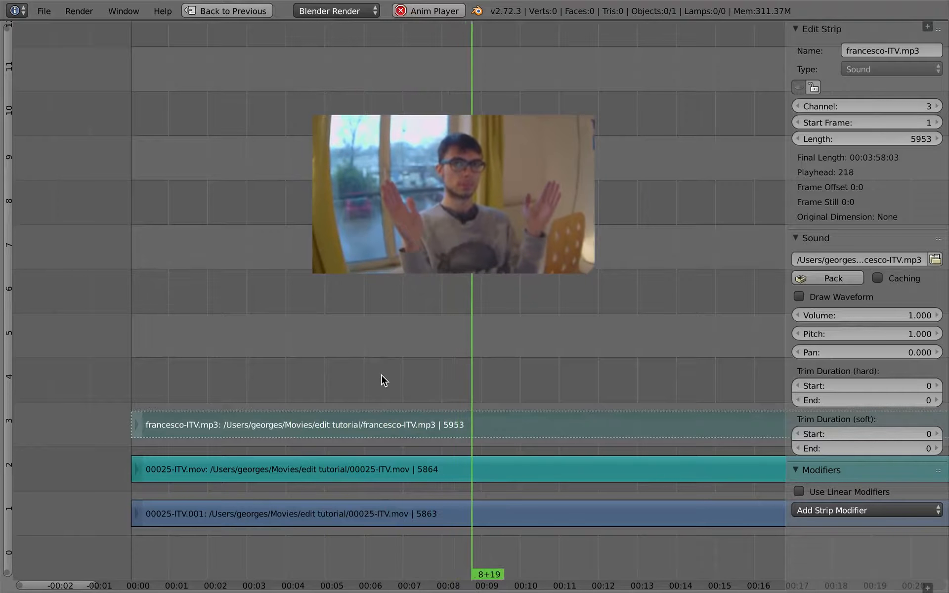
pyautogui.rightClick(545, 509)
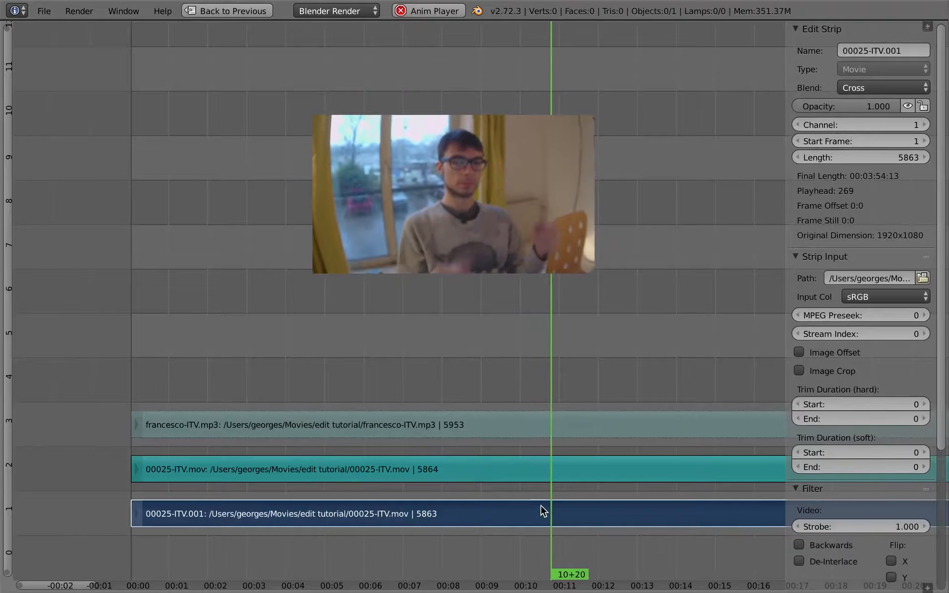
pyautogui.hotkey('alt', 'a')
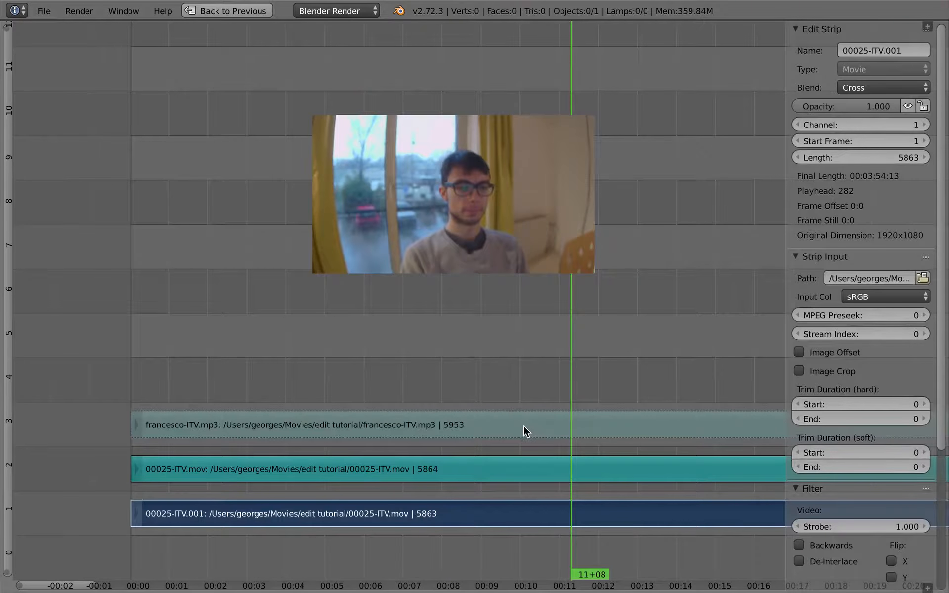
pyautogui.hotkey('ctrl', 'Up')
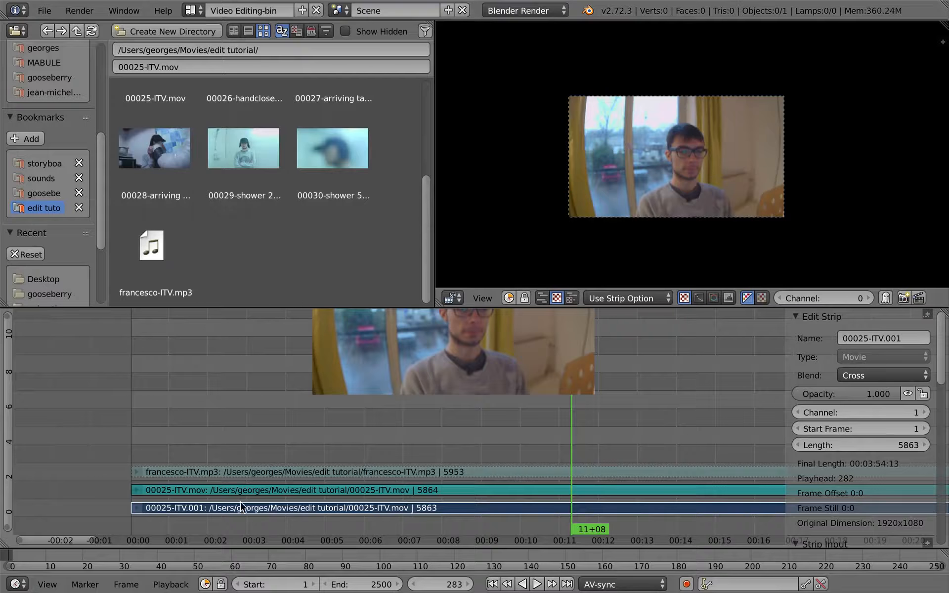
# Step: Show the sequencer's header, try Audio Scrubbing while scrubbing the interview to 8+10, and switch that option off again
pyautogui.click(924, 543)
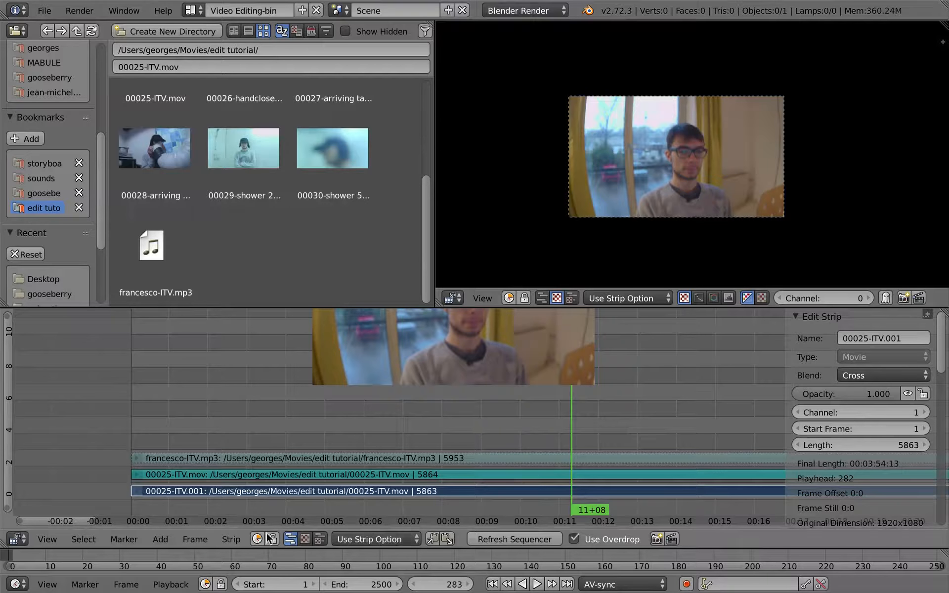
pyautogui.click(171, 585)
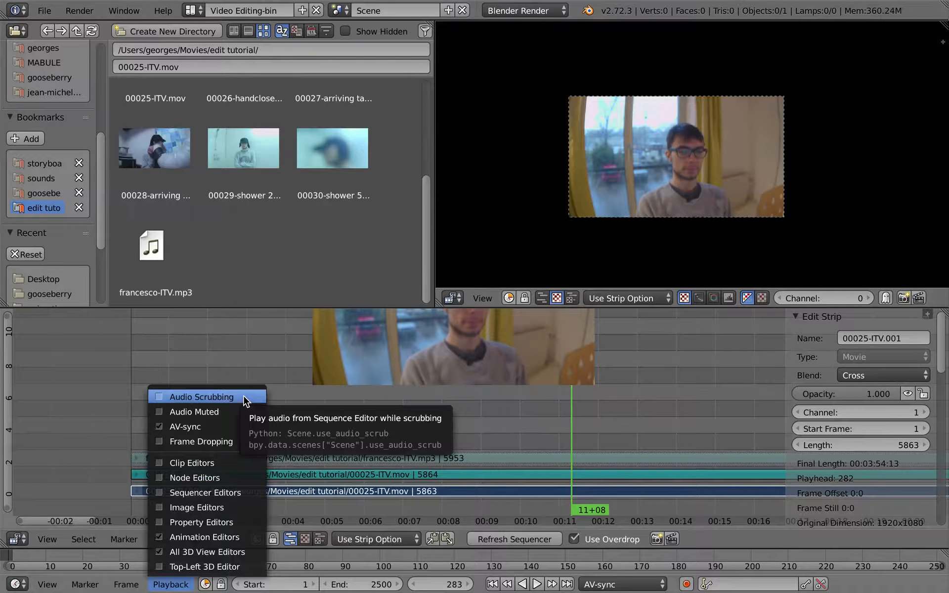
pyautogui.click(244, 397)
pyautogui.moveTo(445, 438); pyautogui.dragTo(308, 490)
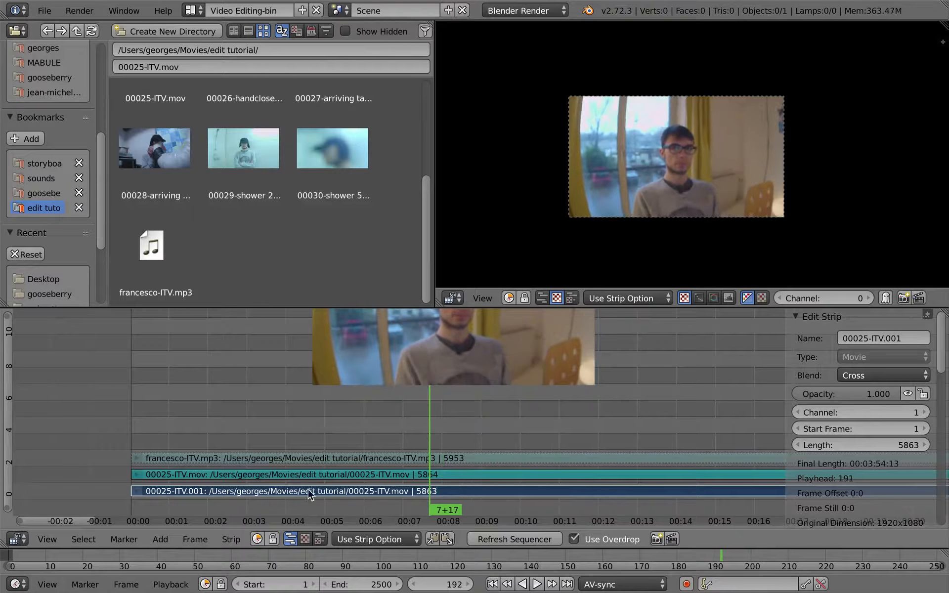
pyautogui.moveTo(463, 446); pyautogui.dragTo(459, 444)
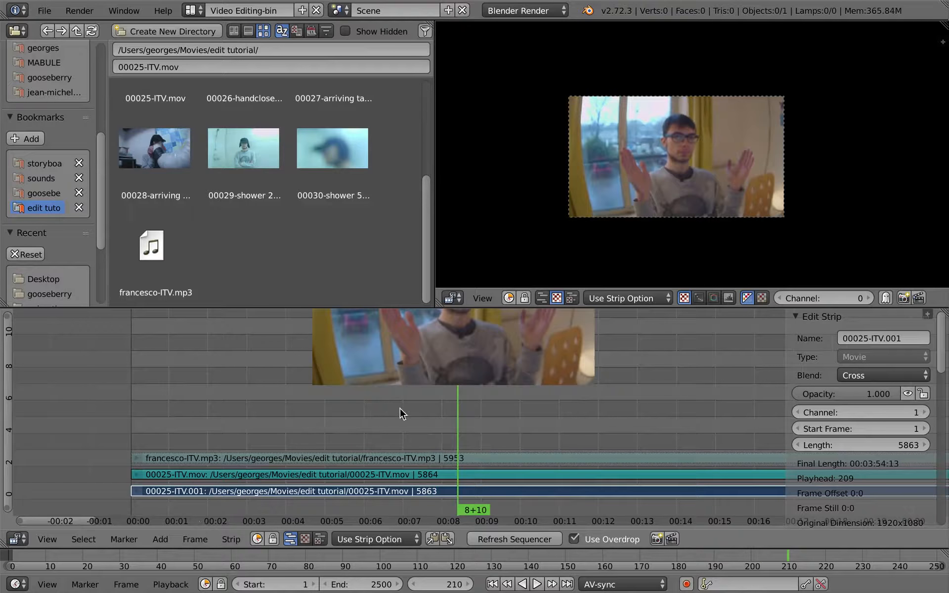
pyautogui.click(171, 585)
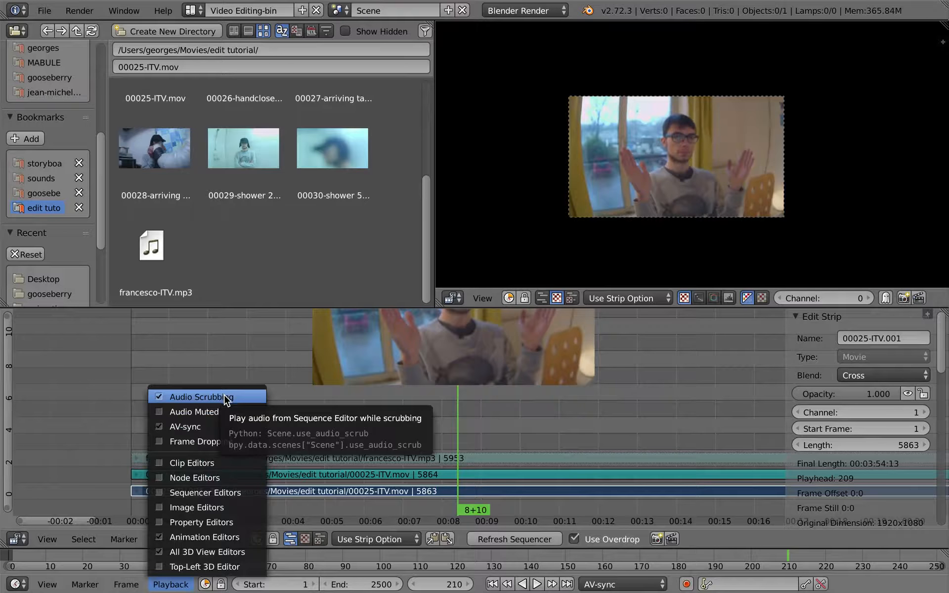
pyautogui.click(225, 397)
# Step: Maximize the sequencer without its strip properties and enlarge the overlaid preview to fill the space above channel 4
pyautogui.hotkey('ctrl', 'Up')
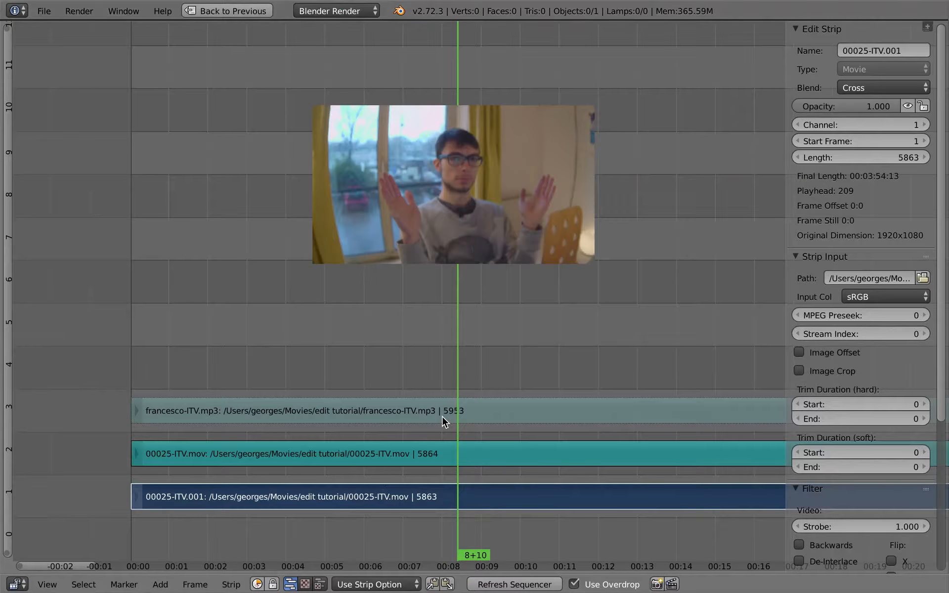
pyautogui.press('n')
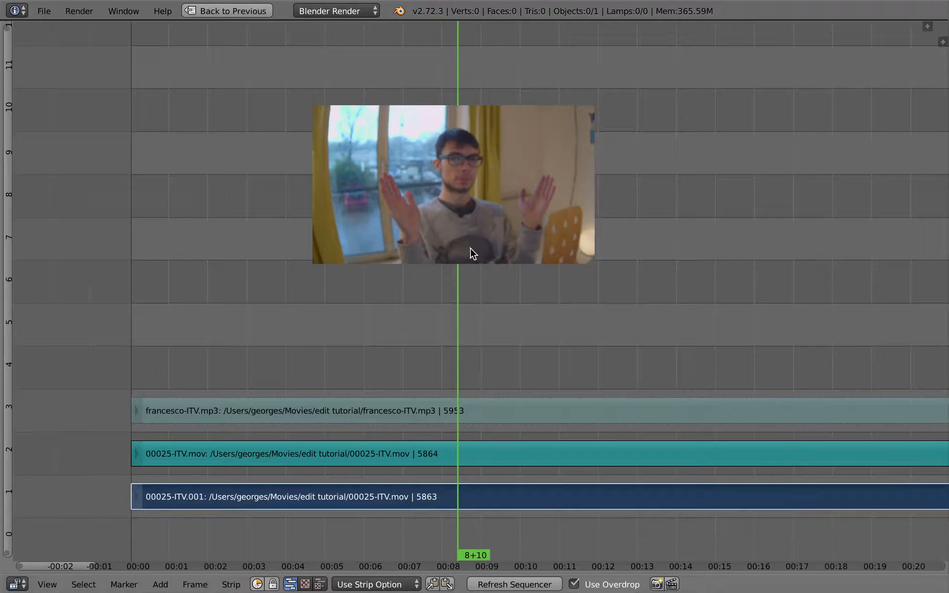
pyautogui.press('o')
pyautogui.moveTo(454, 261); pyautogui.dragTo(455, 424)
pyautogui.moveTo(462, 267); pyautogui.dragTo(474, 216)
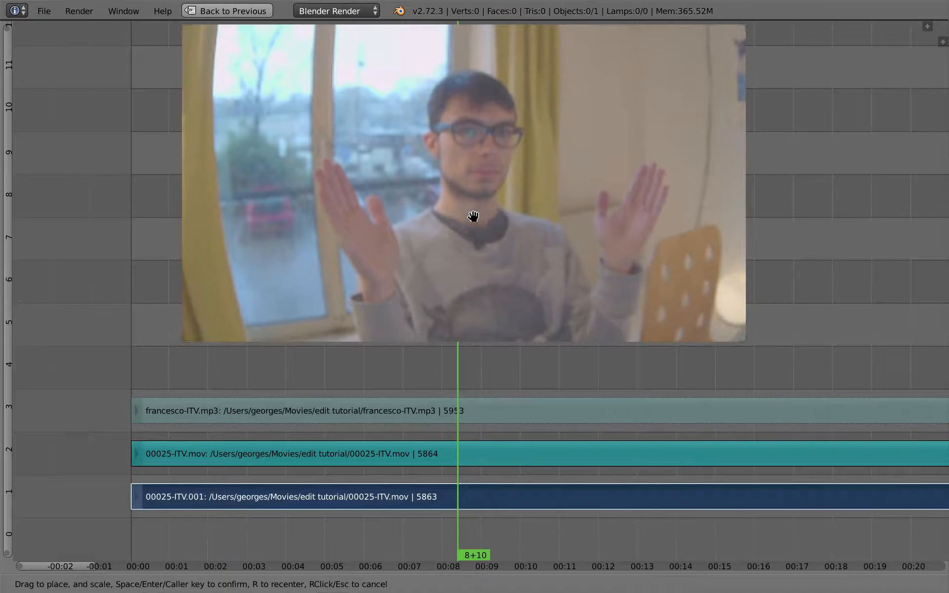
pyautogui.moveTo(478, 339); pyautogui.dragTo(478, 331)
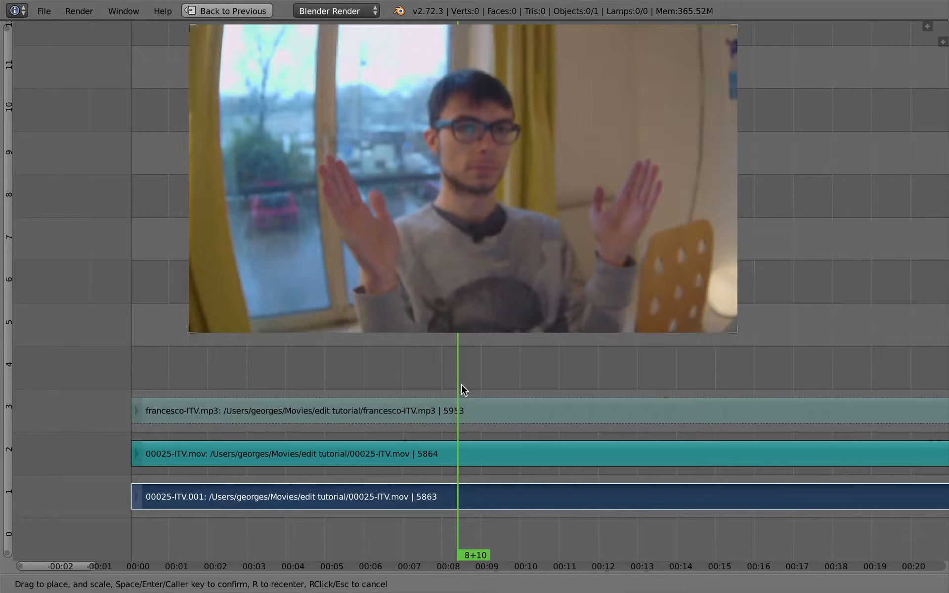
pyautogui.press('Return')
# Step: Play the interview from 8+10 and step back frame by frame to the hand clap at 10+07
pyautogui.moveTo(457, 327); pyautogui.dragTo(370, 331, button='middle')
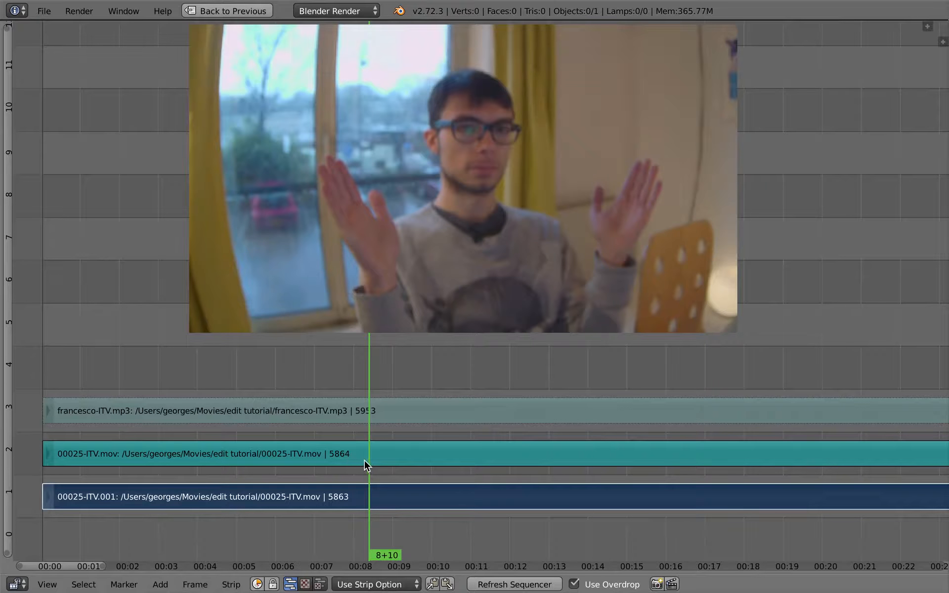
pyautogui.hotkey('alt', 'a')
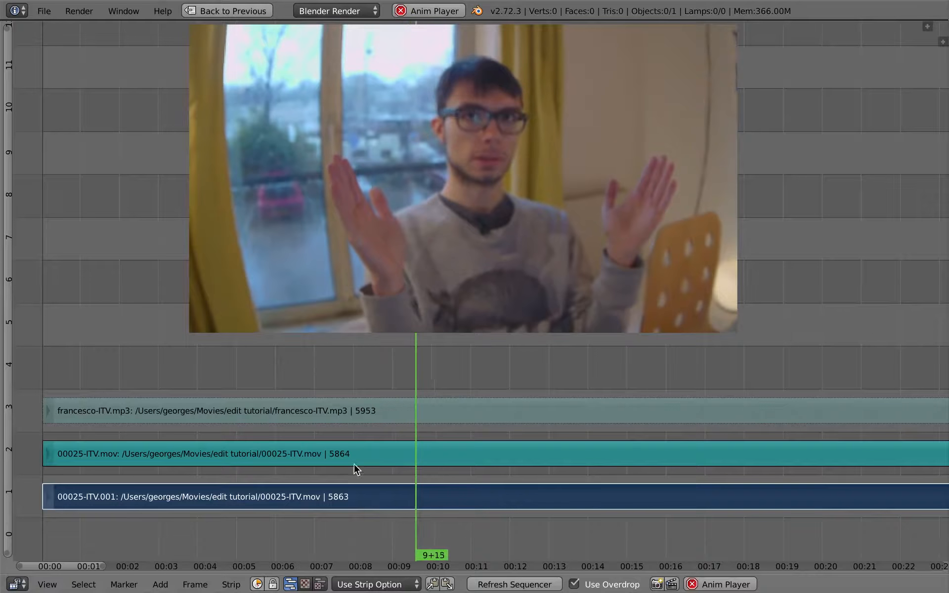
pyautogui.hotkey('alt', 'a')
pyautogui.press('Left')
pyautogui.press('Left')
pyautogui.press('Left')
pyautogui.press('Left')
pyautogui.press('Left')
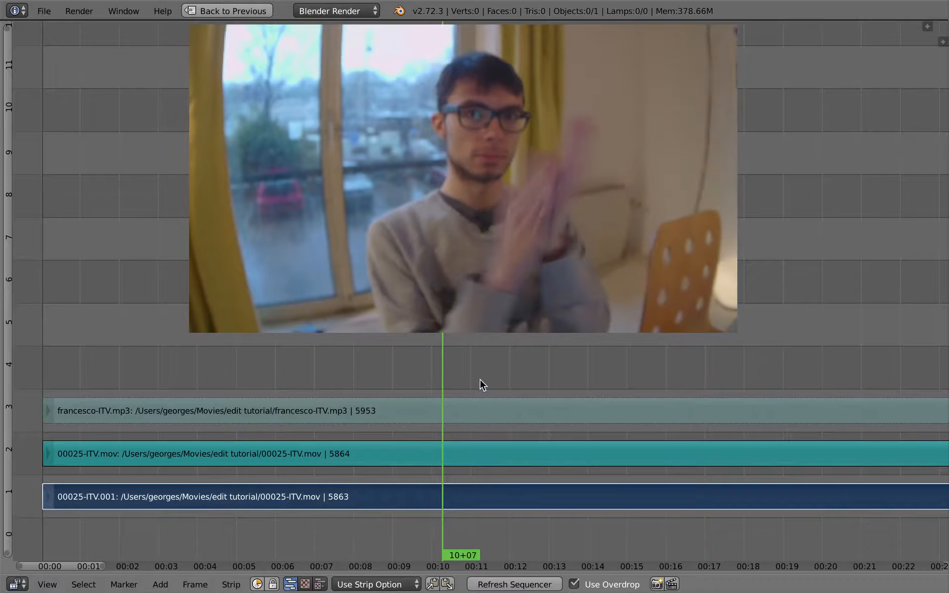
# Step: Show the strip properties and enable Draw Waveform for the 00025-ITV.mov and francesco-ITV.mp3 sound strips
pyautogui.rightClick(470, 447)
pyautogui.press('n')
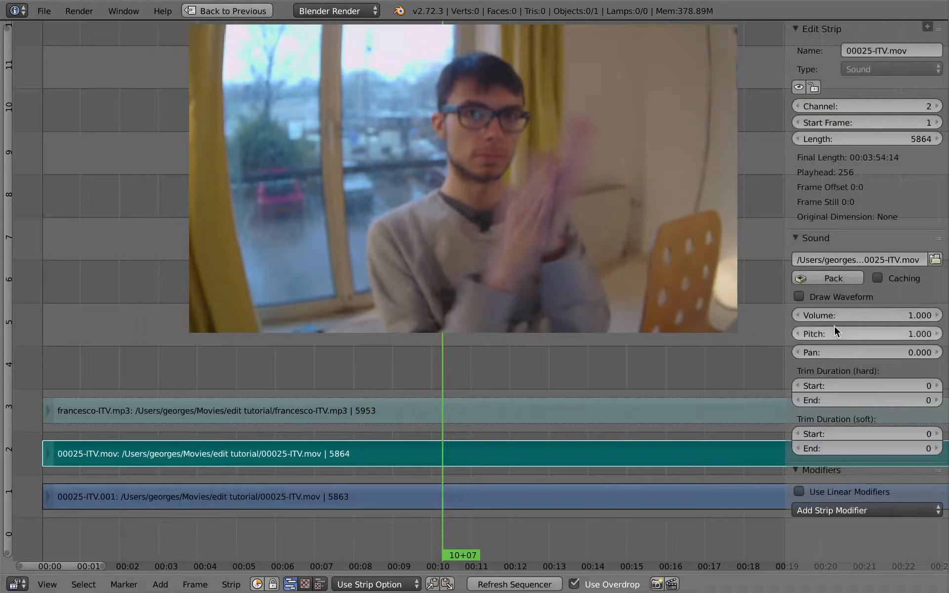
pyautogui.click(831, 297)
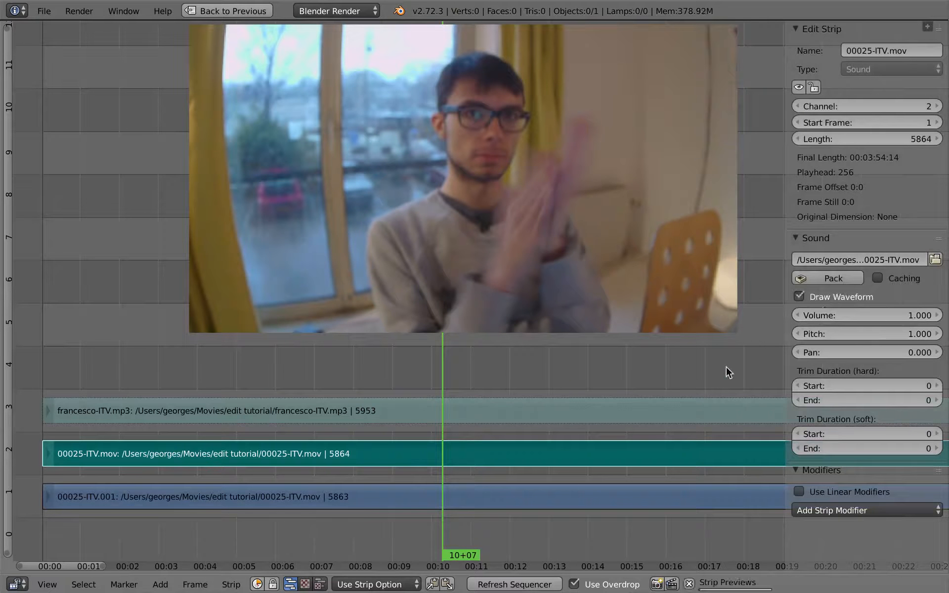
pyautogui.rightClick(450, 410)
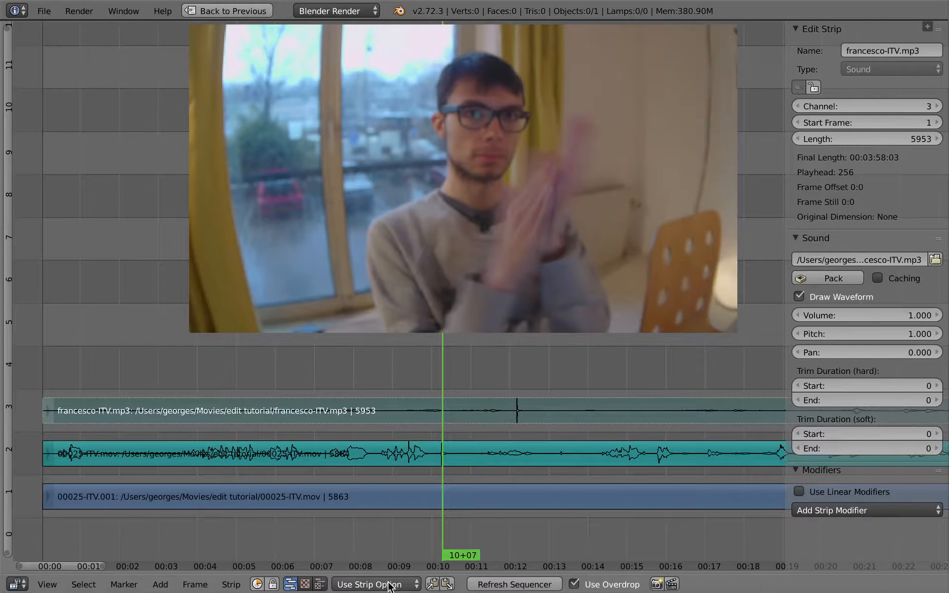
# Step: Try the Waveforms Off and Waveforms On display modes and check the properties of both sound strips
pyautogui.click(407, 586)
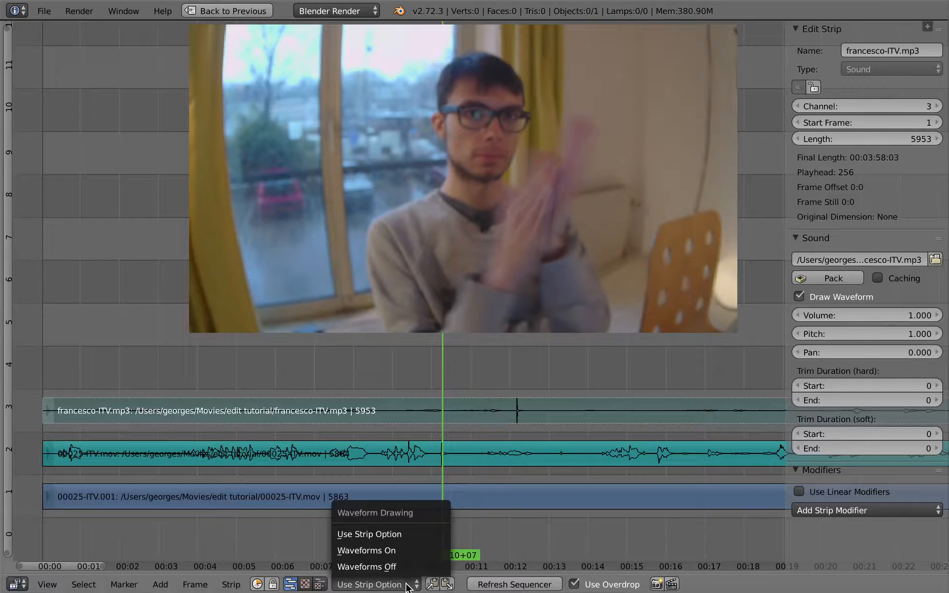
pyautogui.click(390, 567)
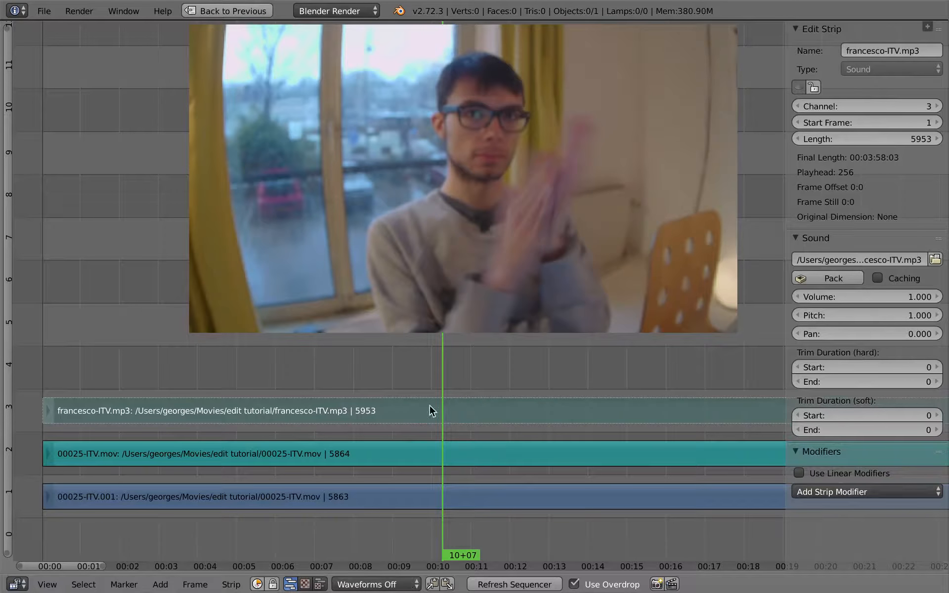
pyautogui.click(407, 585)
pyautogui.click(416, 552)
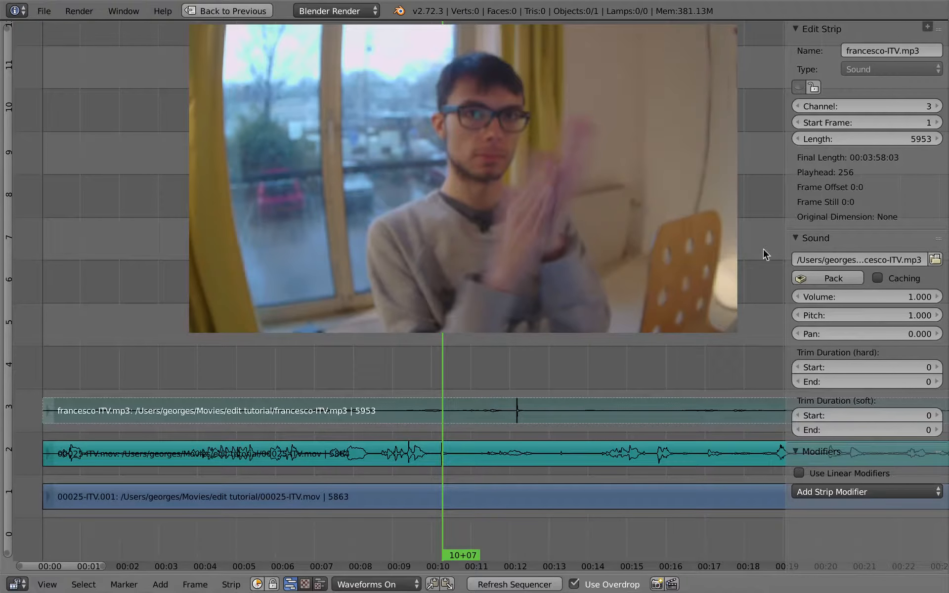
pyautogui.rightClick(508, 449)
pyautogui.rightClick(506, 417)
pyautogui.rightClick(599, 463)
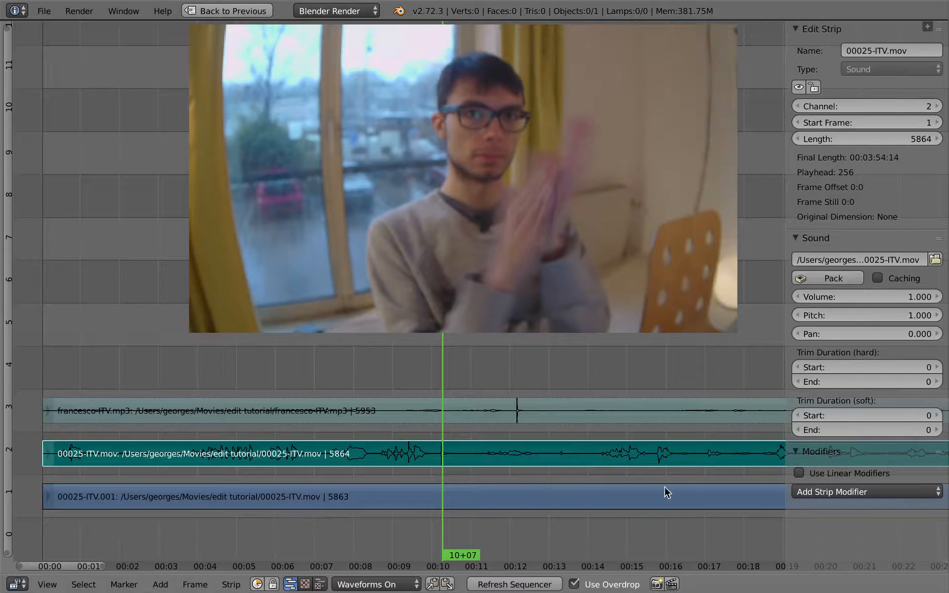
# Step: Set waveform drawing back to Use Strip Option and disable Draw Waveform for the 00025-ITV.mov sound strip
pyautogui.click(376, 585)
pyautogui.click(391, 537)
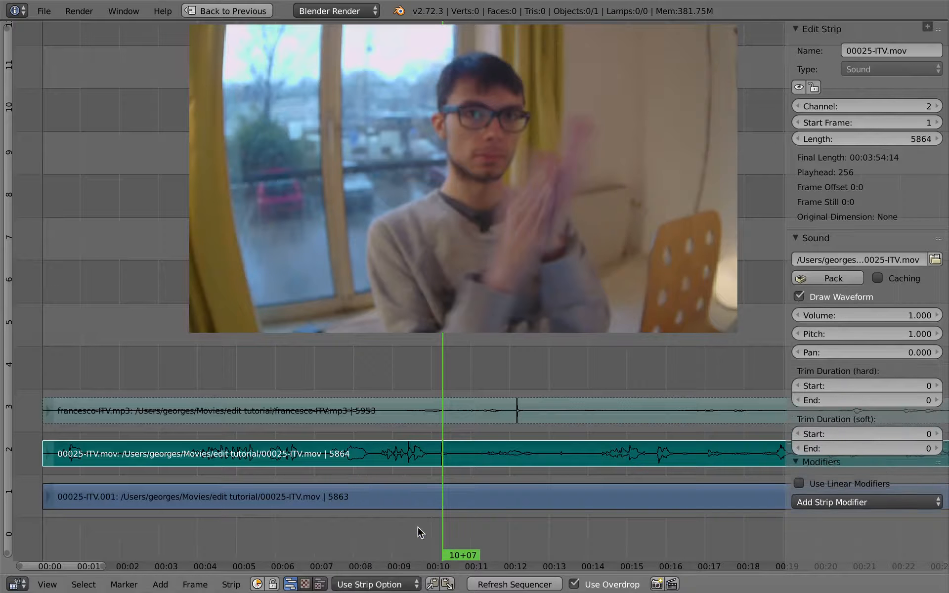
pyautogui.click(800, 297)
pyautogui.click(366, 584)
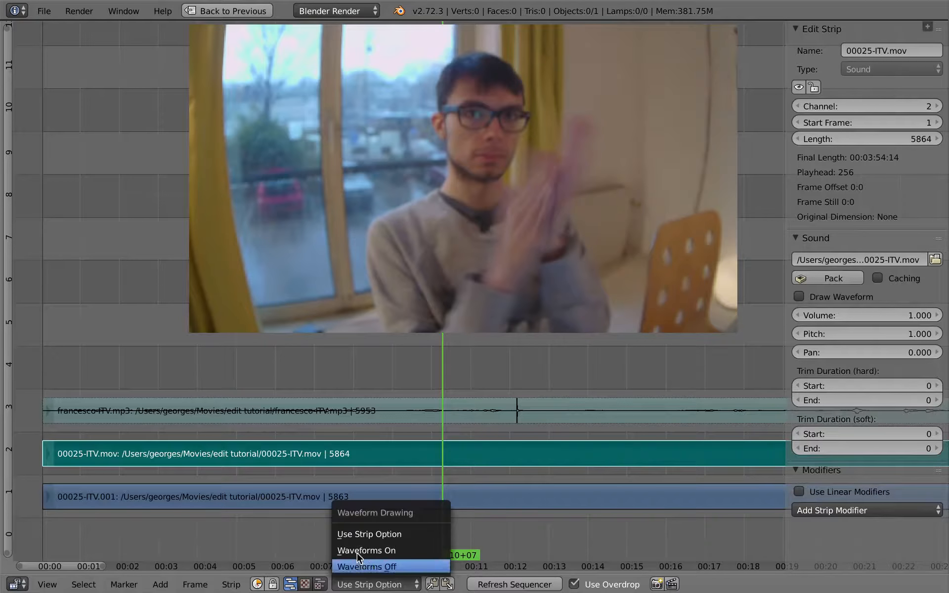
pyautogui.click(486, 413)
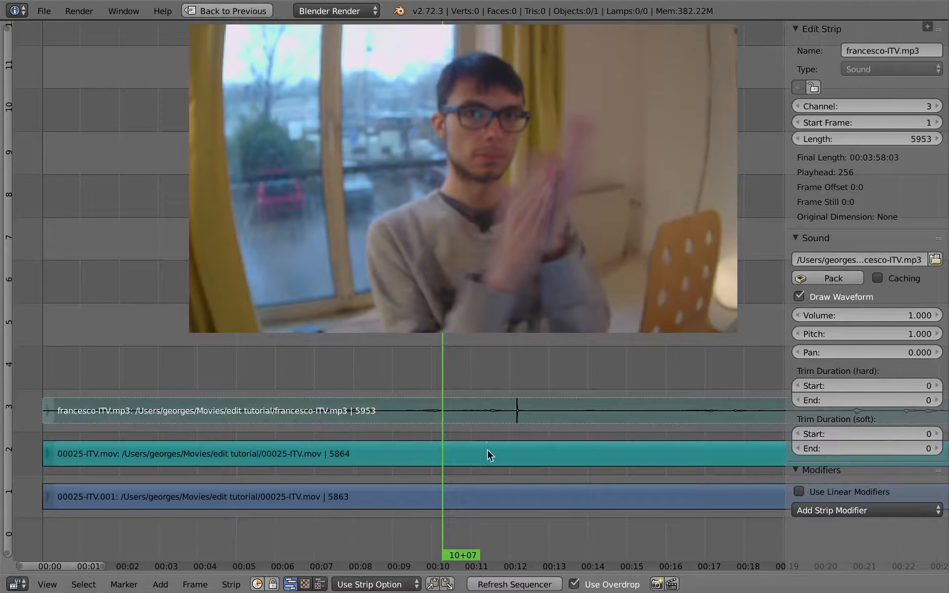
# Step: Alternate the selection between the channel 2 and channel 3 sound strips to compare their Draw Waveform settings
pyautogui.rightClick(487, 451)
pyautogui.rightClick(494, 412)
pyautogui.rightClick(491, 449)
pyautogui.rightClick(494, 413)
pyautogui.rightClick(495, 449)
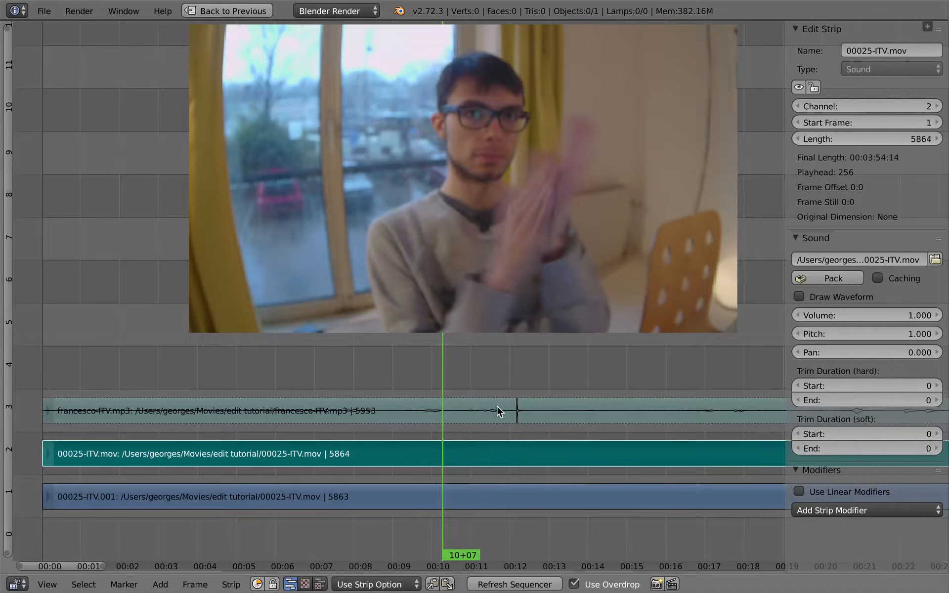
pyautogui.rightClick(497, 410)
pyautogui.rightClick(498, 450)
pyautogui.rightClick(498, 411)
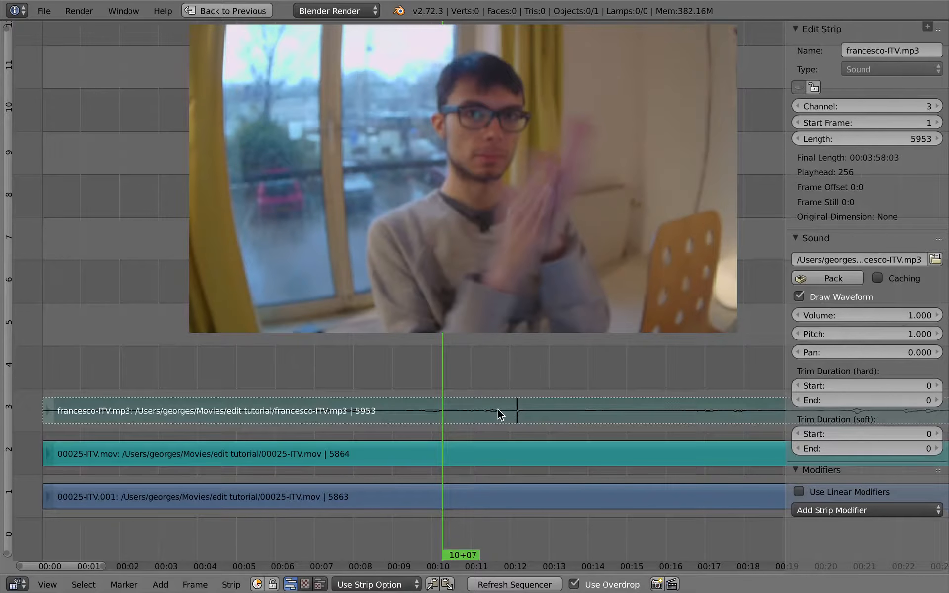
# Step: Toggle Draw Waveform and switch it back on each of the two sound strips
pyautogui.click(802, 296)
pyautogui.click(802, 296)
pyautogui.rightClick(495, 443)
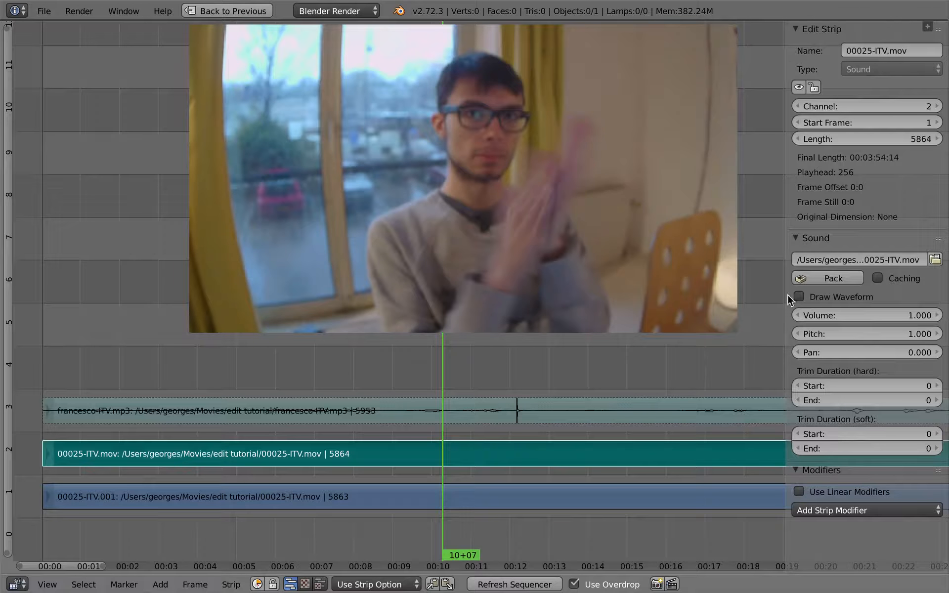
pyautogui.click(801, 297)
pyautogui.click(801, 296)
# Step: Select the francesco-ITV.mp3 strip, set waveform drawing to Waveforms On for all strips and hide the strip properties
pyautogui.rightClick(465, 411)
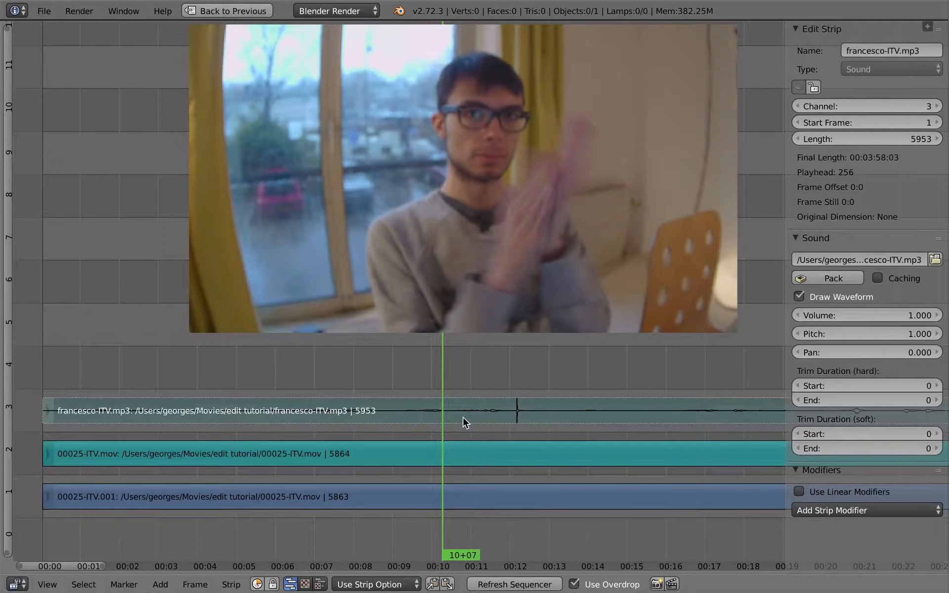
pyautogui.click(376, 584)
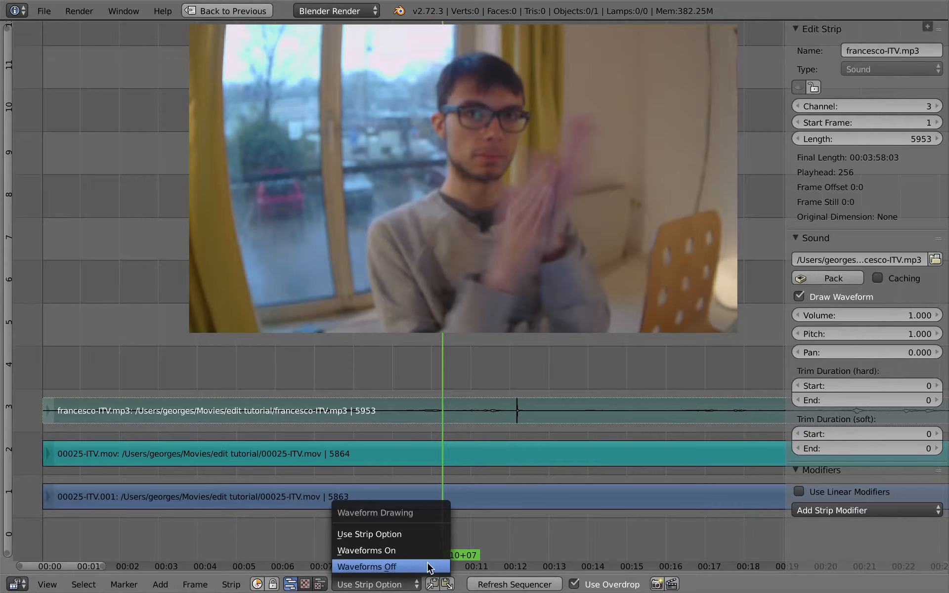
pyautogui.click(405, 550)
pyautogui.press('n')
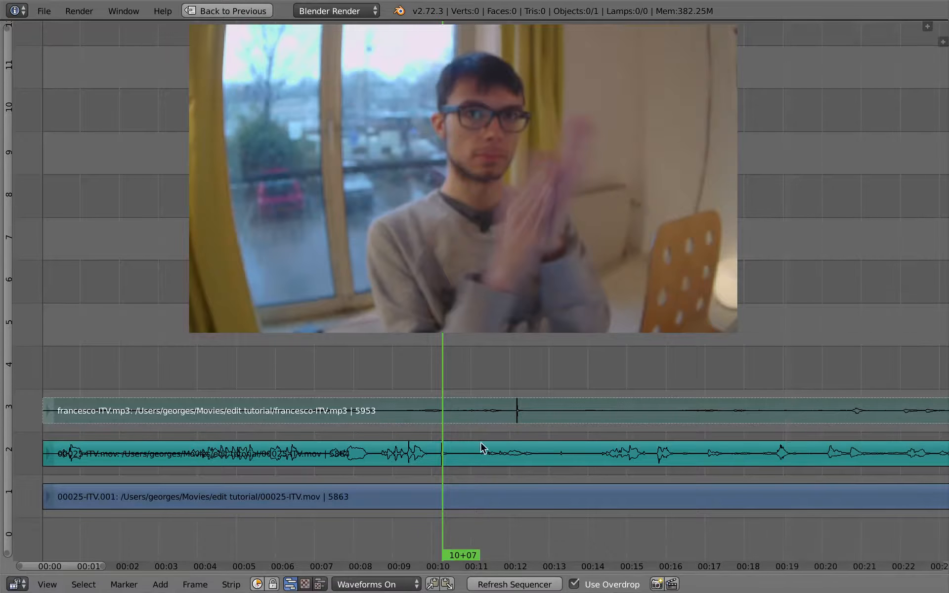
# Step: Slide the francesco-ITV.mp3 strip to start at frame -47, matching its clap spike with the one in the channel 2 sound strip
pyautogui.scroll(3, 454, 438)
pyautogui.moveTo(432, 452); pyautogui.dragTo(513, 428, button='middle')
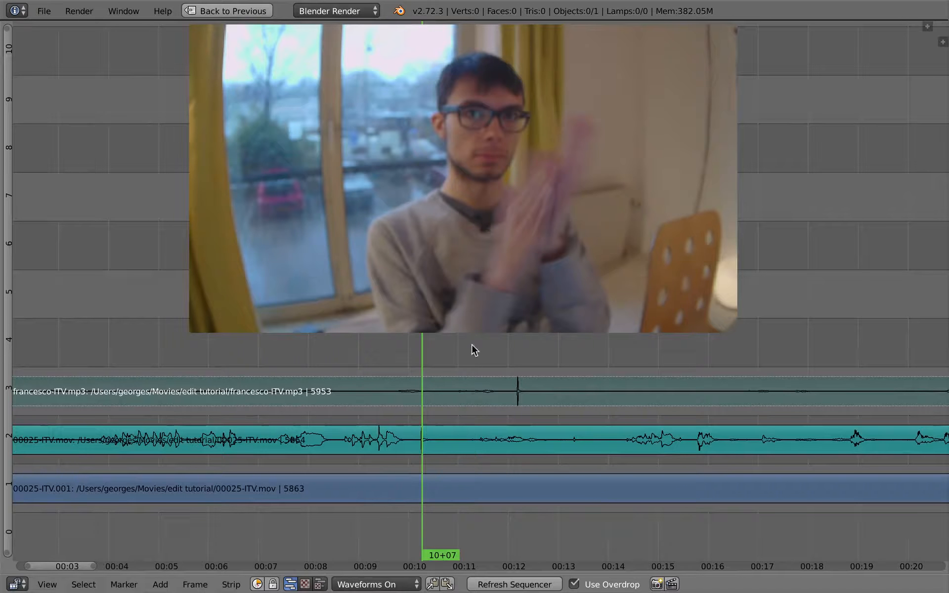
pyautogui.scroll(6, 442, 401)
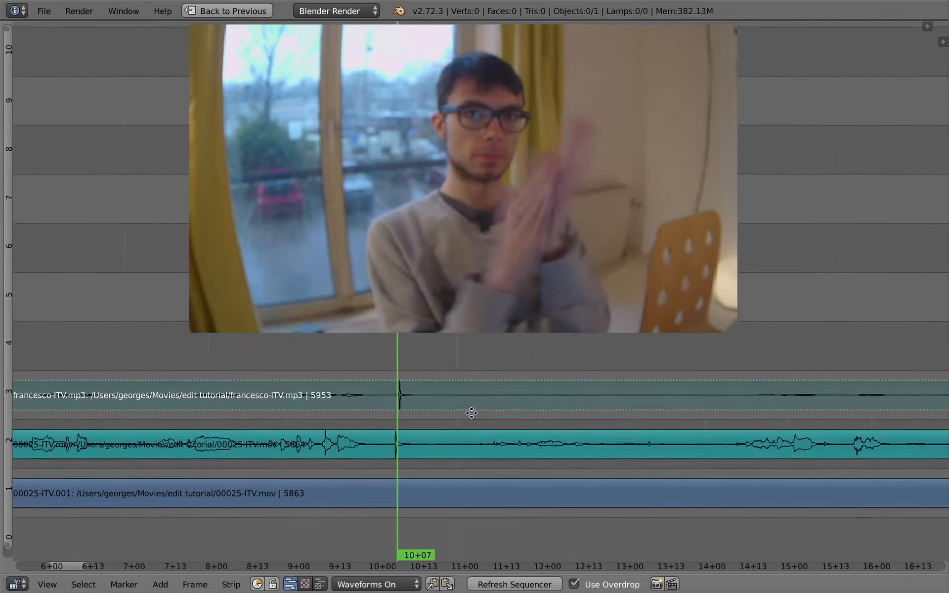
pyautogui.scroll(8, 580, 396)
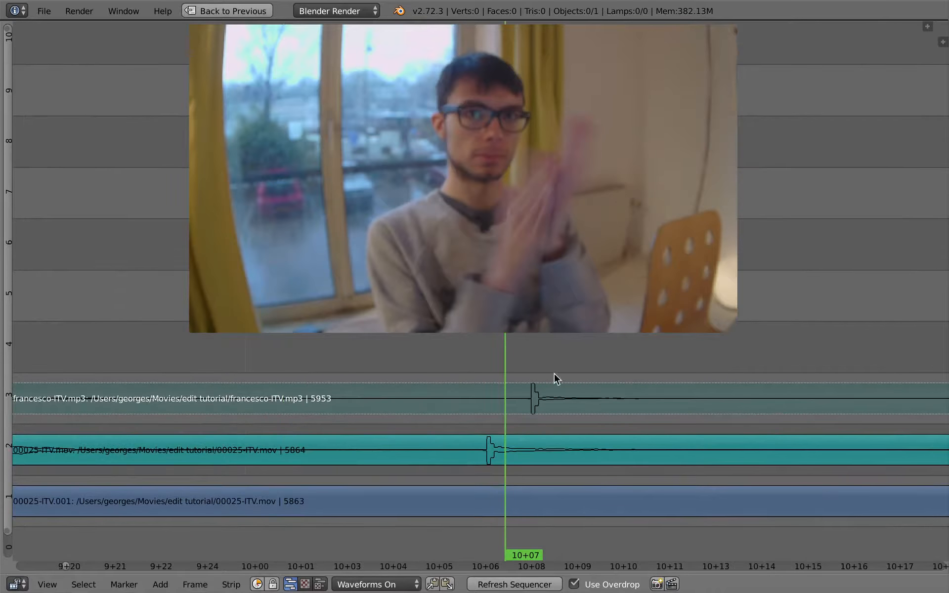
pyautogui.press('g')
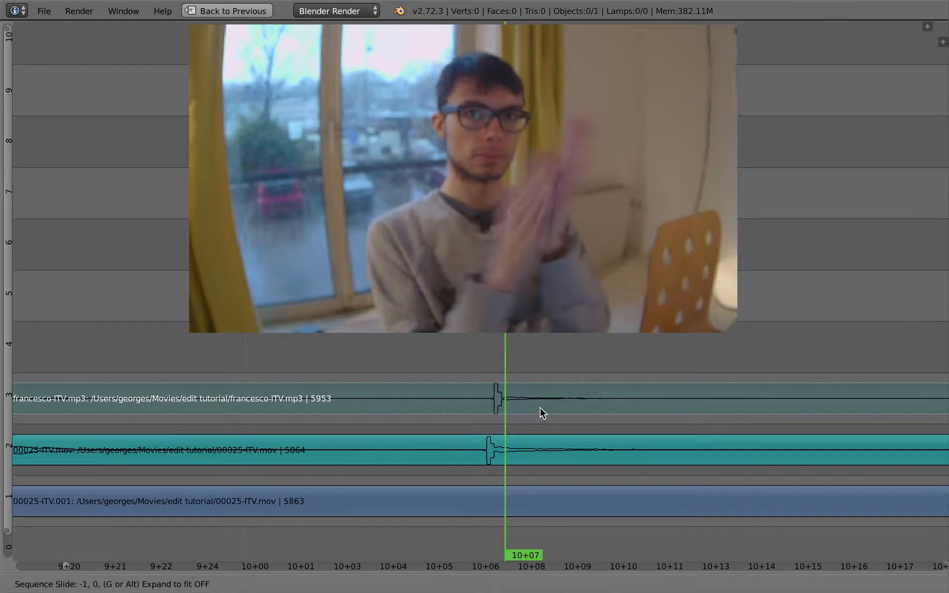
pyautogui.click(539, 410)
# Step: Mute the 00025-ITV.mov sound strip, unmute the francesco-ITV.mp3 strip and place the playhead at 9+24, just before the clap
pyautogui.keyDown('ctrl'); pyautogui.moveTo(540, 452); pyautogui.dragTo(318, 446, button='middle'); pyautogui.keyUp('ctrl')
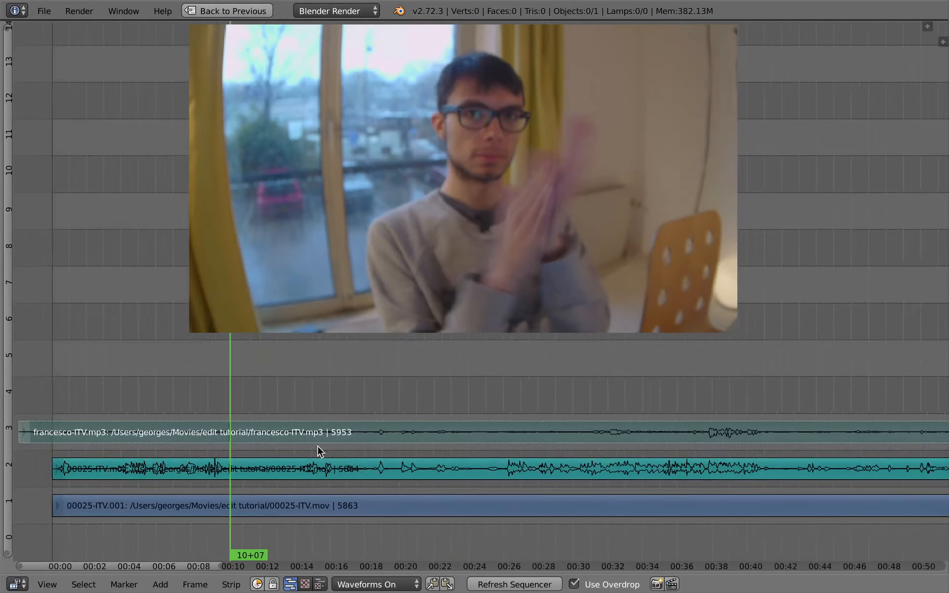
pyautogui.rightClick(227, 472)
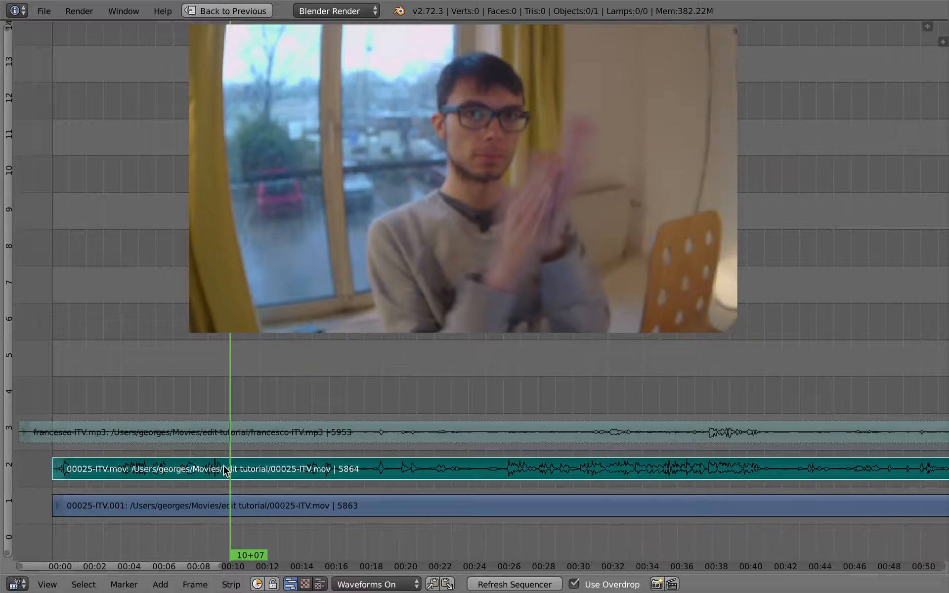
pyautogui.press('a')
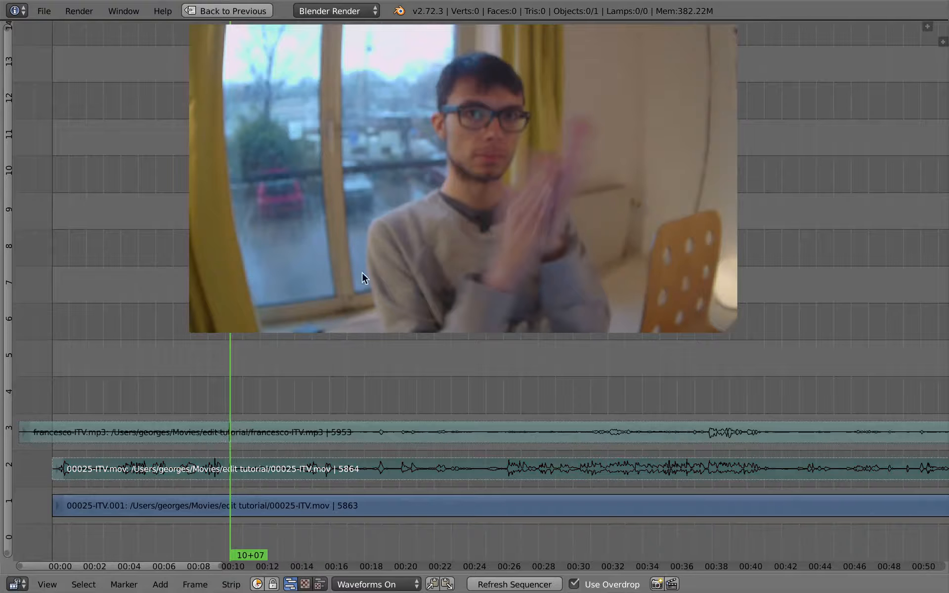
pyautogui.rightClick(235, 438)
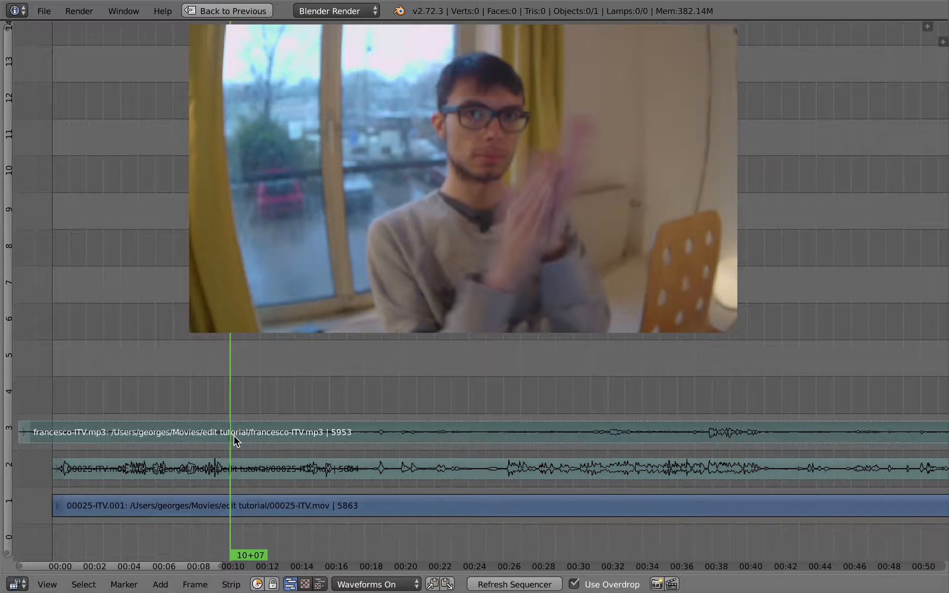
pyautogui.rightClick(234, 436)
pyautogui.moveTo(230, 430)
pyautogui.mouseDown()
pyautogui.moveTo(228, 445)
pyautogui.moveTo(224, 433)
pyautogui.mouseUp()
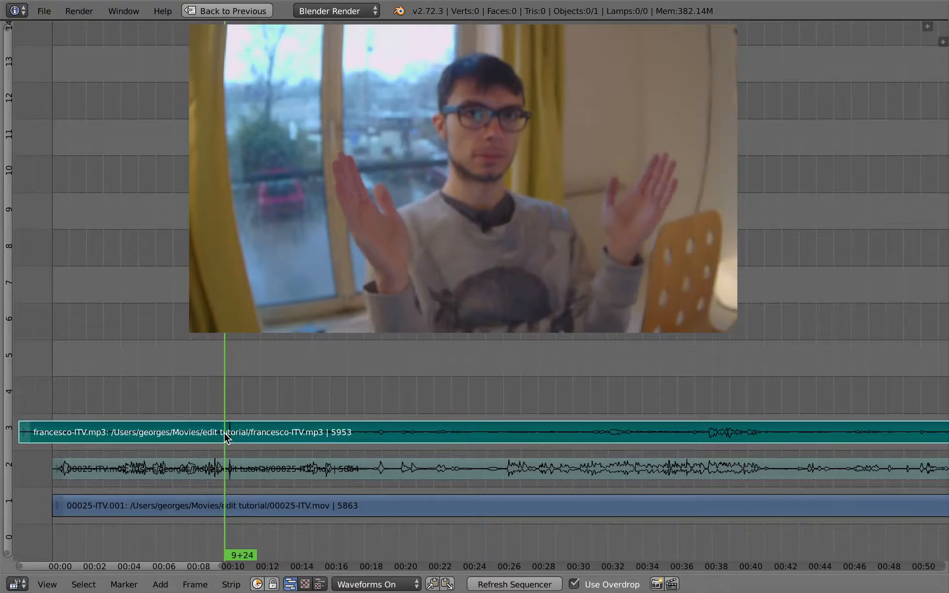
# Step: Set the volume of the francesco-ITV.mp3 strip to 5 in its strip properties and hide the properties again
pyautogui.press('n')
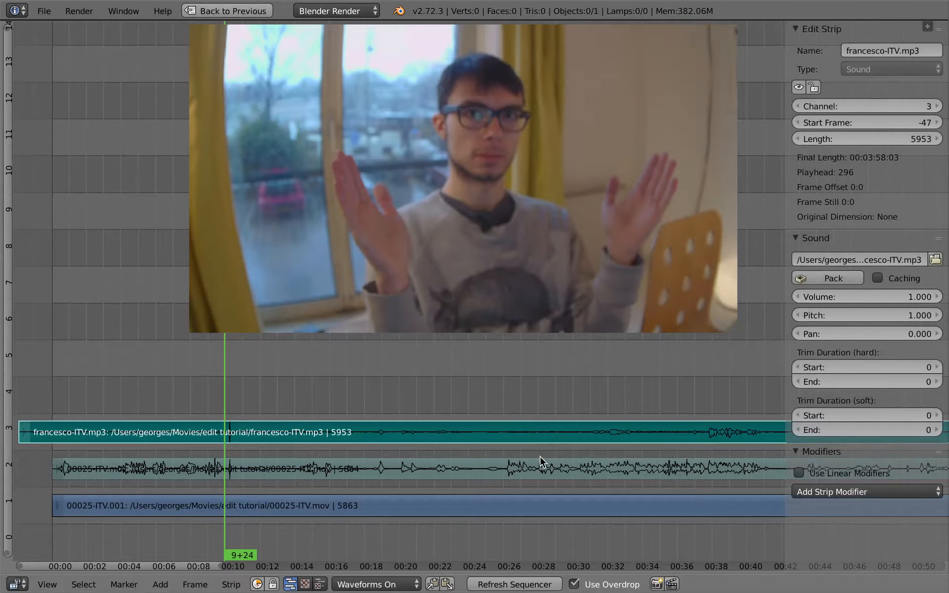
pyautogui.keyDown('ctrl'); pyautogui.moveTo(540, 456); pyautogui.dragTo(570, 426, button='middle'); pyautogui.keyUp('ctrl')
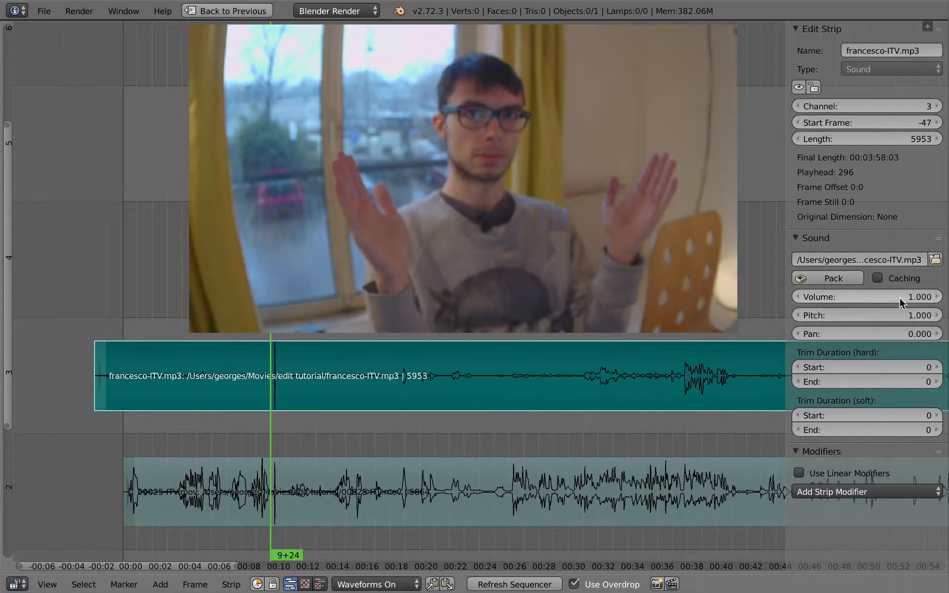
pyautogui.click(871, 297)
pyautogui.write('5')
pyautogui.press('Return')
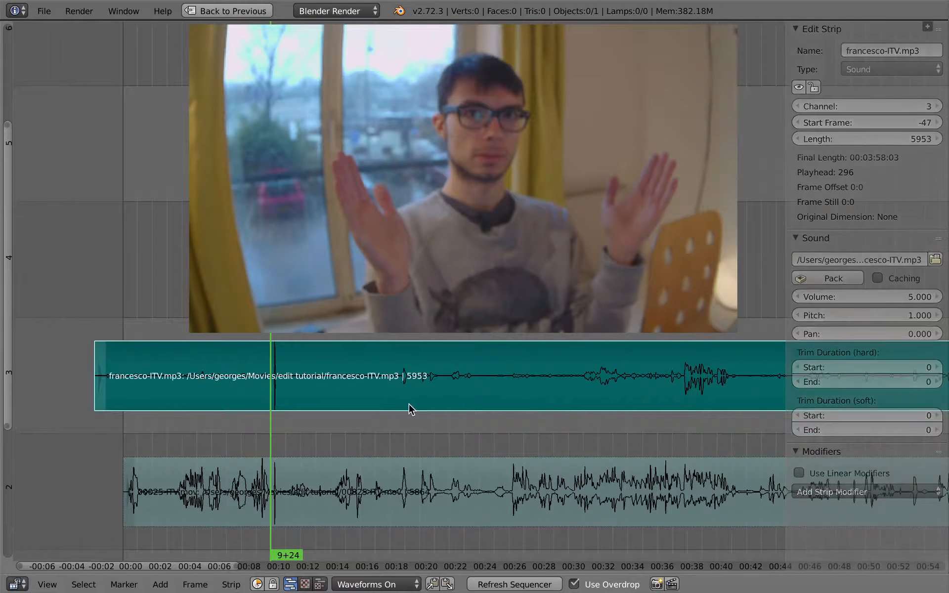
pyautogui.press('n')
# Step: Play the clap and the moments after it with the francesco-ITV.mp3 sound to check its level and sync
pyautogui.hotkey('alt', 'a')
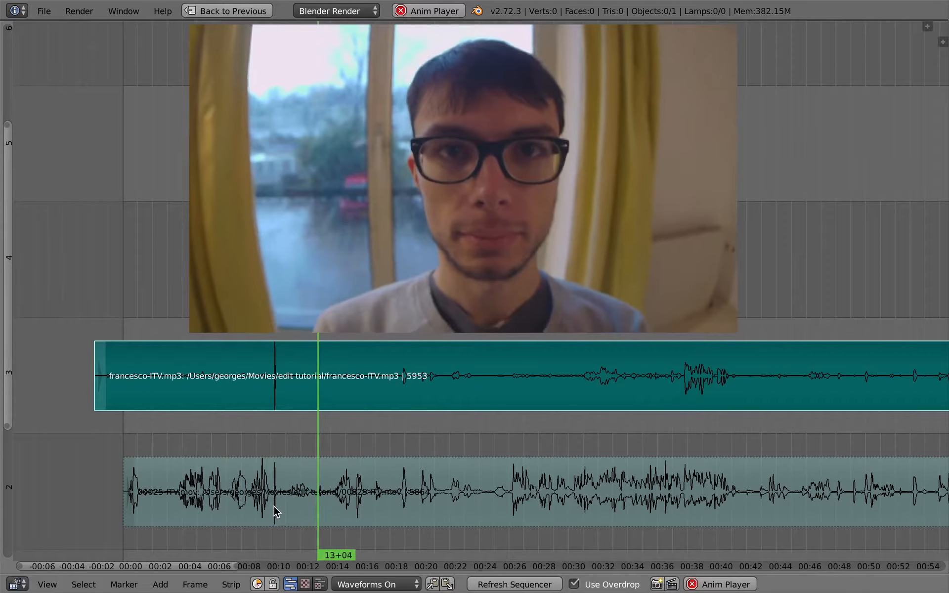
pyautogui.click(293, 426)
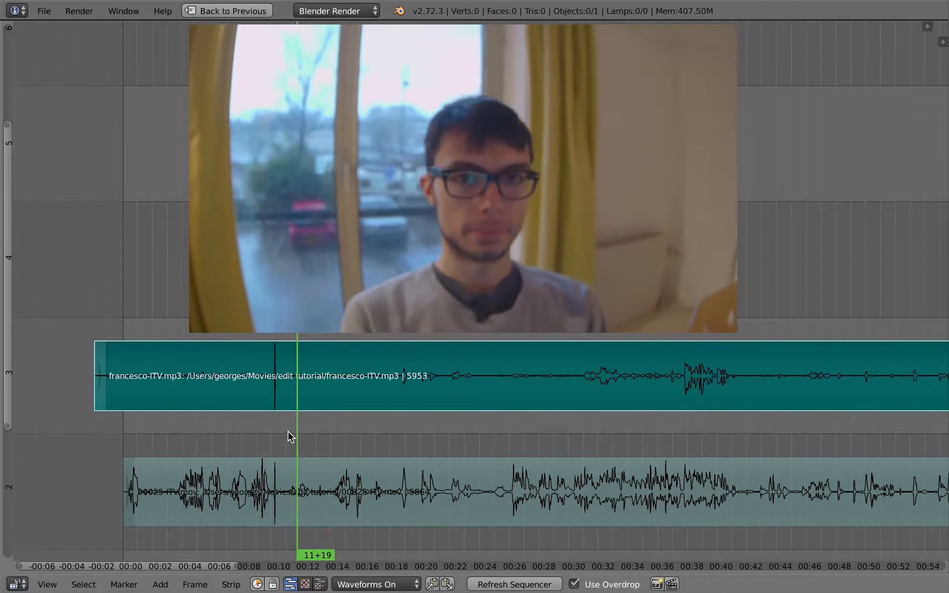
pyautogui.click(286, 426)
pyautogui.hotkey('alt', 'a')
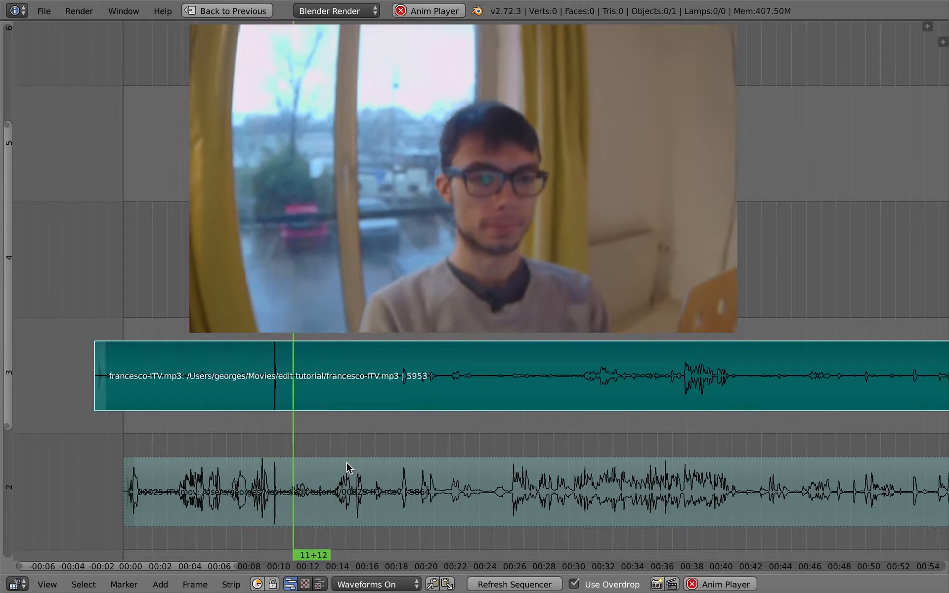
pyautogui.hotkey('alt', 'a')
# Step: Compare by playing the channel 2 camera sound alone from about 11 seconds, and switch the active sound back to francesco-ITV.mp3
pyautogui.press('g')
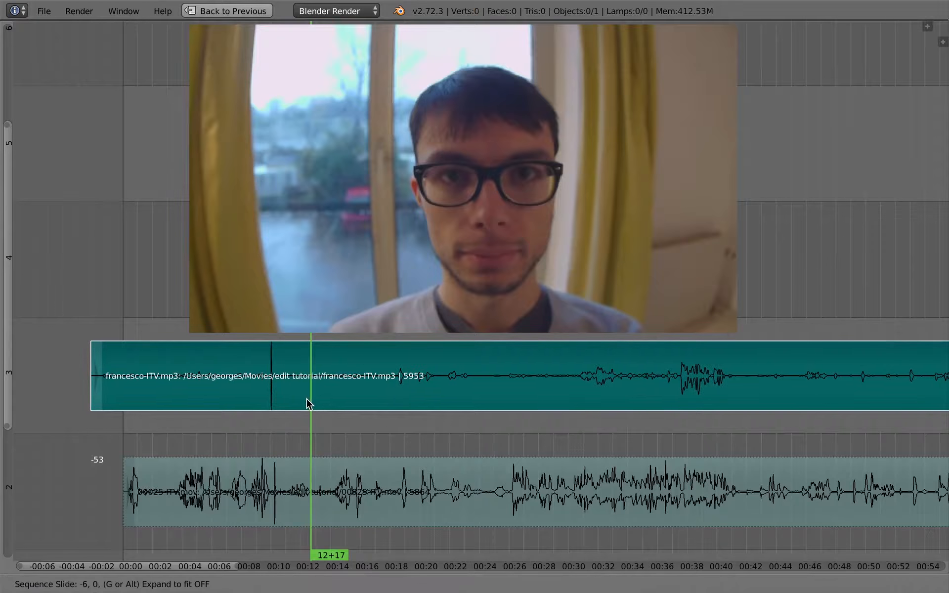
pyautogui.rightClick(310, 387)
pyautogui.rightClick(317, 482)
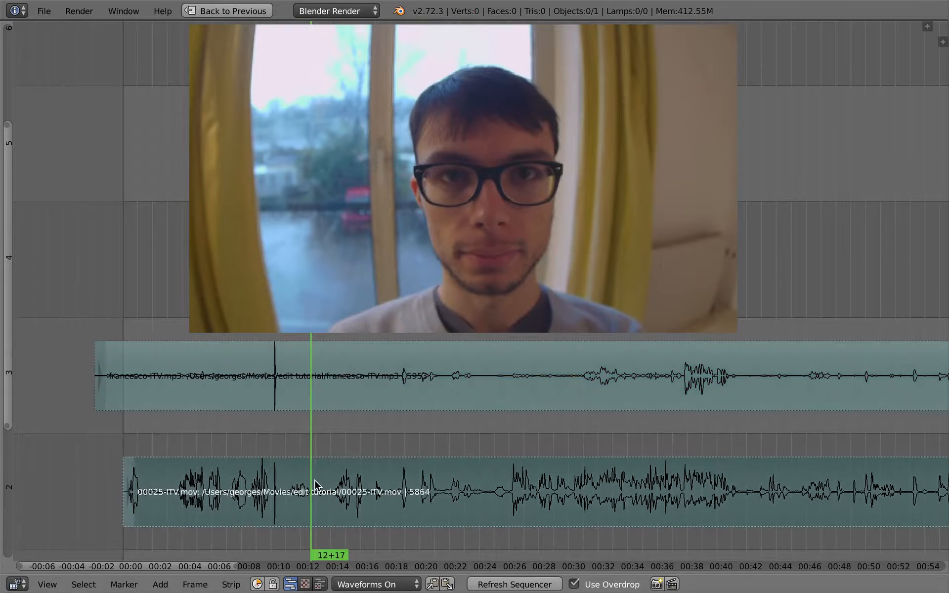
pyautogui.click(291, 480)
pyautogui.hotkey('alt', 'a')
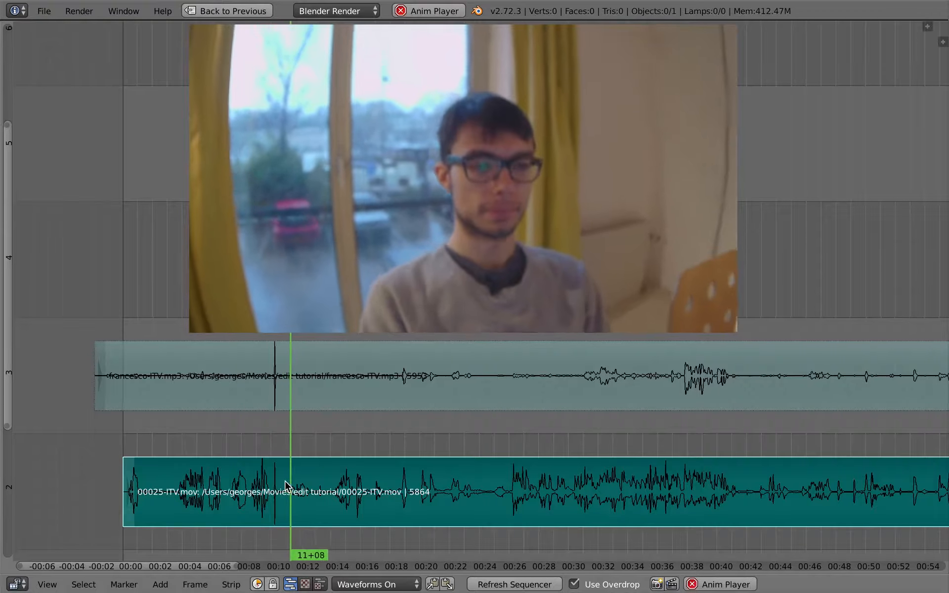
pyautogui.hotkey('alt', 'a')
pyautogui.rightClick(312, 375)
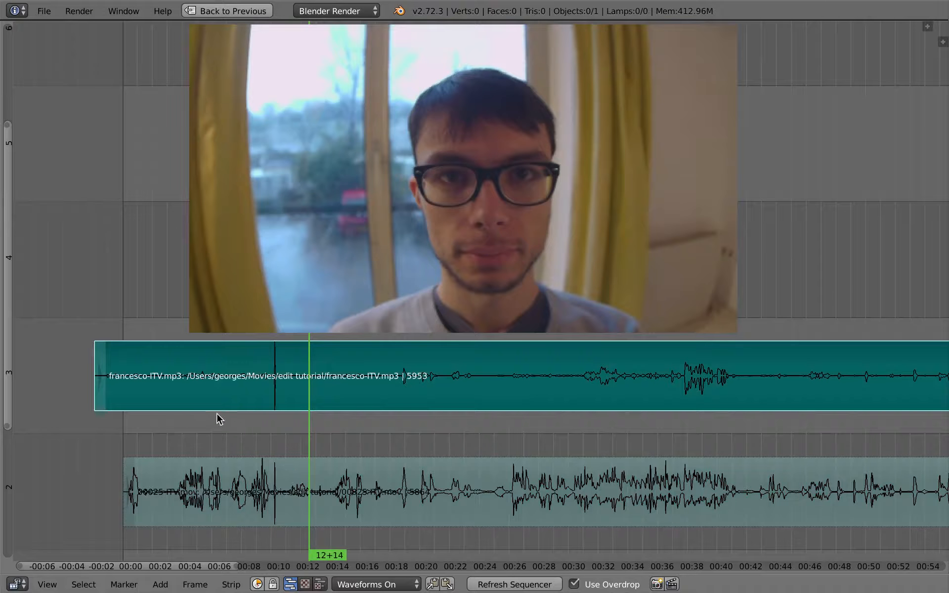
# Step: Play the interview past the clap with the francesco-ITV.mp3 sound at a raised system volume and place the playhead at 28+11
pyautogui.scroll(-1, 341, 445)
pyautogui.hotkey('alt', 'a')
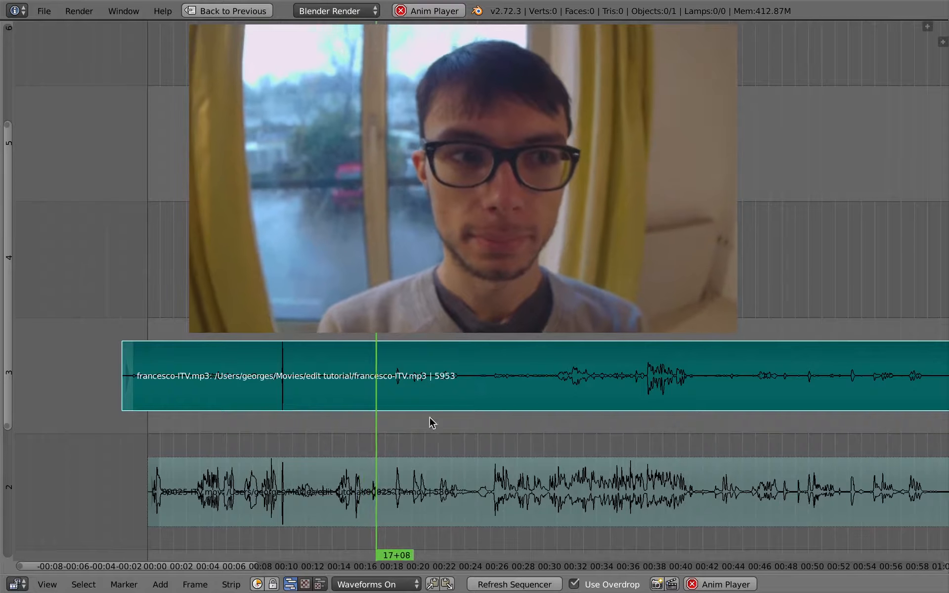
pyautogui.moveTo(371, 445); pyautogui.dragTo(324, 437, button='middle')
pyautogui.keyDown('ctrl'); pyautogui.moveTo(432, 456); pyautogui.dragTo(329, 419, button='middle'); pyautogui.keyUp('ctrl')
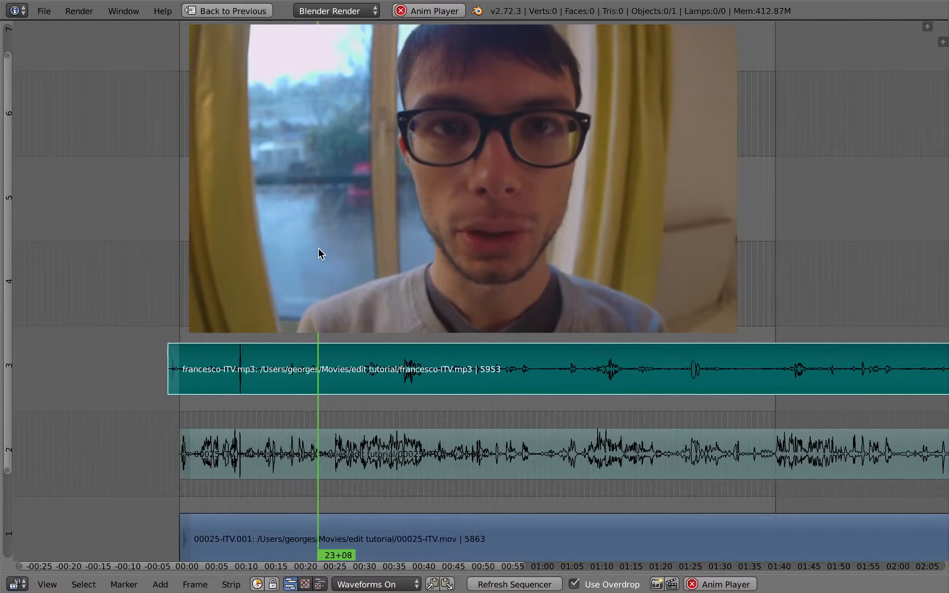
pyautogui.press('XF86AudioRaiseVolume')
pyautogui.hotkey('alt', 'a')
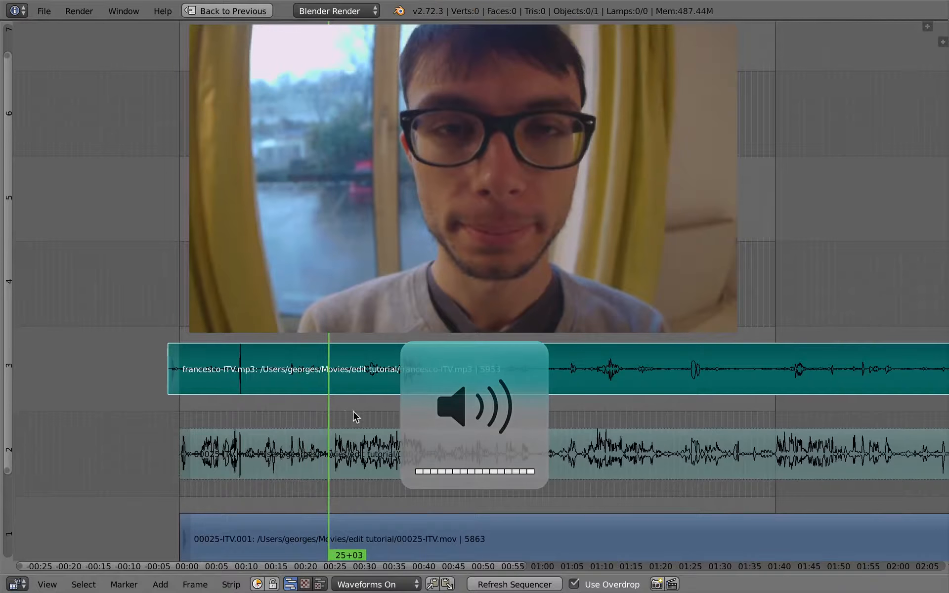
pyautogui.click(345, 415)
pyautogui.click(348, 442)
pyautogui.moveTo(390, 474); pyautogui.dragTo(421, 438, button='middle')
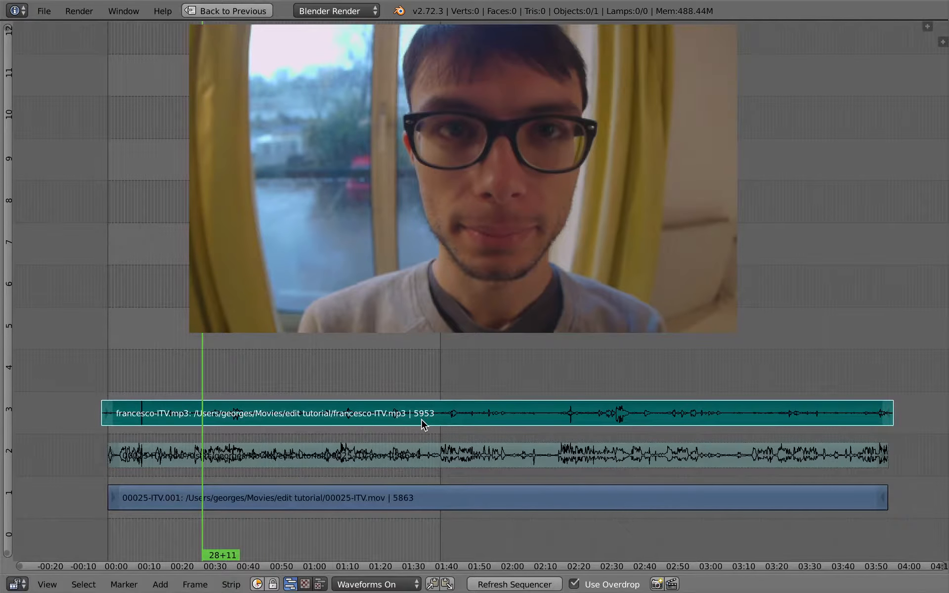
# Step: Return from the maximized sequencer to the full Video Editing-bin layout and rename the scene Sync_itv
pyautogui.hotkey('ctrl', 'Up')
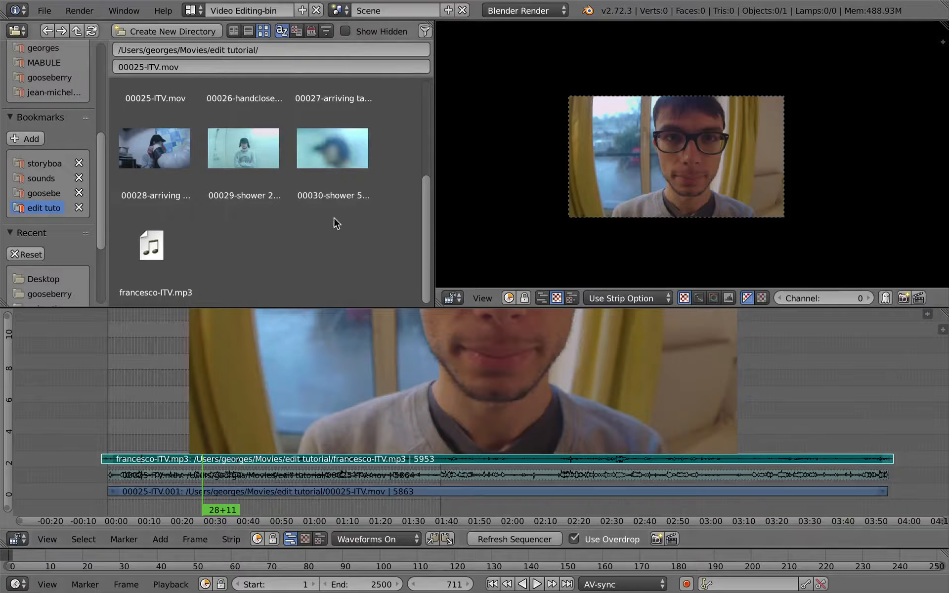
pyautogui.click(398, 11)
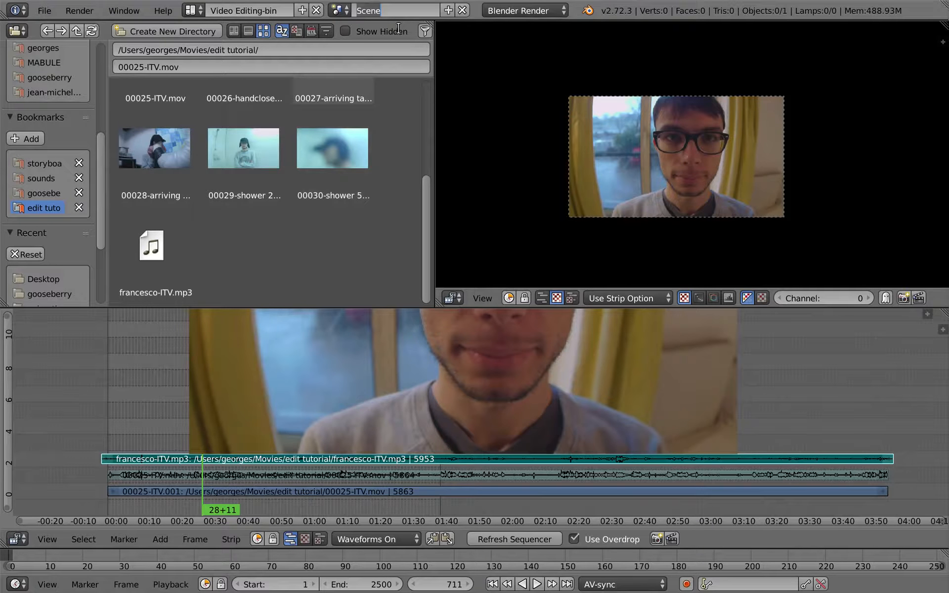
pyautogui.write('Sync_itv')
pyautogui.press('Return')
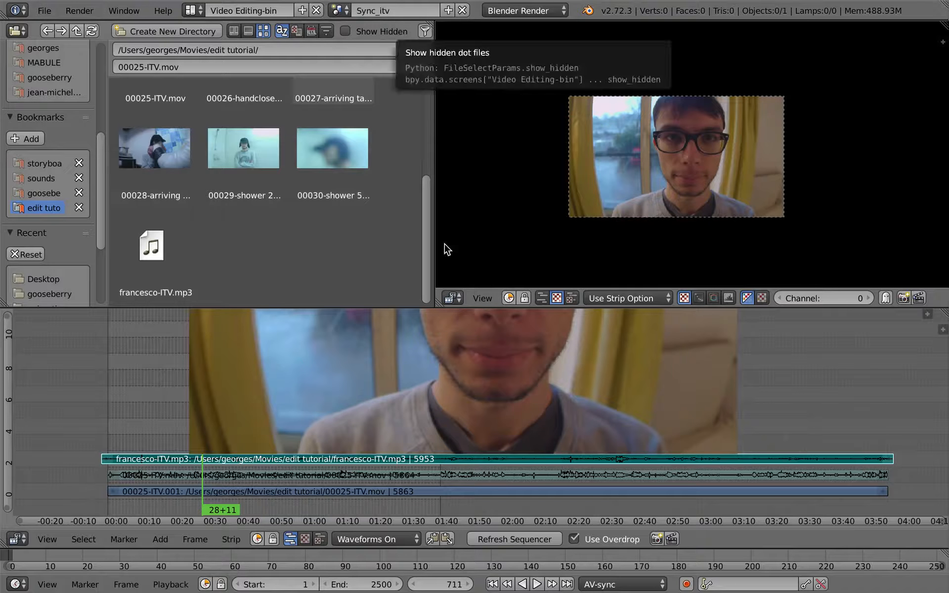
# Step: Start adding a new scene alongside Sync_itv
pyautogui.click(448, 11)
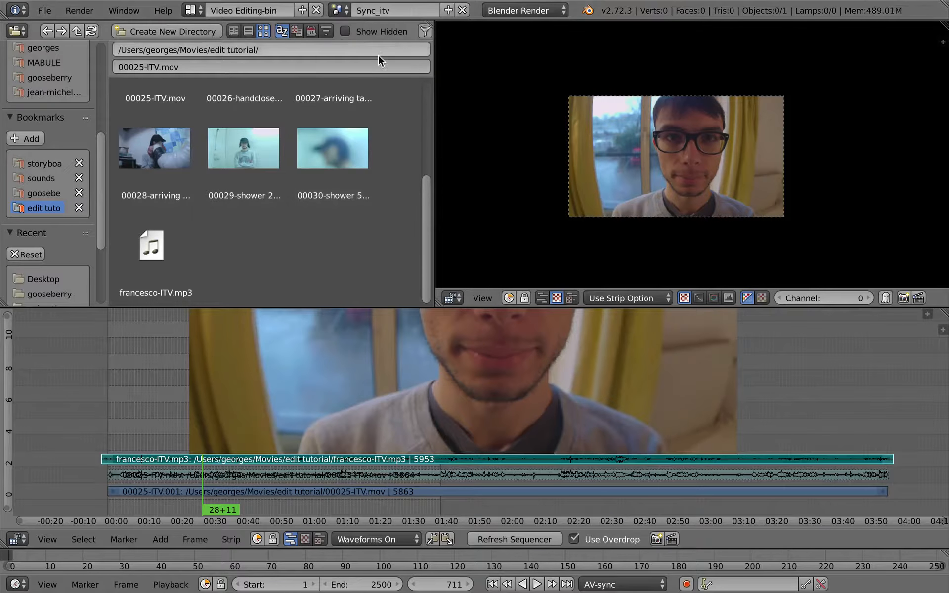
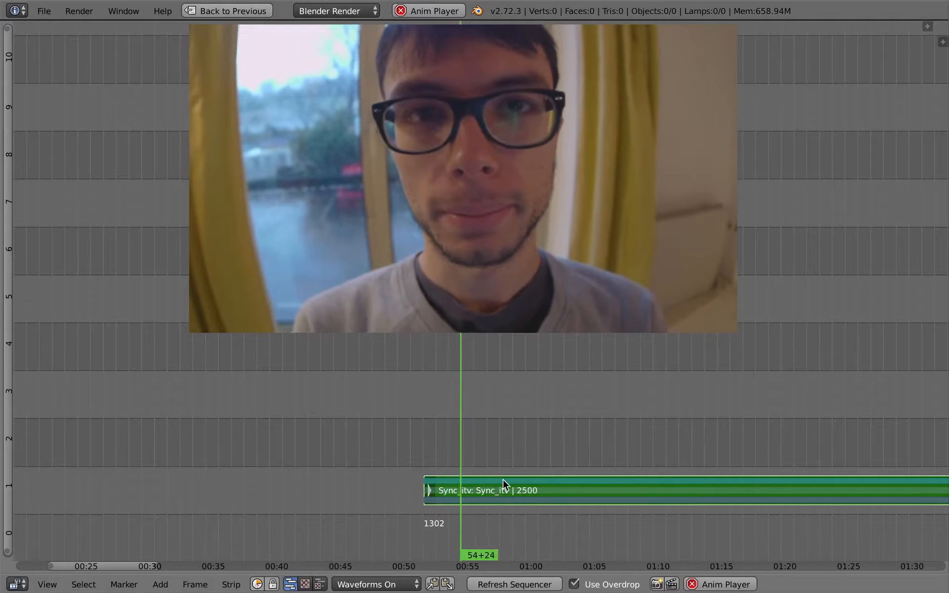
# Step: Cut the Sync_itv strip at about 01:11 and again at 01:15+11
pyautogui.moveTo(518, 448); pyautogui.dragTo(326, 401, button='middle')
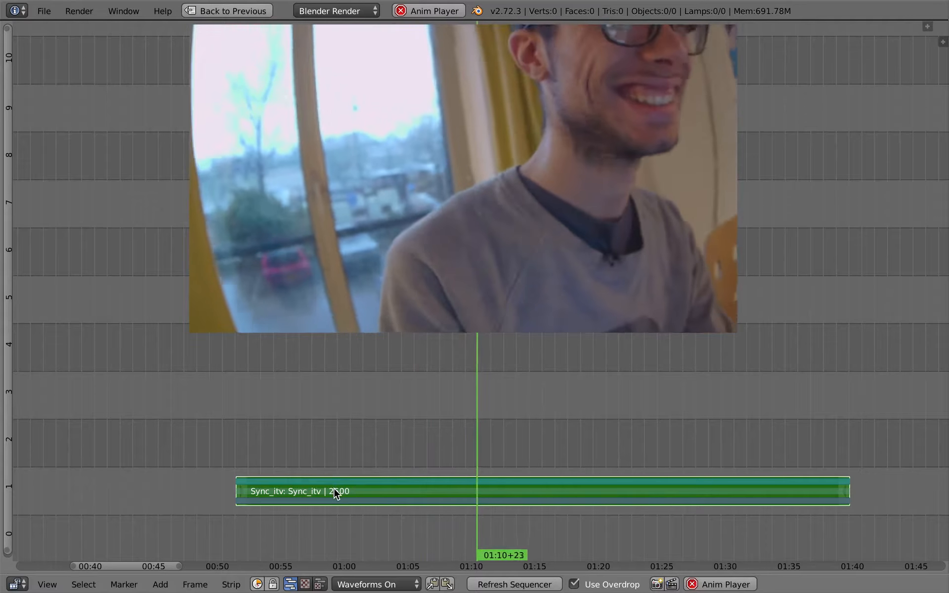
pyautogui.press('k')
pyautogui.hotkey('alt', 'a')
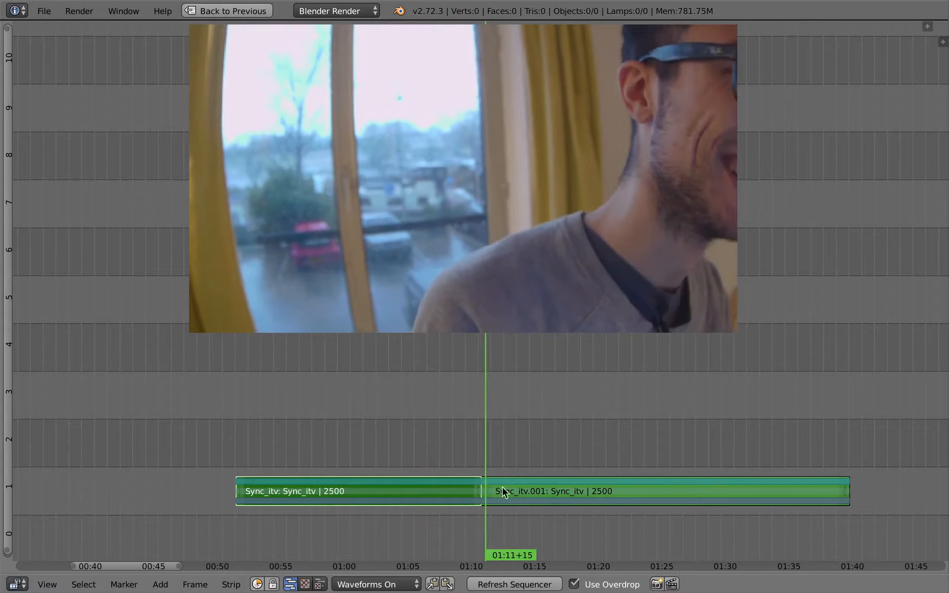
pyautogui.rightClick(547, 482)
pyautogui.click(536, 441)
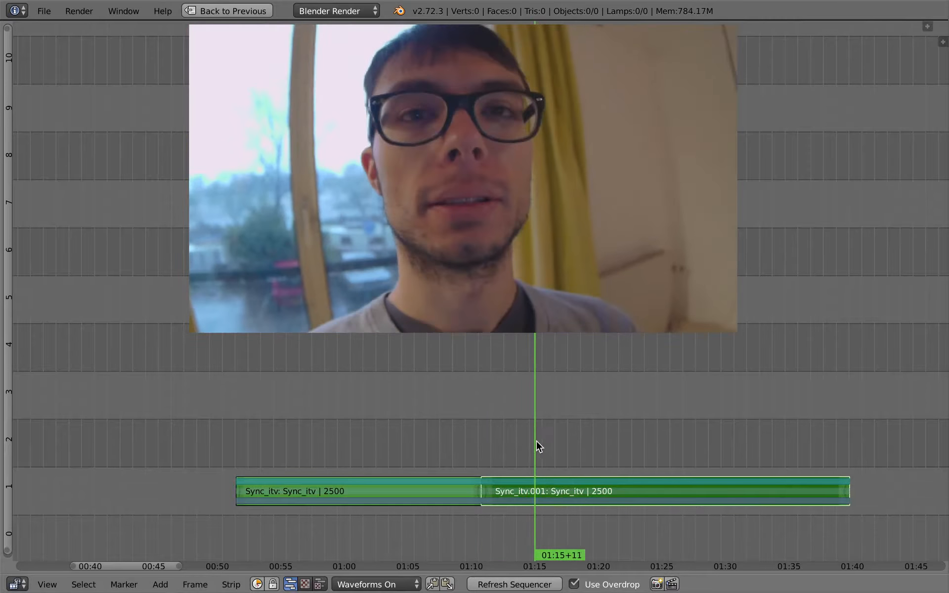
pyautogui.press('k')
pyautogui.rightClick(562, 490)
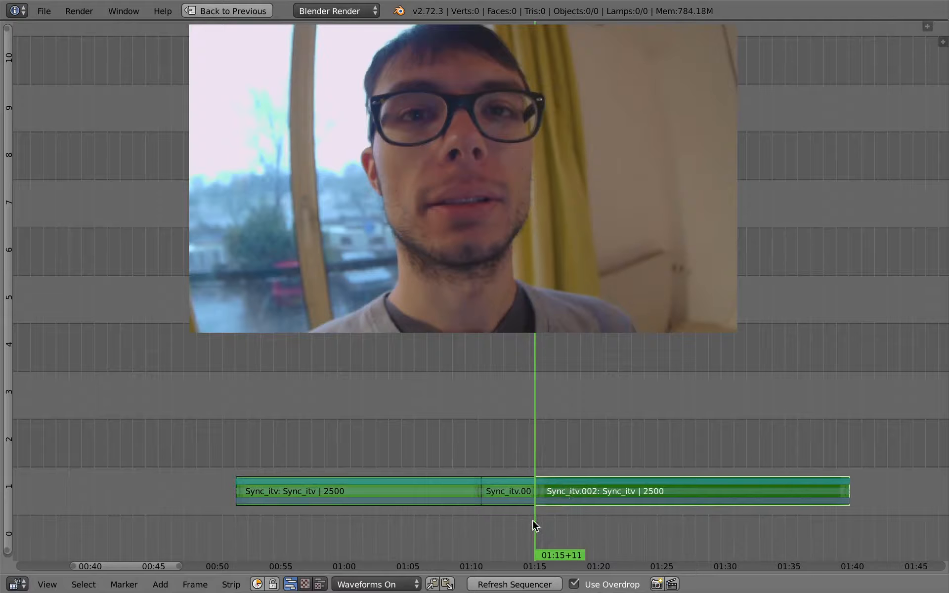
# Step: Delete the short middle piece between the two cuts of the Sync_itv strip
pyautogui.rightClick(514, 494)
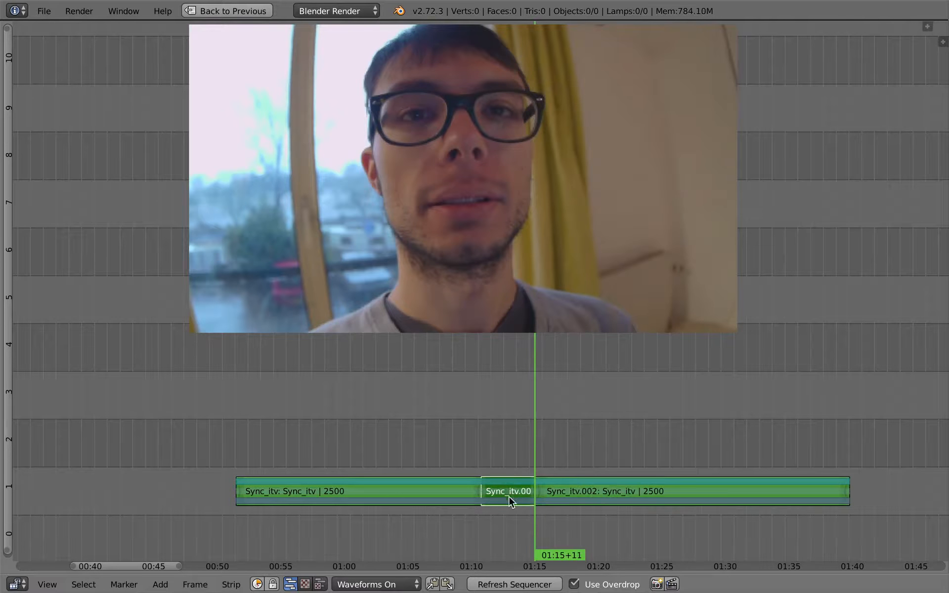
pyautogui.click(487, 471)
pyautogui.press('x')
pyautogui.click(501, 481)
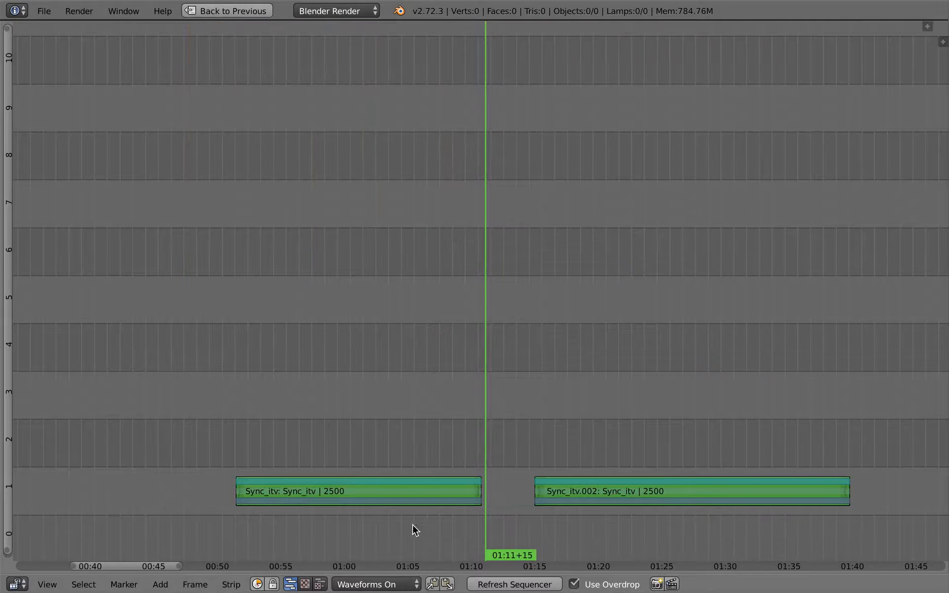
# Step: Move the second interview strip to start at about 01:20 and place the playhead at 01:07+15
pyautogui.click(473, 473)
pyautogui.rightClick(457, 493)
pyautogui.moveTo(435, 443); pyautogui.dragTo(406, 449)
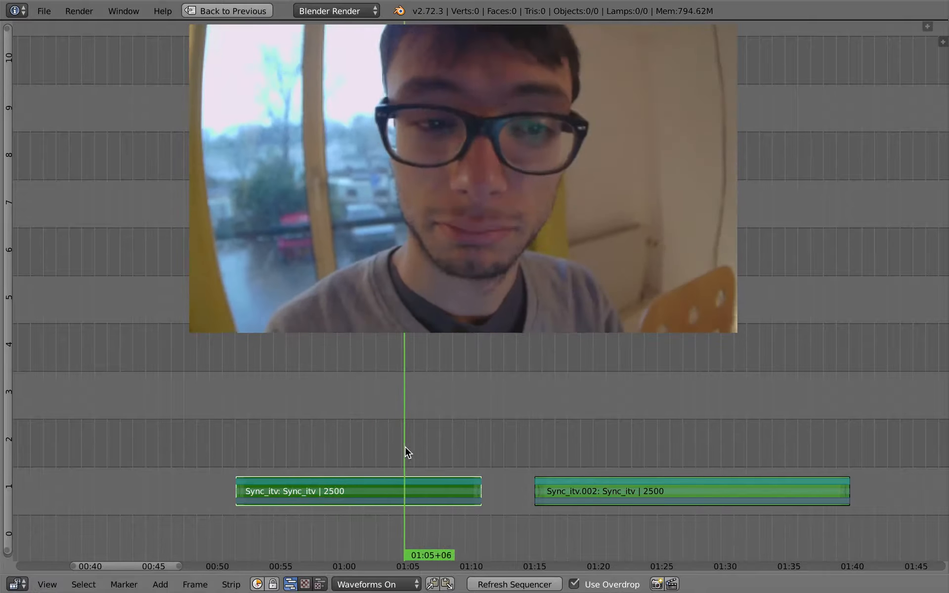
pyautogui.rightClick(607, 490)
pyautogui.press('g')
pyautogui.click(623, 478)
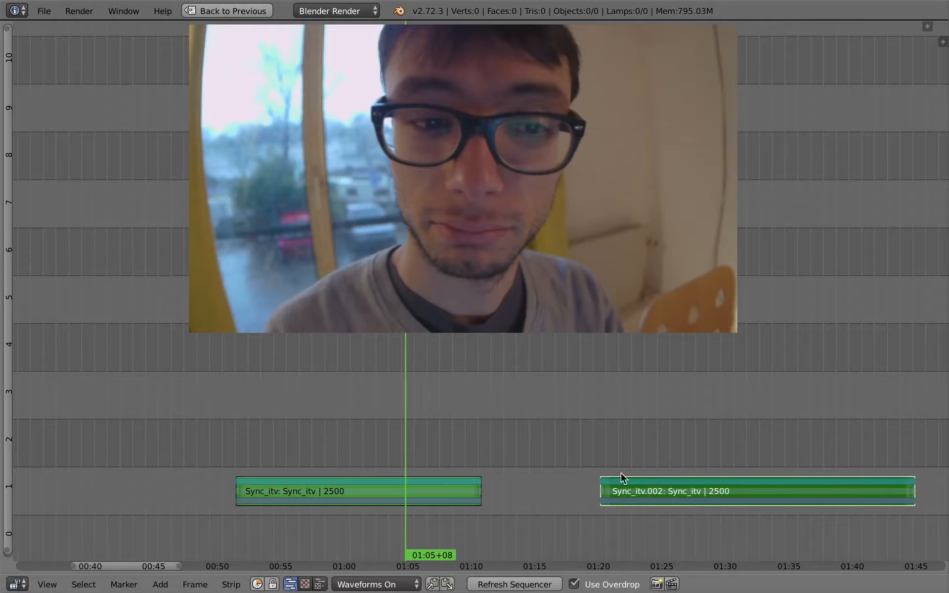
pyautogui.scroll(-2, 443, 482)
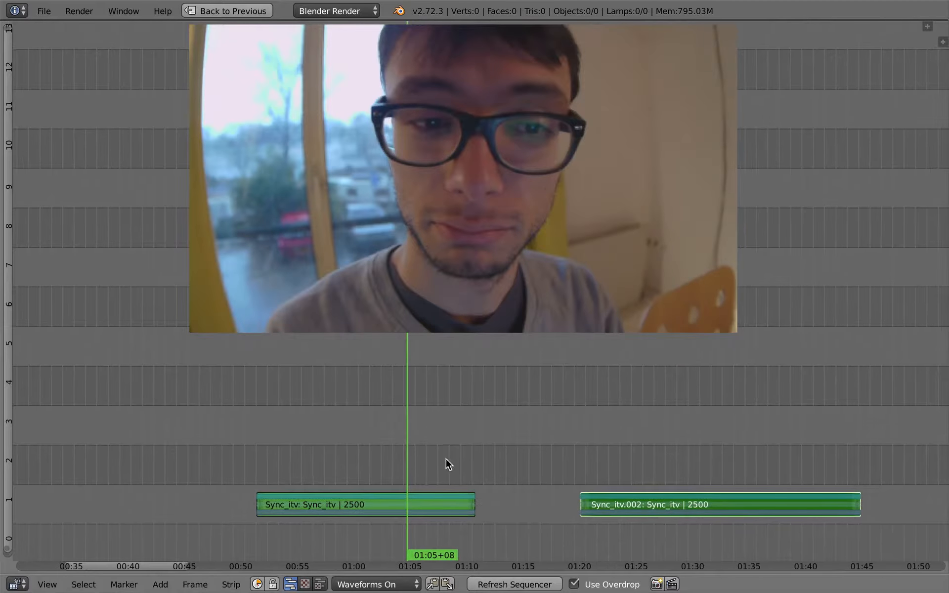
pyautogui.moveTo(410, 448); pyautogui.dragTo(426, 431, button='middle')
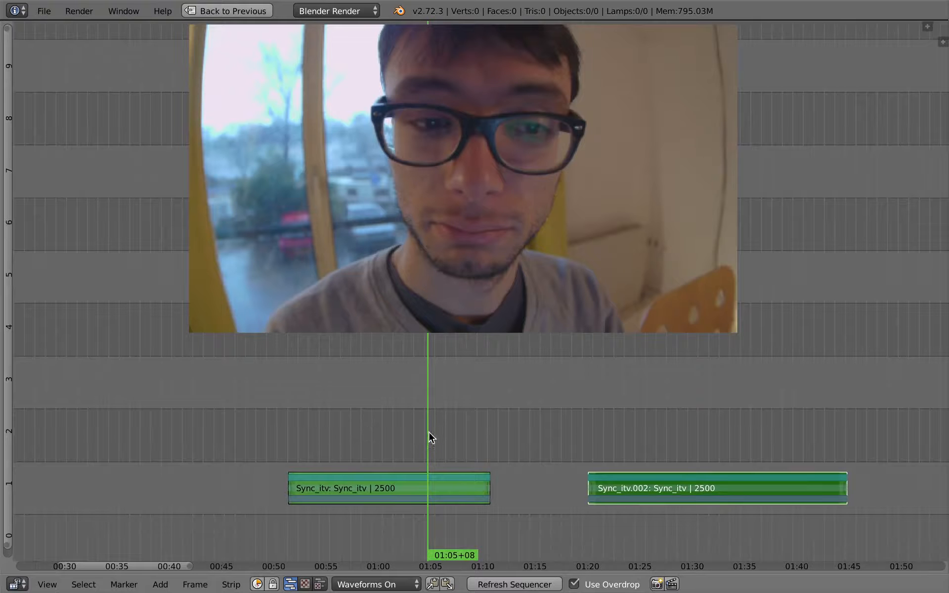
pyautogui.moveTo(428, 432); pyautogui.dragTo(449, 453)
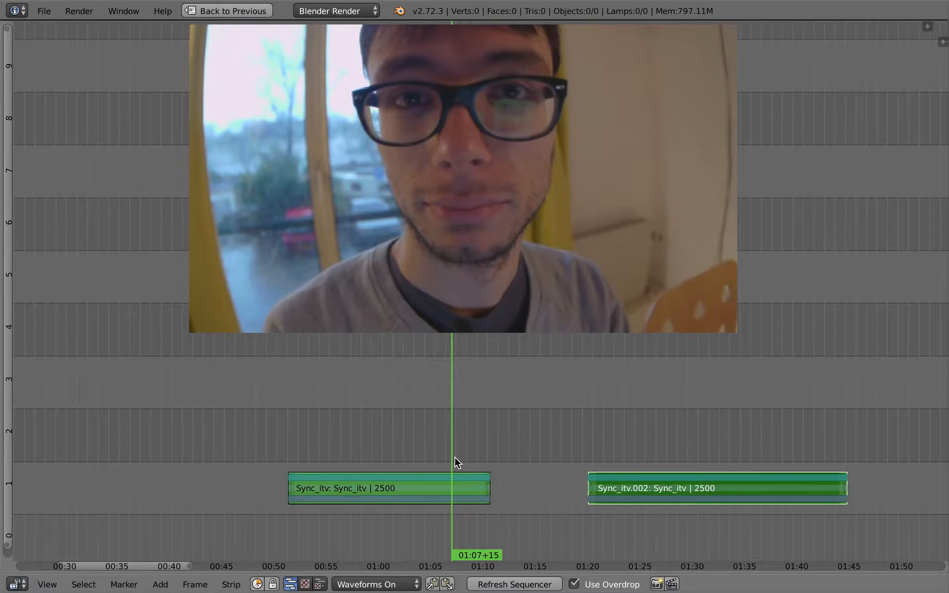
# Step: Return from the maximized sequencer to the full Video Editing-bin layout and turn off Use Overdrop
pyautogui.hotkey('ctrl', 'Up')
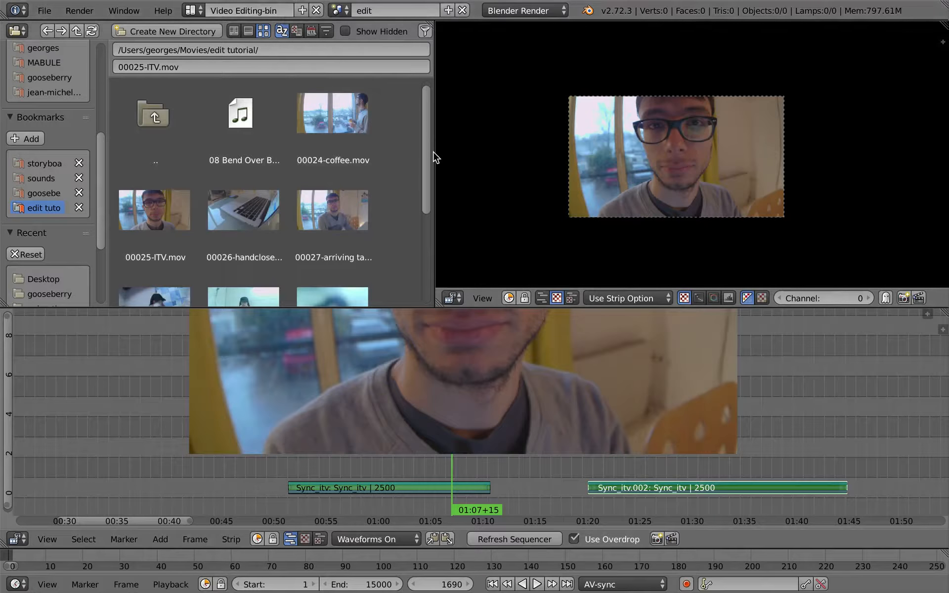
pyautogui.moveTo(435, 150); pyautogui.dragTo(432, 150)
pyautogui.scroll(-3, 428, 170)
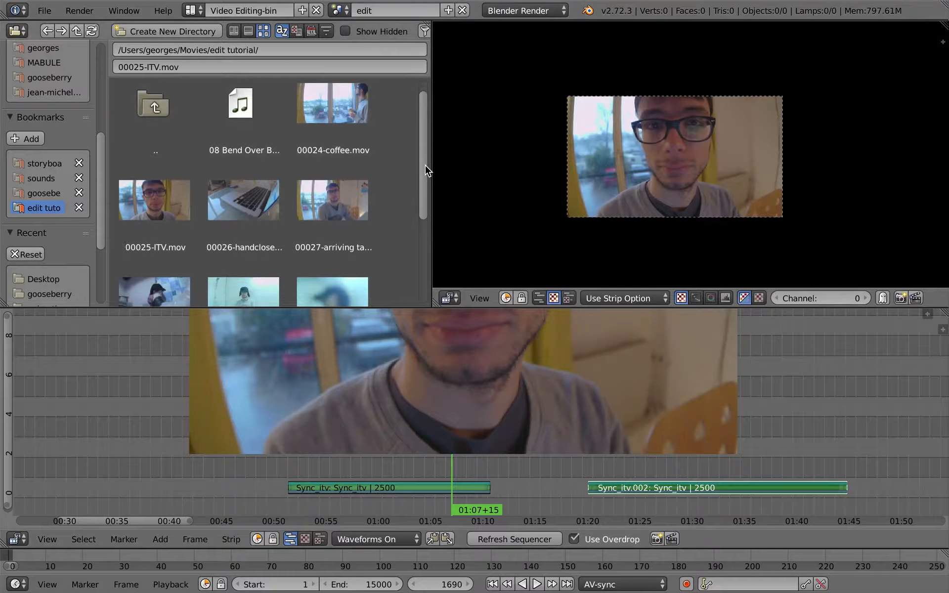
pyautogui.scroll(1, 429, 188)
pyautogui.click(596, 540)
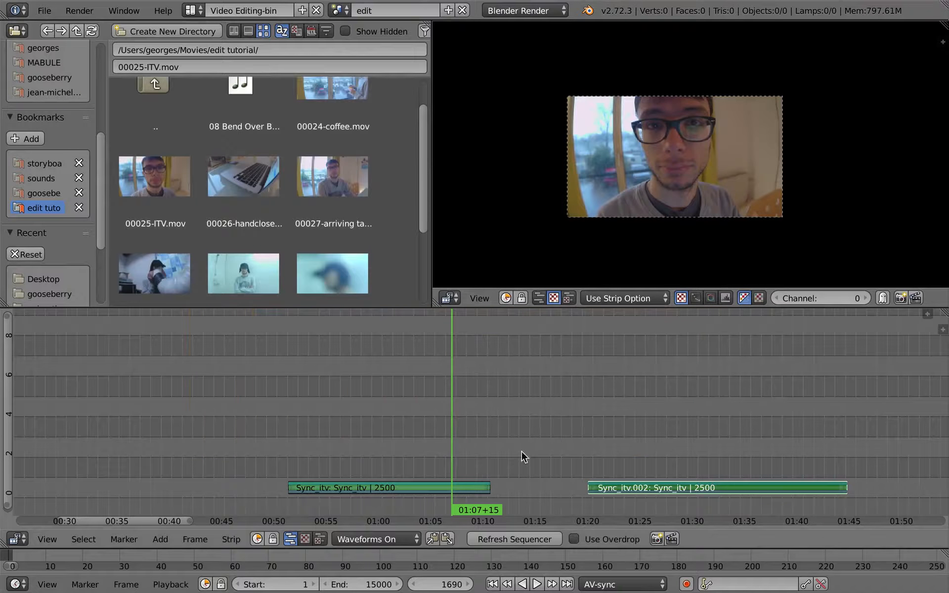
# Step: Add the 00026-handcloseup clip from the file browser and move its strips ahead of the first interview strip, starting at frame 857
pyautogui.scroll(2, 428, 187)
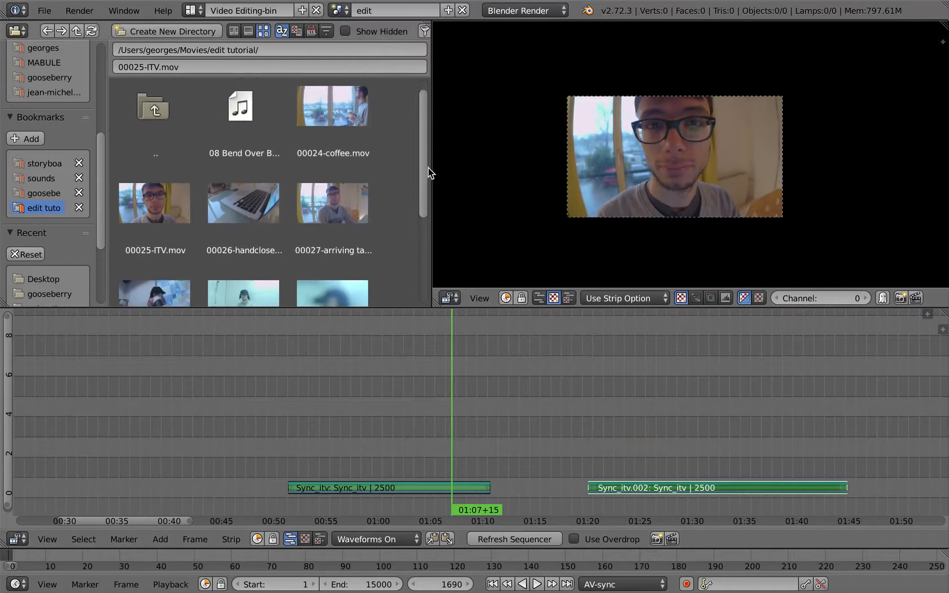
pyautogui.scroll(-3, 430, 188)
pyautogui.scroll(-1, 429, 218)
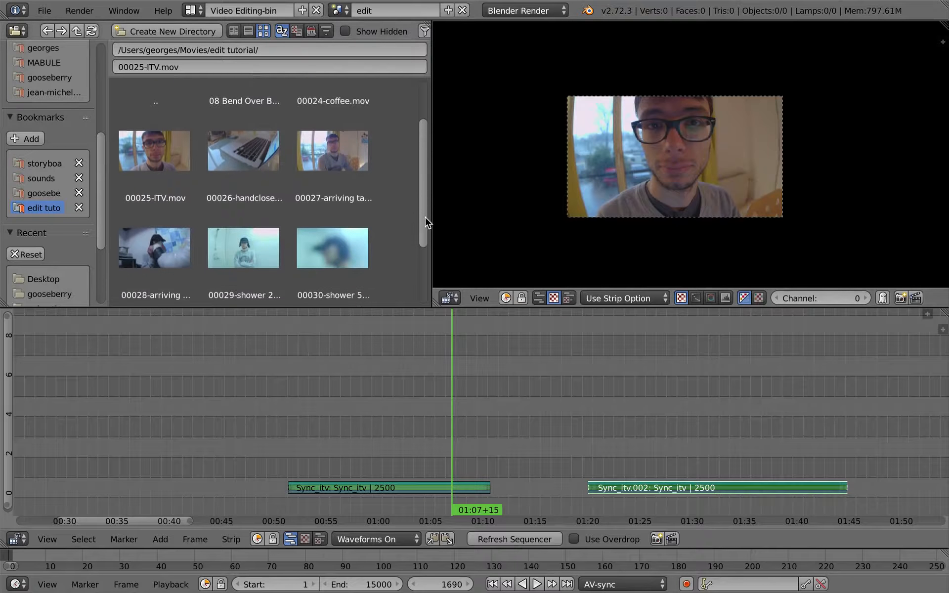
pyautogui.scroll(4, 425, 203)
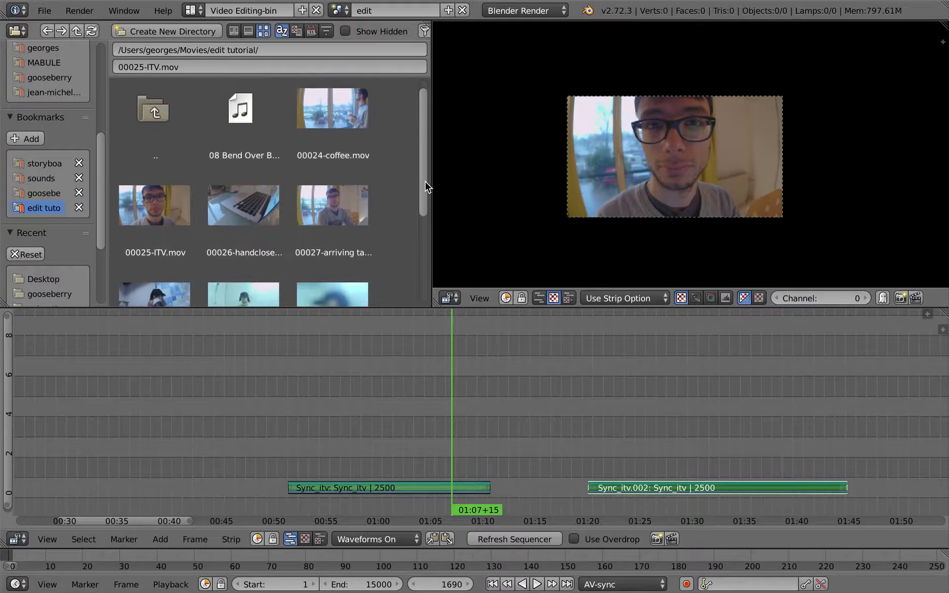
pyautogui.moveTo(601, 421); pyautogui.dragTo(670, 397)
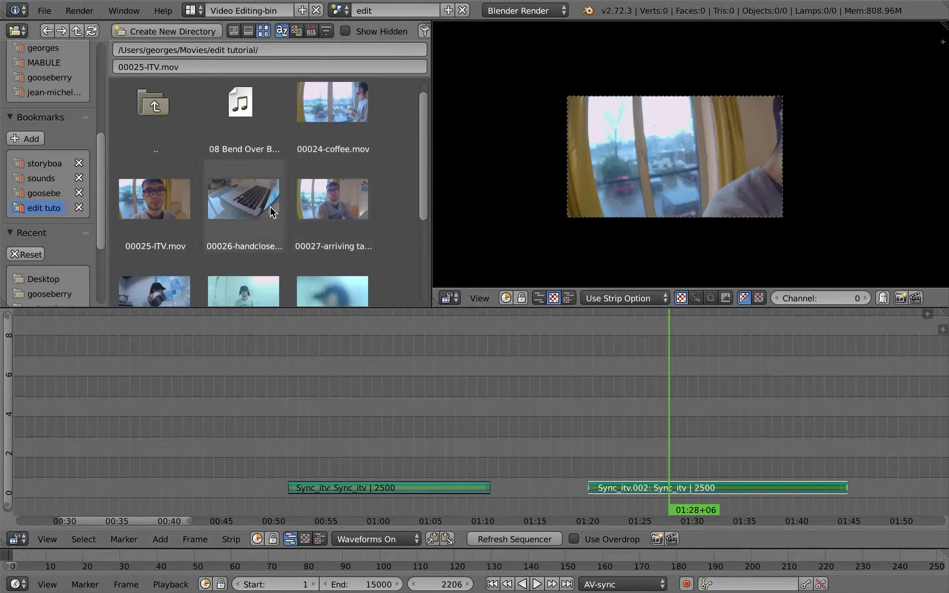
pyautogui.moveTo(243, 205); pyautogui.dragTo(229, 445)
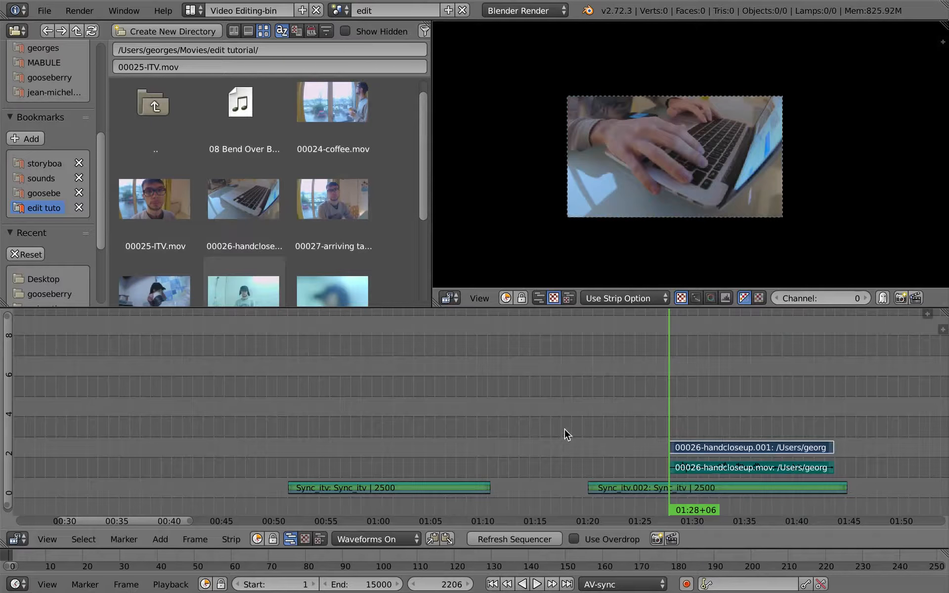
pyautogui.press('g')
pyautogui.click(167, 462)
# Step: Add the 00027-arriving talk clip and place its video and sound on channels 2 and 3 in front of the handcloseup strips
pyautogui.moveTo(355, 436); pyautogui.dragTo(530, 416, button='middle')
pyautogui.moveTo(322, 436); pyautogui.dragTo(211, 421)
pyautogui.moveTo(329, 208); pyautogui.dragTo(217, 418)
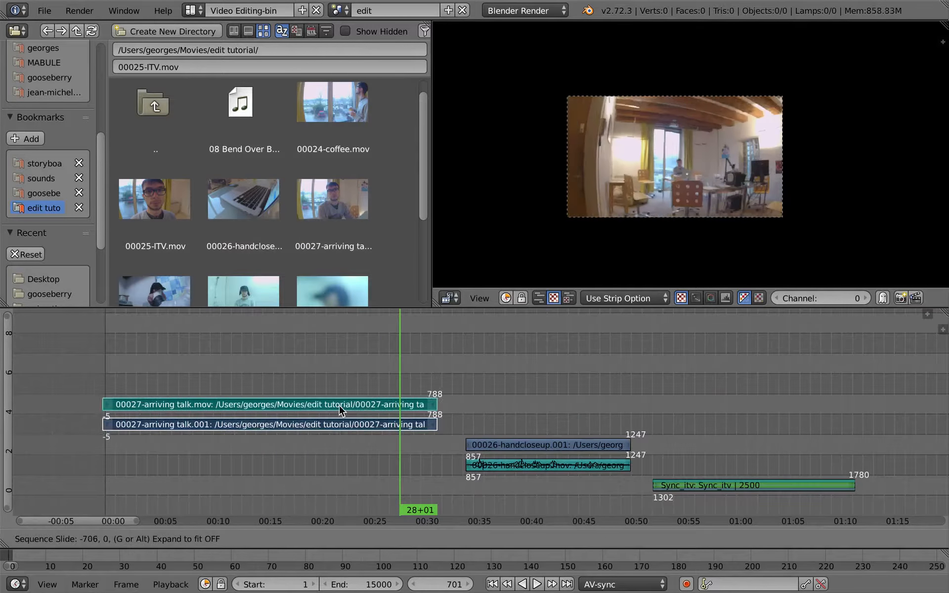
pyautogui.click(374, 427)
pyautogui.moveTo(405, 415); pyautogui.dragTo(382, 427)
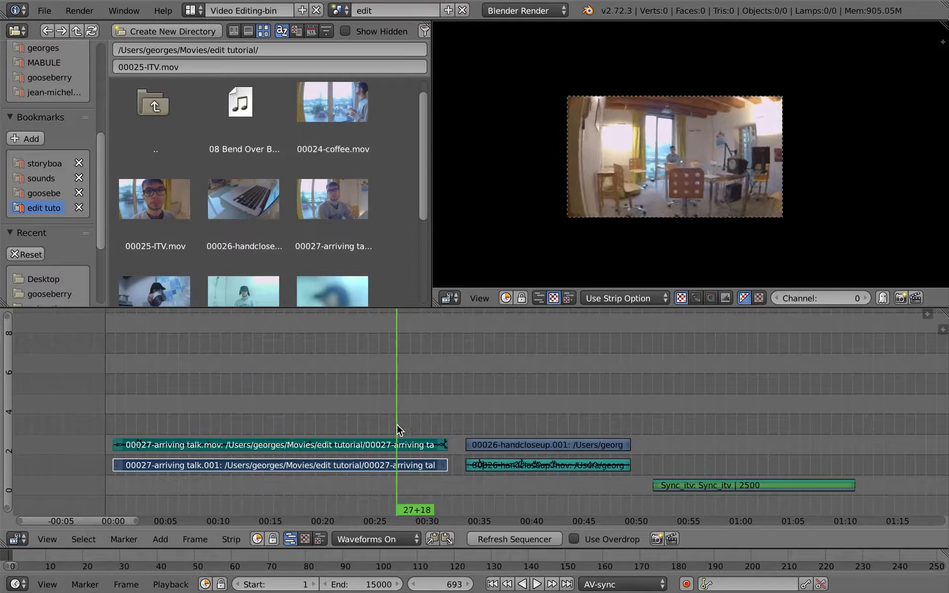
# Step: Add 00024-coffee.mov on channels 4 and 5 and move it to start where the first Sync_itv strip ends
pyautogui.moveTo(406, 243); pyautogui.dragTo(297, 244, button='middle')
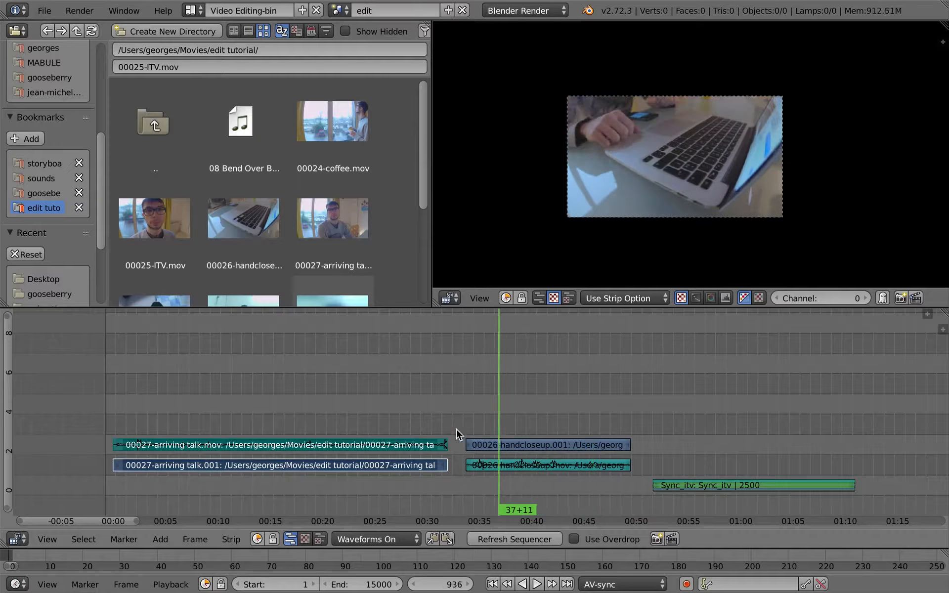
pyautogui.moveTo(333, 121); pyautogui.dragTo(616, 423)
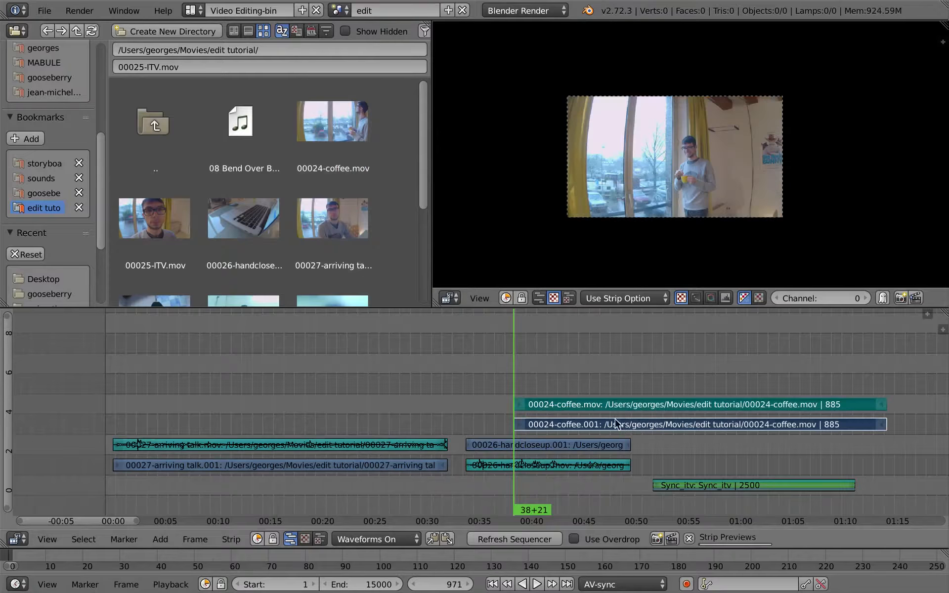
pyautogui.press('g')
pyautogui.click(896, 435)
pyautogui.moveTo(821, 447); pyautogui.dragTo(366, 394, button='middle')
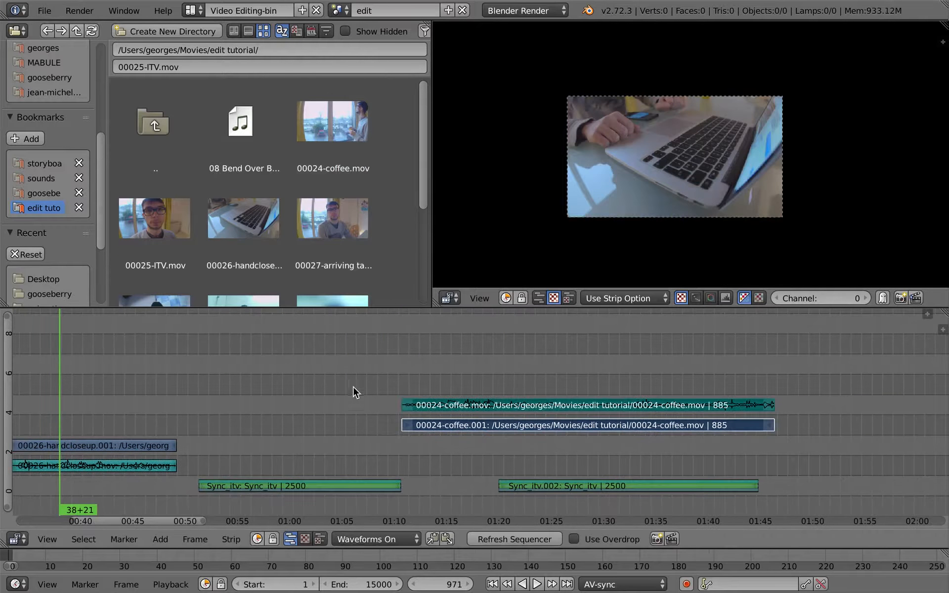
# Step: Move the second Sync_itv strip to channel 2 past the end of the coffee strips and place the playhead at 01:31+12
pyautogui.click(421, 397)
pyautogui.rightClick(592, 490)
pyautogui.moveTo(421, 397); pyautogui.dragTo(614, 383)
pyautogui.press('g')
pyautogui.click(843, 461)
pyautogui.click(804, 456)
# Step: Trim the start of both 00024-coffee strips to frame 2280 and place the playhead at 01:19+09
pyautogui.rightClick(406, 405)
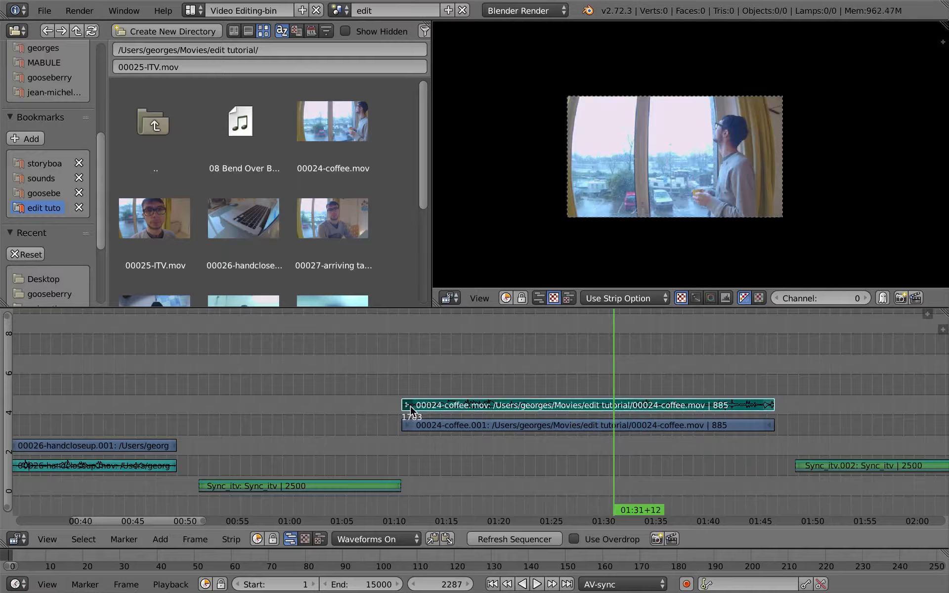
pyautogui.keyDown('shift'); pyautogui.rightClick(408, 425); pyautogui.keyUp('shift')
pyautogui.press('g')
pyautogui.click(595, 377)
pyautogui.click(486, 364)
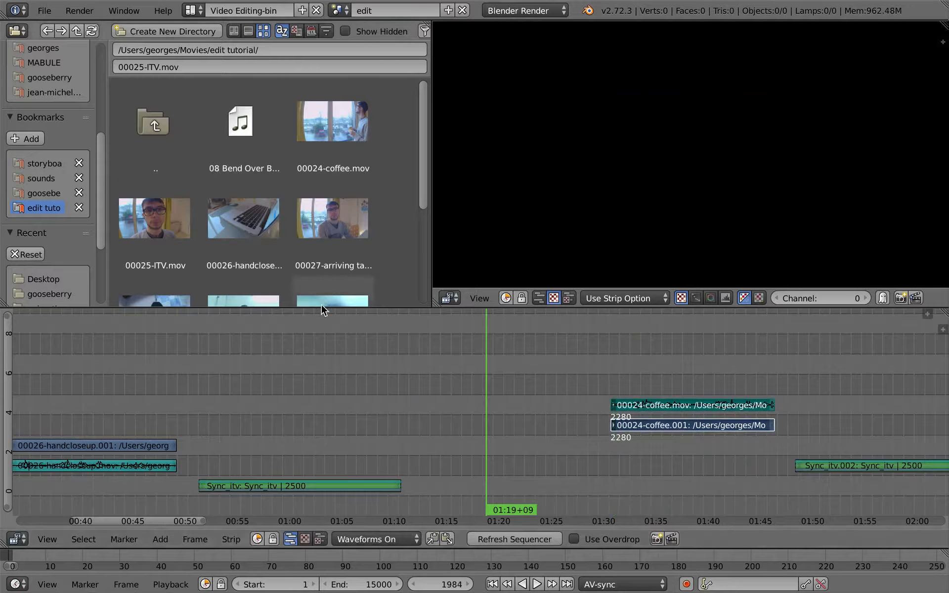
# Step: Look through the remaining clips of the edit tutorial folder in the file browser
pyautogui.moveTo(362, 345); pyautogui.dragTo(440, 345, button='middle')
pyautogui.scroll(-5, 318, 135)
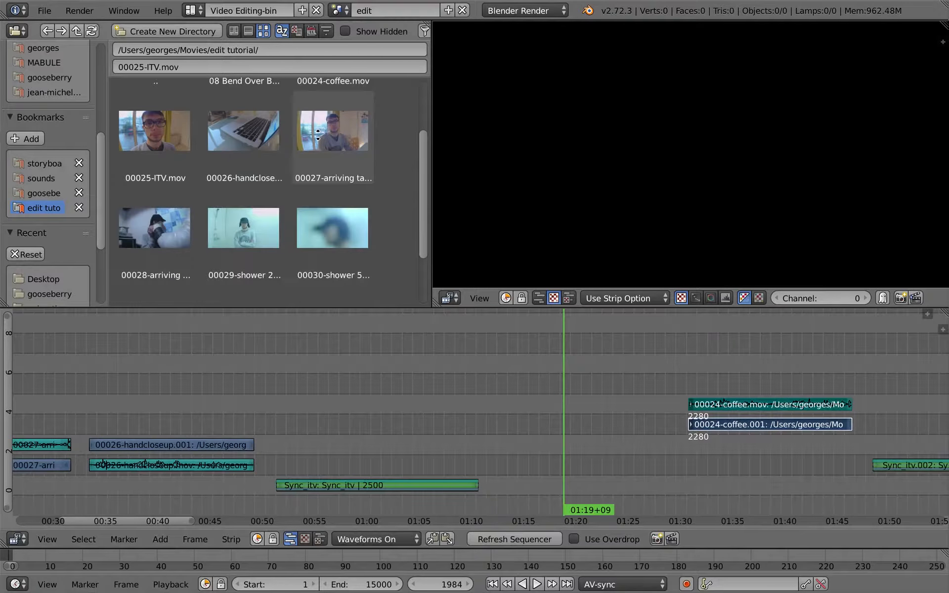
pyautogui.scroll(4, 318, 133)
pyautogui.scroll(-3, 372, 289)
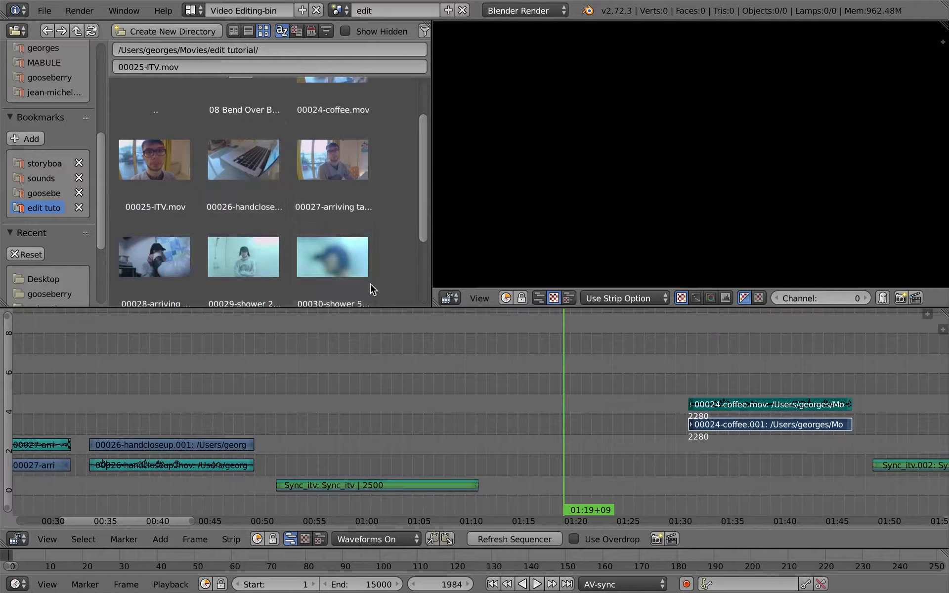
pyautogui.scroll(-5, 372, 289)
pyautogui.scroll(7, 275, 250)
pyautogui.scroll(-4, 295, 224)
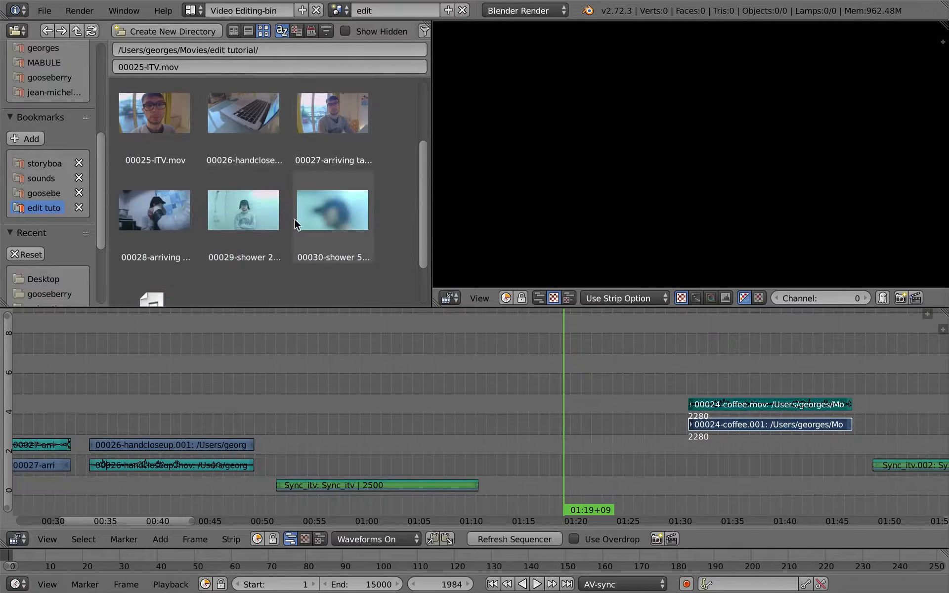
pyautogui.scroll(4, 296, 224)
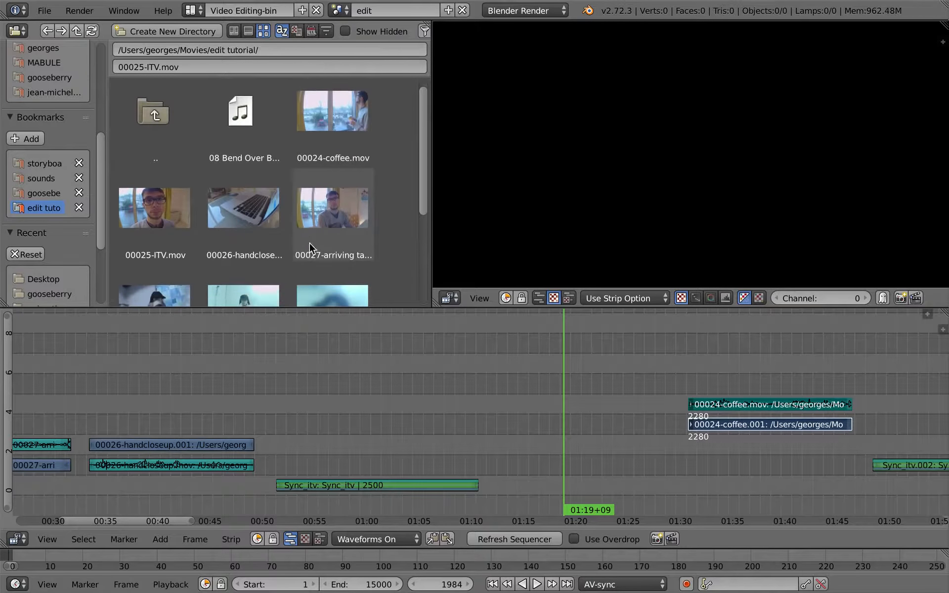
# Step: Mute the sound strip of 00026-handcloseup in front of the first interview strip and select its video strip
pyautogui.moveTo(275, 436); pyautogui.dragTo(392, 369, button='middle')
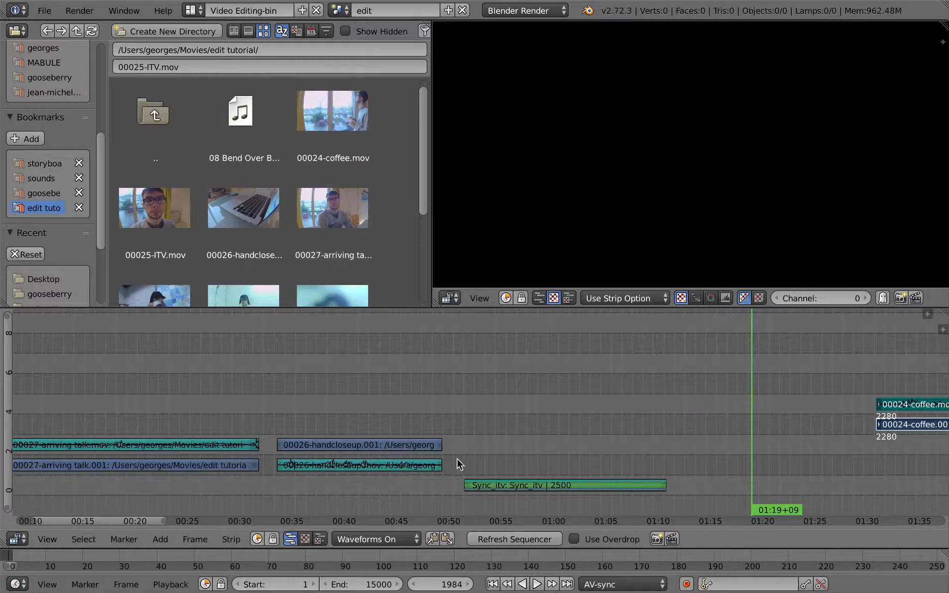
pyautogui.moveTo(483, 462); pyautogui.dragTo(522, 441)
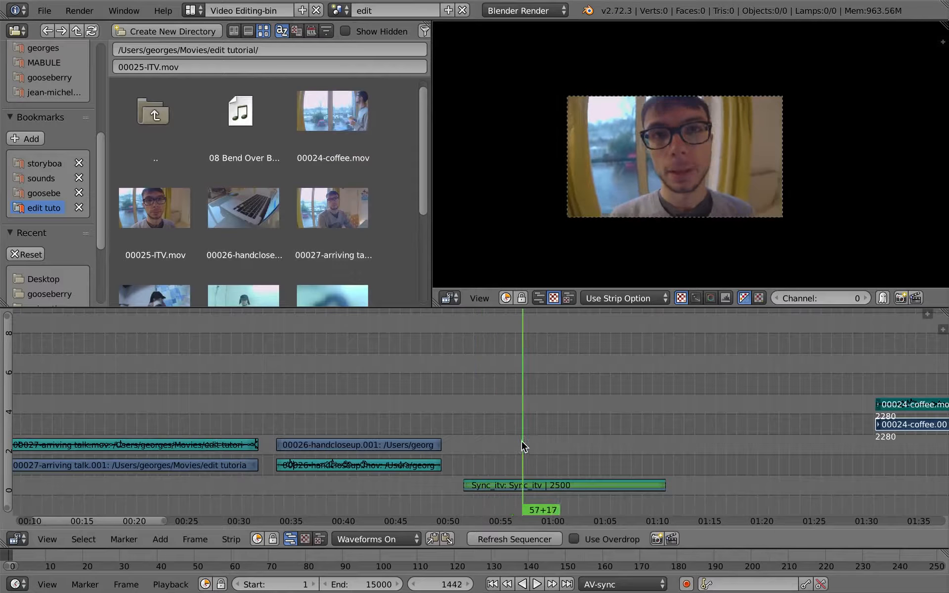
pyautogui.rightClick(359, 453)
pyautogui.rightClick(363, 467)
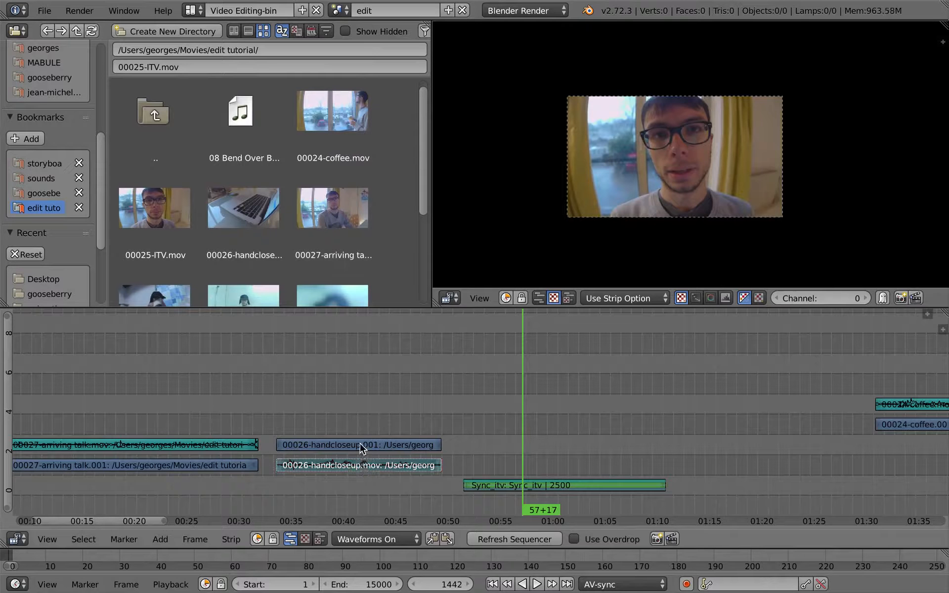
pyautogui.rightClick(362, 449)
# Step: Try to move the end handle of the 00026-handcloseup video strip
pyautogui.moveTo(344, 420); pyautogui.dragTo(432, 433)
pyautogui.press('g')
pyautogui.rightClick(466, 441)
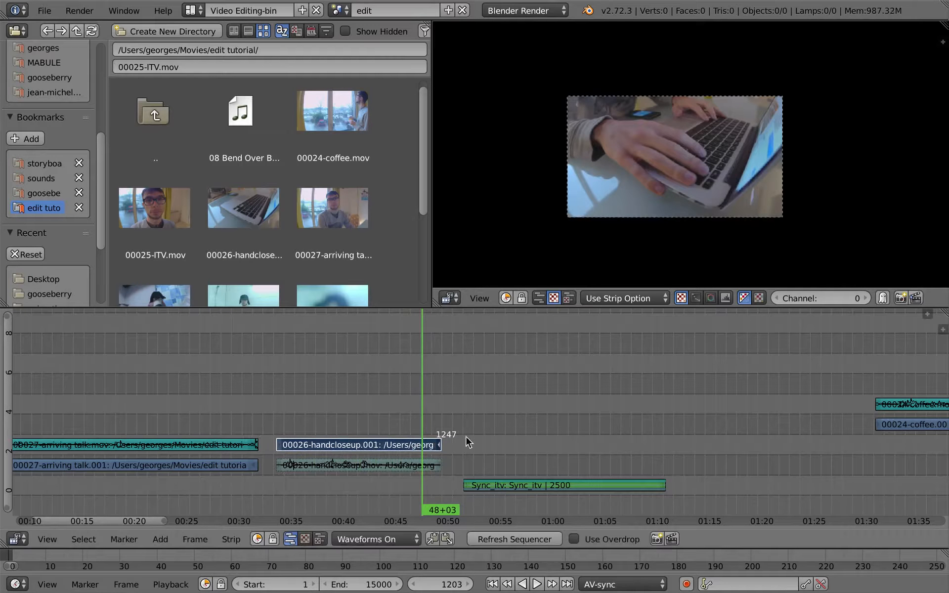
# Step: Place the playhead at 43+03 in the handcloseup strip, maximize the sequencer and turn on Use Overdrop
pyautogui.moveTo(370, 434)
pyautogui.mouseDown()
pyautogui.moveTo(431, 435)
pyautogui.moveTo(303, 440)
pyautogui.moveTo(390, 434)
pyautogui.moveTo(371, 436)
pyautogui.mouseUp()
pyautogui.hotkey('ctrl', 'Up')
pyautogui.click(574, 584)
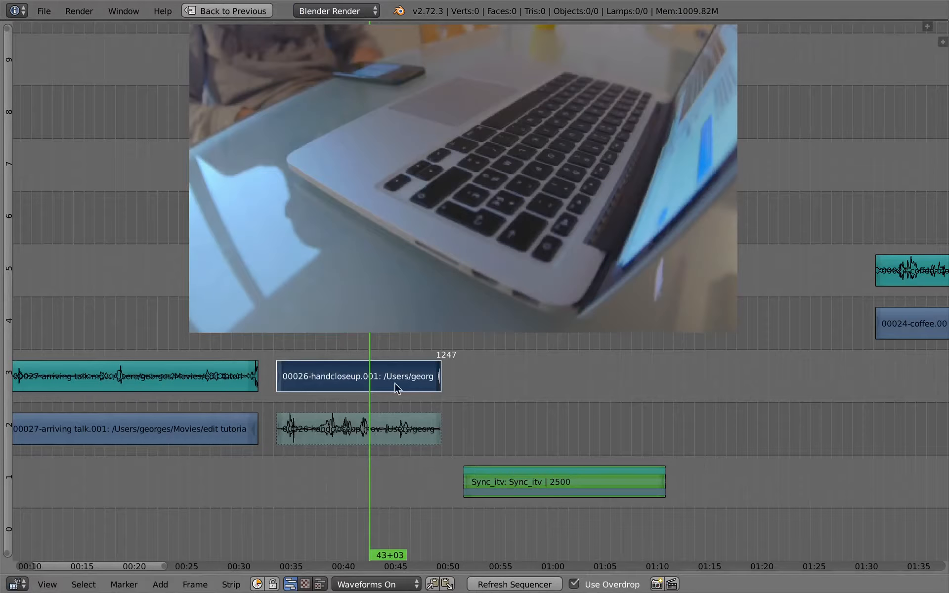
# Step: Trim the start of the 00026-handcloseup video strip to the playhead at 43+08
pyautogui.hotkey('alt', 'a')
pyautogui.hotkey('alt', 'a')
pyautogui.rightClick(282, 375)
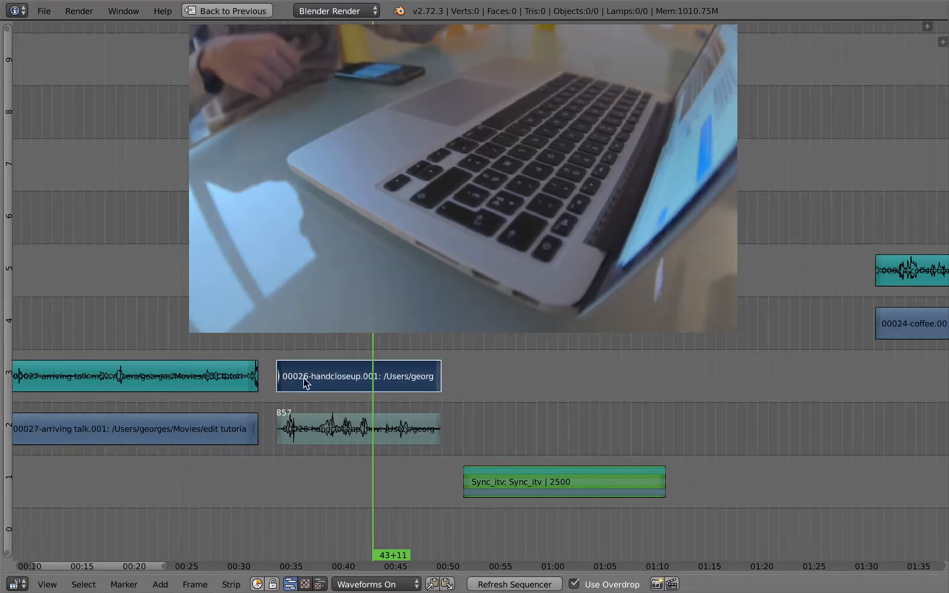
pyautogui.click(371, 384)
pyautogui.hotkey('shift', 's')
pyautogui.rightClick(383, 387)
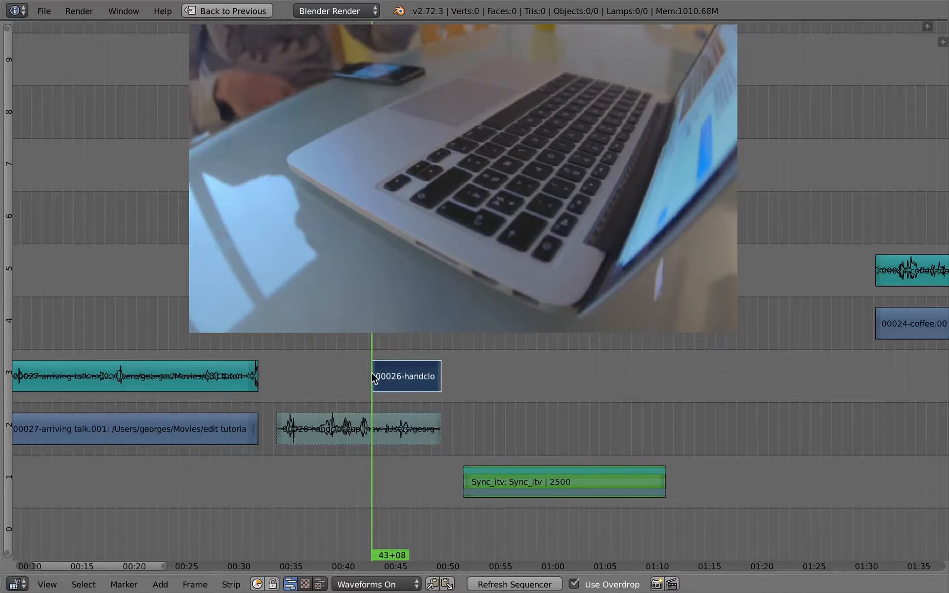
# Step: Play the handcloseup video strip from its new start and cut it at 45+17
pyautogui.click(370, 384)
pyautogui.hotkey('alt', 'a')
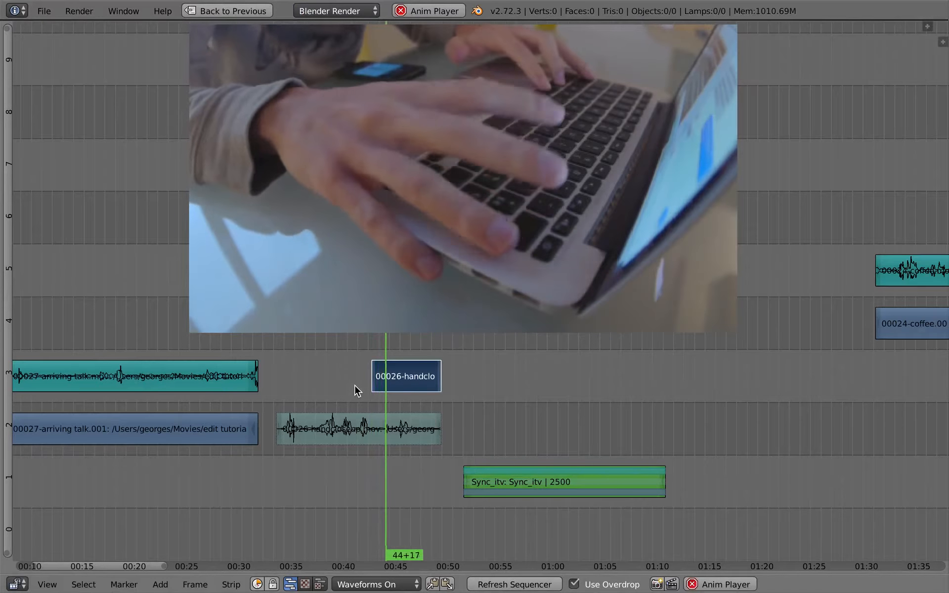
pyautogui.hotkey('alt', 'a')
pyautogui.press('k')
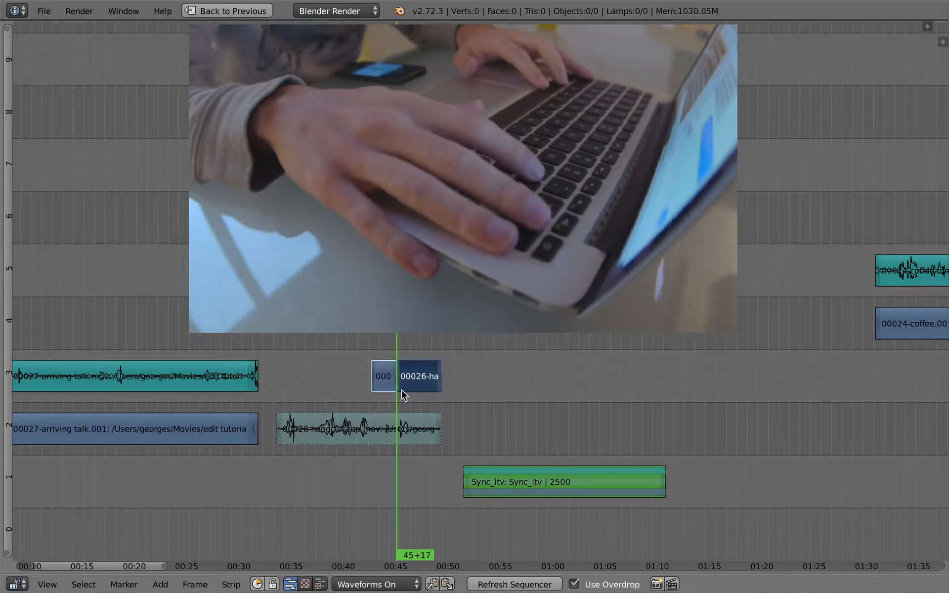
# Step: Move the front handcloseup piece to channel 2 above the interview strip, starting at frame 1520
pyautogui.press('g')
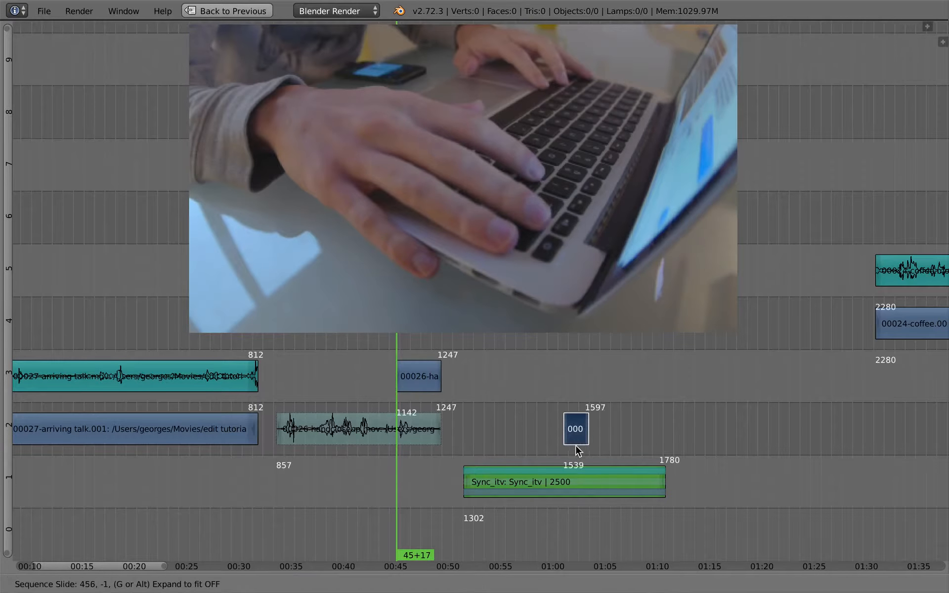
pyautogui.click(552, 440)
pyautogui.click(511, 419)
pyautogui.press('g')
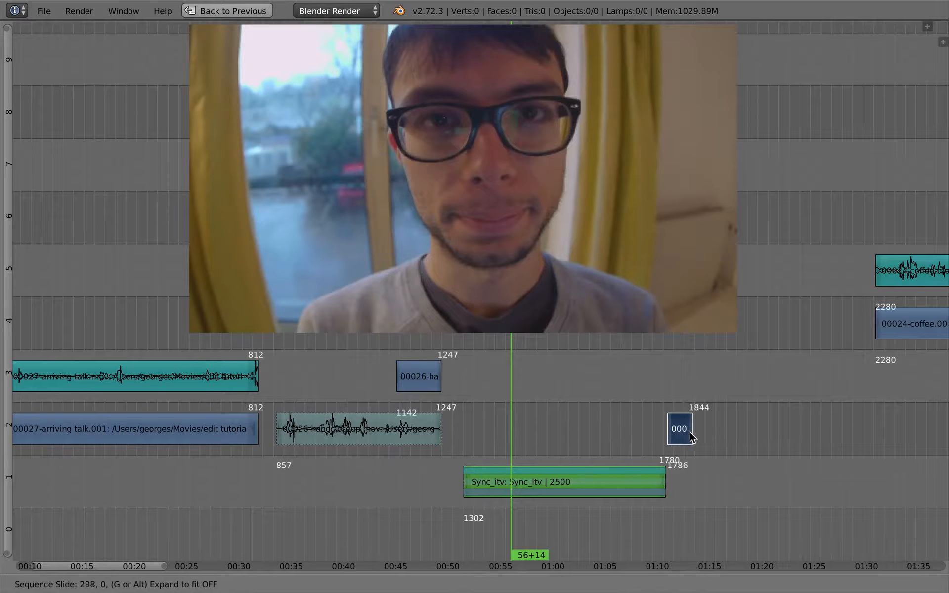
pyautogui.click(683, 430)
pyautogui.hotkey('alt', 'a')
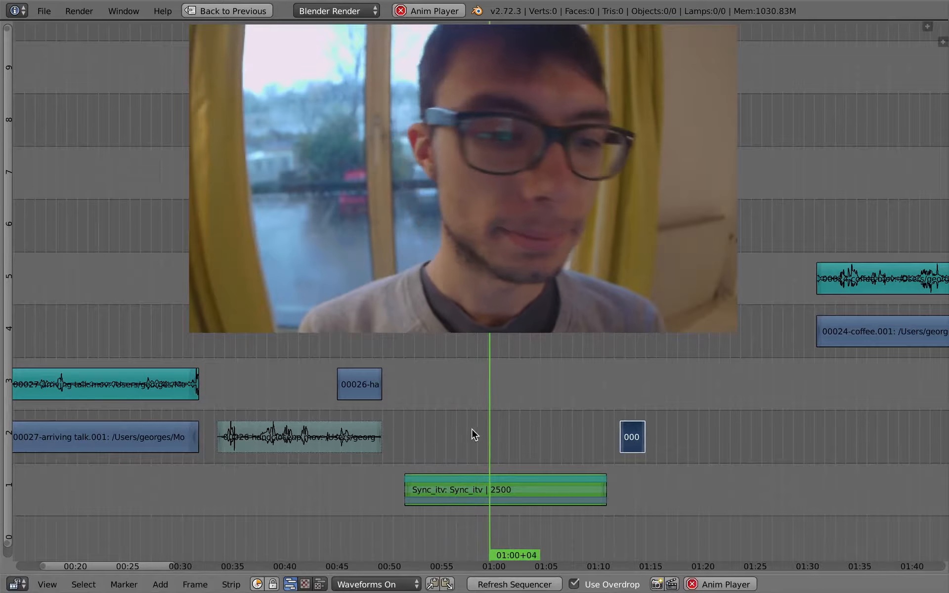
pyautogui.hotkey('alt', 'a')
pyautogui.press('g')
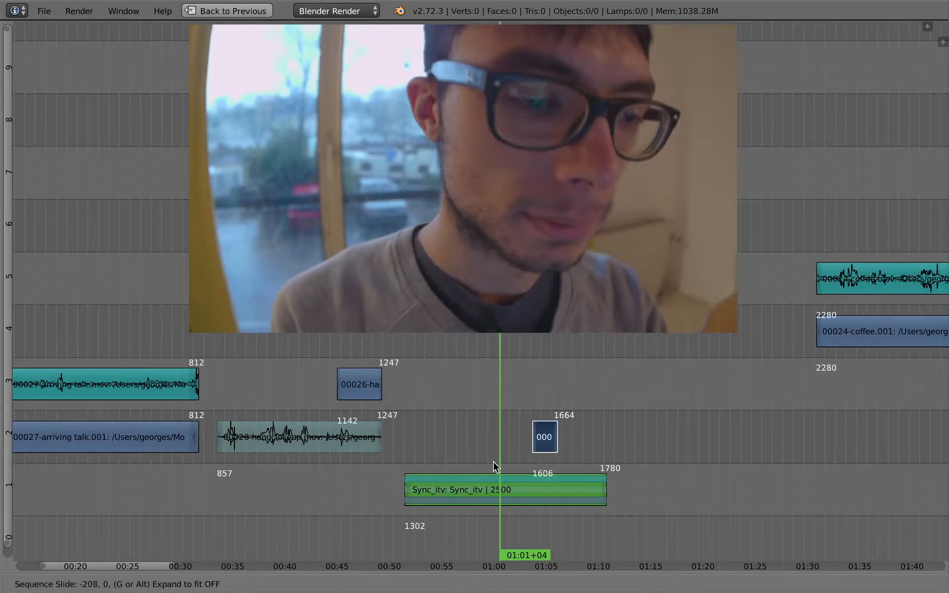
pyautogui.click(465, 458)
# Step: Duplicate the leftover handcloseup piece onto channel 2 starting at 01:05+00 and shorten its end to about 40 frames long
pyautogui.hotkey('alt', 'a')
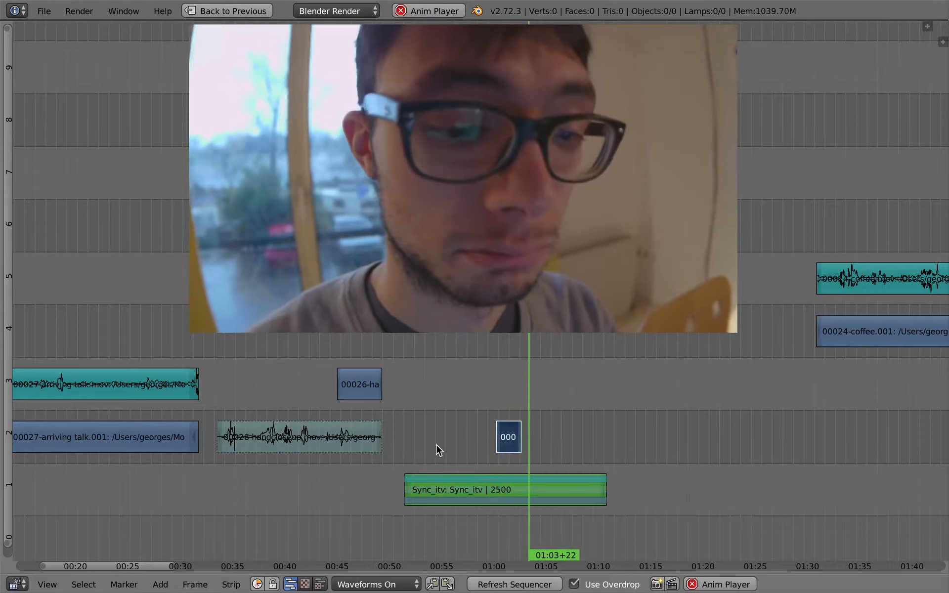
pyautogui.hotkey('alt', 'a')
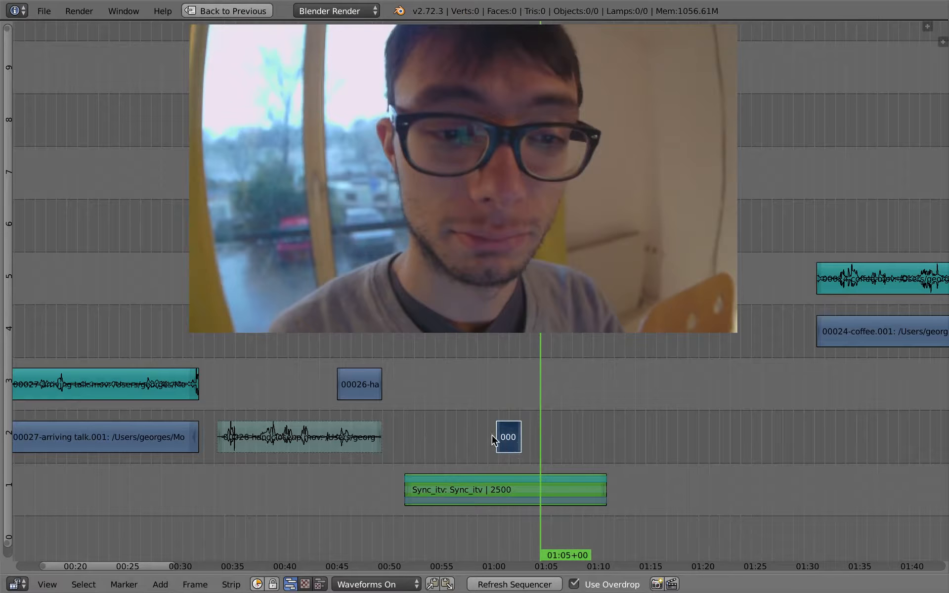
pyautogui.hotkey('shift', 'd')
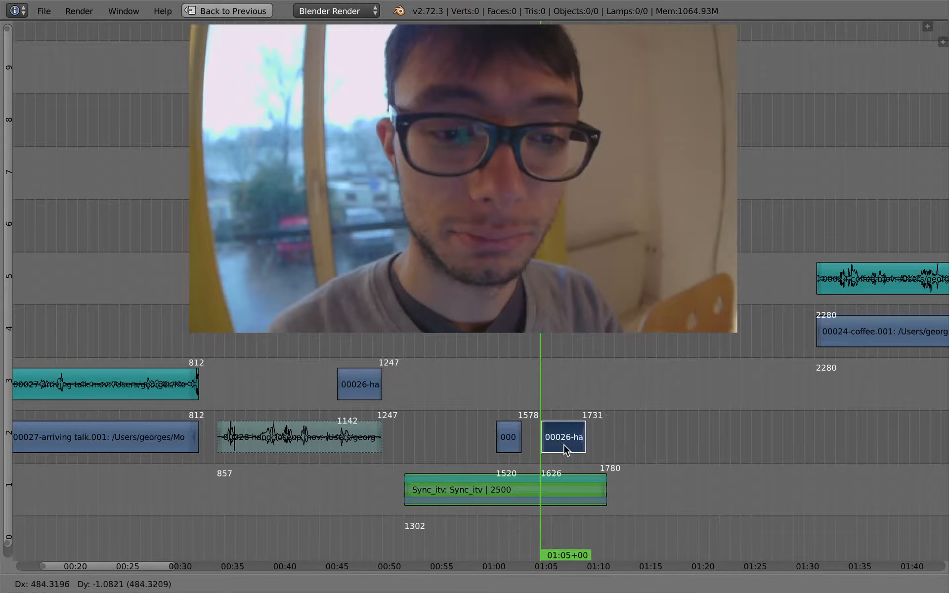
pyautogui.click(564, 445)
pyautogui.press('g')
pyautogui.click(555, 444)
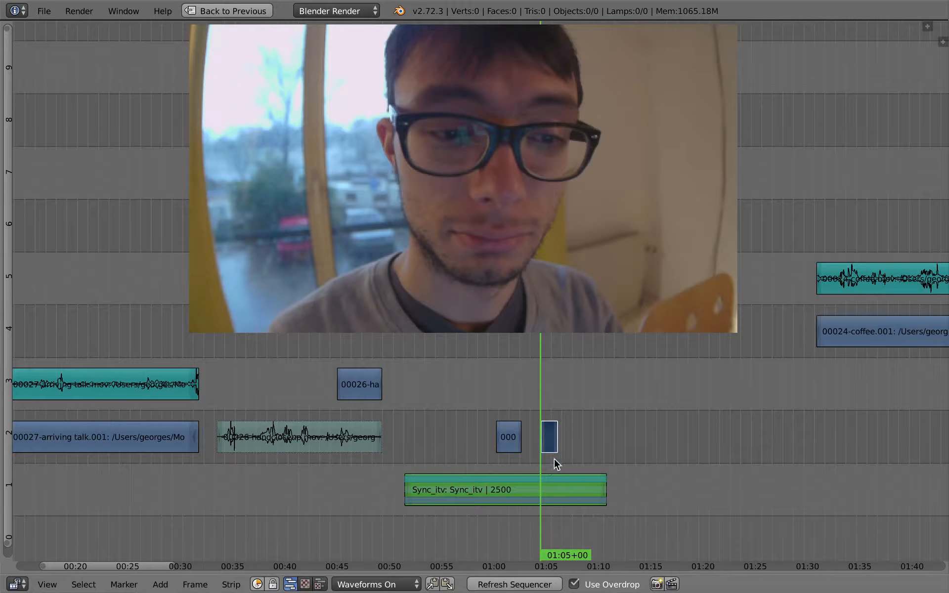
# Step: Try slipping the footage inside the shorter handcloseup strip with Trim Strip Contents
pyautogui.scroll(6, 553, 459)
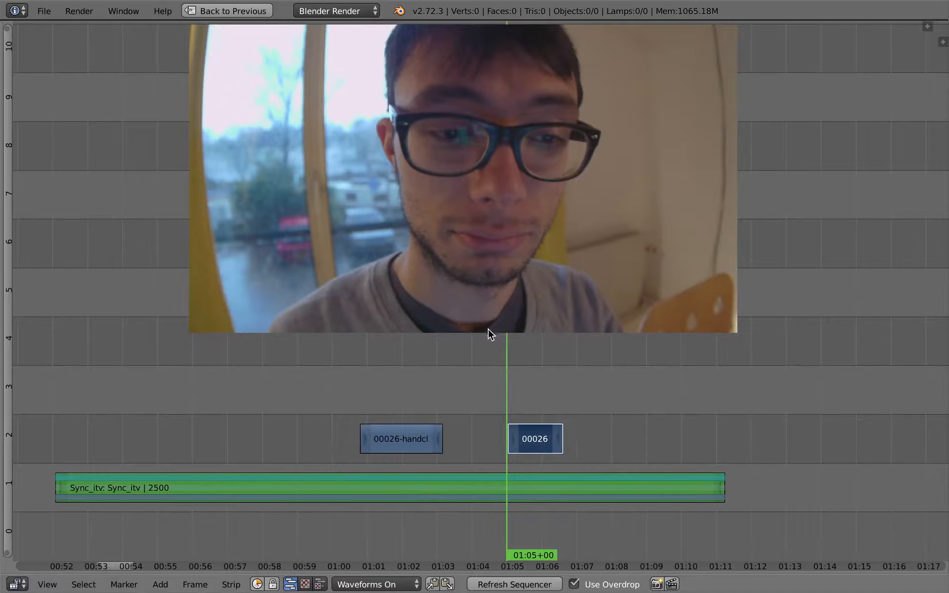
pyautogui.moveTo(527, 382); pyautogui.dragTo(538, 390, button='middle')
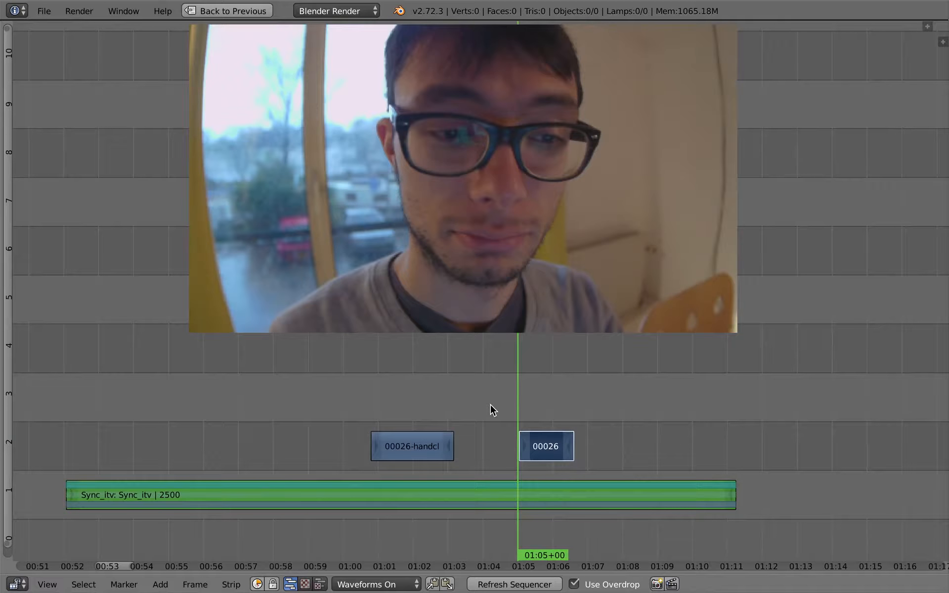
pyautogui.click(232, 585)
pyautogui.rightClick(415, 448)
pyautogui.moveTo(566, 451); pyautogui.dragTo(558, 451, button='right')
pyautogui.rightClick(550, 448)
pyautogui.press('s')
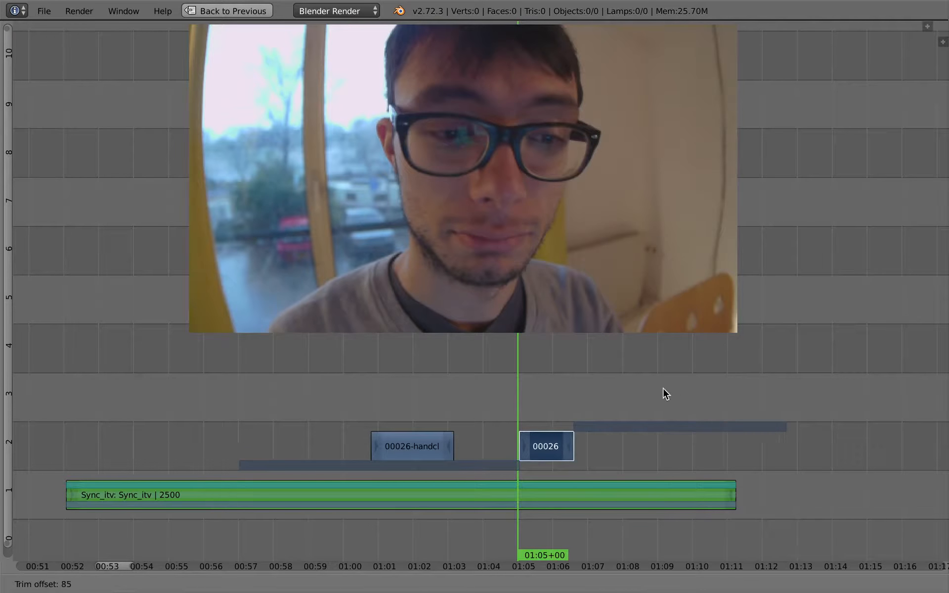
pyautogui.click(539, 419)
# Step: Play across the shorter handcloseup strip and slip its contents by an offset of about 35 frames
pyautogui.click(513, 417)
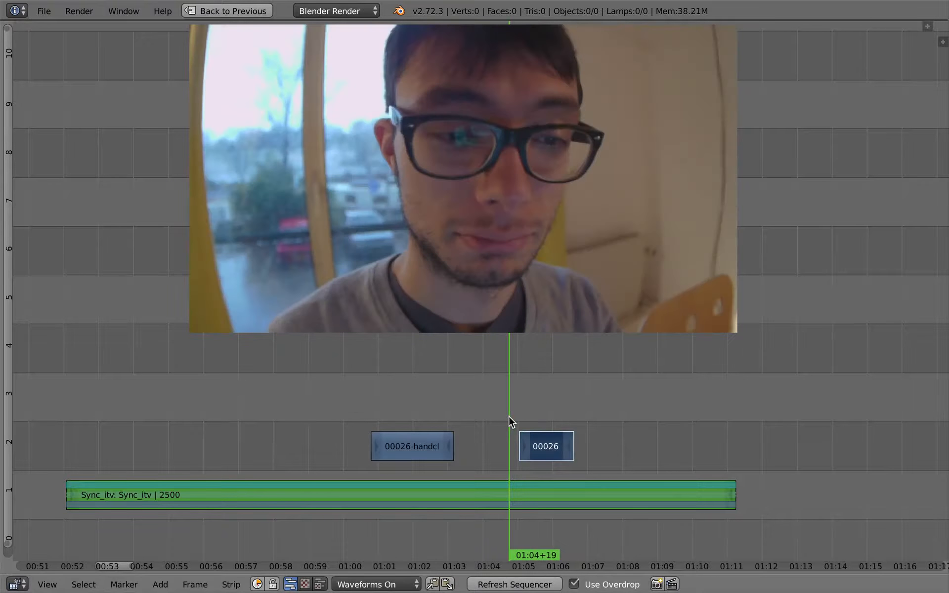
pyautogui.hotkey('alt', 'a')
pyautogui.hotkey('alt', 'a')
pyautogui.moveTo(535, 403); pyautogui.dragTo(519, 403, button='middle')
pyautogui.click(514, 406)
pyautogui.press('s')
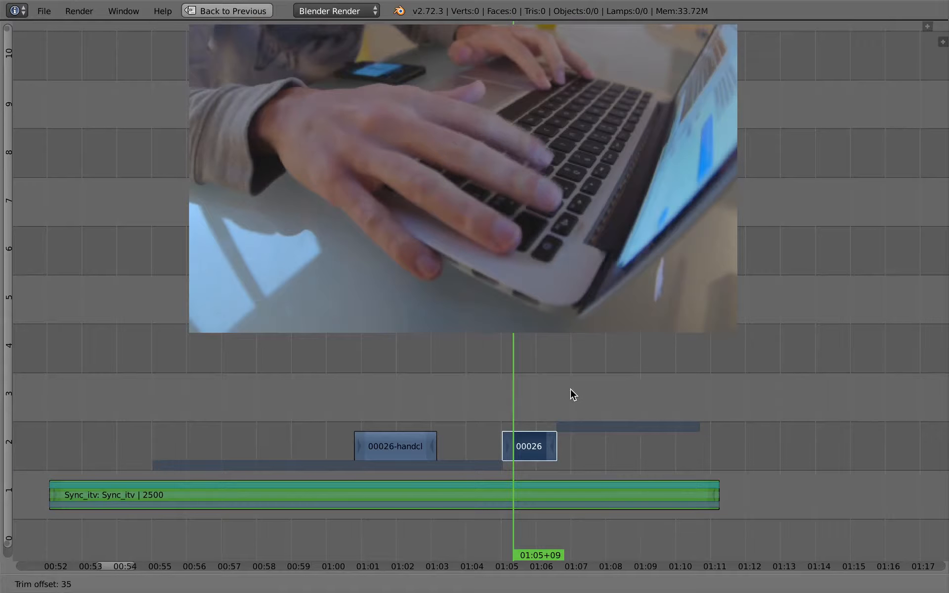
pyautogui.click(574, 391)
# Step: Move the shorter handcloseup strip earlier on channel 2 so it starts at about 01:04+03, playing the interview to judge the timing
pyautogui.hotkey('alt', 'a')
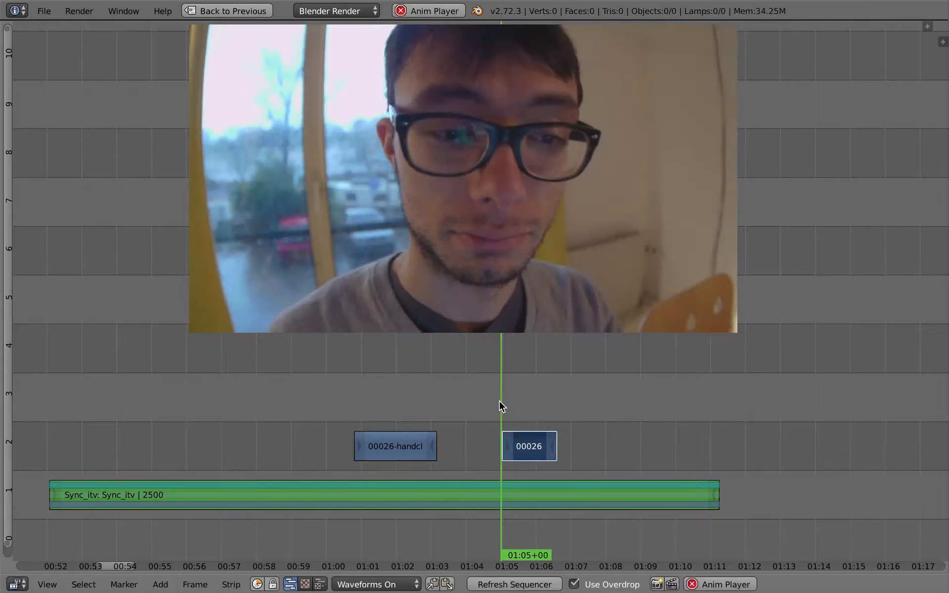
pyautogui.moveTo(500, 400); pyautogui.dragTo(464, 402)
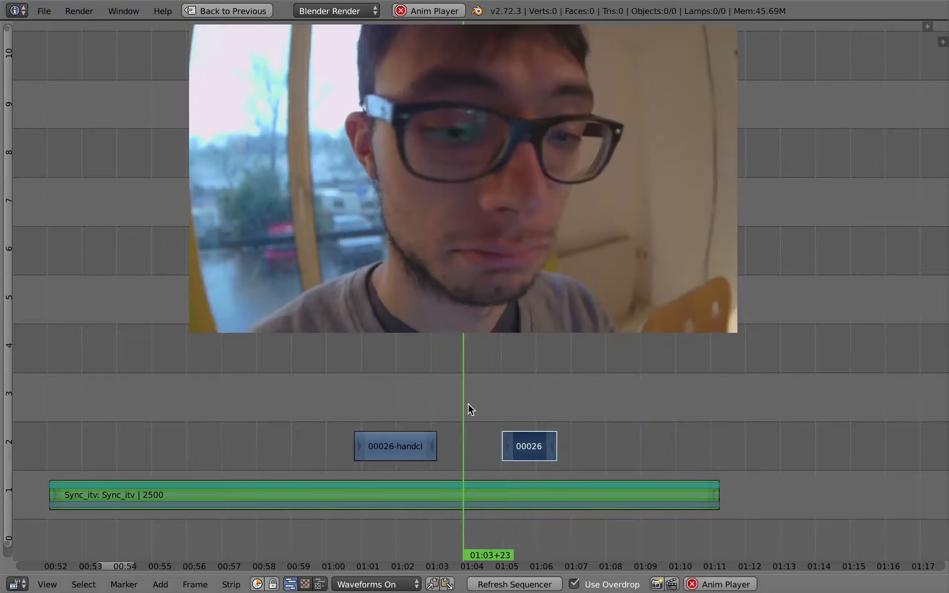
pyautogui.hotkey('alt', 'a')
pyautogui.moveTo(534, 445); pyautogui.dragTo(511, 449, button='right')
pyautogui.click(475, 419)
pyautogui.hotkey('alt', 'a')
# Step: Play across the shorter handcloseup strip, snap its end to the playhead at 01:05+02 and deselect everything
pyautogui.hotkey('alt', 'a')
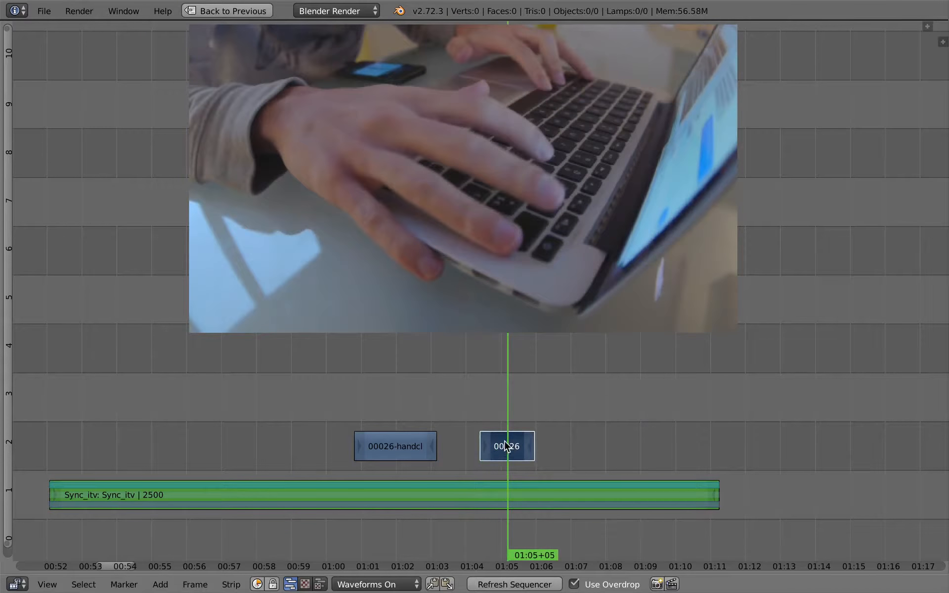
pyautogui.moveTo(492, 450); pyautogui.dragTo(481, 450, button='right')
pyautogui.click(461, 430)
pyautogui.hotkey('alt', 'a')
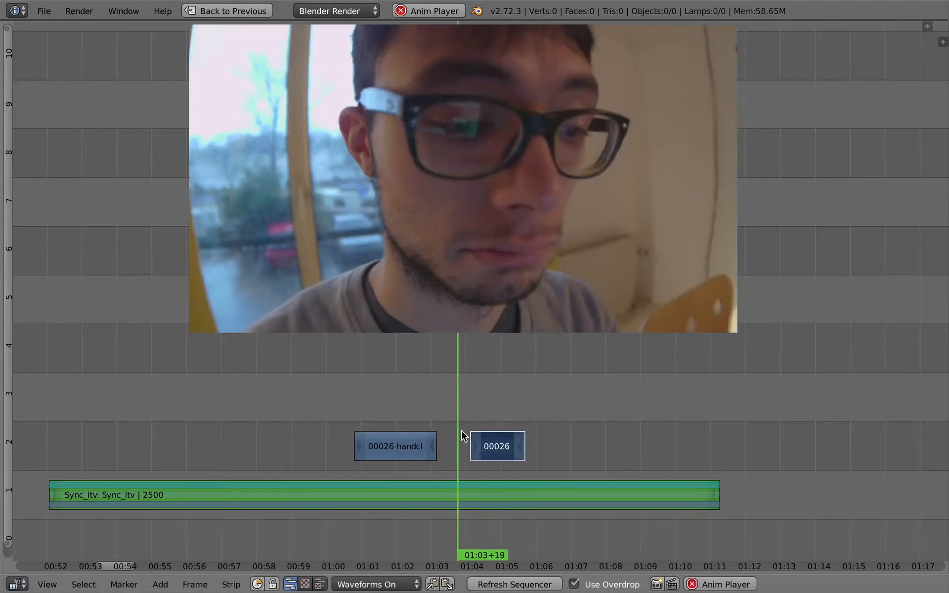
# Step: Play back the interview with the shorter handcloseup cutaway several times to check its timing
pyautogui.hotkey('alt', 'a')
pyautogui.rightClick(521, 451)
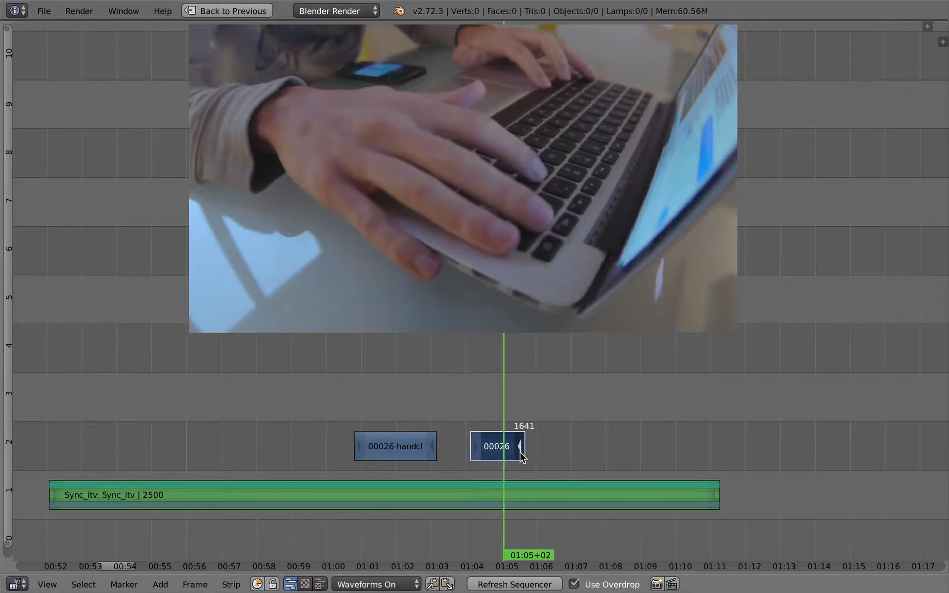
pyautogui.hotkey('shift', 's')
pyautogui.moveTo(473, 424); pyautogui.dragTo(441, 408)
pyautogui.press('a')
pyautogui.moveTo(344, 431); pyautogui.dragTo(383, 418, button='middle')
pyautogui.click(359, 410)
pyautogui.hotkey('alt', 'a')
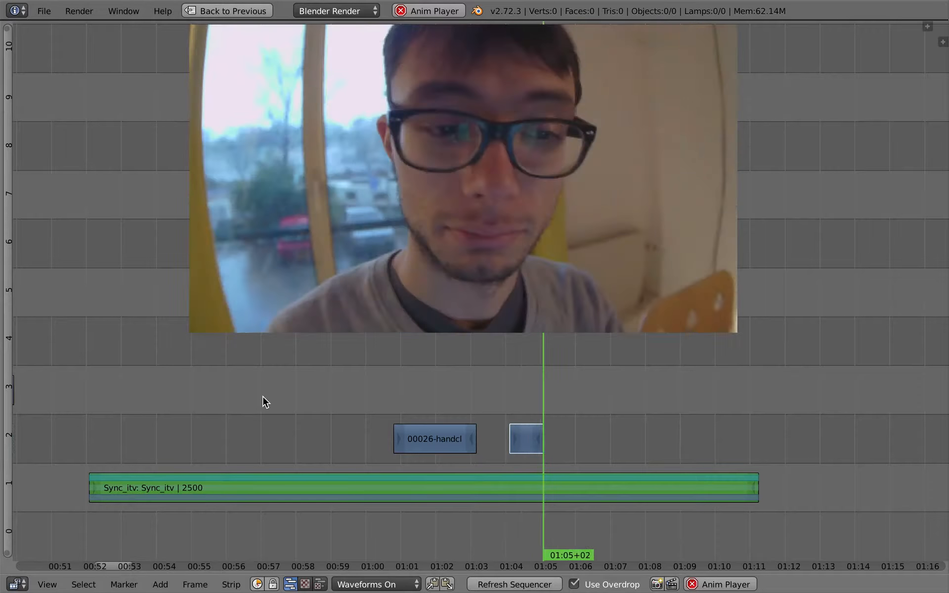
pyautogui.hotkey('alt', 'a')
pyautogui.moveTo(517, 395); pyautogui.dragTo(496, 394)
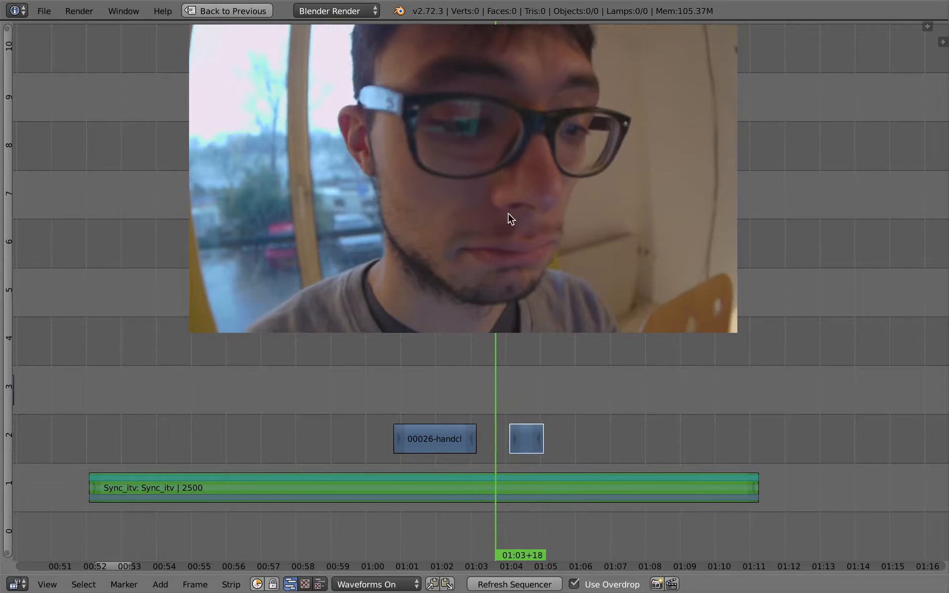
pyautogui.hotkey('alt', 'a')
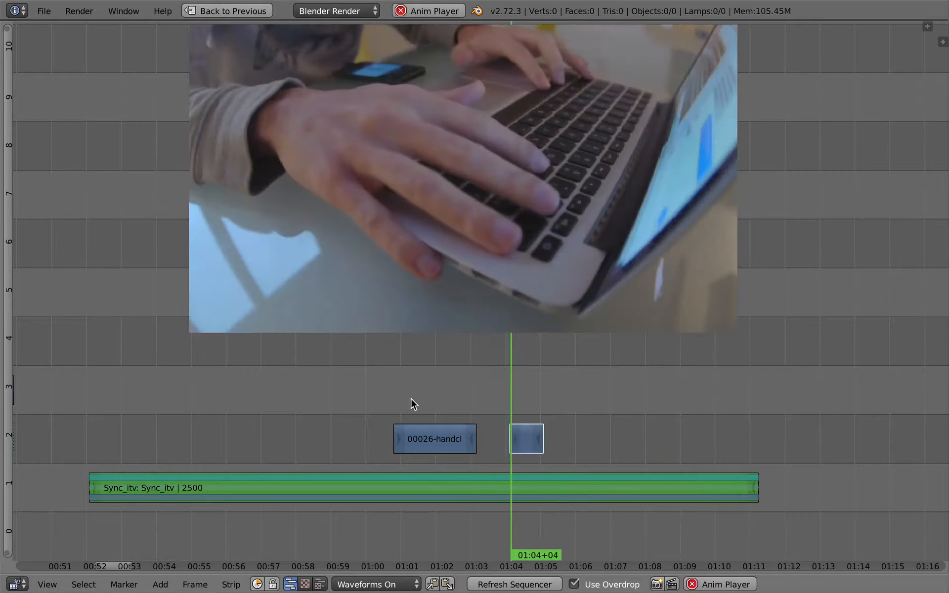
pyautogui.hotkey('alt', 'a')
pyautogui.click(488, 396)
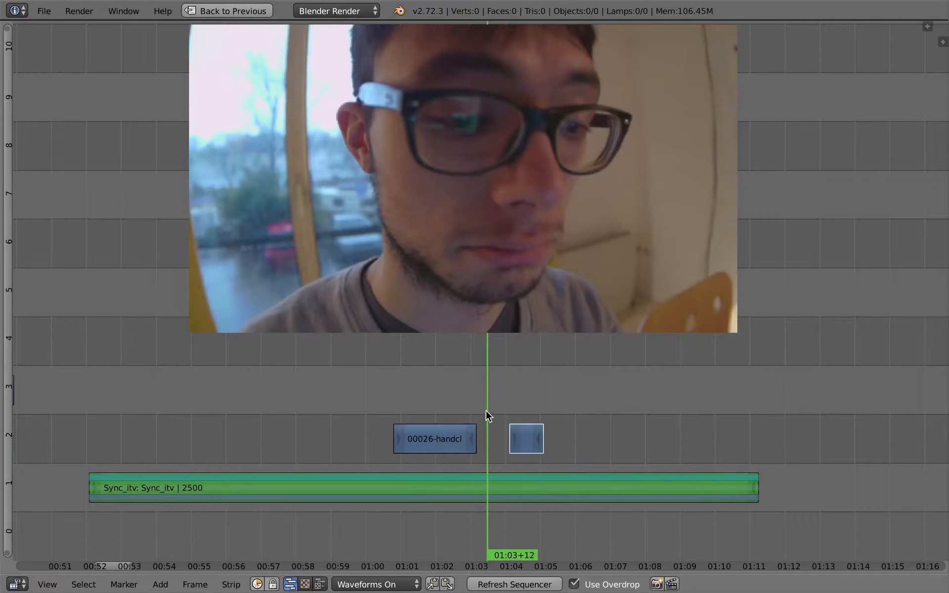
pyautogui.hotkey('alt', 'a')
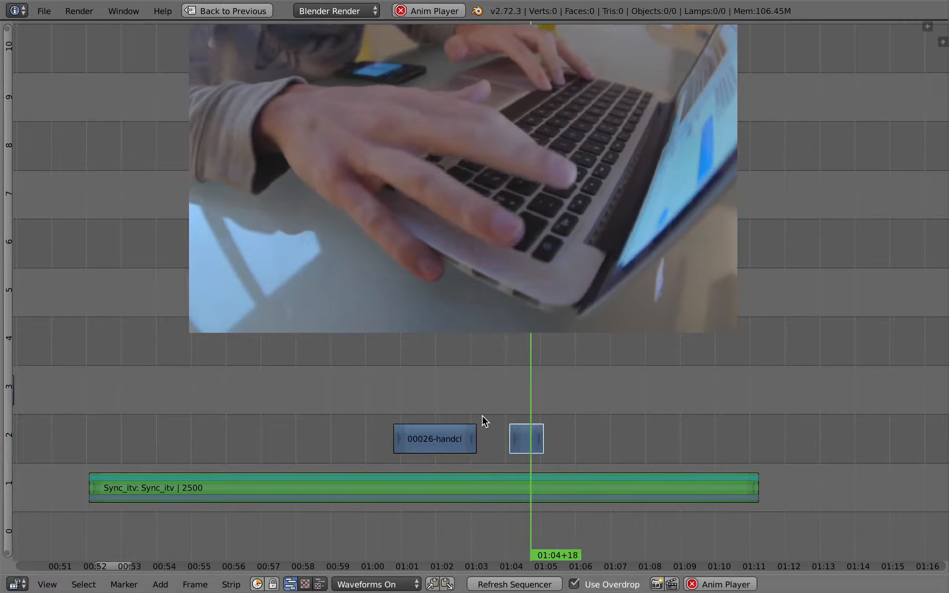
pyautogui.hotkey('alt', 'a')
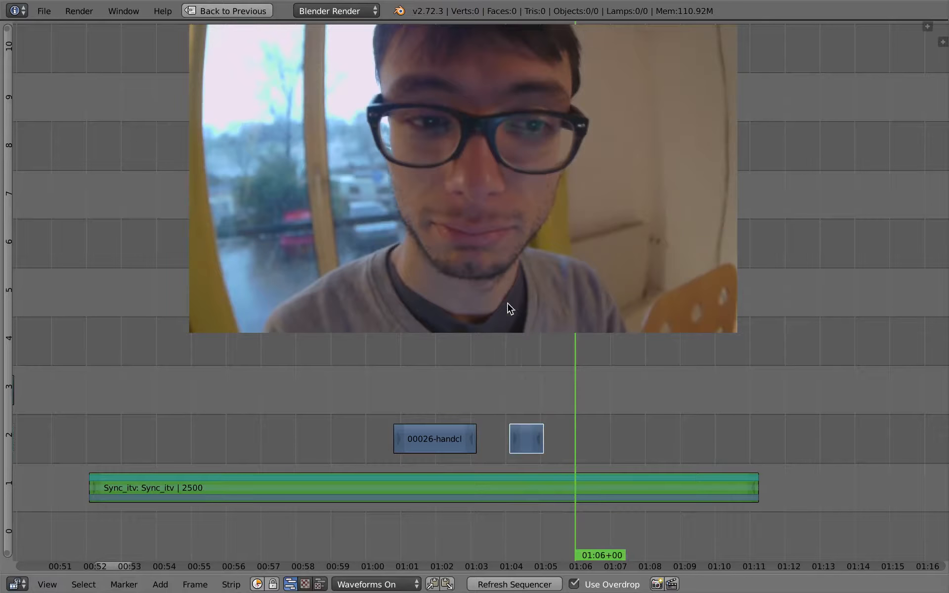
# Step: Select the Sync_itv strip and jump the playhead back and forth between the surrounding strip edges
pyautogui.click(541, 410)
pyautogui.rightClick(552, 487)
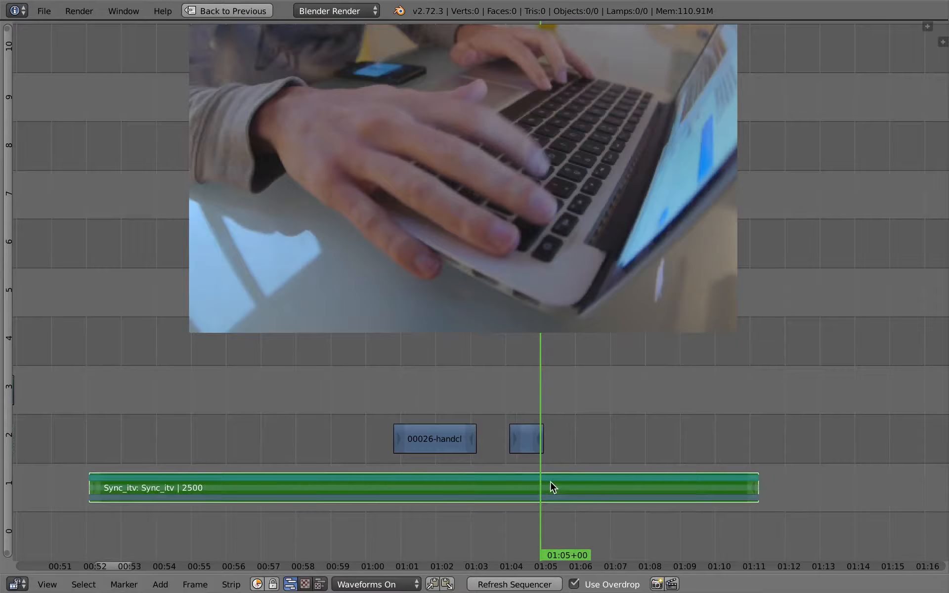
pyautogui.press('pagedown')
pyautogui.press('pageup')
pyautogui.press('pagedown')
pyautogui.press('pagedown')
pyautogui.press('pagedown')
pyautogui.press('pagedown')
pyautogui.press('pageup')
pyautogui.press('pageup')
pyautogui.press('pageup')
pyautogui.press('pageup')
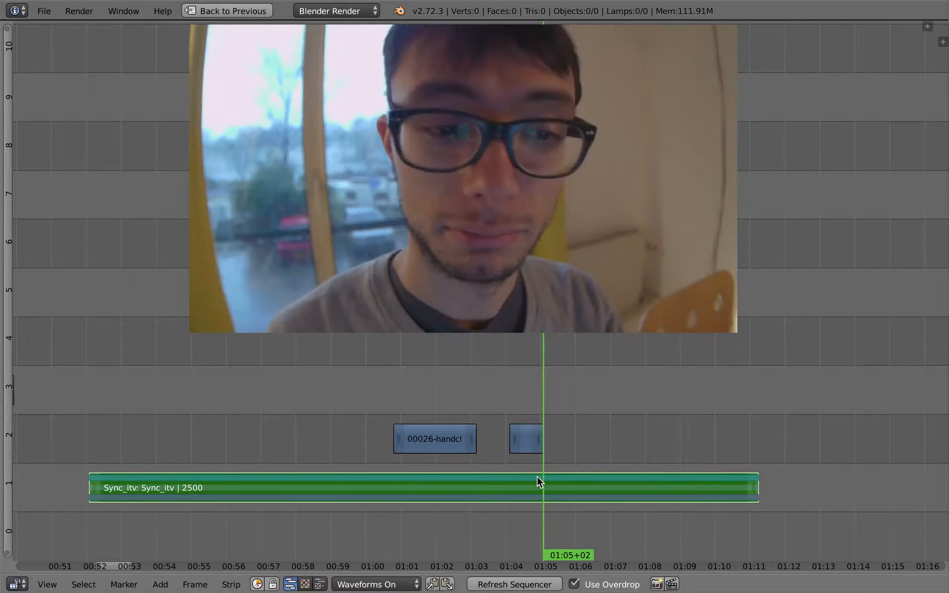
pyautogui.press('pageup')
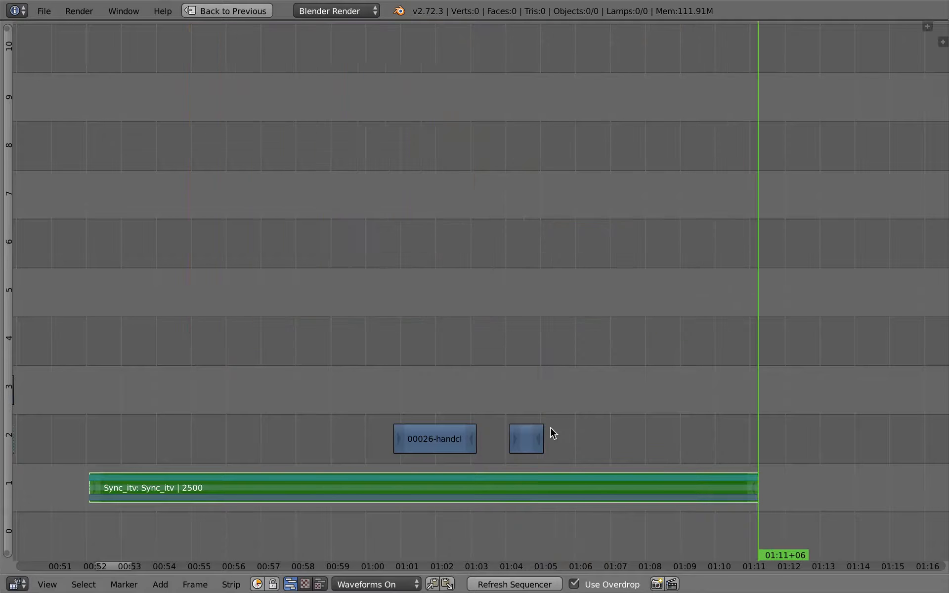
pyautogui.press('pagedown')
pyautogui.press('pagedown')
# Step: Jump the playhead to the end of the shorter handcloseup strip at 01:05+02 and cut the Sync_itv strip there
pyautogui.press('pageup')
pyautogui.press('pagedown')
pyautogui.press('pagedown')
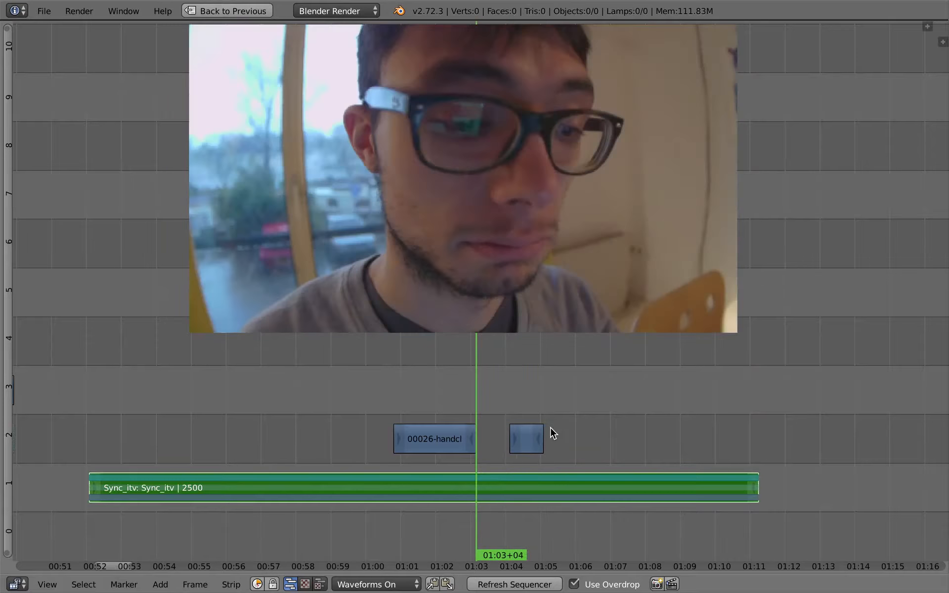
pyautogui.press('pageup')
pyautogui.press('pagedown')
pyautogui.press('pagedown')
pyautogui.press('pagedown')
pyautogui.press('pageup')
pyautogui.press('pageup')
pyautogui.press('pageup')
pyautogui.press('pageup')
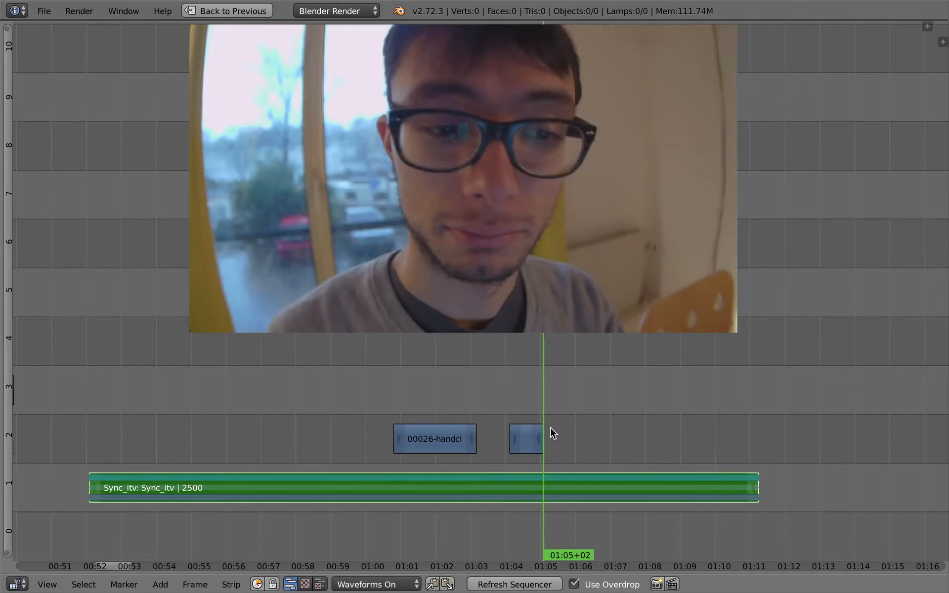
pyautogui.press('k')
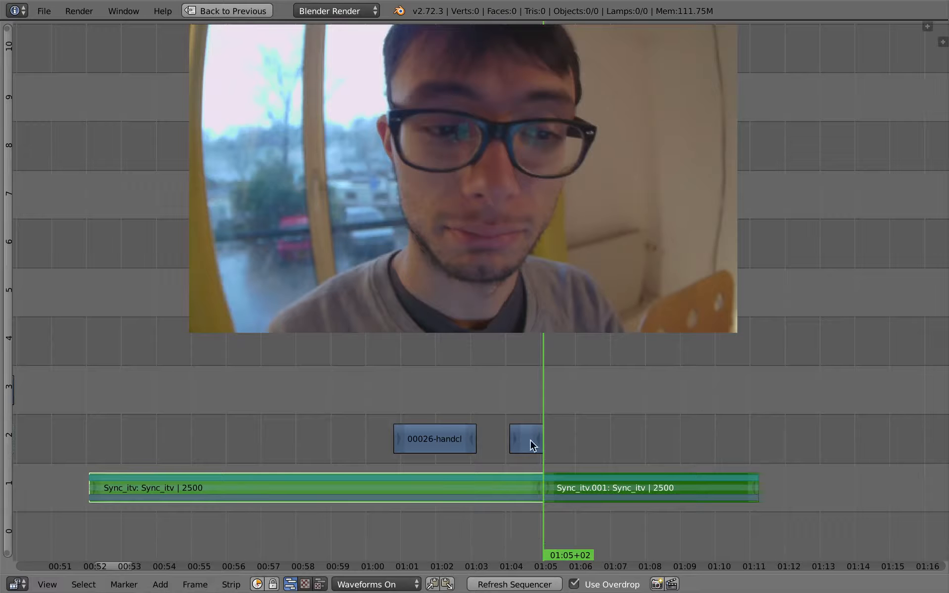
pyautogui.moveTo(508, 447); pyautogui.dragTo(503, 458)
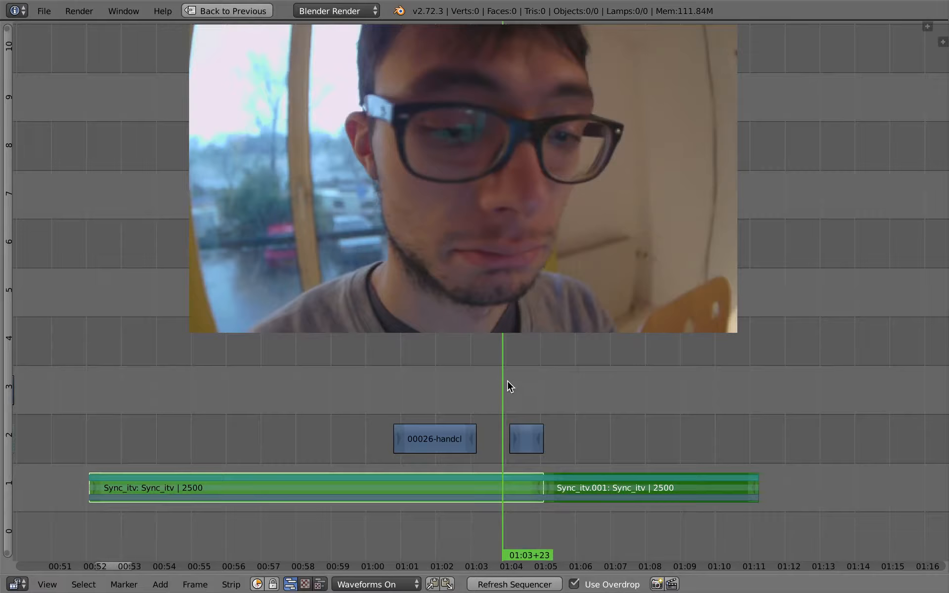
# Step: Place the playhead at 01:03+10 in the gap between the handcloseup cutaways and select every strip after it
pyautogui.moveTo(494, 433); pyautogui.dragTo(492, 407)
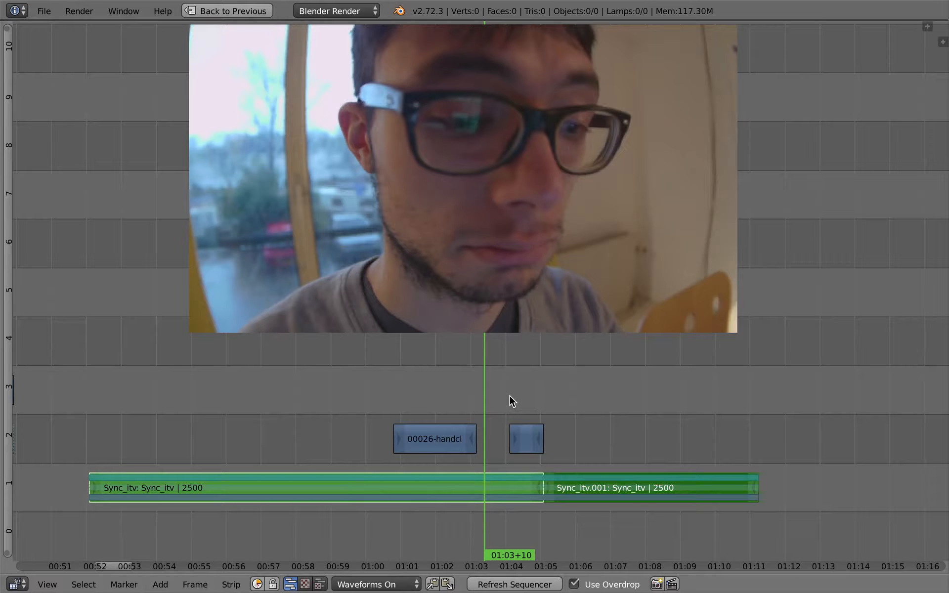
pyautogui.keyDown('ctrl'); pyautogui.rightClick(506, 377); pyautogui.keyUp('ctrl')
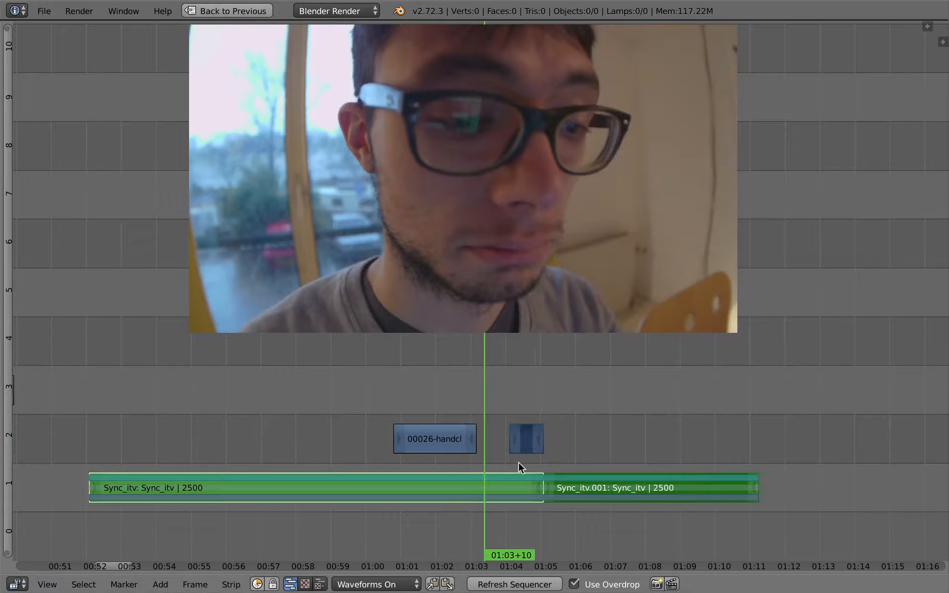
pyautogui.scroll(-2, 744, 415)
pyautogui.scroll(-3, 675, 422)
pyautogui.moveTo(675, 423); pyautogui.dragTo(301, 422, button='middle')
pyautogui.keyDown('ctrl'); pyautogui.moveTo(468, 454); pyautogui.dragTo(477, 431, button='middle'); pyautogui.keyUp('ctrl')
# Step: Replace the selection with the coffee strips and Sync_itv.002, and reposition them together on the timeline
pyautogui.press('b')
pyautogui.press('Escape')
pyautogui.press('a')
pyautogui.press('b')
pyautogui.moveTo(868, 208); pyautogui.dragTo(640, 498)
pyautogui.press('g')
pyautogui.click(551, 455)
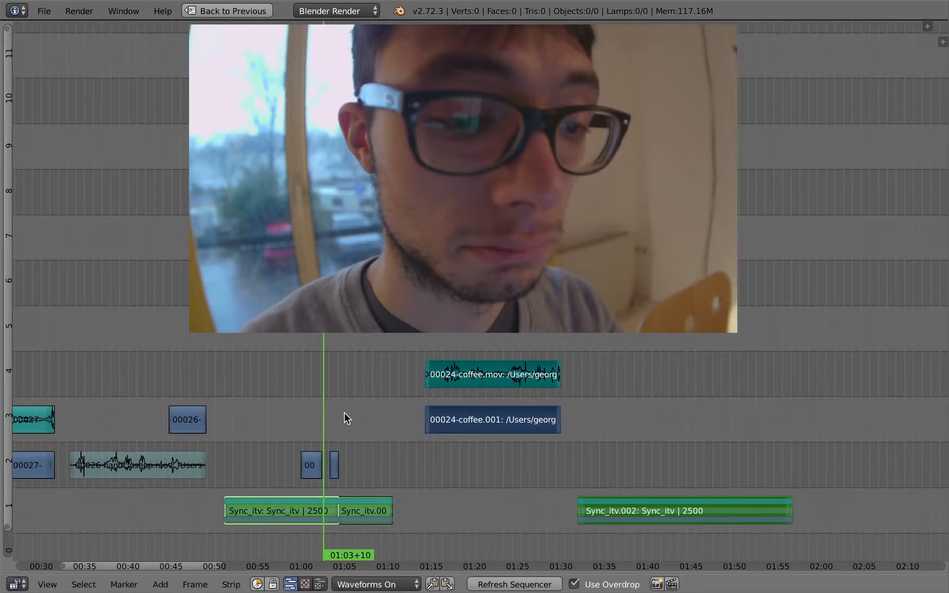
# Step: Select the strips after the playhead, those before it, and those after it again, and try sliding the later ones
pyautogui.keyDown('ctrl'); pyautogui.rightClick(331, 384); pyautogui.keyUp('ctrl')
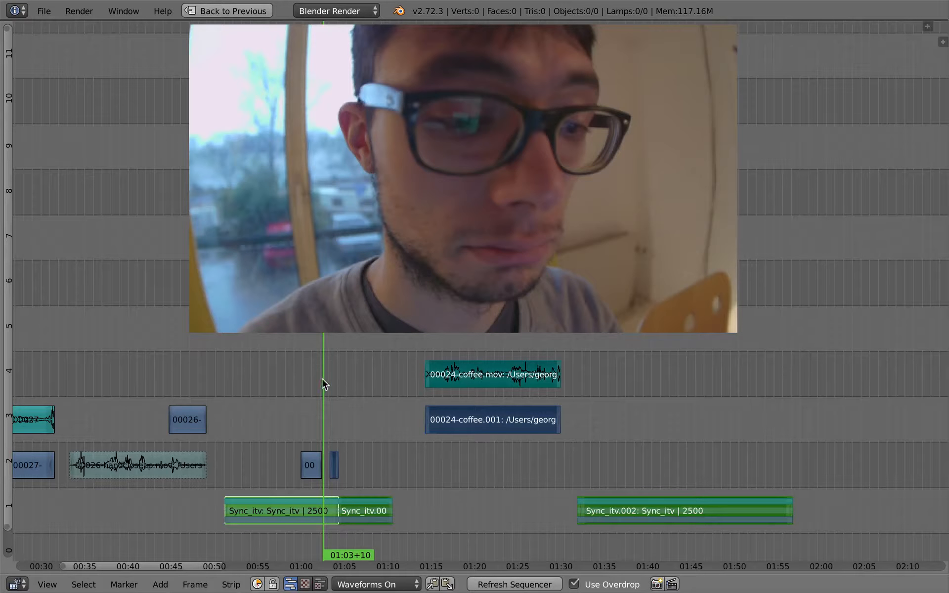
pyautogui.keyDown('ctrl'); pyautogui.rightClick(257, 409); pyautogui.keyUp('ctrl')
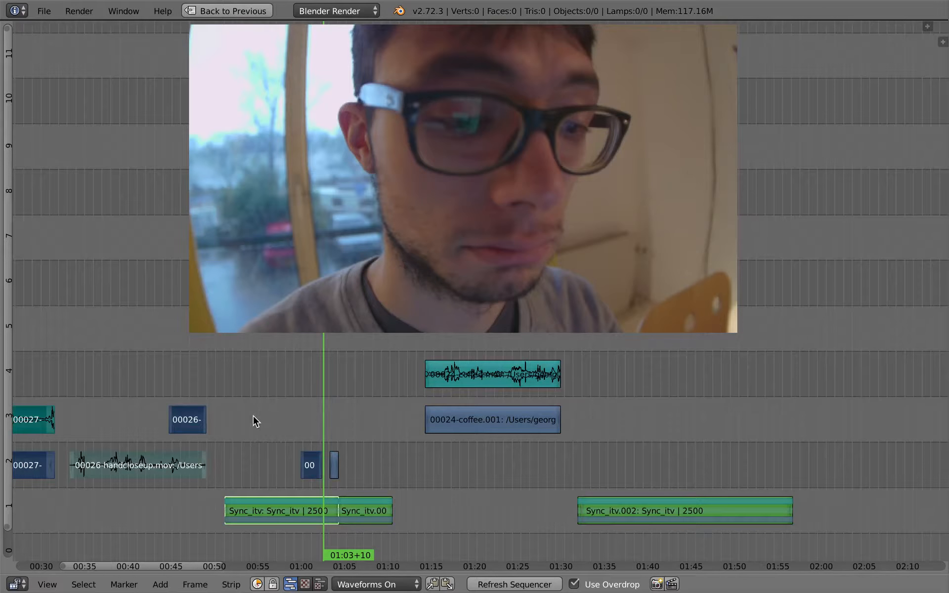
pyautogui.moveTo(254, 416); pyautogui.dragTo(380, 403, button='middle')
pyautogui.keyDown('ctrl'); pyautogui.rightClick(470, 418); pyautogui.keyUp('ctrl')
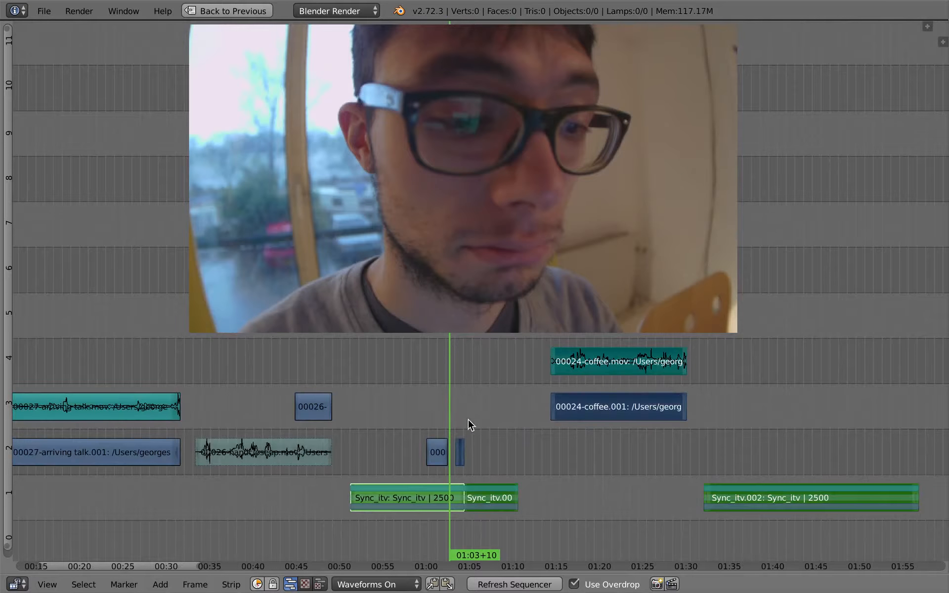
pyautogui.press('g')
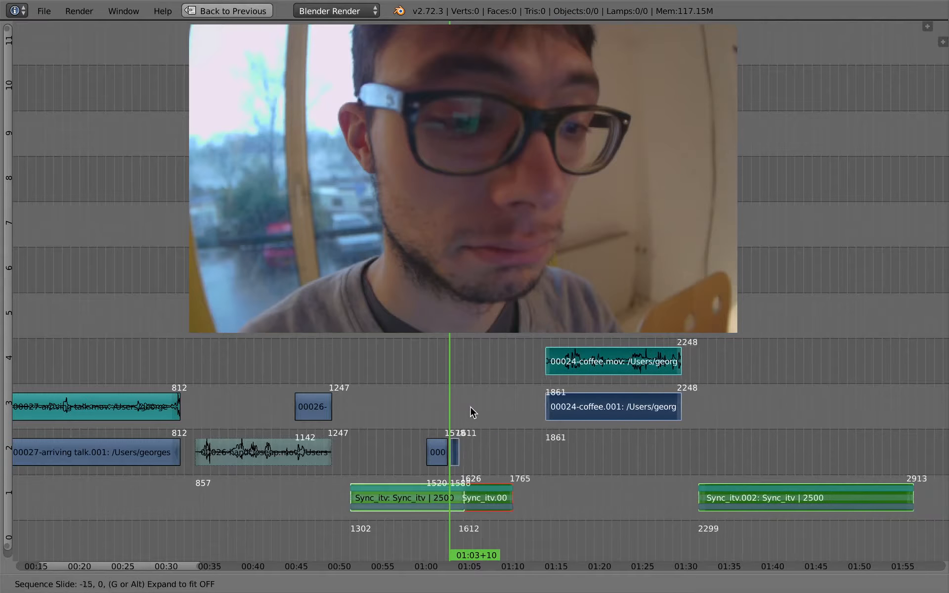
pyautogui.press('Escape')
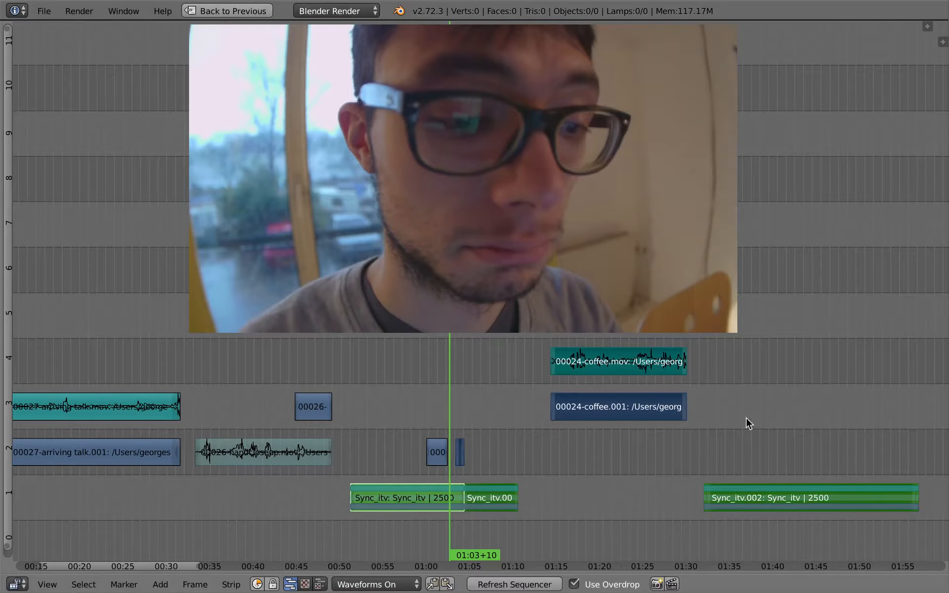
# Step: Select all strips and try shifting everything after the playhead with the Extend transform
pyautogui.keyDown('ctrl'); pyautogui.moveTo(495, 458); pyautogui.dragTo(441, 464, button='middle'); pyautogui.keyUp('ctrl')
pyautogui.moveTo(360, 465); pyautogui.dragTo(454, 420, button='middle')
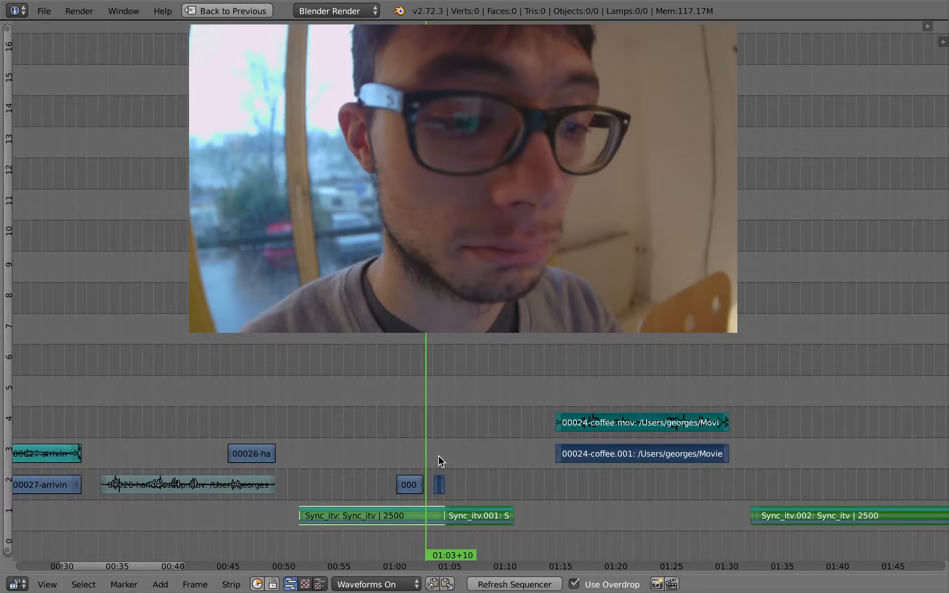
pyautogui.press('a')
pyautogui.press('a')
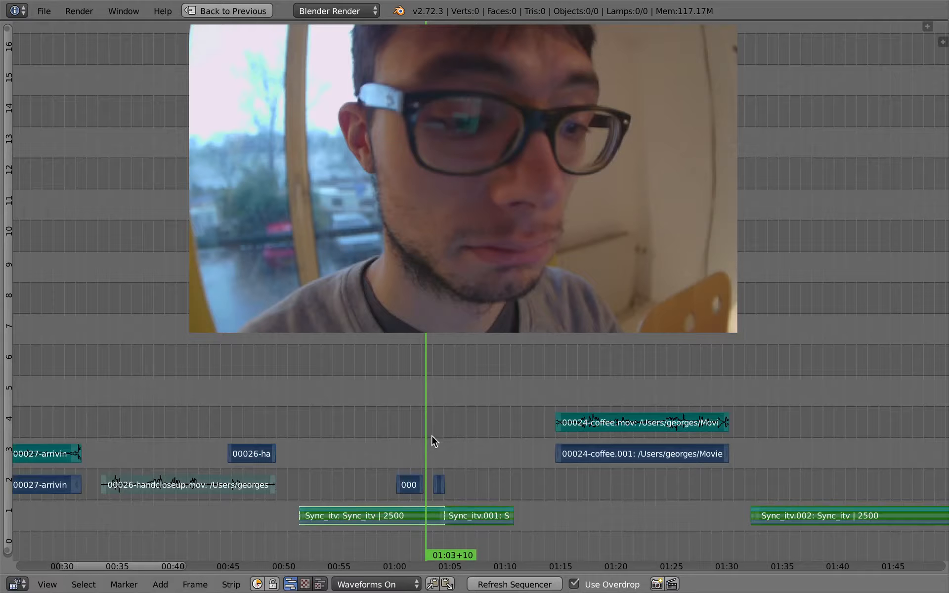
pyautogui.press('e')
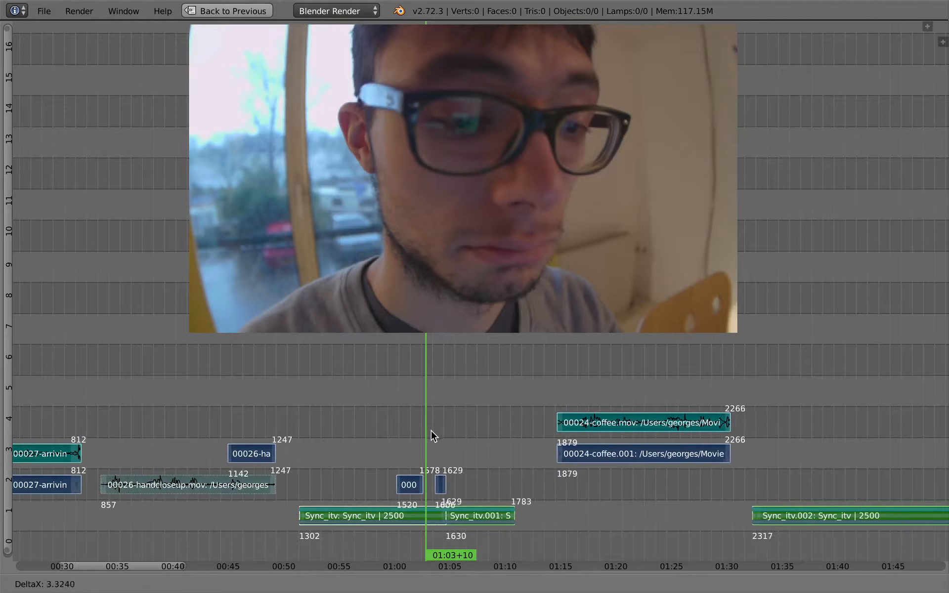
pyautogui.click(434, 432)
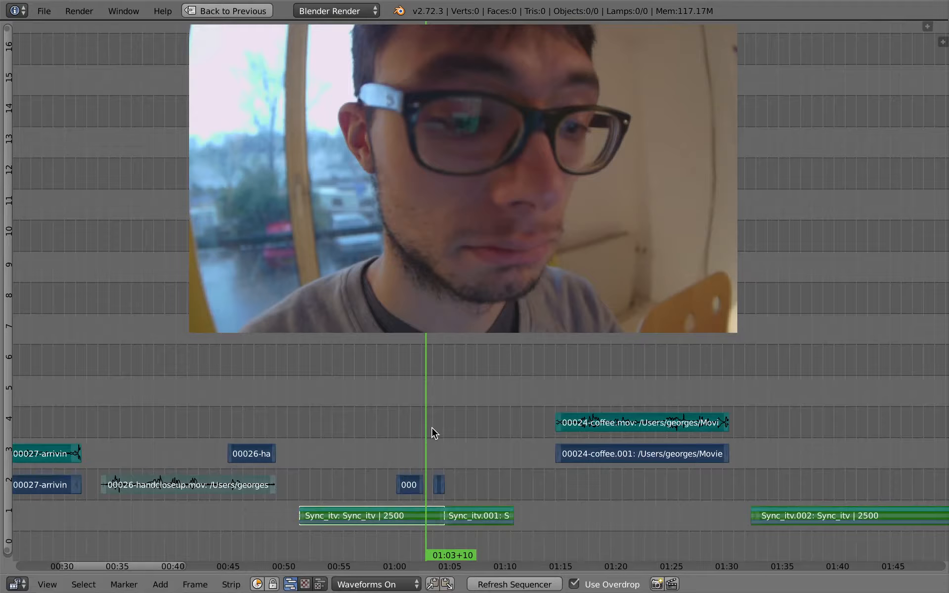
# Step: Try sliding only the strips after the playhead, and try the Extend transform once more on all strips
pyautogui.press('a')
pyautogui.keyDown('ctrl'); pyautogui.rightClick(431, 427); pyautogui.keyUp('ctrl')
pyautogui.press('g')
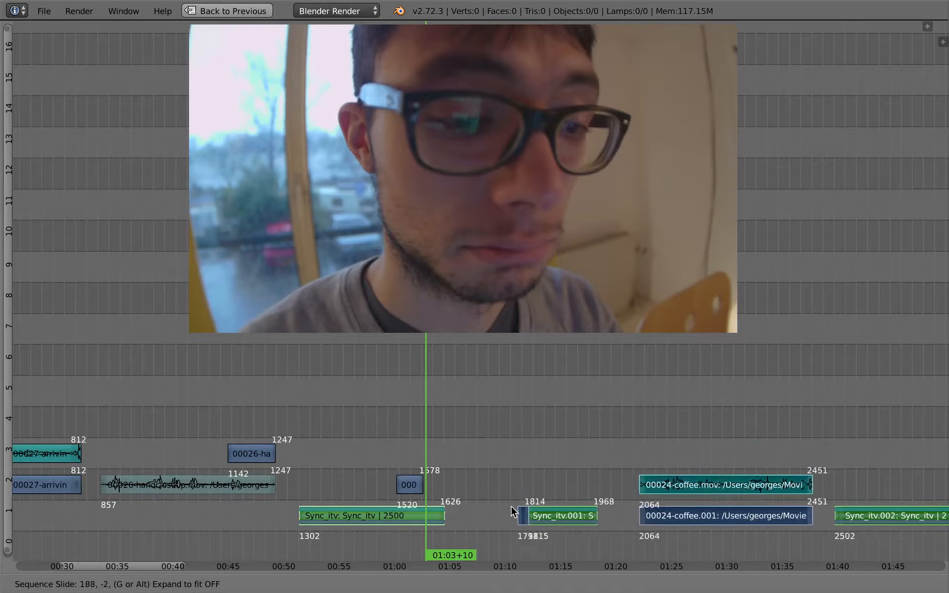
pyautogui.click(453, 452)
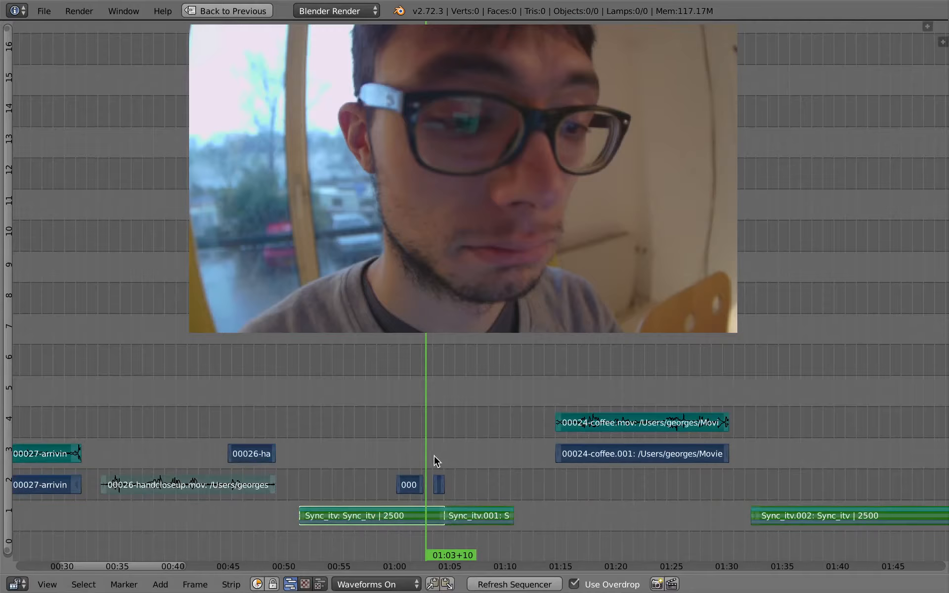
pyautogui.press('g')
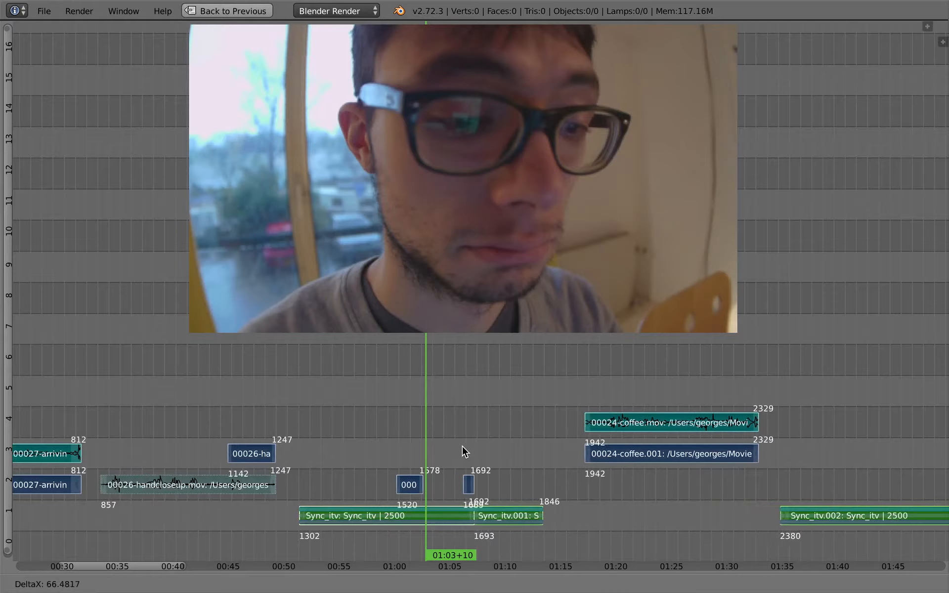
pyautogui.press('Escape')
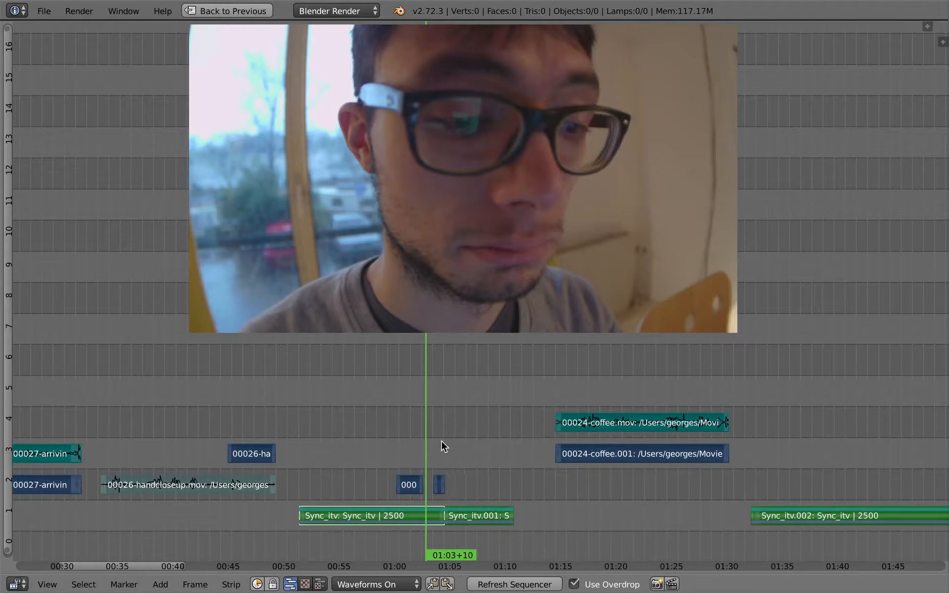
# Step: Slide all strips after the playhead 14 frames later to open a gap between Sync_itv and Sync_itv.001
pyautogui.scroll(2, 447, 448)
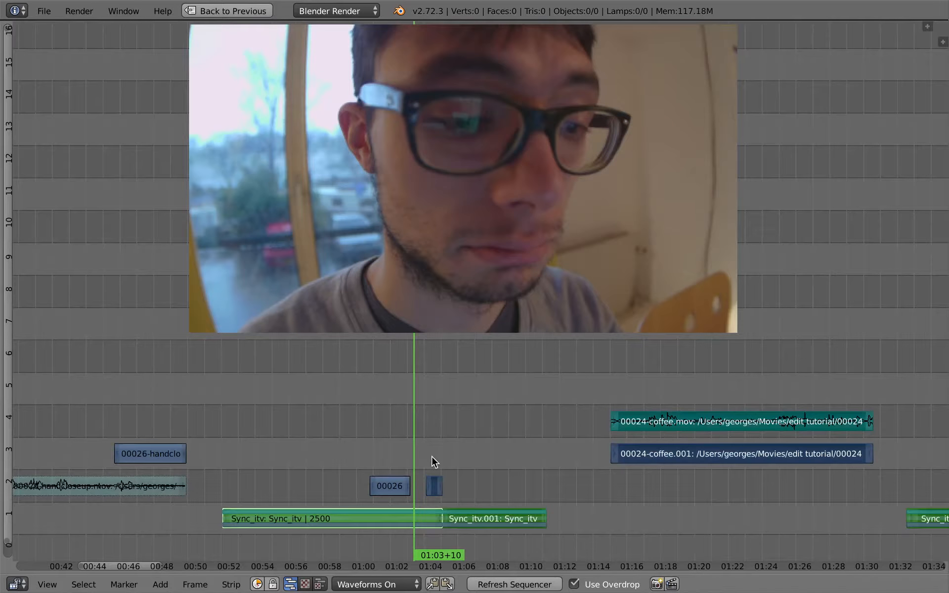
pyautogui.press('g')
pyautogui.press('Escape')
pyautogui.press('g')
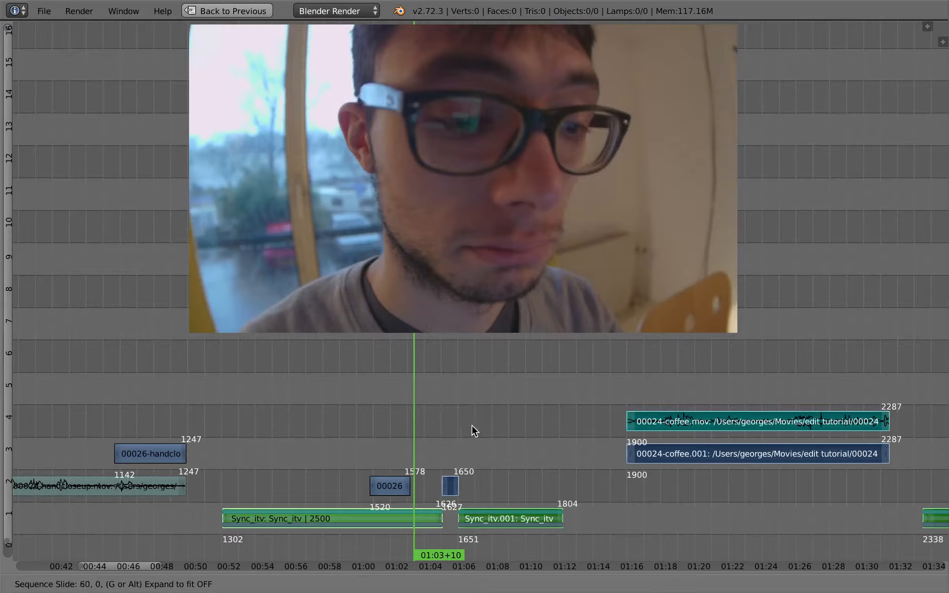
pyautogui.click(423, 463)
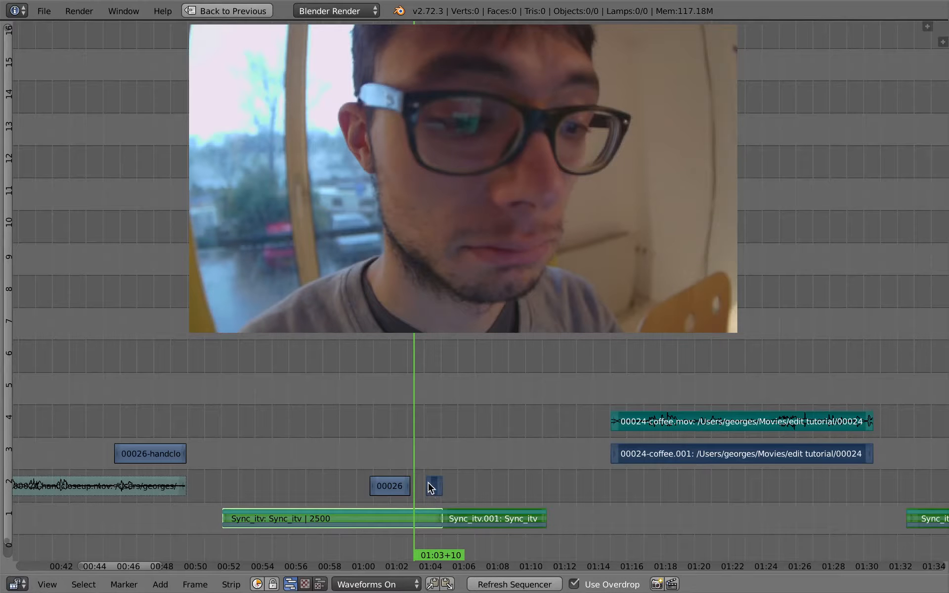
pyautogui.press('g')
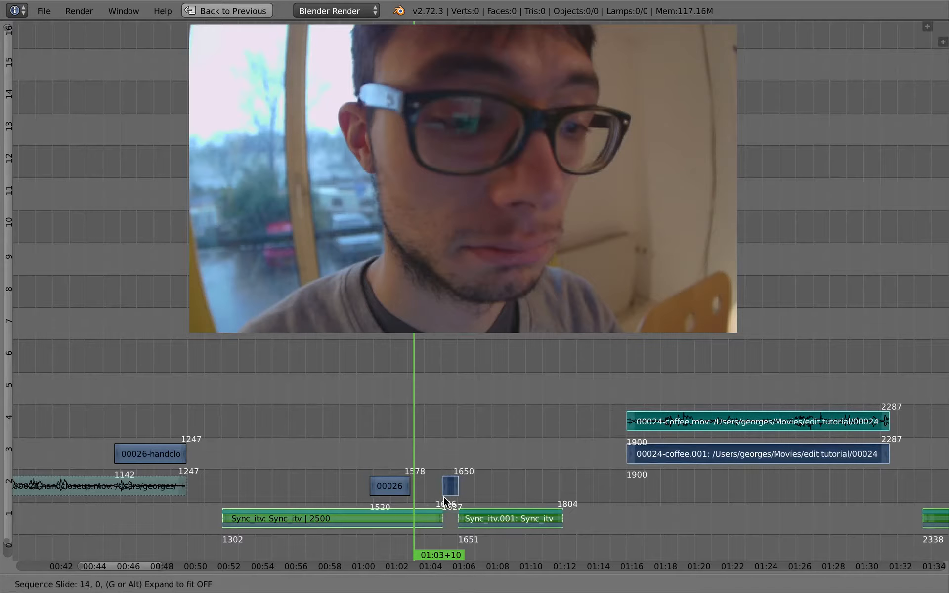
pyautogui.click(448, 495)
# Step: Play back from the longer handcloseup cutaway across the shifted strips to check the timing
pyautogui.keyDown('ctrl'); pyautogui.moveTo(448, 497); pyautogui.dragTo(378, 425, button='middle'); pyautogui.keyUp('ctrl')
pyautogui.moveTo(378, 425); pyautogui.dragTo(326, 413)
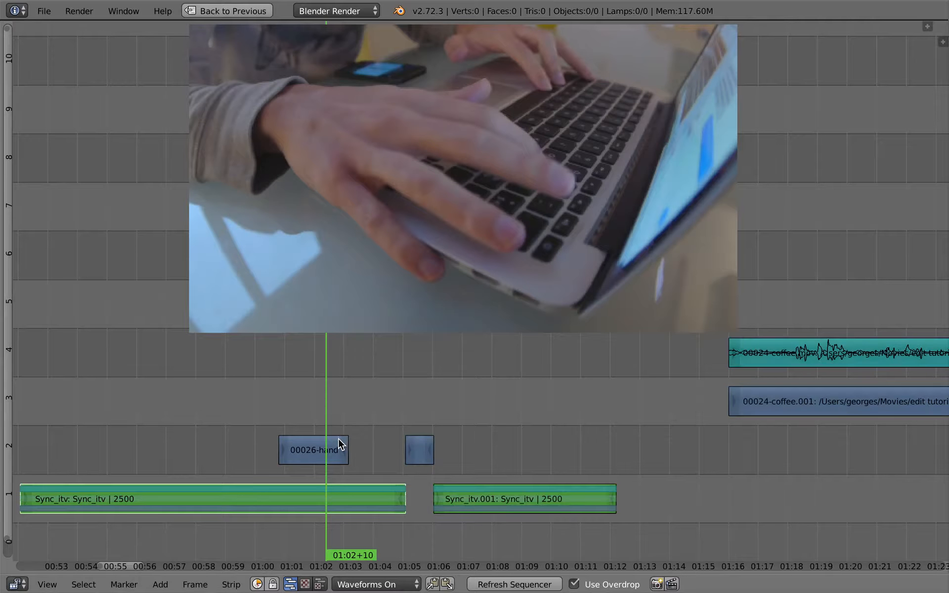
pyautogui.hotkey('alt', 'a')
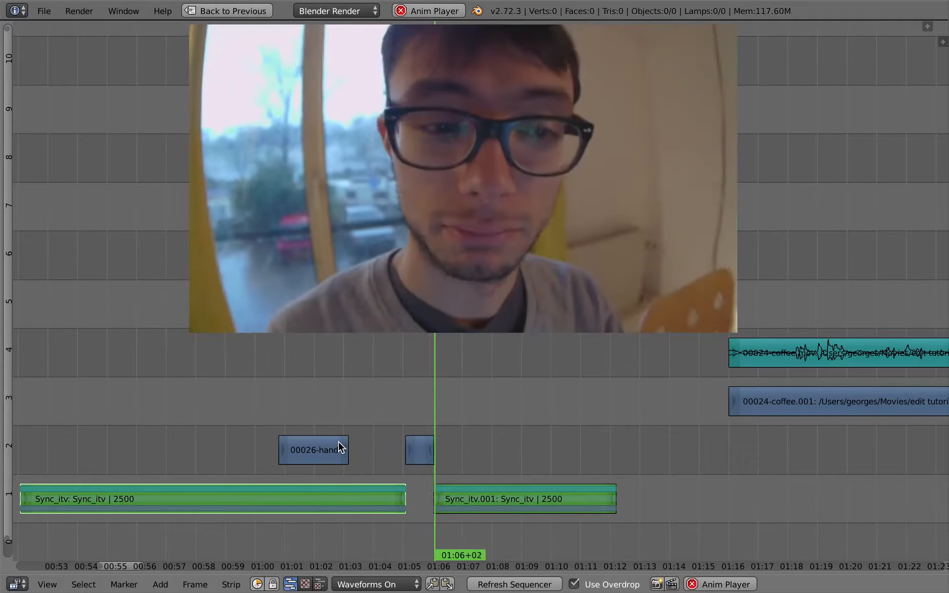
pyautogui.hotkey('alt', 'a')
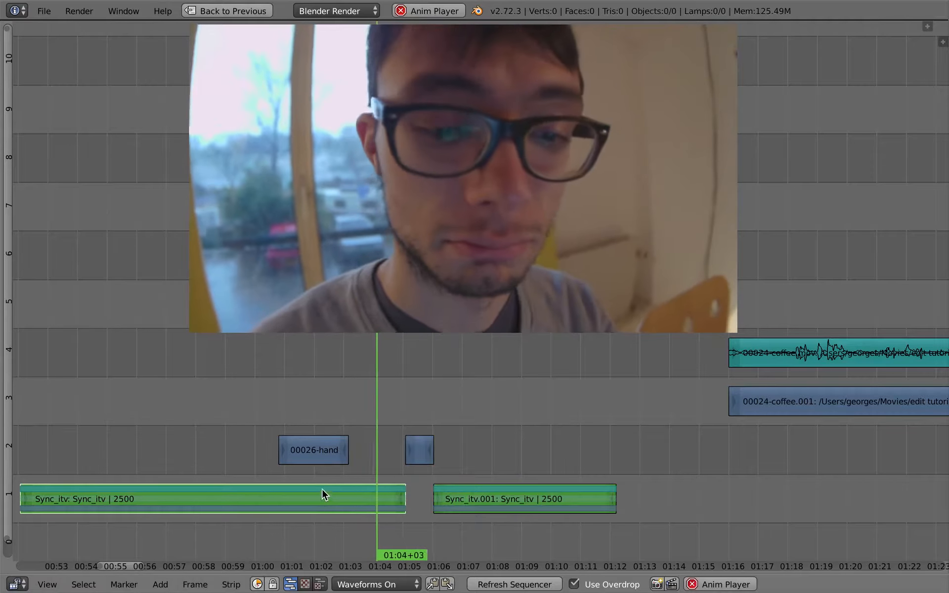
pyautogui.hotkey('alt', 'a')
# Step: Slide all strips after the playhead at 01:04+09 together 8 frames earlier
pyautogui.rightClick(419, 448)
pyautogui.keyDown('shift'); pyautogui.rightClick(477, 494); pyautogui.keyUp('shift')
pyautogui.press('g')
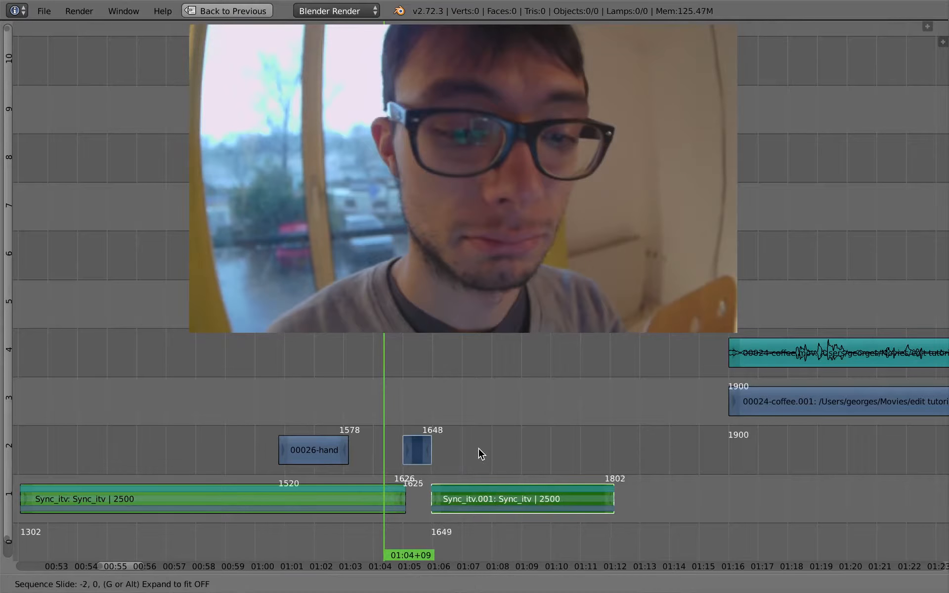
pyautogui.press('Escape')
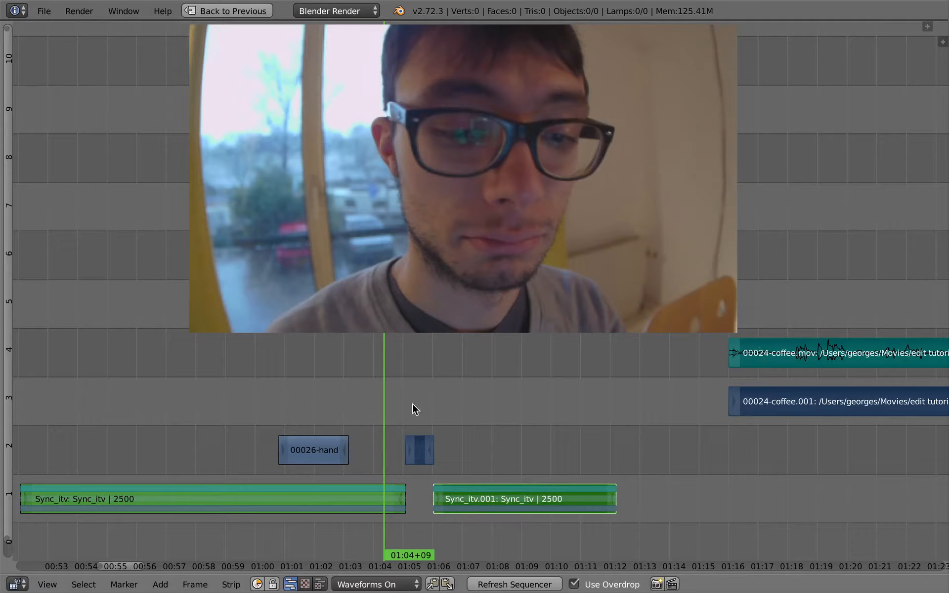
pyautogui.press('g')
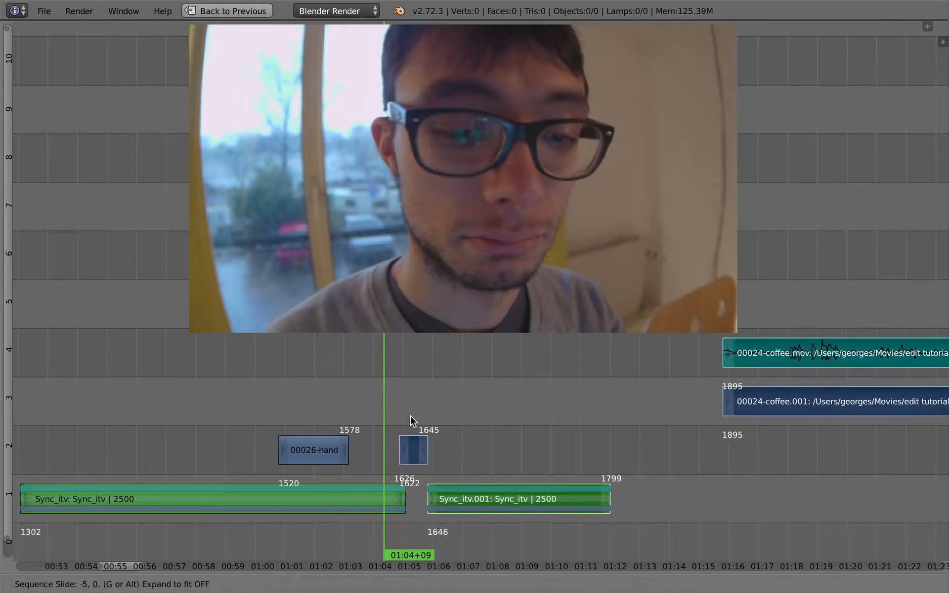
pyautogui.click(408, 420)
# Step: Extend the end of Sync_itv to frame 1633 and the start of Sync_itv.001 to 1634 so the pieces meet under the cutaway
pyautogui.rightClick(404, 497)
pyautogui.press('g')
pyautogui.click(412, 500)
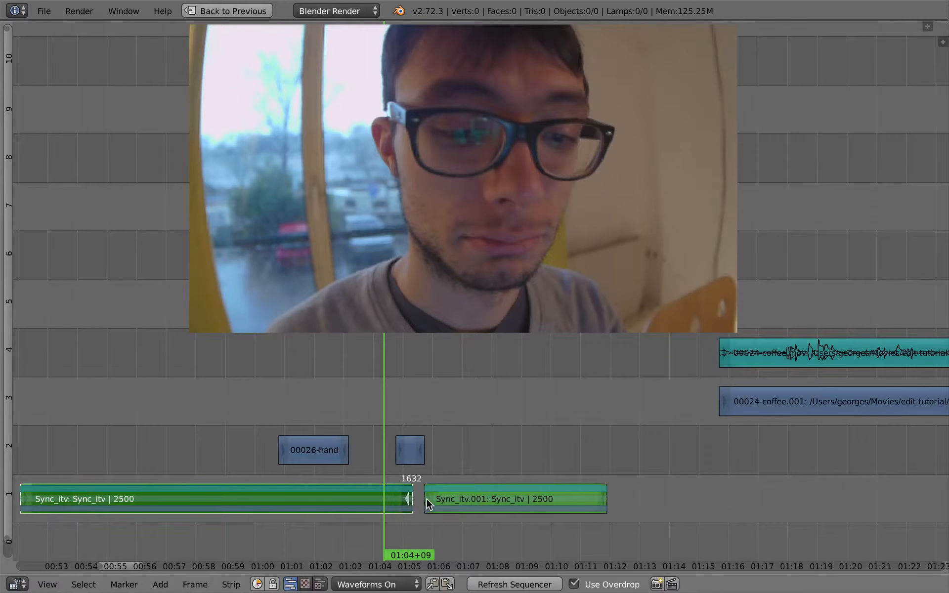
pyautogui.rightClick(426, 499)
pyautogui.press('g')
pyautogui.click(411, 500)
pyautogui.rightClick(411, 498)
pyautogui.press('g')
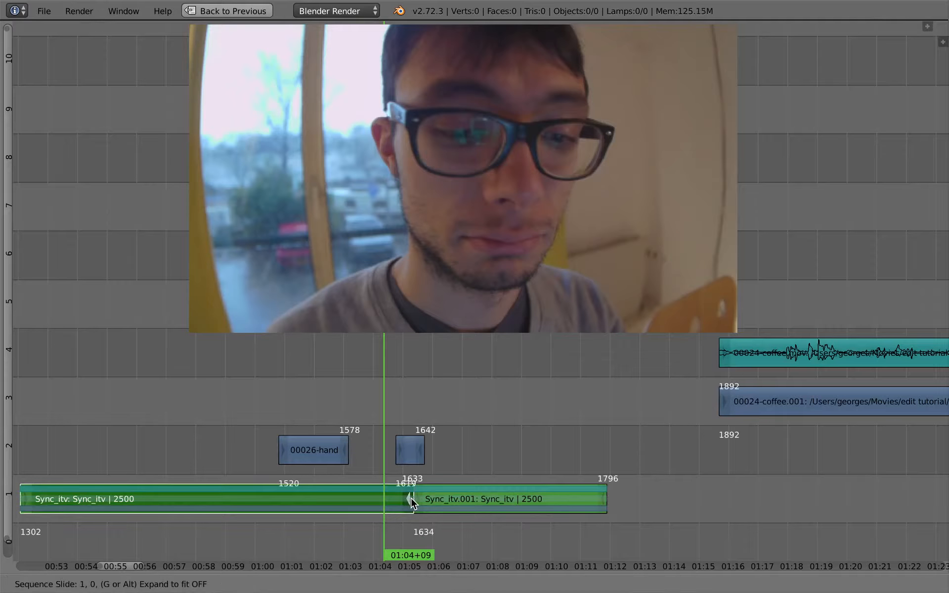
pyautogui.click(411, 497)
# Step: Play back the closed join between Sync_itv and Sync_itv.001 under the shorter cutaway
pyautogui.hotkey('alt', 'a')
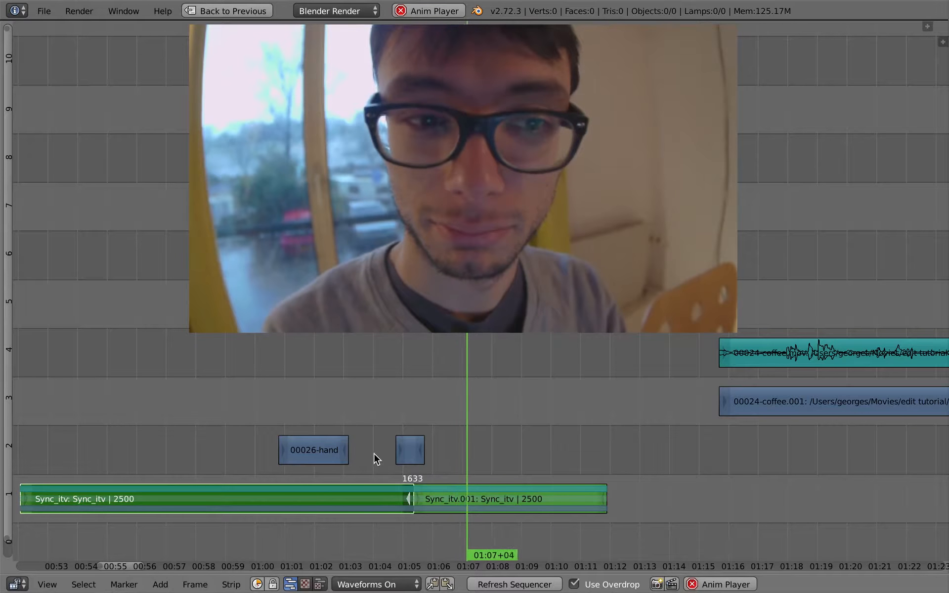
pyautogui.click(349, 476)
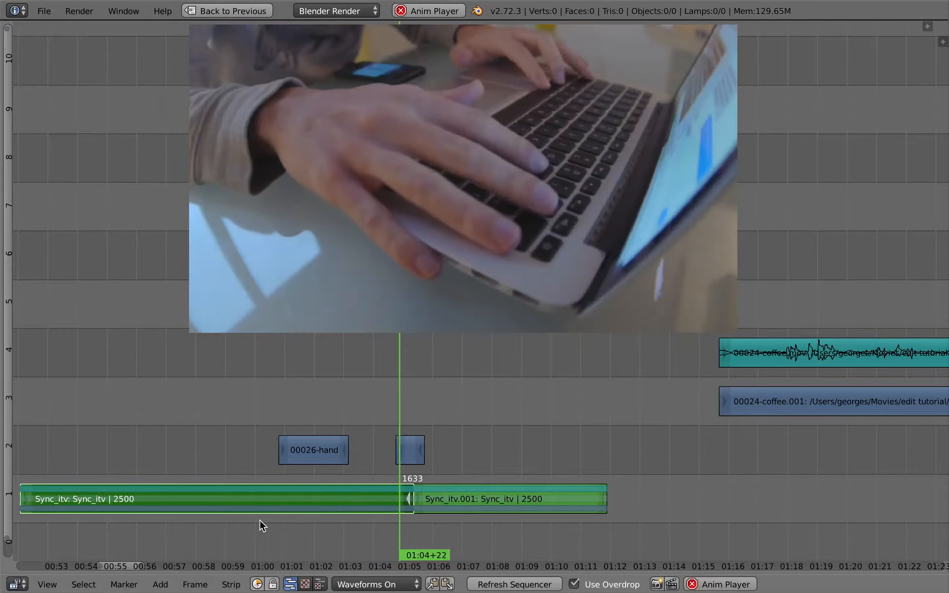
pyautogui.hotkey('alt', 'a')
# Step: Move the shorter handcloseup strip about 4 frames earlier on channel 2
pyautogui.rightClick(411, 447)
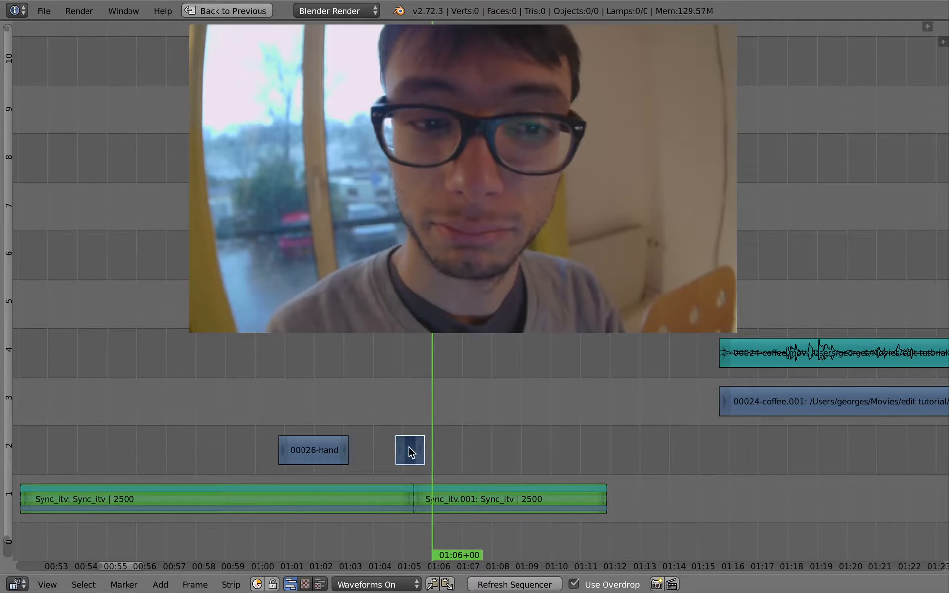
pyautogui.press('g')
pyautogui.rightClick(408, 456)
pyautogui.press('g')
pyautogui.click(404, 455)
# Step: Play back from just before the shorter handcloseup cutaway into Sync_itv.001 to review its new position
pyautogui.click(377, 450)
pyautogui.hotkey('alt', 'a')
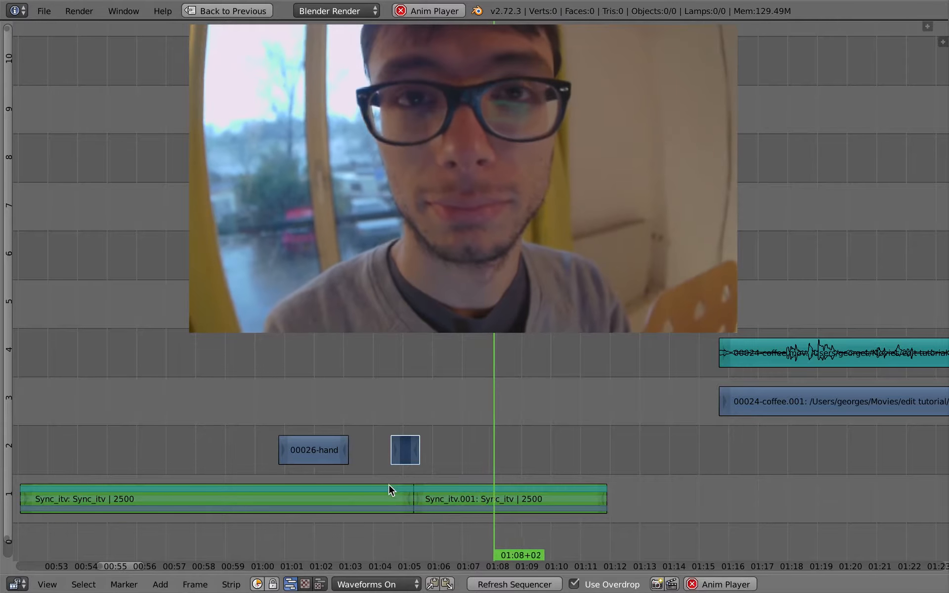
pyautogui.hotkey('alt', 'a')
pyautogui.hotkey('alt', 'a')
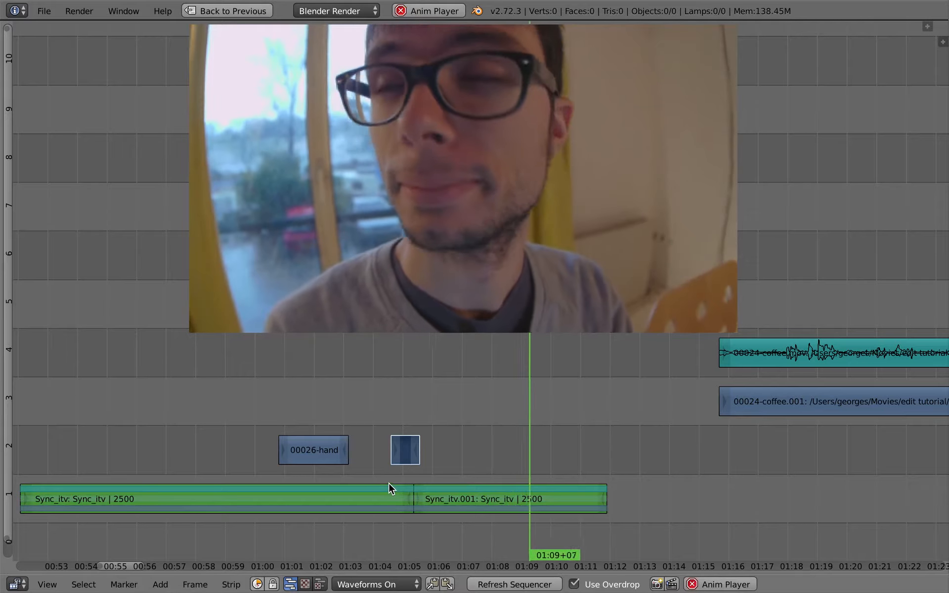
pyautogui.hotkey('alt', 'a')
# Step: Place the playhead at 01:09+16 and cut the Sync_itv.001 strip there
pyautogui.moveTo(540, 442)
pyautogui.mouseDown()
pyautogui.moveTo(532, 449)
pyautogui.moveTo(541, 448)
pyautogui.mouseUp()
pyautogui.rightClick(600, 507)
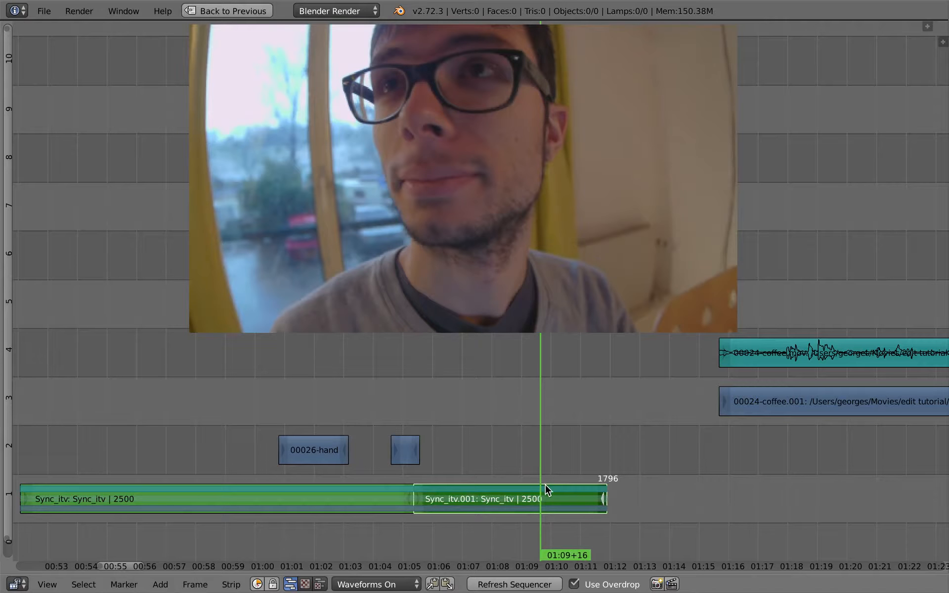
pyautogui.press('k')
pyautogui.scroll(-4, 552, 514)
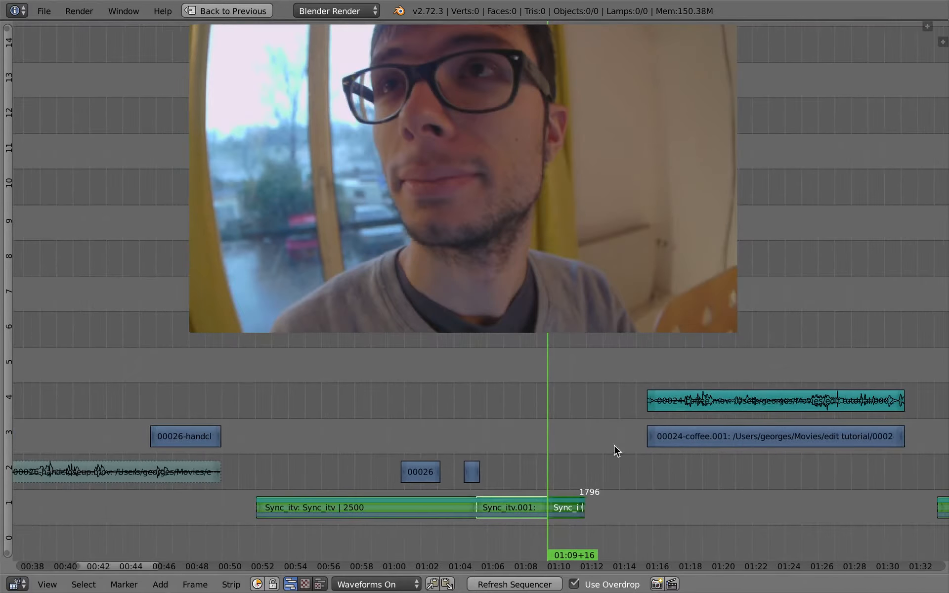
# Step: Move the coffee video and audio strips later on the timeline so they start at frame 2127
pyautogui.moveTo(681, 427); pyautogui.dragTo(785, 429)
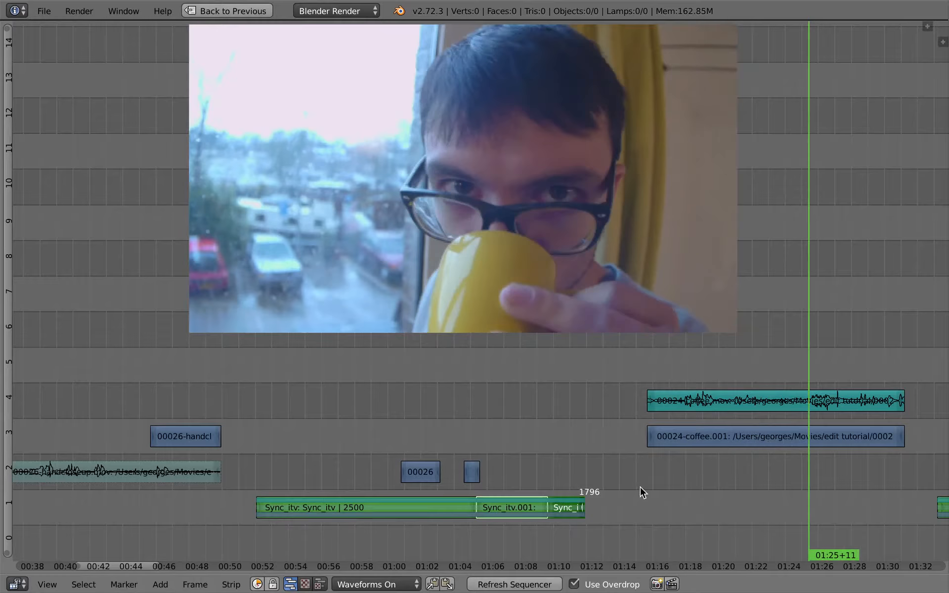
pyautogui.scroll(-4, 629, 476)
pyautogui.rightClick(661, 446)
pyautogui.keyDown('shift'); pyautogui.rightClick(671, 415); pyautogui.keyUp('shift')
pyautogui.press('g')
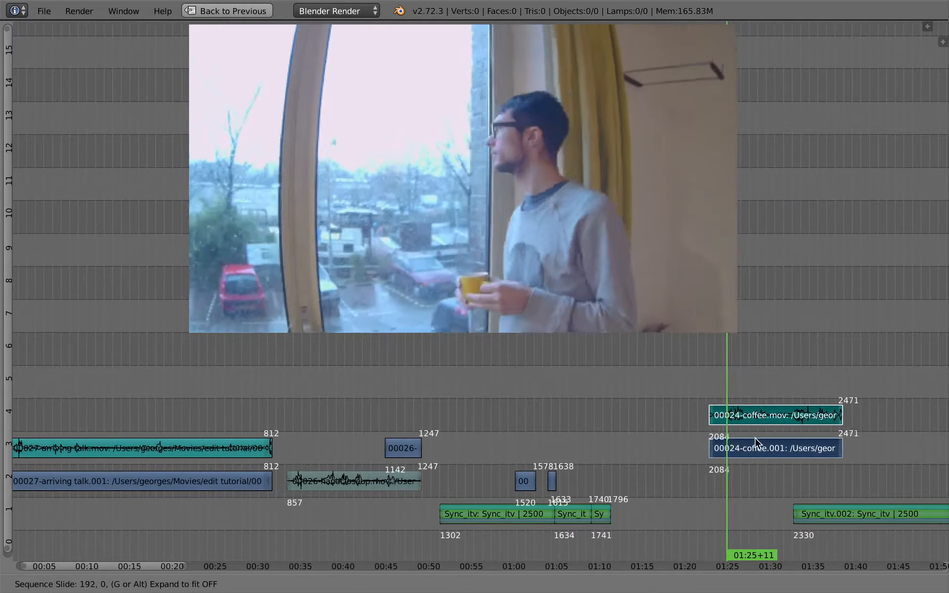
pyautogui.click(772, 442)
# Step: Cut the 00027-arriving talk video strip at 23+20 and again at 26+19
pyautogui.click(221, 434)
pyautogui.moveTo(220, 433); pyautogui.dragTo(409, 416, button='middle')
pyautogui.moveTo(408, 418); pyautogui.dragTo(387, 429)
pyautogui.rightClick(200, 475)
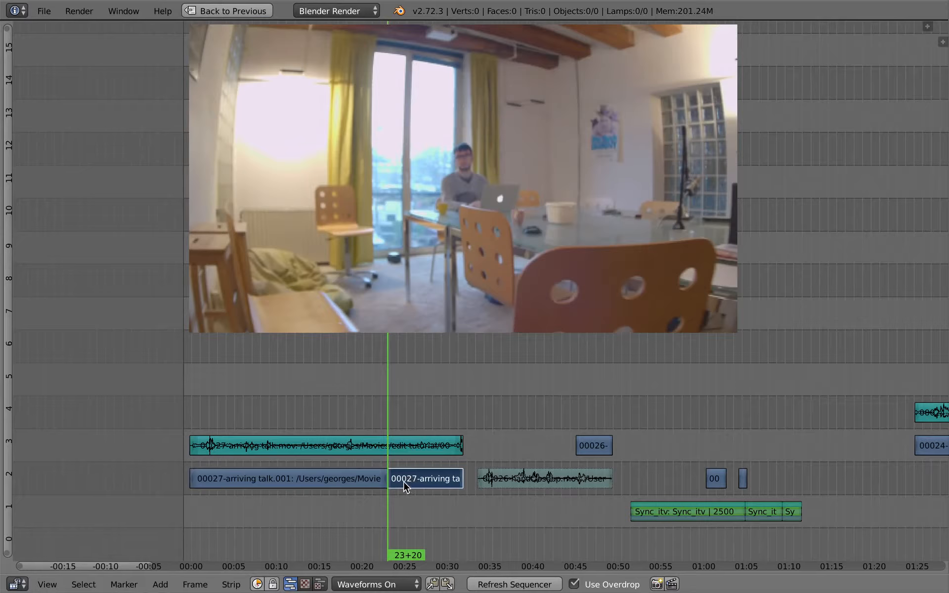
pyautogui.moveTo(392, 481); pyautogui.dragTo(414, 480)
pyautogui.press('g')
pyautogui.rightClick(402, 481)
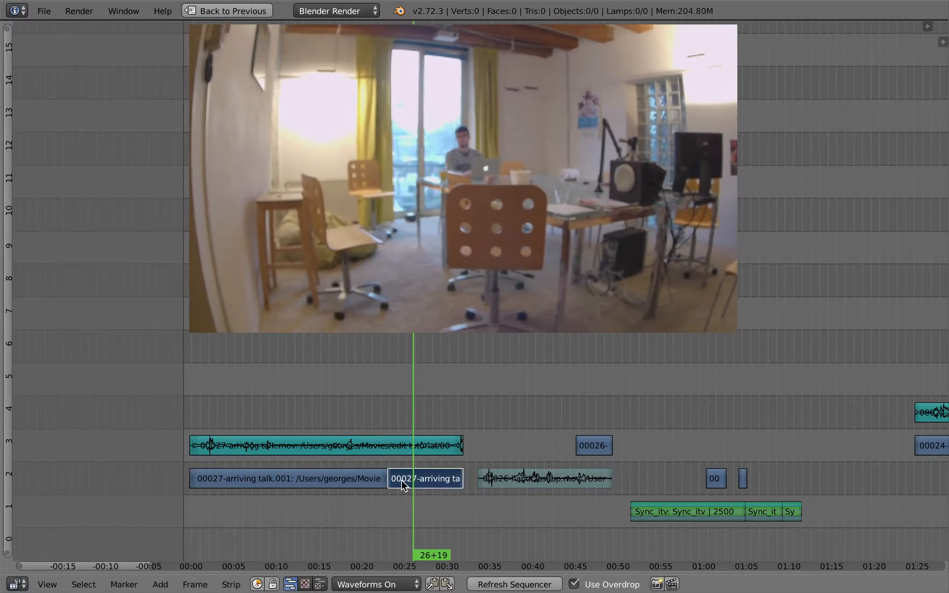
# Step: Move the short segment cut from the arriving talk video to channel 2, over the join between Sync_itv.001 and Sync_itv.003
pyautogui.press('g')
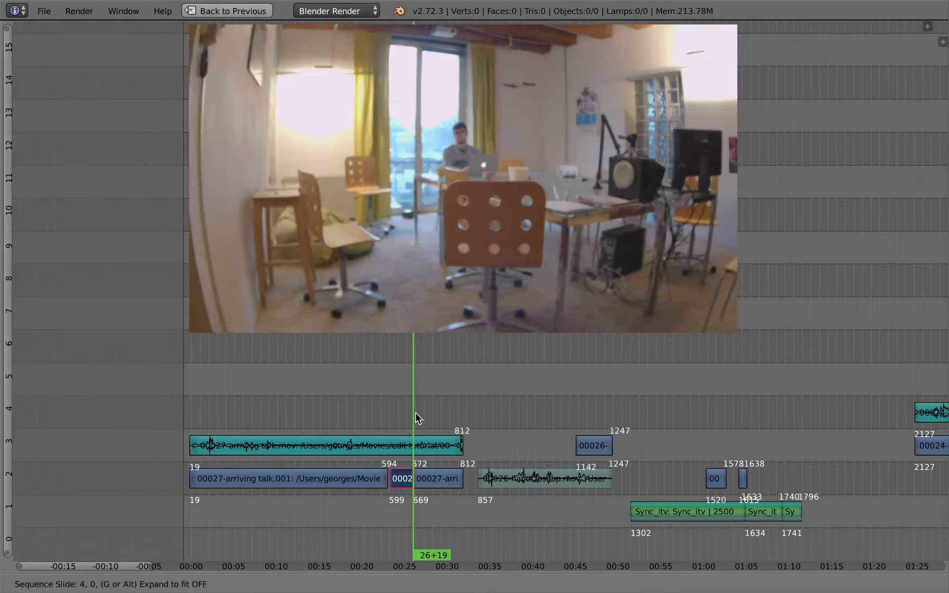
pyautogui.click(810, 418)
pyautogui.moveTo(606, 419); pyautogui.dragTo(266, 418, button='middle')
pyautogui.keyDown('ctrl'); pyautogui.moveTo(475, 417); pyautogui.dragTo(486, 462, button='middle'); pyautogui.keyUp('ctrl')
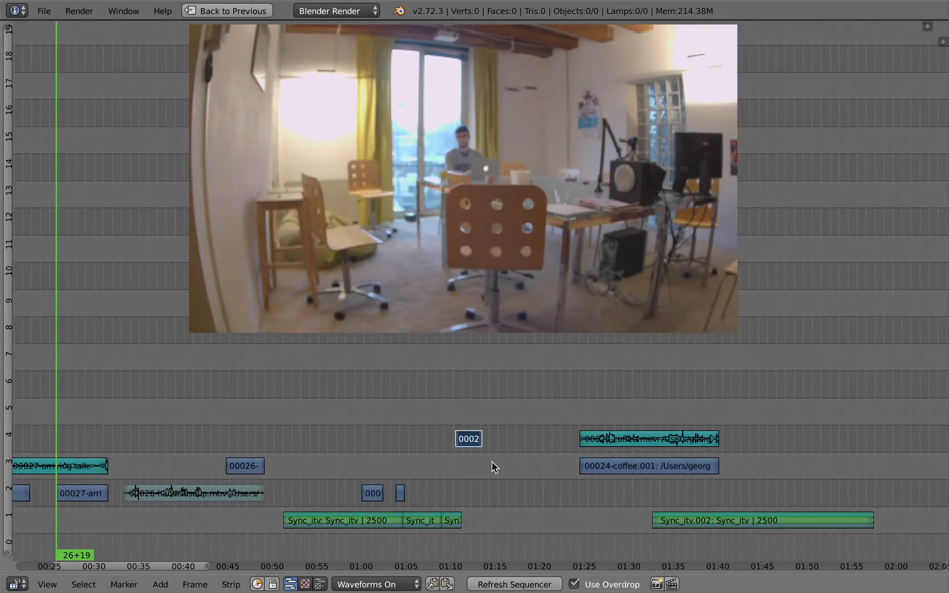
pyautogui.press('g')
pyautogui.click(459, 495)
pyautogui.press('KP_Decimal')
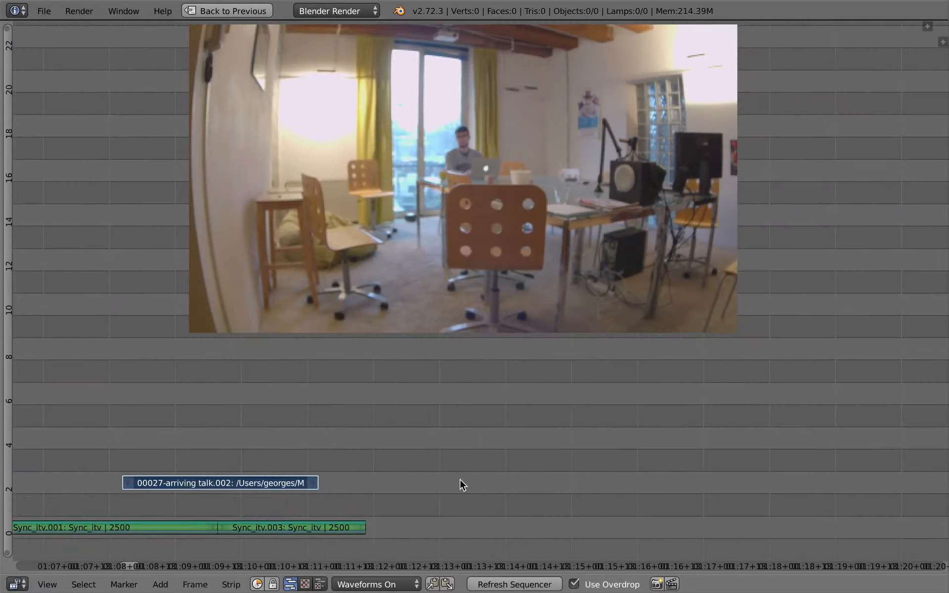
pyautogui.moveTo(443, 427); pyautogui.dragTo(518, 467, button='middle')
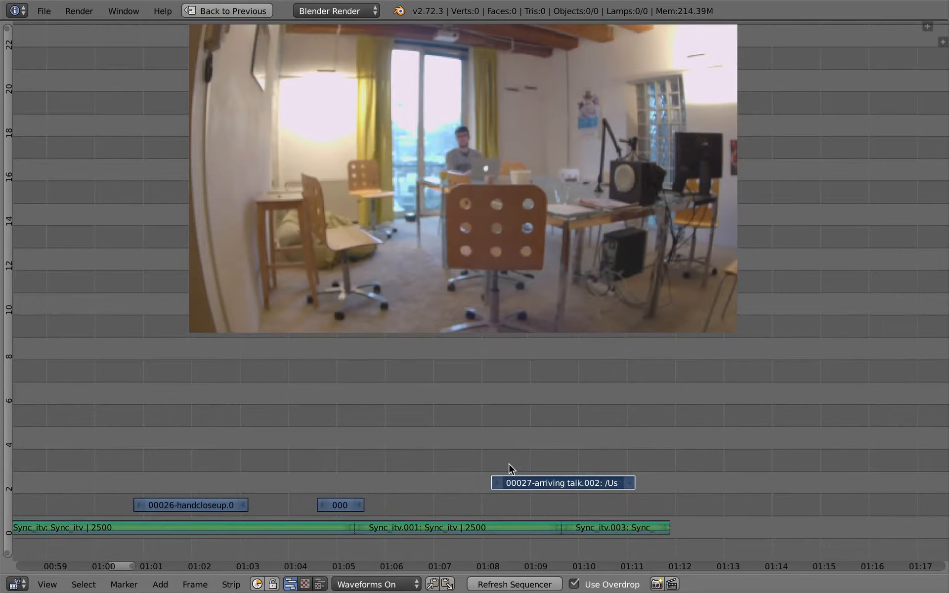
pyautogui.press('g')
pyautogui.click(557, 509)
# Step: Move the interview strips and their three cutaways vertically up two channels, to channels 3 and 4
pyautogui.click(498, 461)
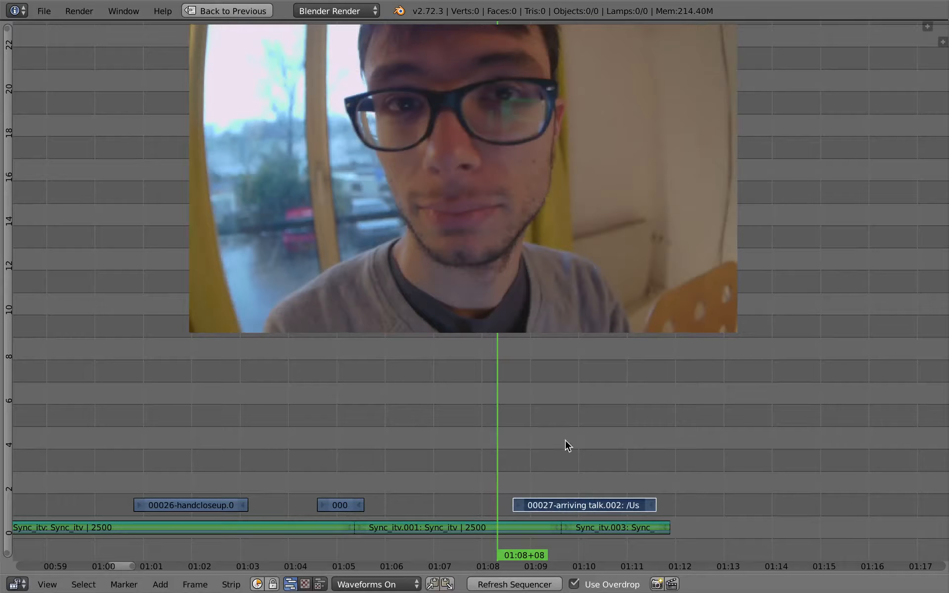
pyautogui.moveTo(522, 486)
pyautogui.keyDown('ctrl'); pyautogui.mouseDown(button='middle')
pyautogui.moveTo(514, 470)
pyautogui.moveTo(528, 424)
pyautogui.moveTo(506, 487)
pyautogui.mouseUp(button='middle'); pyautogui.keyUp('ctrl')
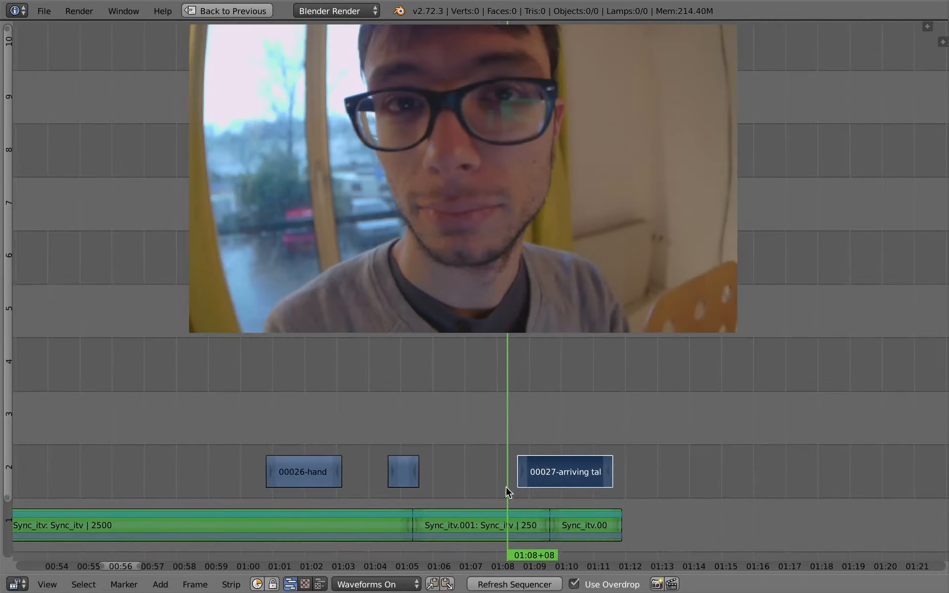
pyautogui.rightClick(549, 463)
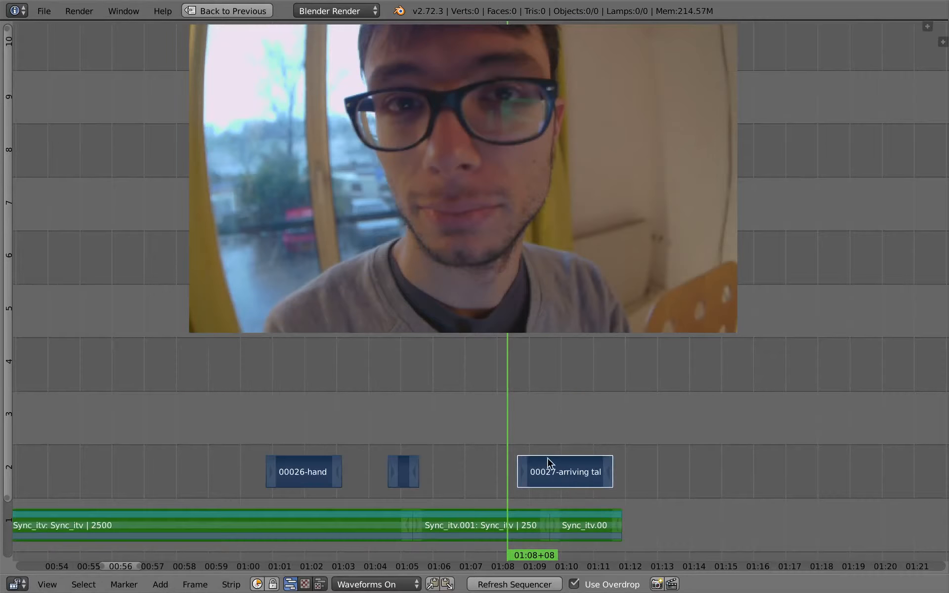
pyautogui.press('g')
pyautogui.press('y')
pyautogui.click(527, 363)
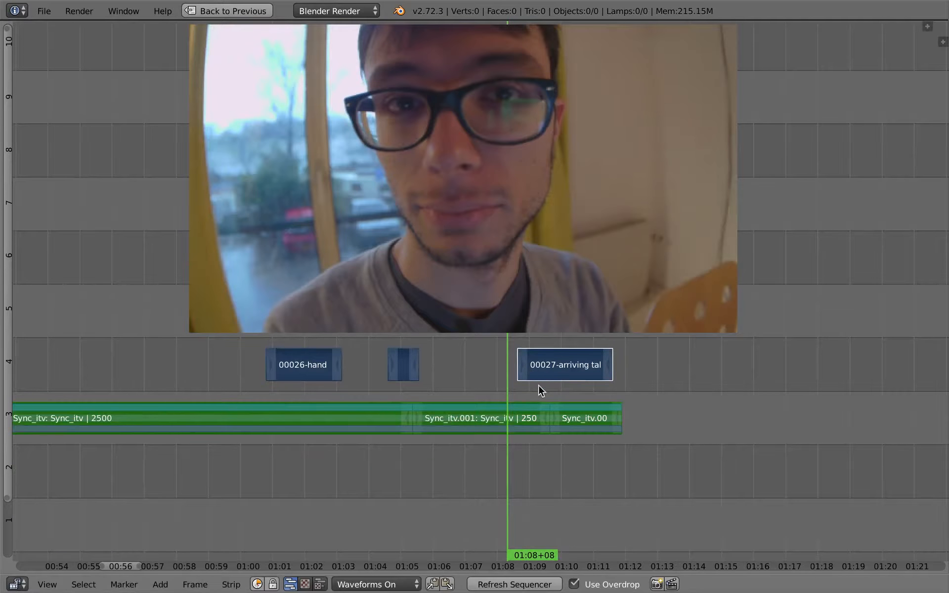
# Step: Play back the end of Sync_itv.001 into the arriving talk cutaway to check its timing
pyautogui.moveTo(551, 412); pyautogui.dragTo(577, 471, button='middle')
pyautogui.keyDown('ctrl'); pyautogui.moveTo(577, 471); pyautogui.dragTo(551, 458, button='middle'); pyautogui.keyUp('ctrl')
pyautogui.moveTo(503, 419); pyautogui.dragTo(435, 394, button='middle')
pyautogui.hotkey('alt', 'a')
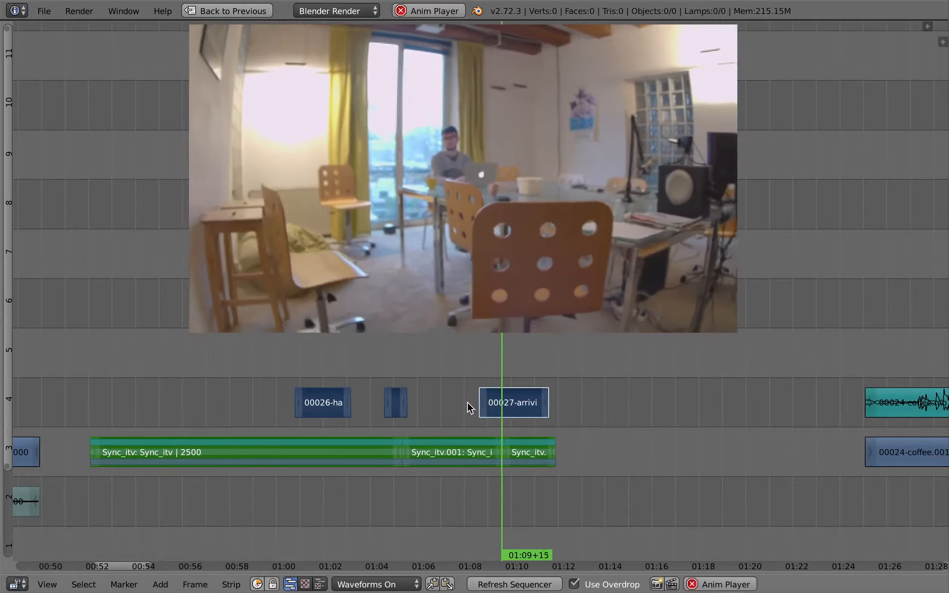
pyautogui.hotkey('alt', 'a')
# Step: Move the arriving talk cutaway about 11 frames later on channel 4 and play back the transition
pyautogui.rightClick(503, 412)
pyautogui.press('g')
pyautogui.click(505, 413)
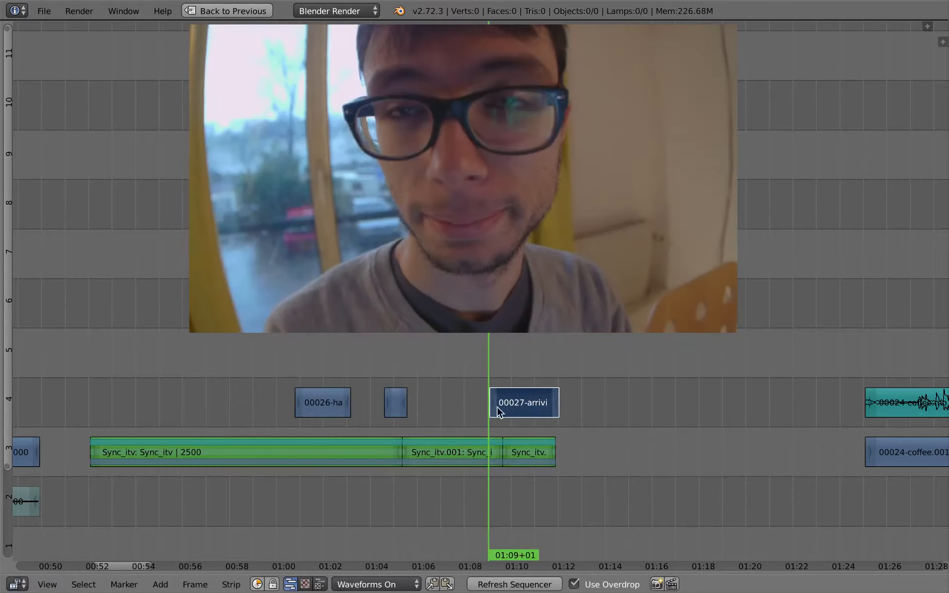
pyautogui.click(477, 418)
pyautogui.hotkey('alt', 'a')
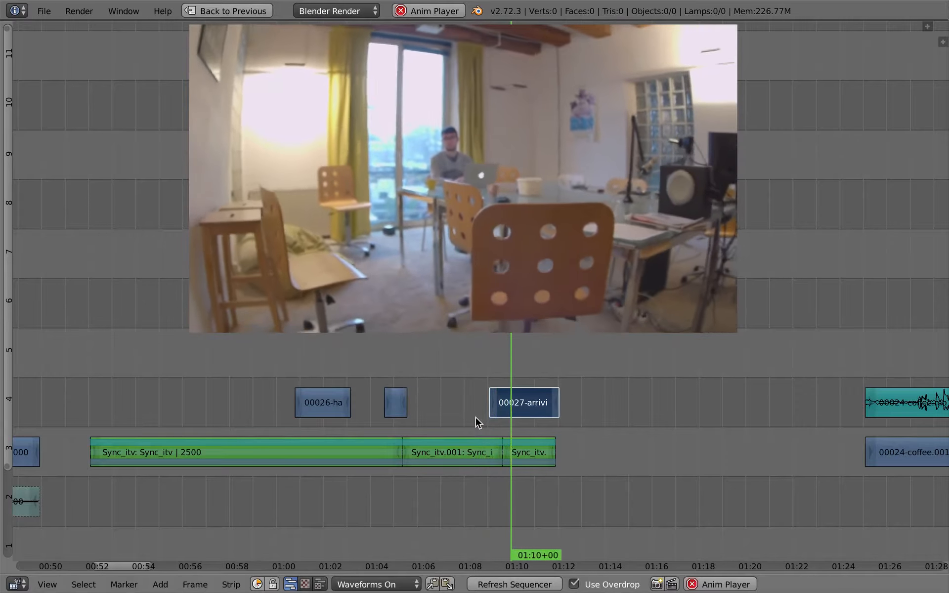
# Step: Mute the last interview segment beneath the arriving talk cutaway and review the playback
pyautogui.rightClick(529, 453)
pyautogui.press('h')
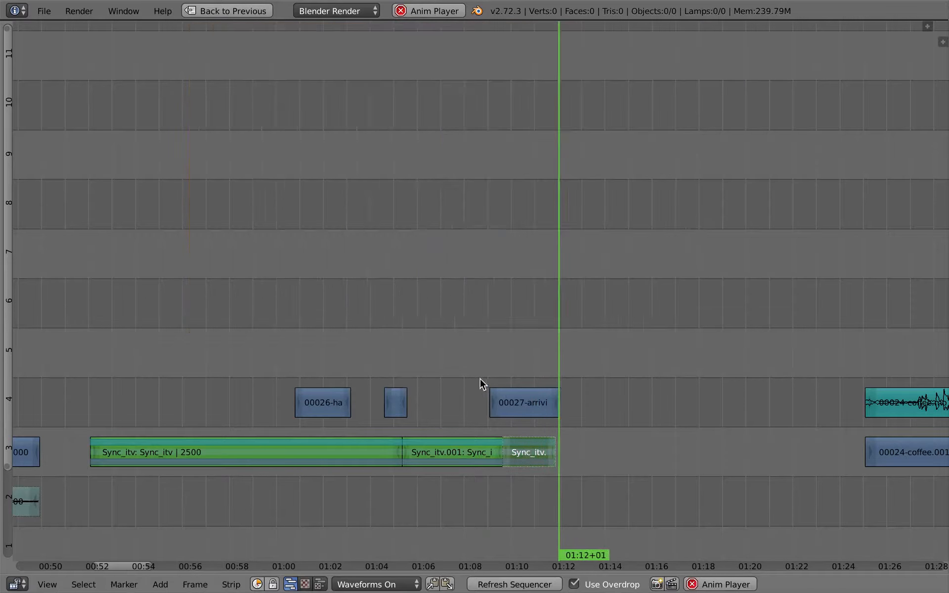
pyautogui.click(479, 382)
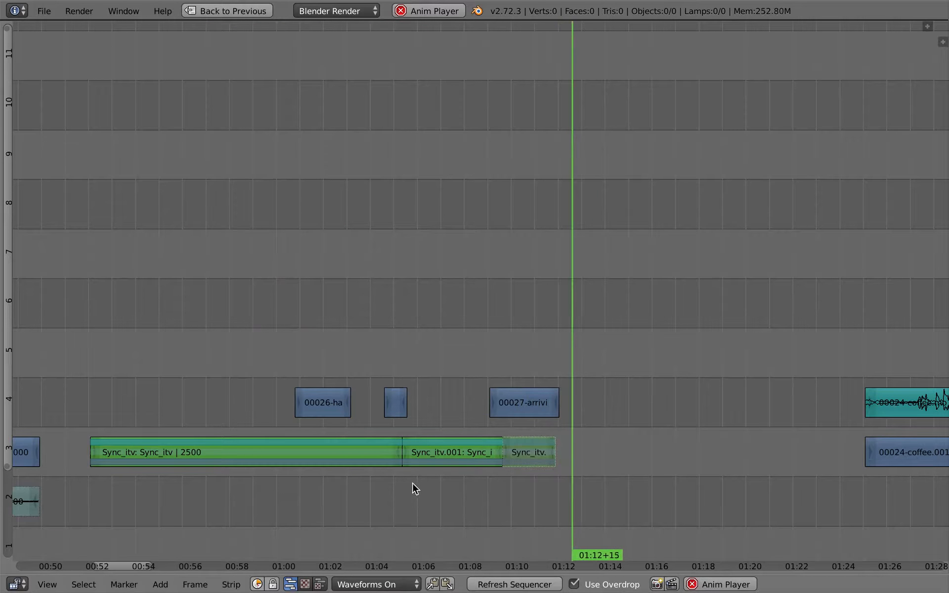
pyautogui.hotkey('alt', 'a')
# Step: Try a duplicate of the remaining arriving talk video piece on channel 2 beneath the interview strips, and delete that duplicate
pyautogui.press('Home')
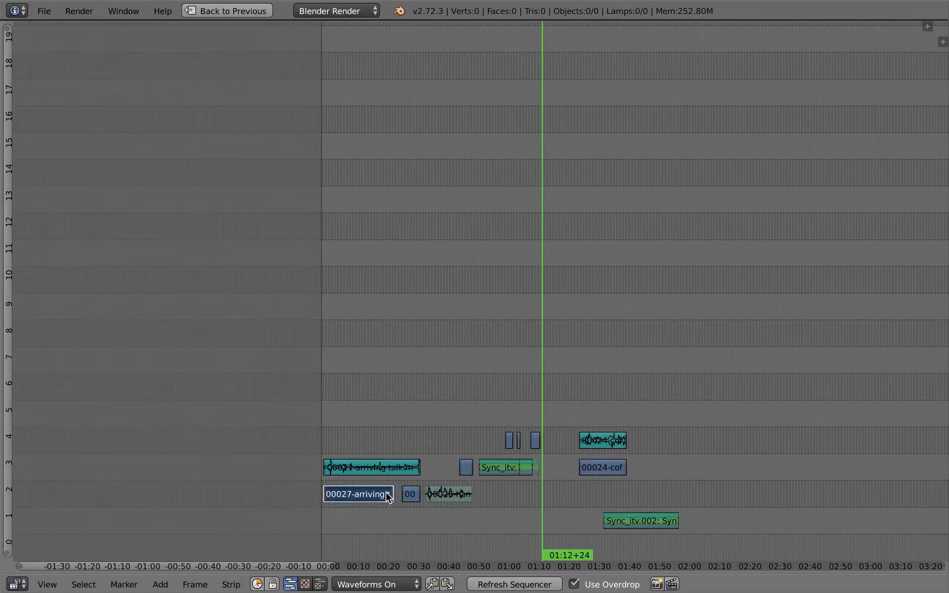
pyautogui.press('g')
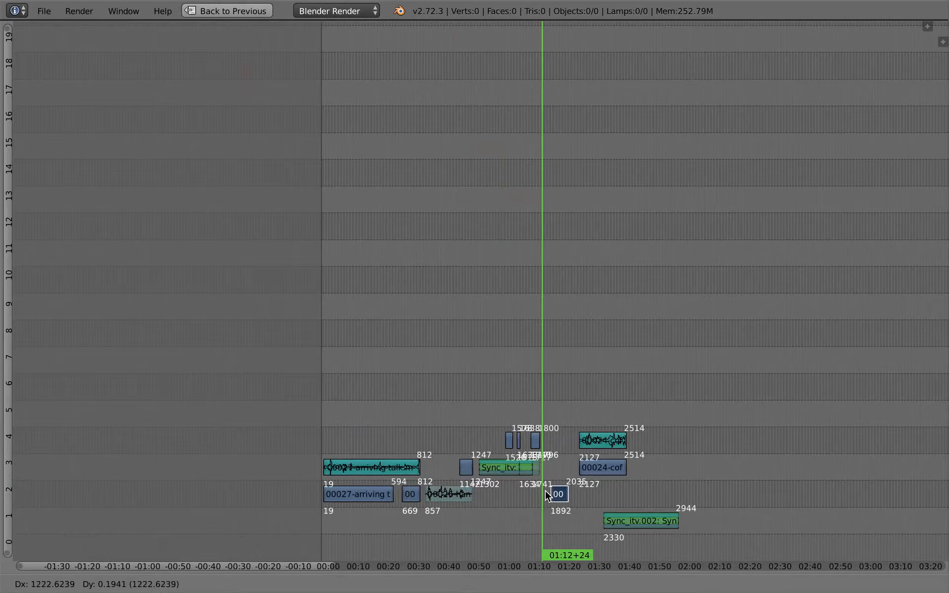
pyautogui.click(547, 493)
pyautogui.scroll(5, 543, 495)
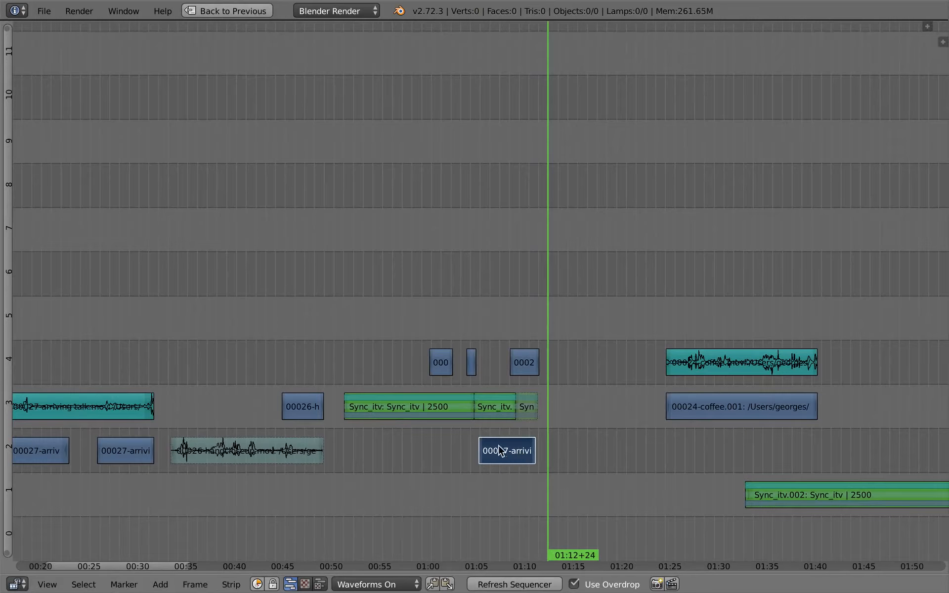
pyautogui.click(508, 438)
pyautogui.hotkey('alt', 'a')
pyautogui.scroll(2, 516, 462)
pyautogui.press('x')
pyautogui.click(519, 462)
# Step: Duplicate the arriving talk audio strip and place the copy on channel 2 beneath the interview strips and the arriving talk cutaway
pyautogui.scroll(5, 407, 462)
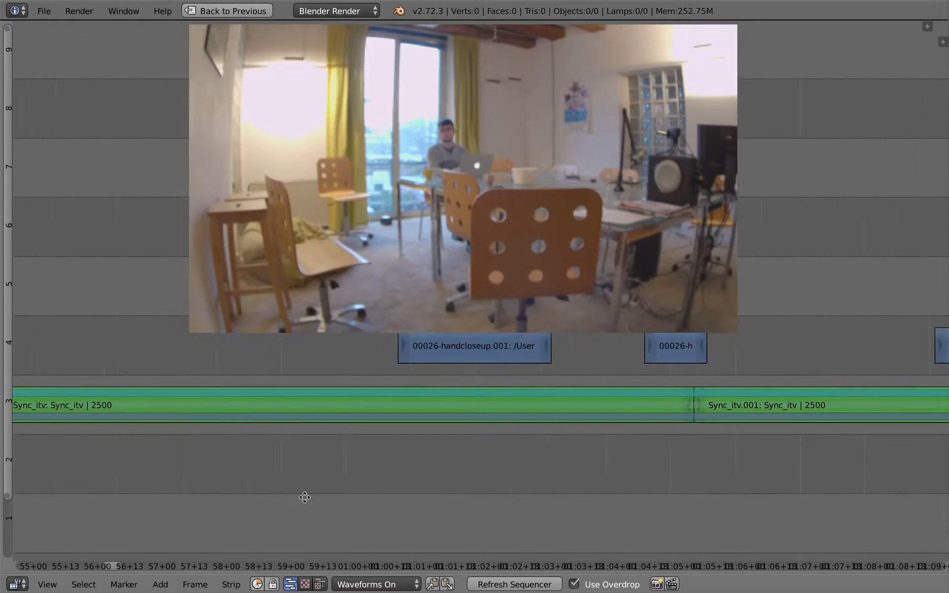
pyautogui.keyDown('ctrl'); pyautogui.moveTo(304, 497); pyautogui.dragTo(541, 465, button='middle'); pyautogui.keyUp('ctrl')
pyautogui.rightClick(378, 499)
pyautogui.hotkey('shift', 'd')
pyautogui.click(466, 517)
pyautogui.moveTo(536, 457); pyautogui.dragTo(819, 408, button='middle')
pyautogui.press('g')
pyautogui.click(444, 456)
pyautogui.keyDown('ctrl'); pyautogui.moveTo(573, 430); pyautogui.dragTo(587, 447, button='middle'); pyautogui.keyUp('ctrl')
pyautogui.press('g')
pyautogui.click(468, 471)
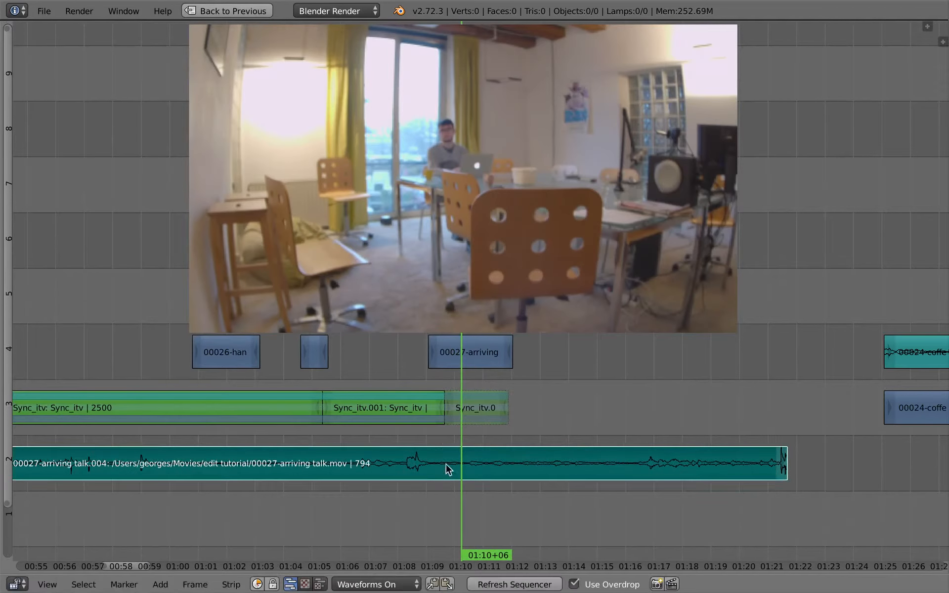
# Step: Play back the duplicated arriving talk audio and trim its end to frame 1809, just past the cutaway
pyautogui.click(439, 445)
pyautogui.hotkey('alt', 'a')
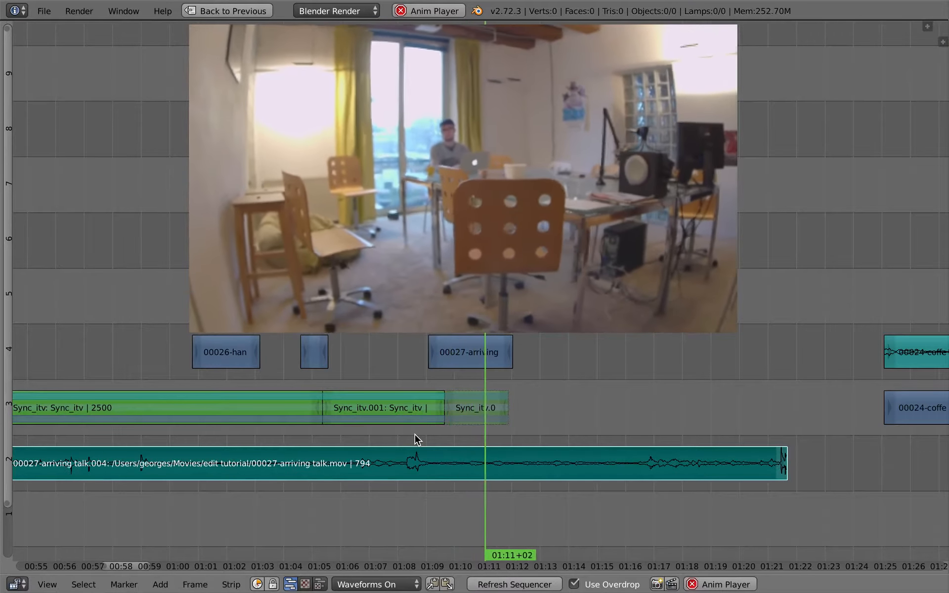
pyautogui.hotkey('alt', 'a')
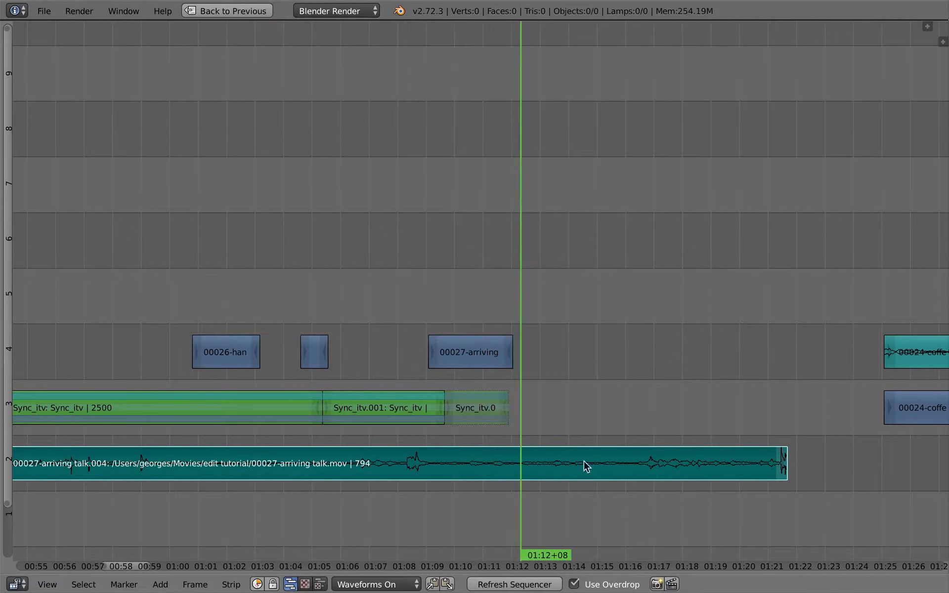
pyautogui.rightClick(783, 469)
pyautogui.press('g')
pyautogui.click(514, 472)
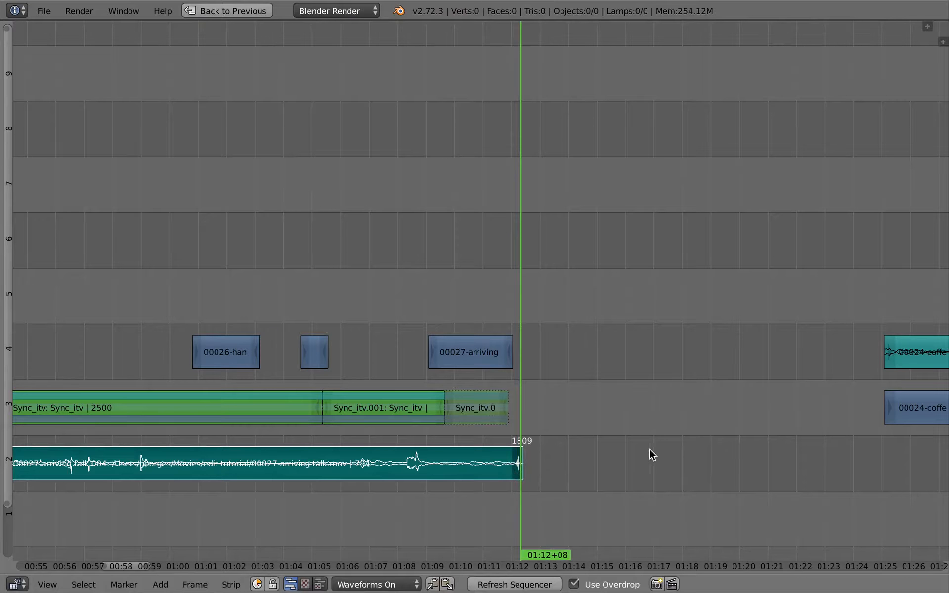
# Step: Set the duplicated arriving talk audio strip's volume to 0.700
pyautogui.press('n')
pyautogui.click(891, 229)
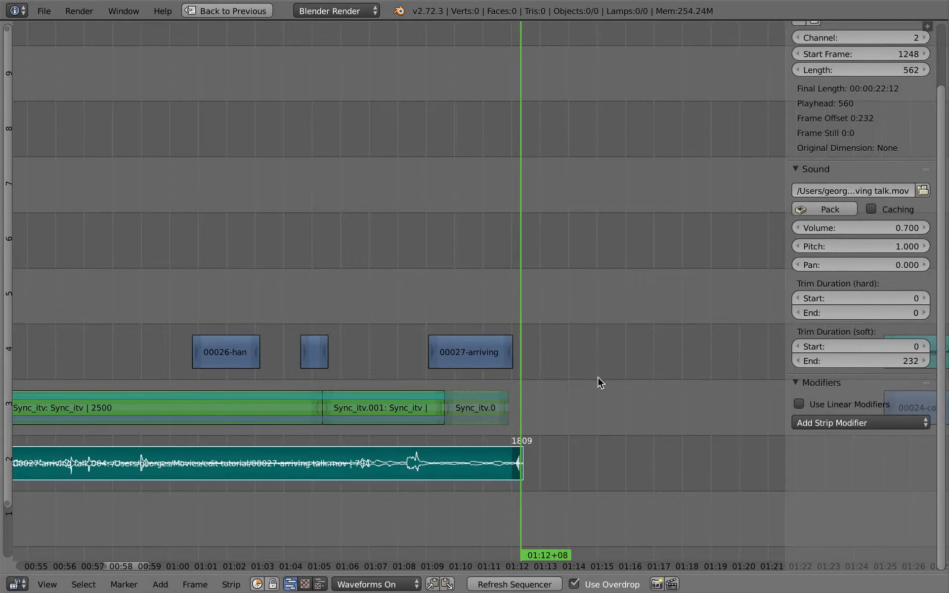
pyautogui.press('n')
# Step: Slip the contents of the duplicated arriving talk audio about 2 seconds earlier within its strip
pyautogui.moveTo(409, 445)
pyautogui.mouseDown()
pyautogui.moveTo(421, 447)
pyautogui.moveTo(419, 437)
pyautogui.moveTo(421, 447)
pyautogui.mouseUp()
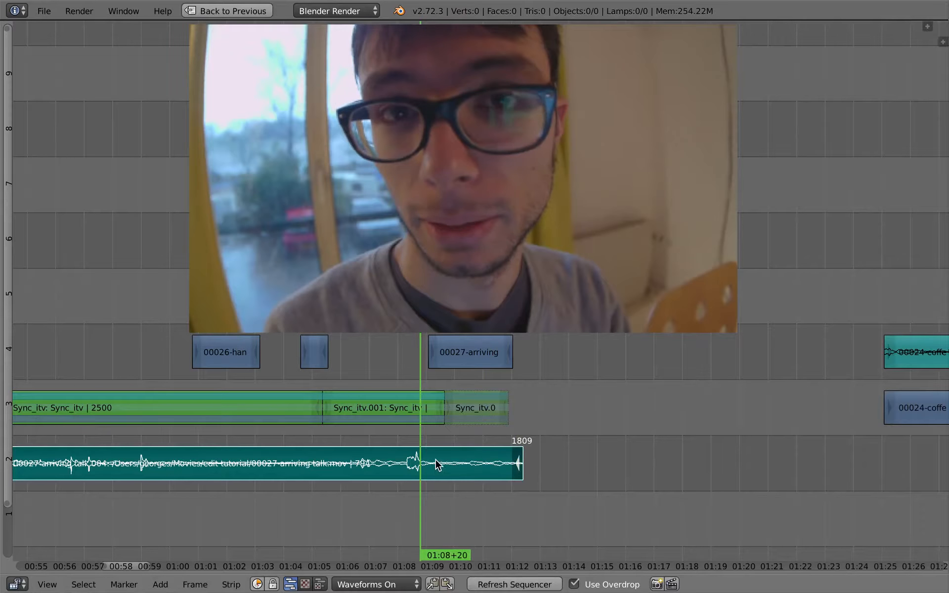
pyautogui.press('s')
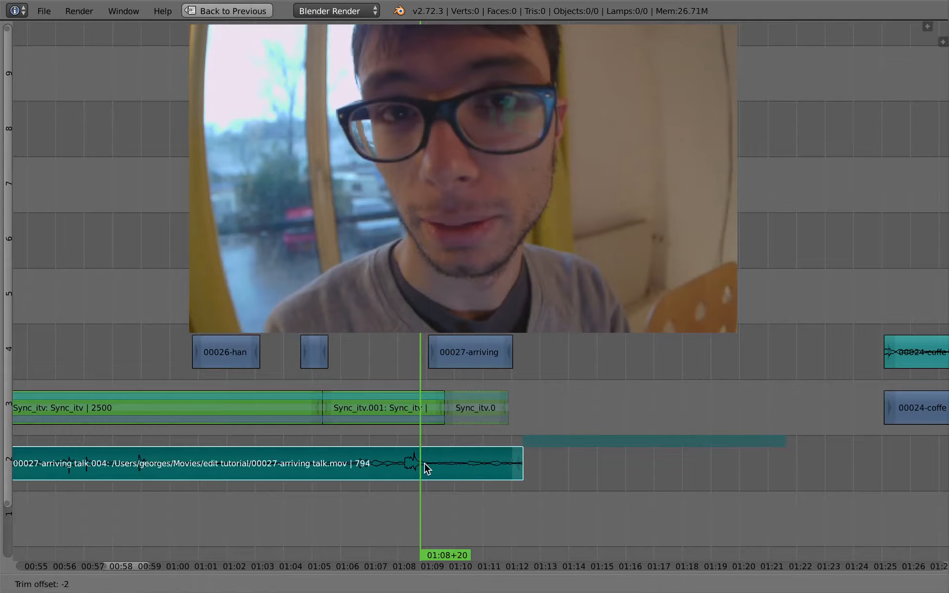
pyautogui.click(367, 476)
pyautogui.press('s')
pyautogui.click(377, 481)
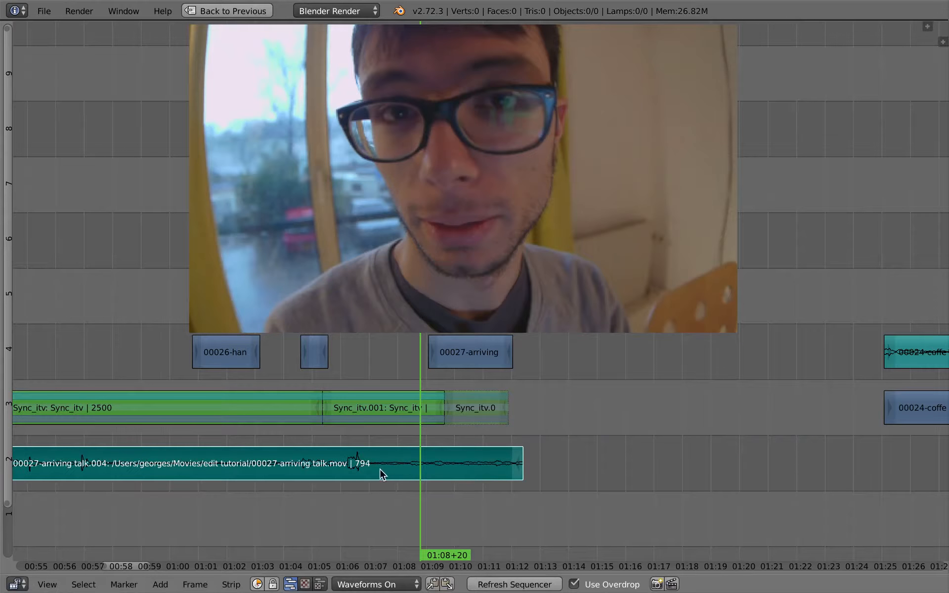
# Step: Cut the duplicated arriving talk audio at 01:07+01 and erase the part before the cut
pyautogui.click(370, 471)
pyautogui.press('k')
pyautogui.press('x')
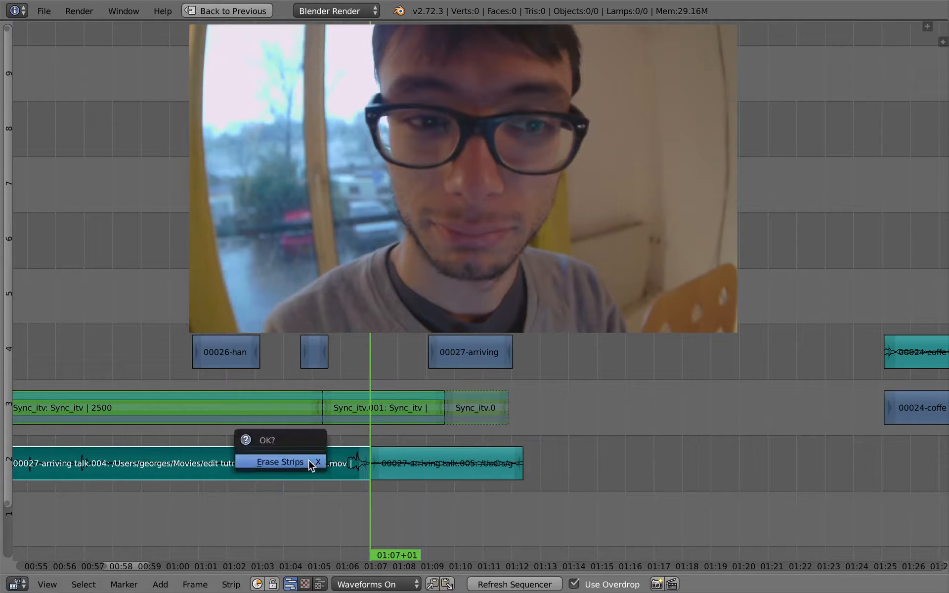
pyautogui.click(297, 462)
# Step: Play back the end of the interview with the shortened arriving talk audio beneath the cutaway
pyautogui.moveTo(401, 458); pyautogui.dragTo(334, 507, button='middle')
pyautogui.hotkey('alt', 'a')
pyautogui.click(371, 475)
pyautogui.moveTo(378, 479); pyautogui.dragTo(420, 472, button='middle')
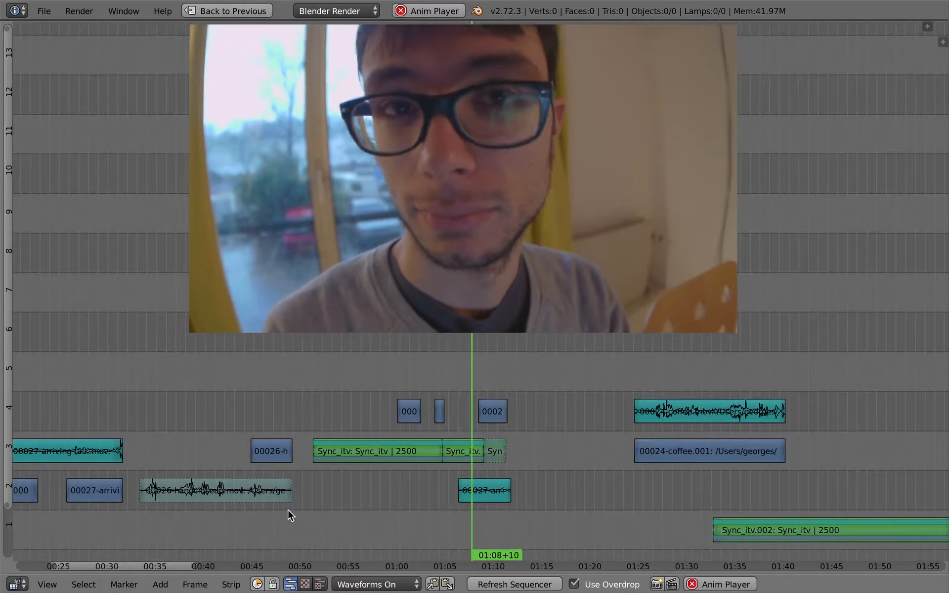
# Step: Extend the end of the arriving talk audio to frame 1830 and lengthen the cutaway's end by about half a second
pyautogui.moveTo(507, 493); pyautogui.dragTo(518, 494, button='right')
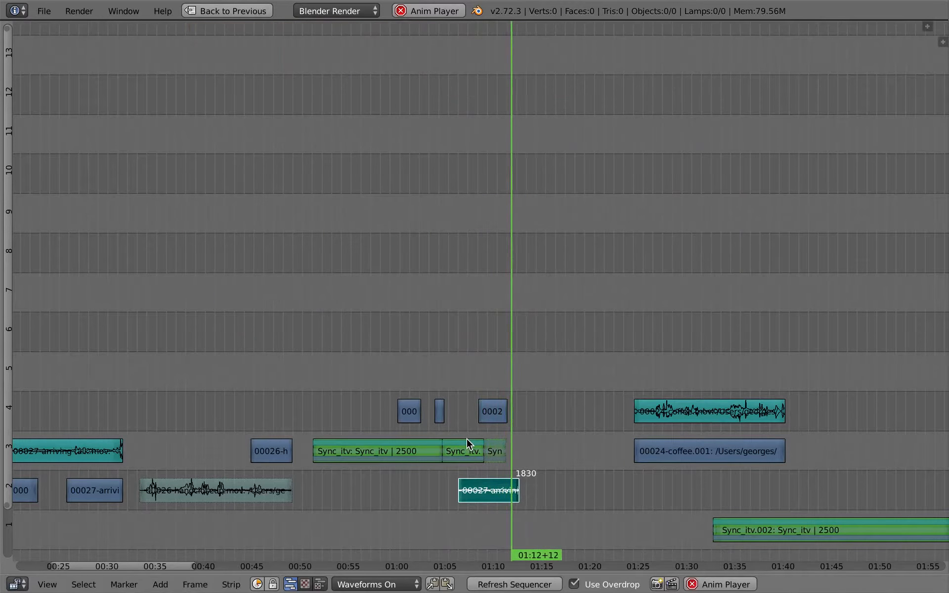
pyautogui.press('g')
pyautogui.rightClick(510, 433)
pyautogui.hotkey('alt', 'a')
pyautogui.moveTo(506, 412); pyautogui.dragTo(513, 414, button='right')
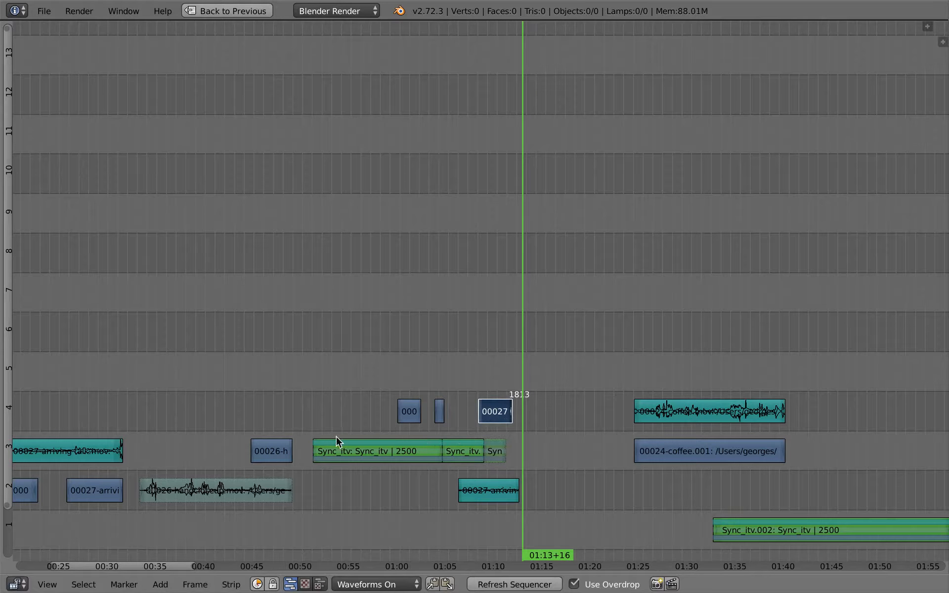
# Step: Delete the leftover handcloseup video strip and its muted audio strip ahead of the interview
pyautogui.keyDown('shift'); pyautogui.rightClick(268, 491); pyautogui.keyUp('shift')
pyautogui.press('x')
pyautogui.click(268, 491)
# Step: Play back the opening of the interview from 51+23
pyautogui.click(308, 436)
pyautogui.hotkey('alt', 'a')
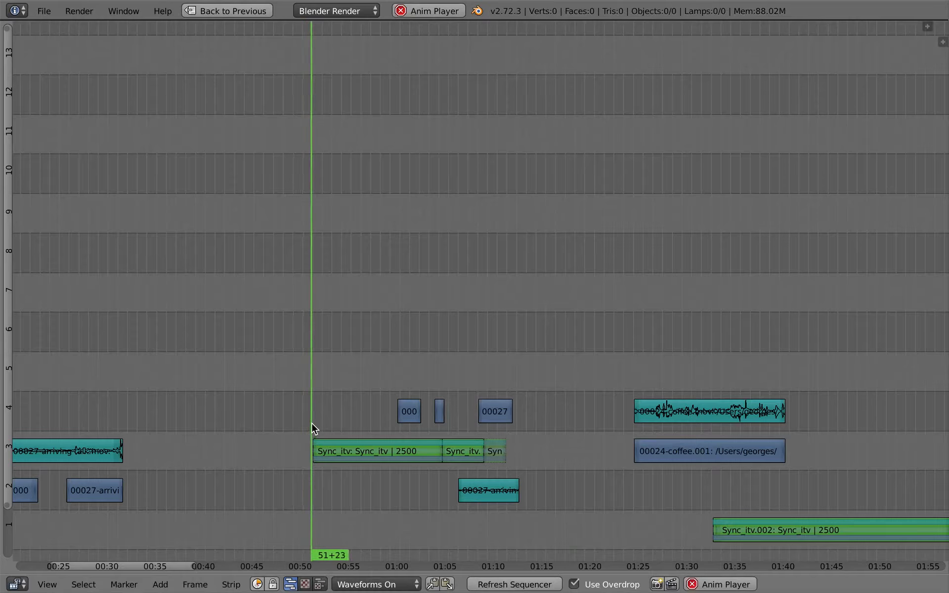
pyautogui.hotkey('alt', 'a')
# Step: Cut the arriving talk video strip and its audio at 6+08 after previewing the shot
pyautogui.moveTo(644, 431); pyautogui.dragTo(496, 416)
pyautogui.moveTo(231, 439); pyautogui.dragTo(590, 410, button='middle')
pyautogui.moveTo(339, 452); pyautogui.dragTo(215, 443)
pyautogui.hotkey('alt', 'a')
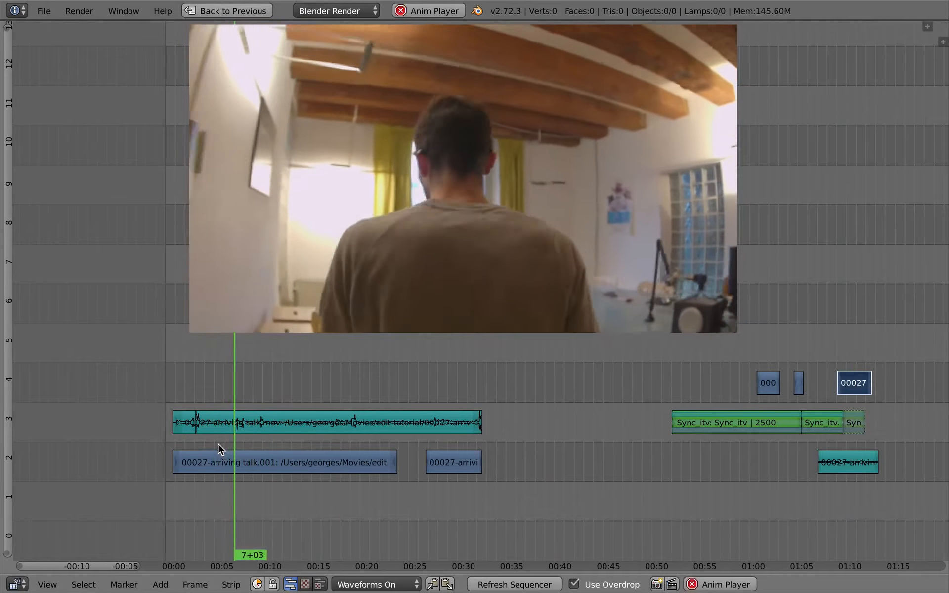
pyautogui.press('Escape')
pyautogui.rightClick(219, 428)
pyautogui.keyDown('shift'); pyautogui.rightClick(227, 456); pyautogui.keyUp('shift')
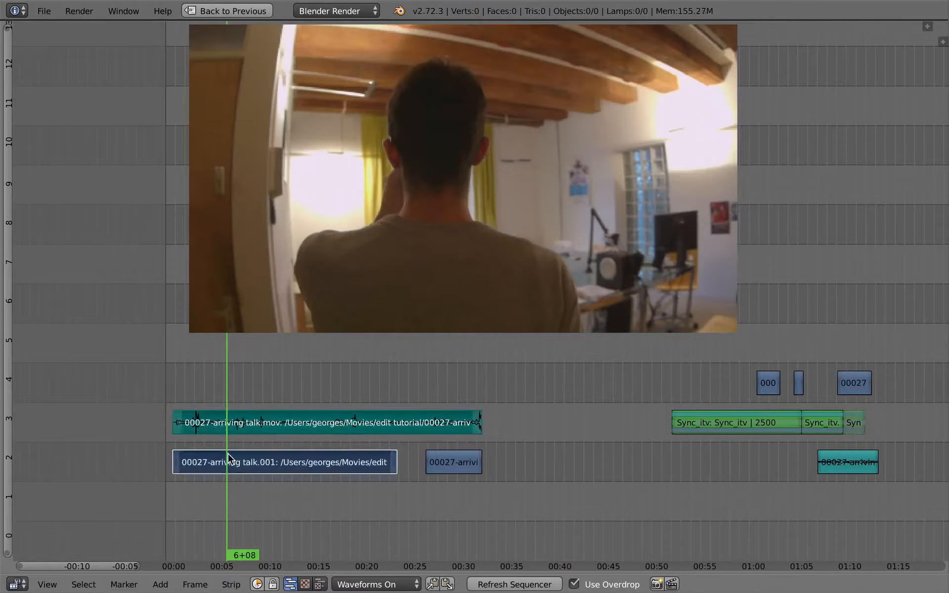
pyautogui.press('k')
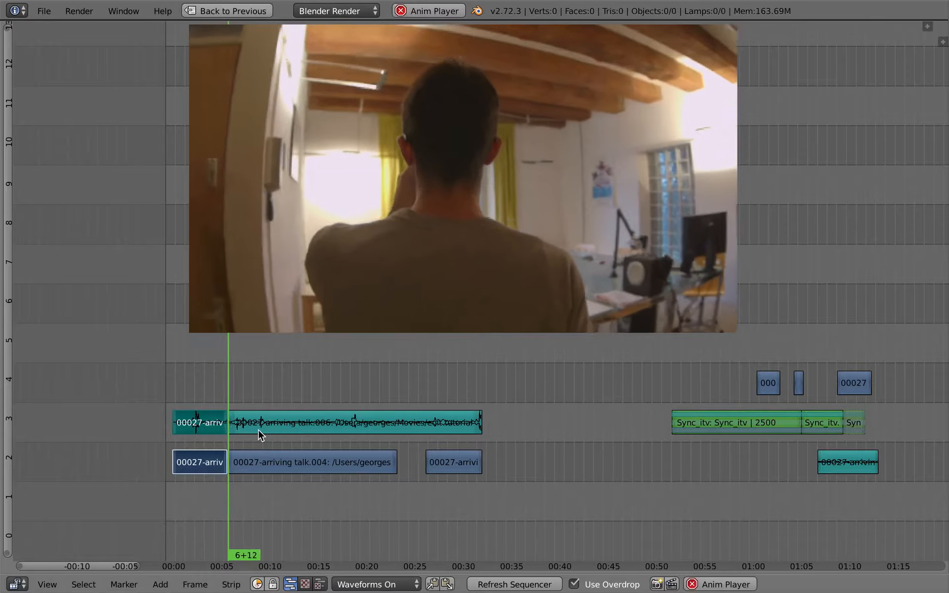
# Step: Cut the remaining arriving talk video and audio at about frame 271 to isolate the walking shot
pyautogui.rightClick(259, 428)
pyautogui.keyDown('shift'); pyautogui.rightClick(261, 456); pyautogui.keyUp('shift')
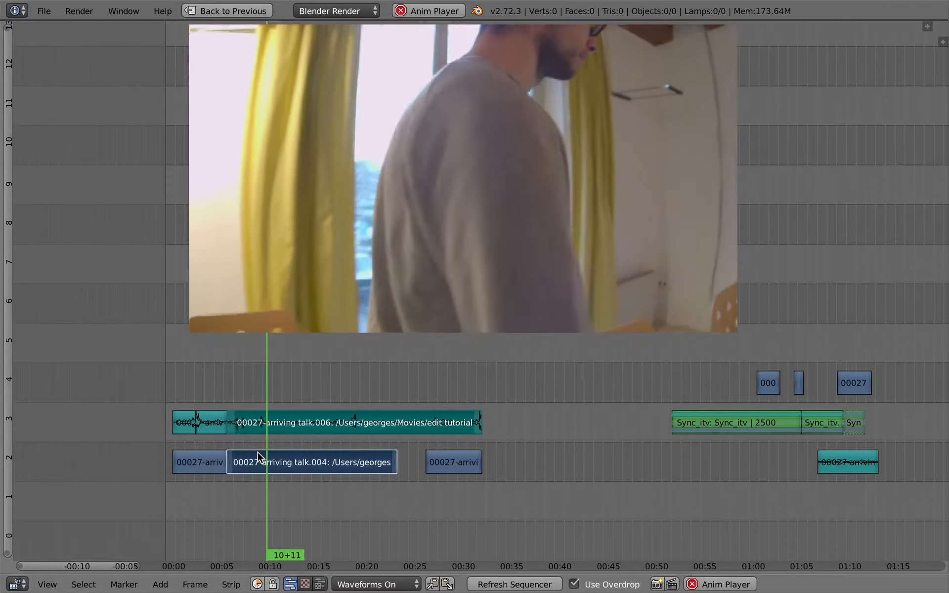
pyautogui.press('k')
pyautogui.hotkey('alt', 'a')
# Step: Move the isolated arriving talk video and audio onto channels 4 and 5, slightly overlapping the interview's start
pyautogui.rightClick(254, 430)
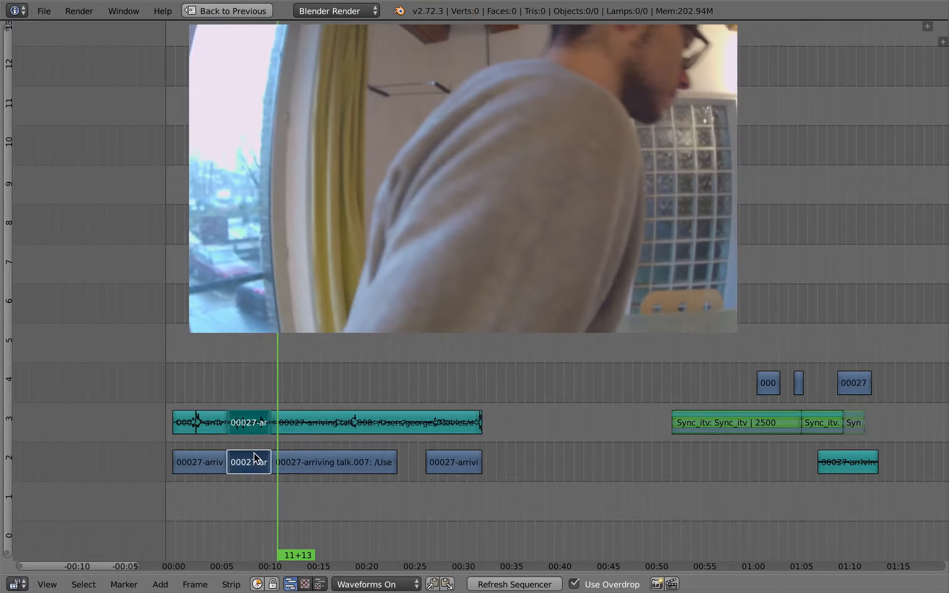
pyautogui.press('g')
pyautogui.click(659, 413)
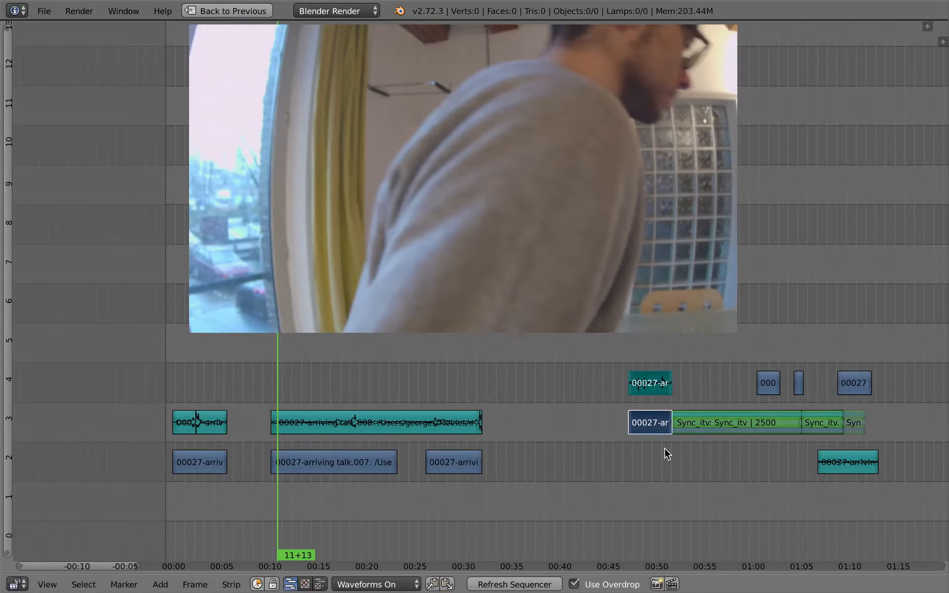
pyautogui.moveTo(665, 448); pyautogui.dragTo(565, 485, button='middle')
pyautogui.press('g')
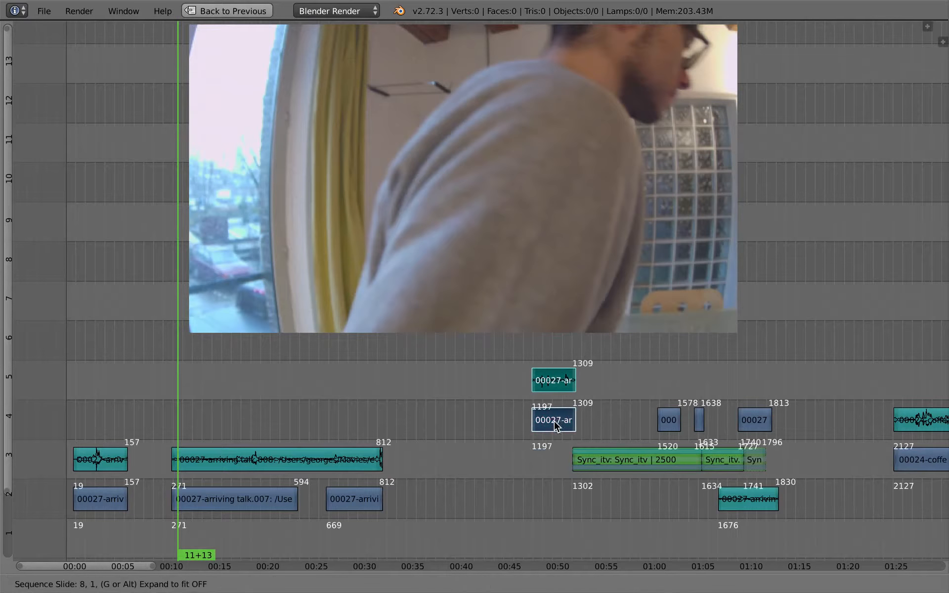
pyautogui.click(554, 434)
# Step: Play back the transition from the arriving shot into the interview
pyautogui.moveTo(554, 434); pyautogui.dragTo(507, 445, button='middle')
pyautogui.click(488, 452)
pyautogui.hotkey('alt', 'a')
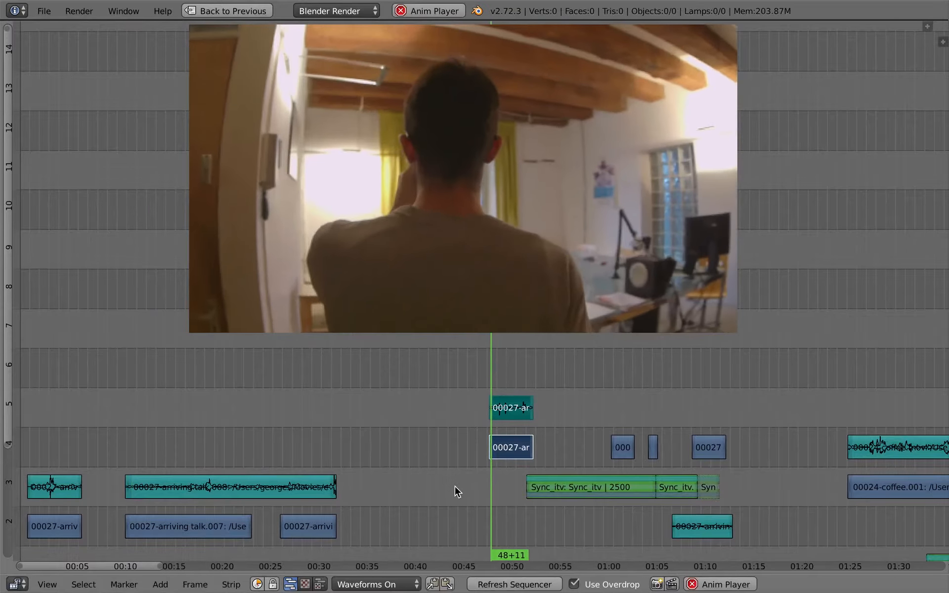
pyautogui.moveTo(403, 454); pyautogui.dragTo(364, 439, button='middle')
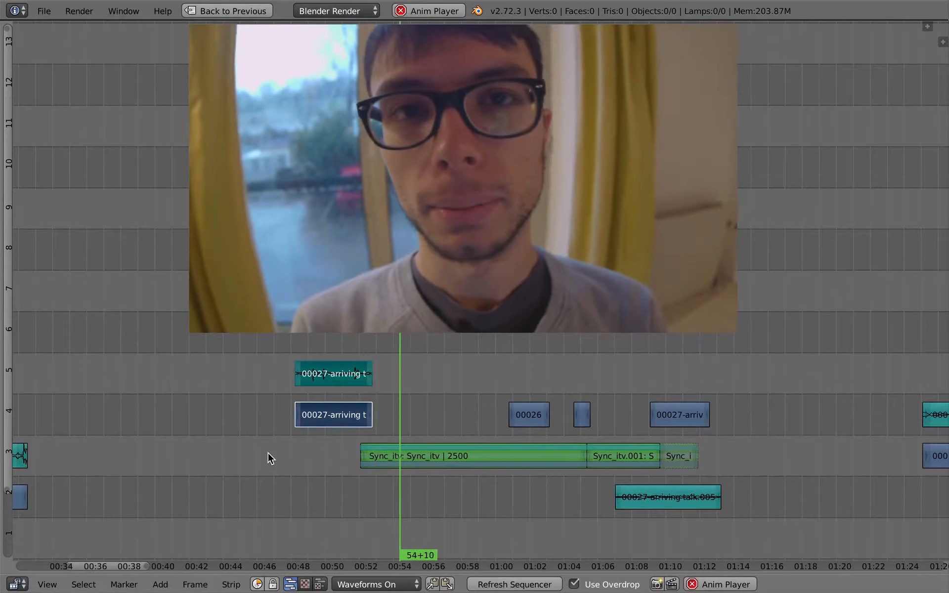
pyautogui.hotkey('alt', 'a')
# Step: Move the arriving shot's audio to channel 2 below the interview and extend its end to frame 1343
pyautogui.rightClick(342, 379)
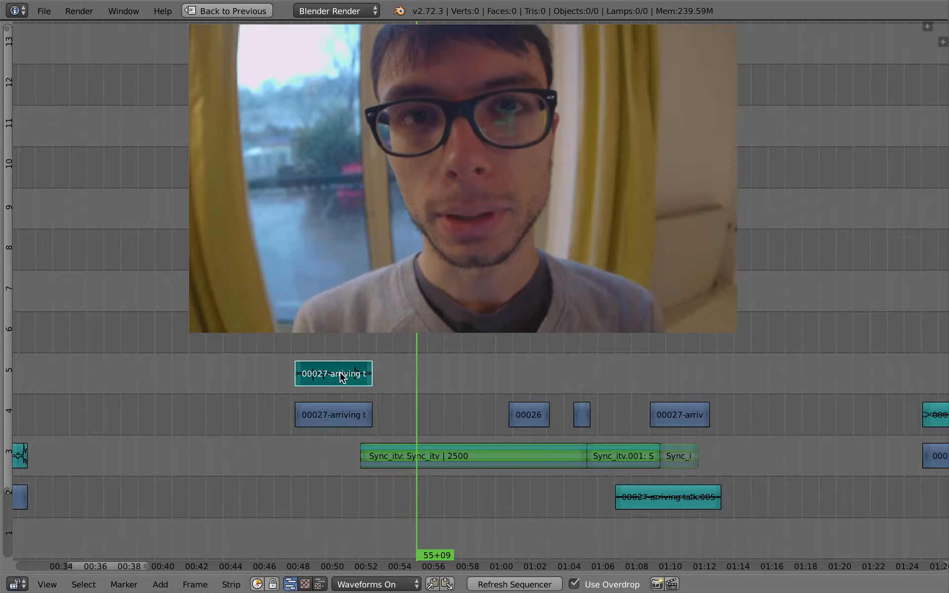
pyautogui.moveTo(341, 378); pyautogui.dragTo(379, 441, button='right')
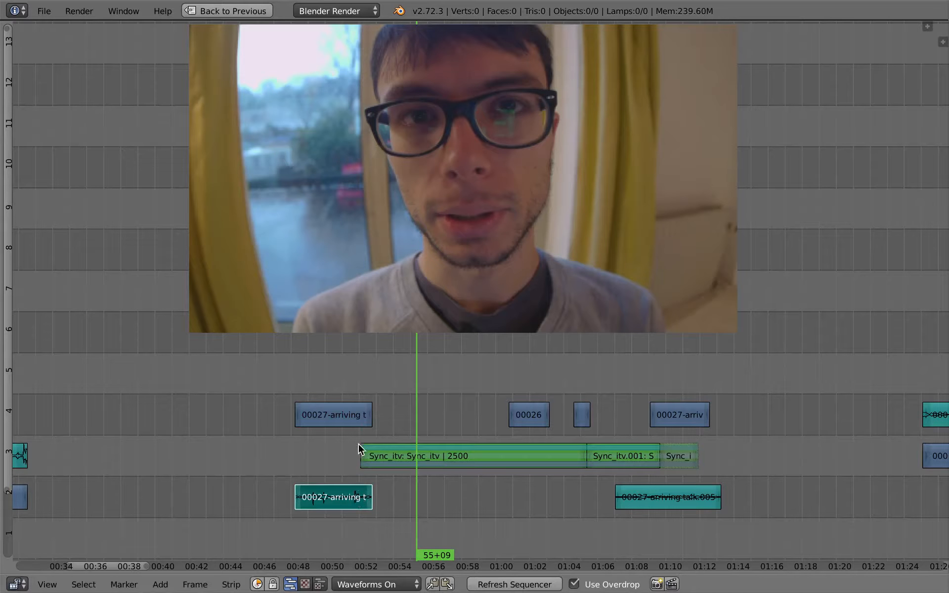
pyautogui.click(357, 445)
pyautogui.rightClick(372, 497)
pyautogui.moveTo(371, 496); pyautogui.dragTo(389, 497, button='right')
# Step: Play back the arriving shot's transition with the extended audio running under the interview's opening
pyautogui.click(343, 442)
pyautogui.hotkey('alt', 'a')
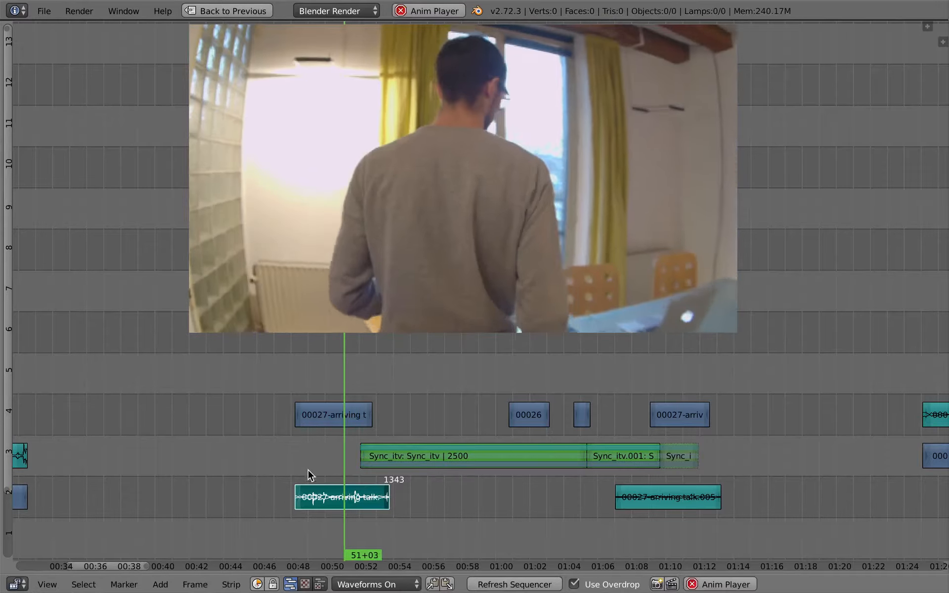
pyautogui.press('n')
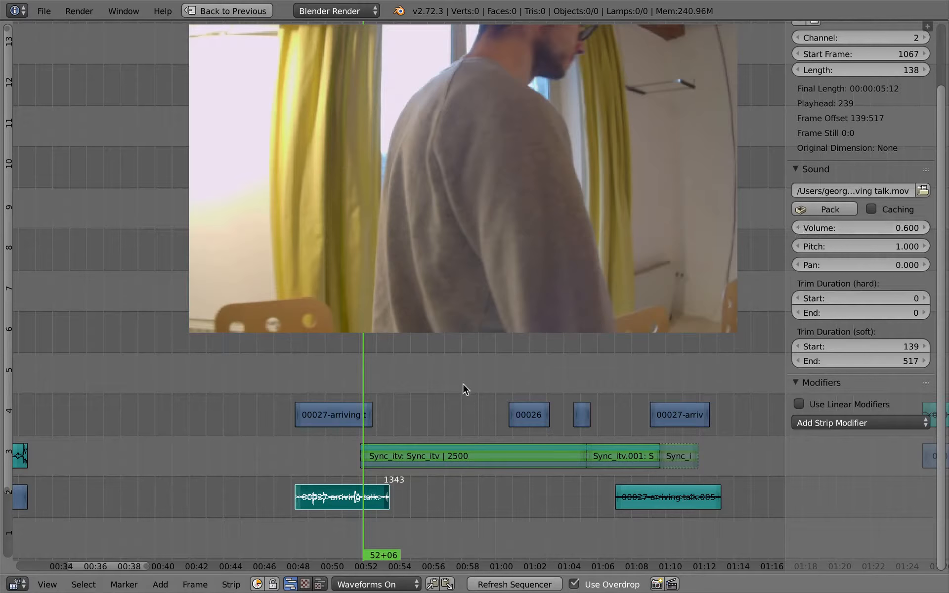
pyautogui.press('n')
pyautogui.click(349, 406)
pyautogui.hotkey('alt', 'a')
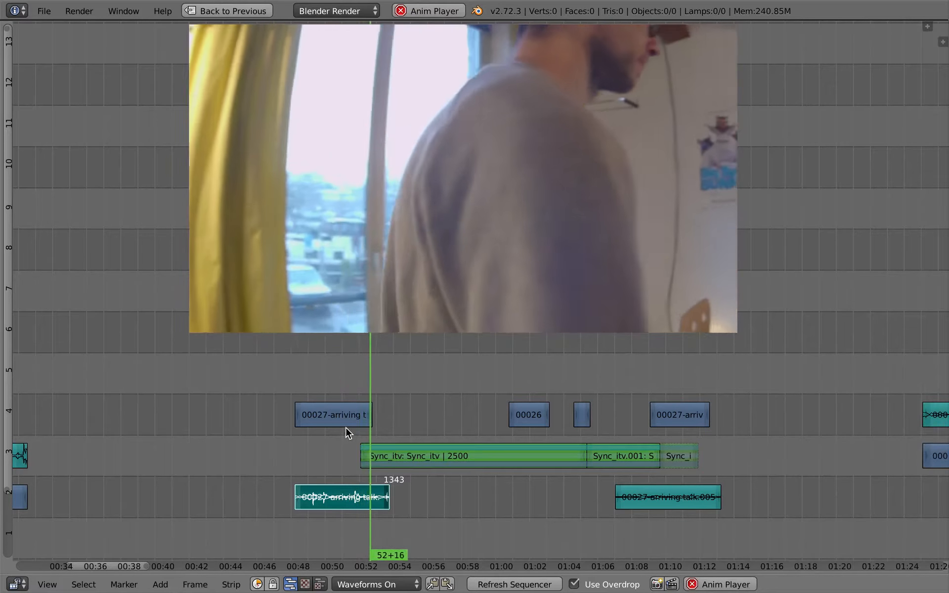
pyautogui.hotkey('alt', 'a')
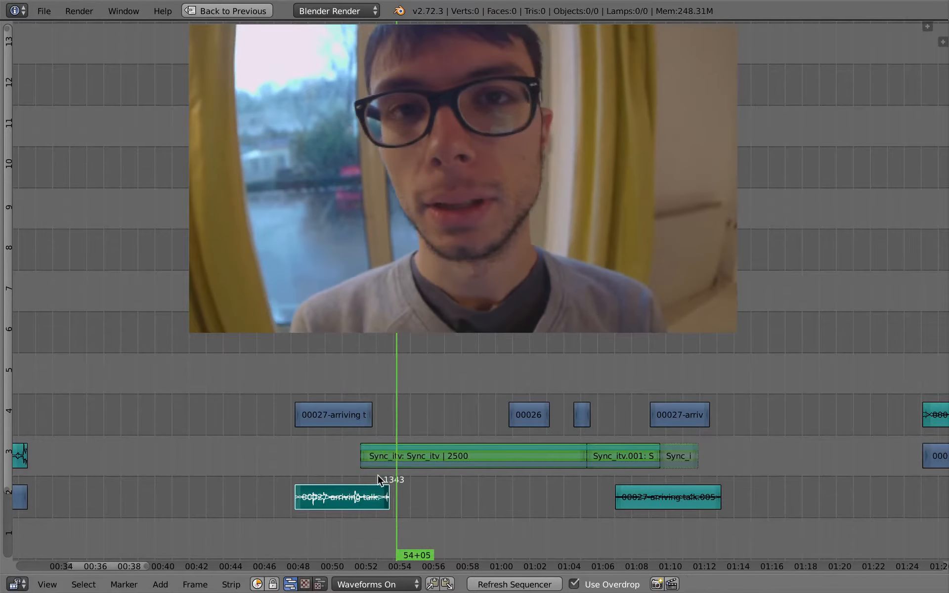
# Step: Keyframe the arriving audio's volume at 0.600 on 52+08 and at 0.000 on 53+19 to fade it out
pyautogui.moveTo(372, 472); pyautogui.dragTo(369, 470)
pyautogui.keyDown('ctrl'); pyautogui.moveTo(395, 507); pyautogui.dragTo(287, 474, button='middle'); pyautogui.keyUp('ctrl')
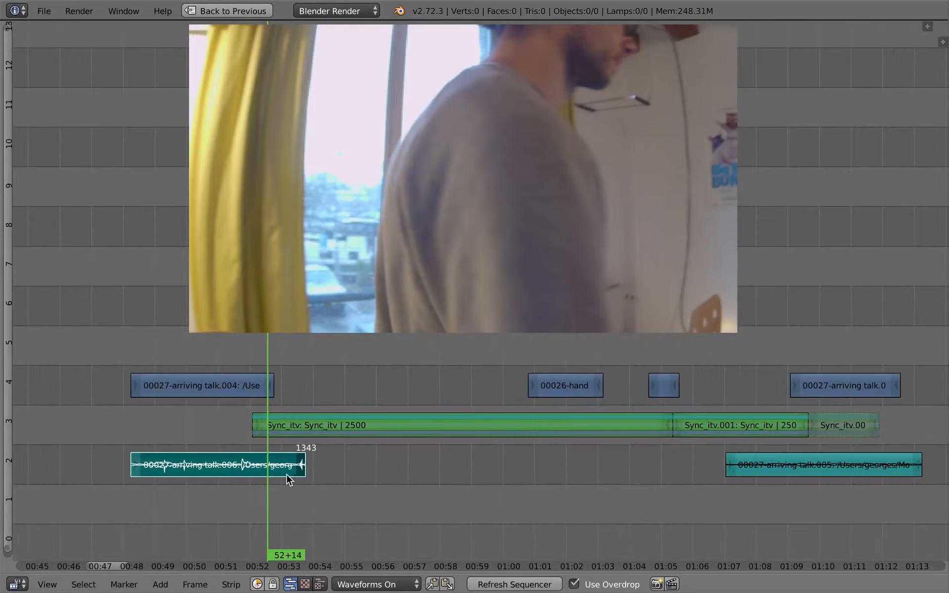
pyautogui.moveTo(265, 441); pyautogui.dragTo(258, 462)
pyautogui.press('n')
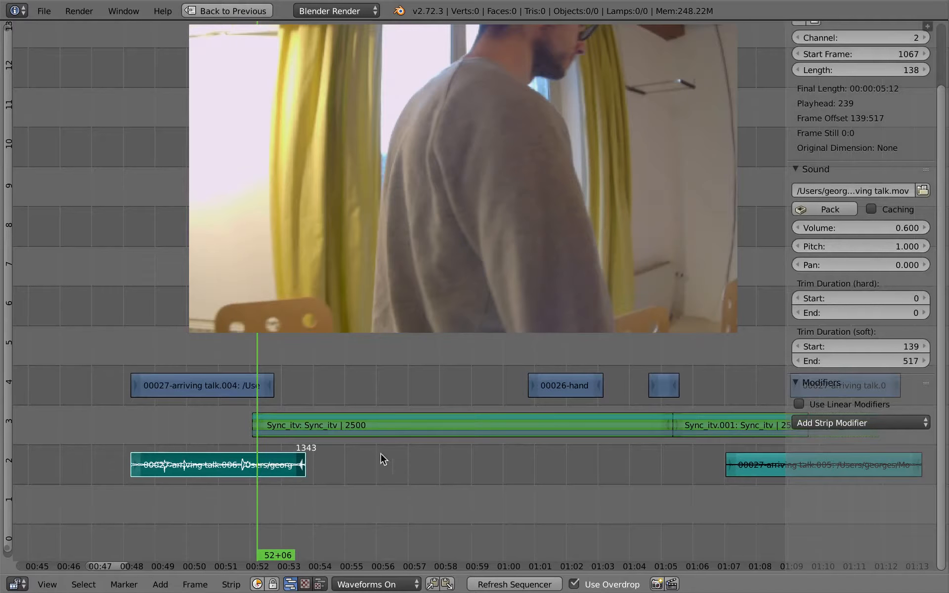
pyautogui.moveTo(258, 463)
pyautogui.mouseDown()
pyautogui.moveTo(275, 466)
pyautogui.moveTo(260, 469)
pyautogui.mouseUp()
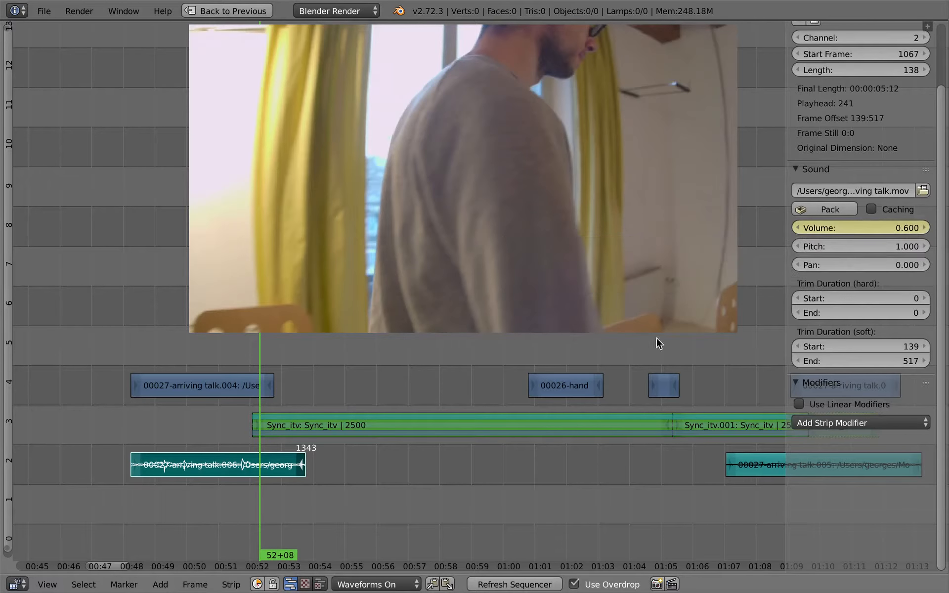
pyautogui.click(301, 445)
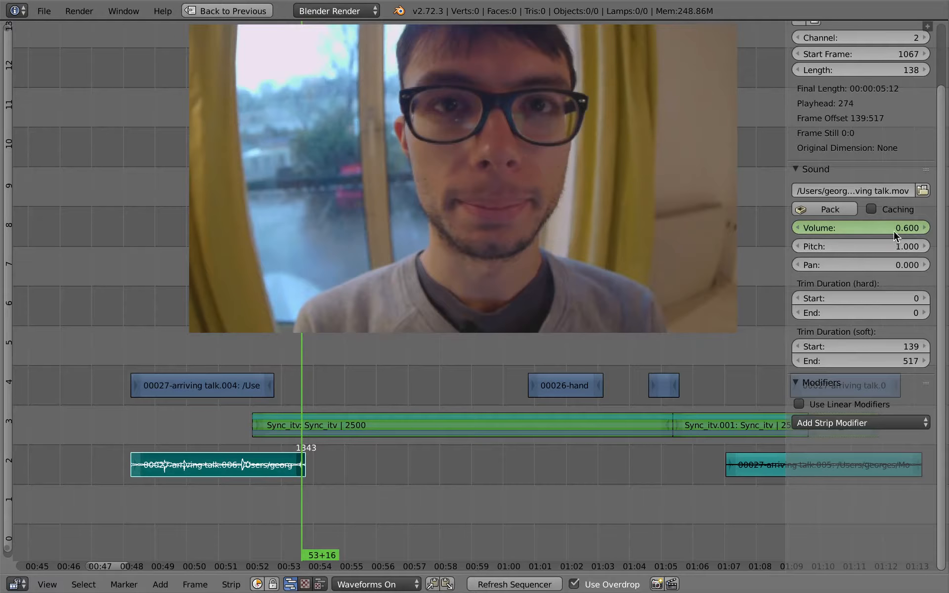
pyautogui.press('pagedown')
pyautogui.press('pageup')
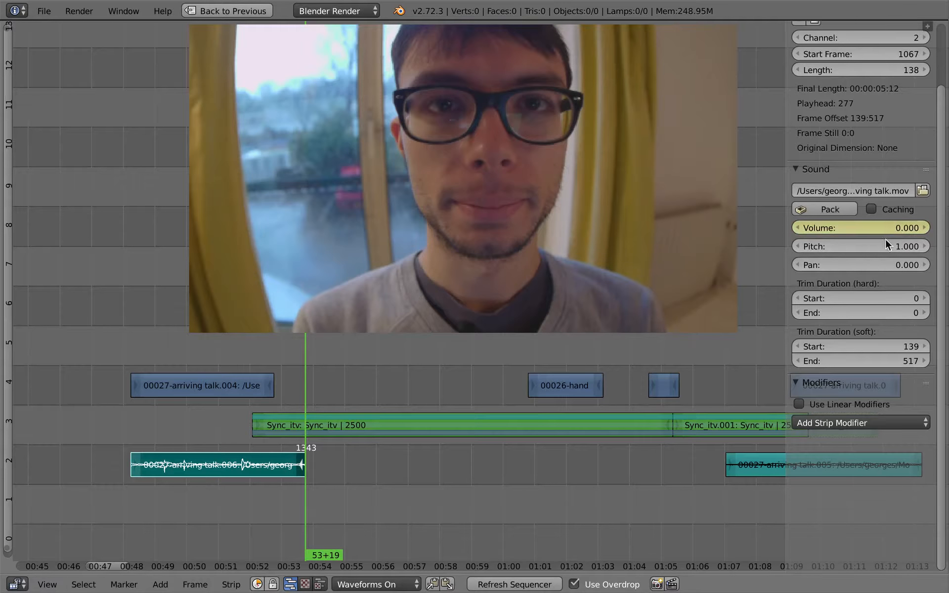
pyautogui.moveTo(271, 424)
pyautogui.mouseDown()
pyautogui.moveTo(257, 419)
pyautogui.moveTo(260, 430)
pyautogui.mouseUp()
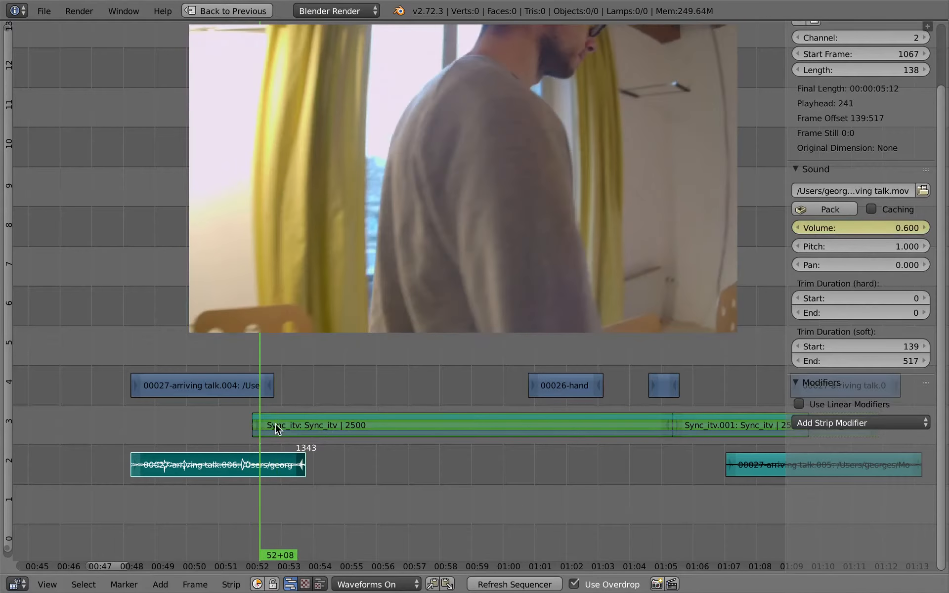
# Step: Restore the sequencer from full screen and switch the screen layout to Video Editing-fx
pyautogui.hotkey('ctrl', 'Up')
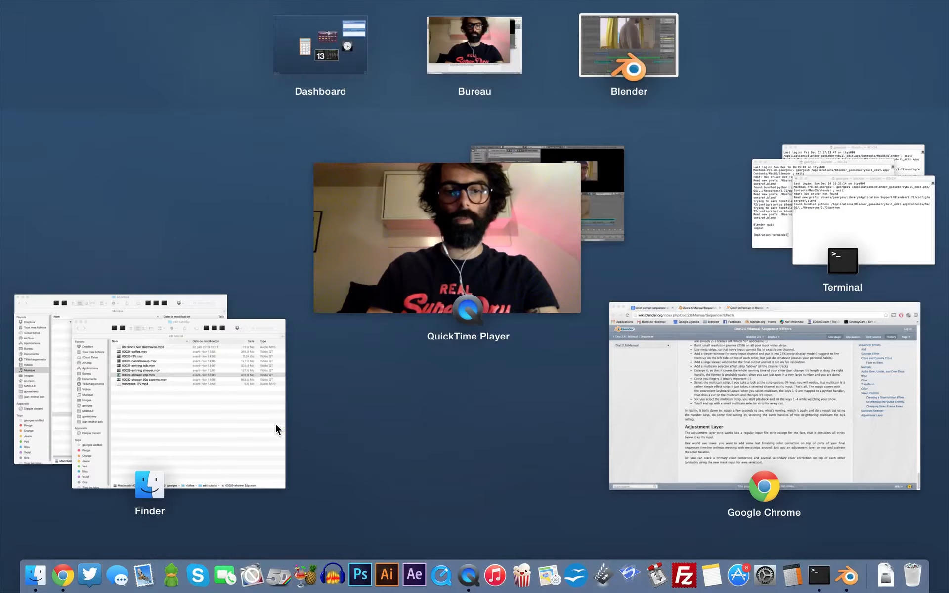
pyautogui.hotkey('ctrl', 'Up')
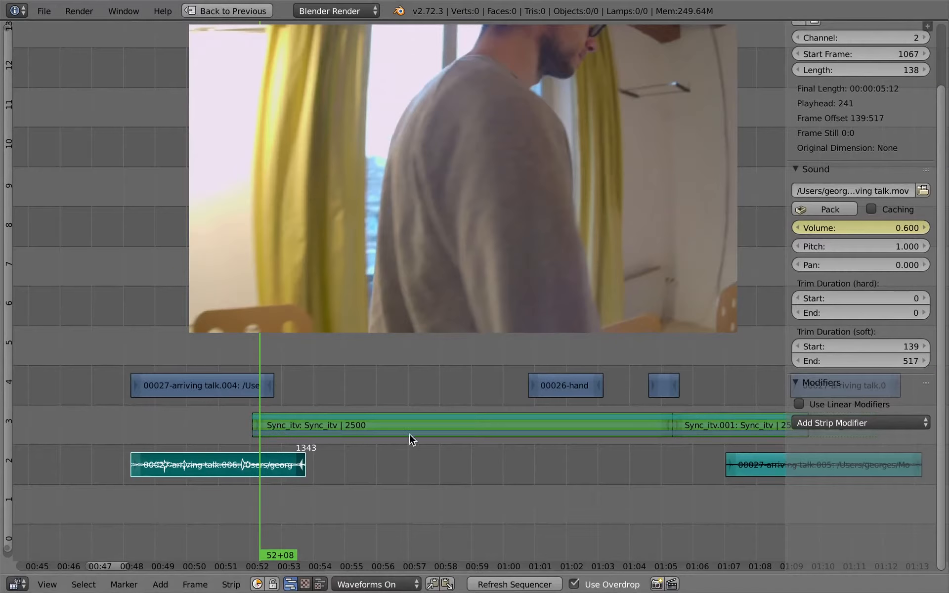
pyautogui.hotkey('shift', 'space')
pyautogui.click(191, 10)
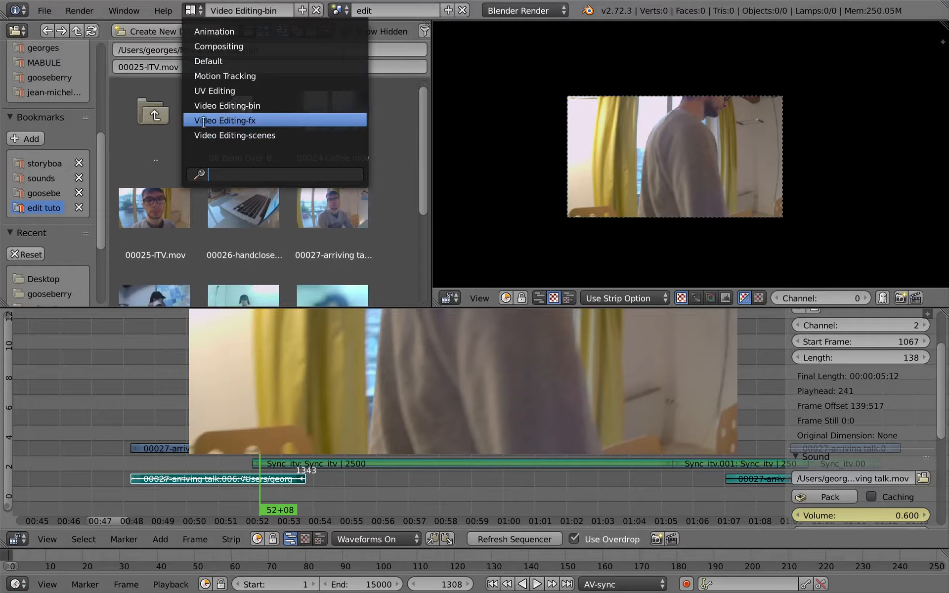
pyautogui.click(246, 120)
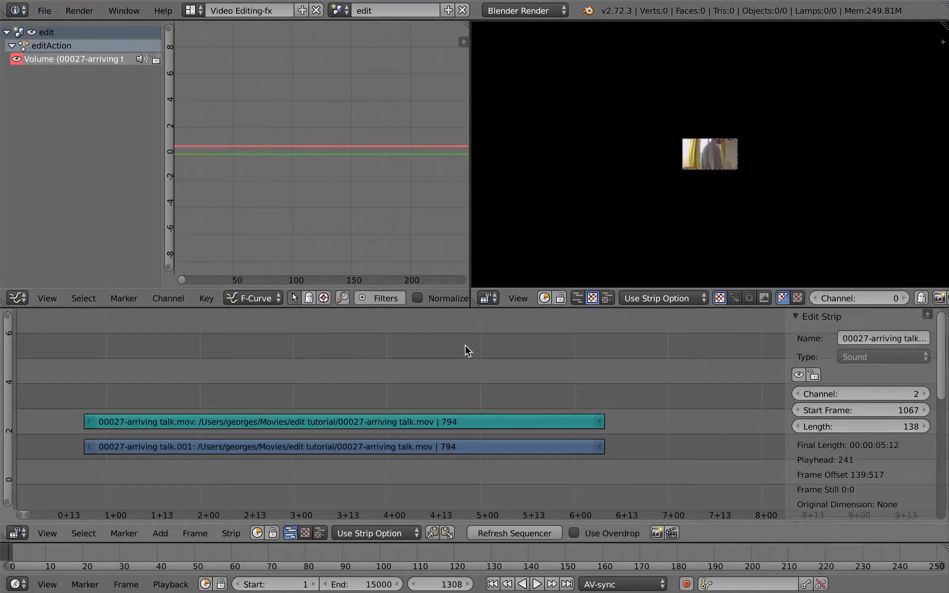
# Step: Frame the faded audio strip in the sequencer, its volume curve in the graph editor, and enlarge the preview
pyautogui.press('Home')
pyautogui.moveTo(183, 415); pyautogui.dragTo(257, 430, button='middle')
pyautogui.keyDown('ctrl'); pyautogui.moveTo(257, 430); pyautogui.dragTo(502, 407, button='middle'); pyautogui.keyUp('ctrl')
pyautogui.scroll(6, 439, 408)
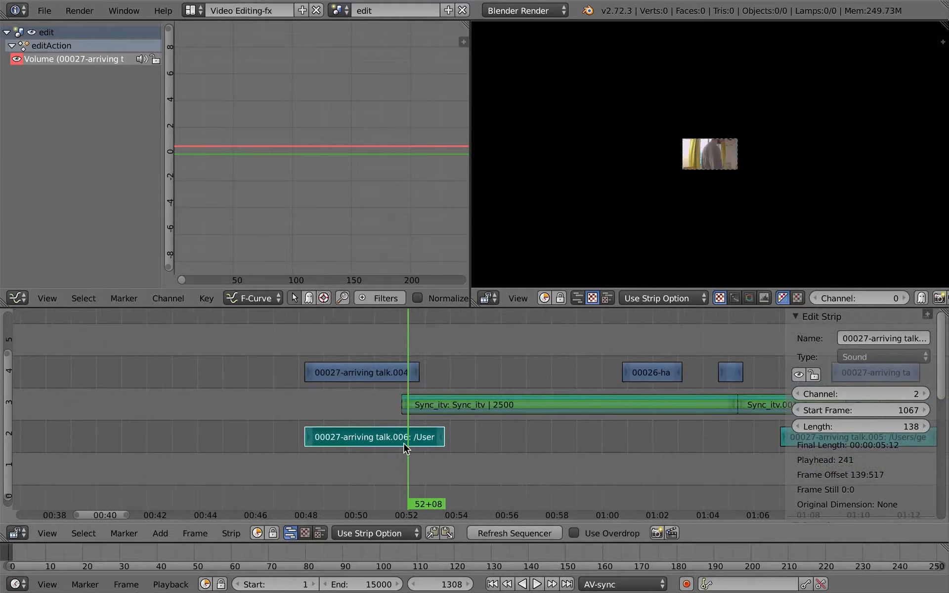
pyautogui.press('Home')
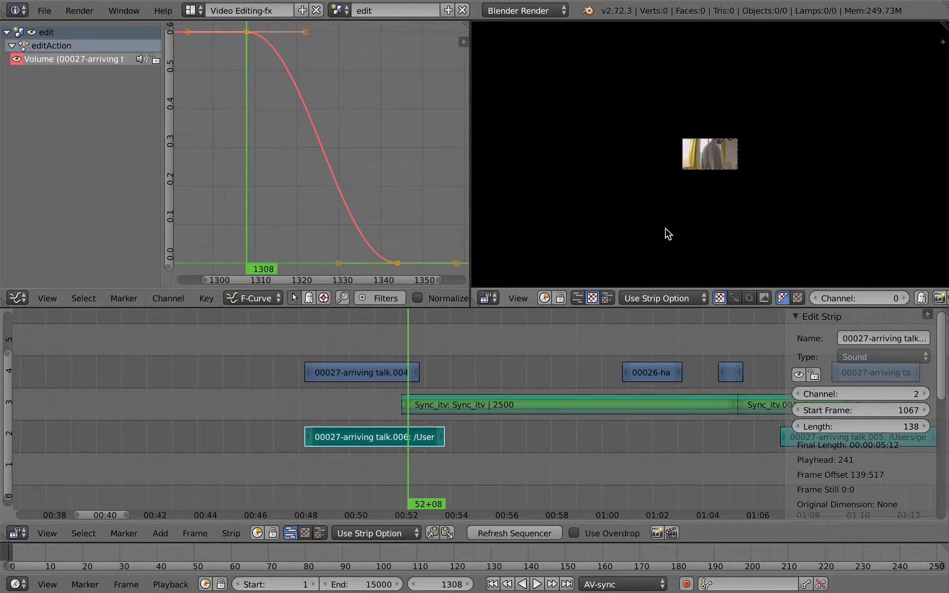
pyautogui.scroll(8, 655, 202)
pyautogui.moveTo(652, 165); pyautogui.dragTo(558, 282, button='middle')
pyautogui.moveTo(645, 158); pyautogui.dragTo(626, 180, button='middle')
pyautogui.scroll(4, 653, 189)
pyautogui.scroll(-2, 628, 186)
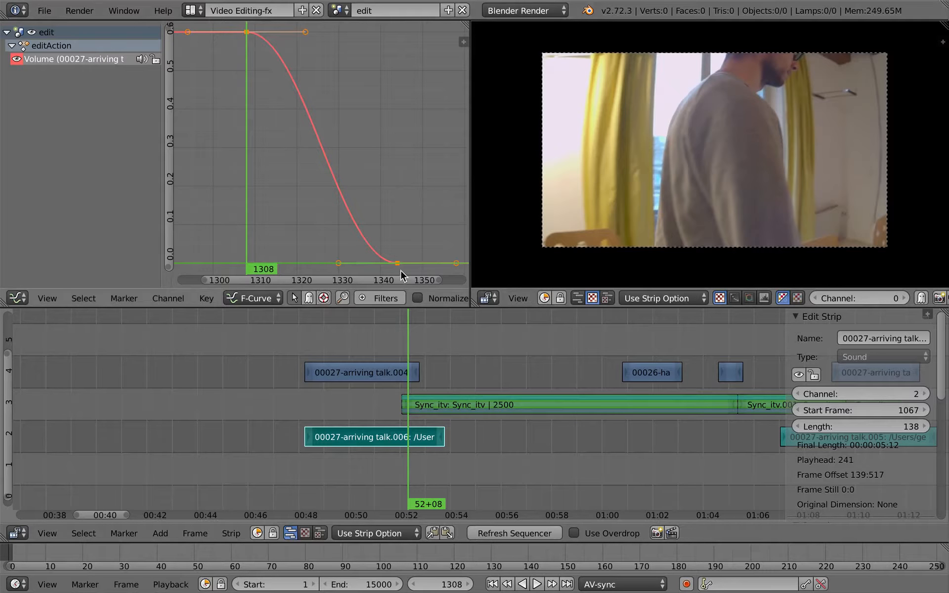
# Step: Shorten the volume curve's handles at frame 1308 and lengthen those of the zero-volume keyframe for a softer fade-out
pyautogui.press('g')
pyautogui.rightClick(256, 39)
pyautogui.press('s')
pyautogui.click(391, 192)
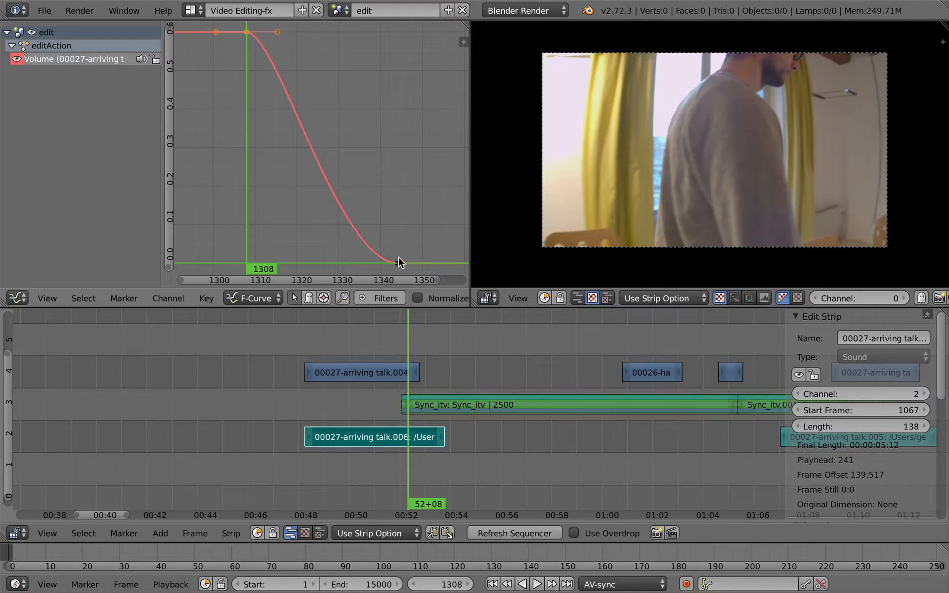
pyautogui.press('s')
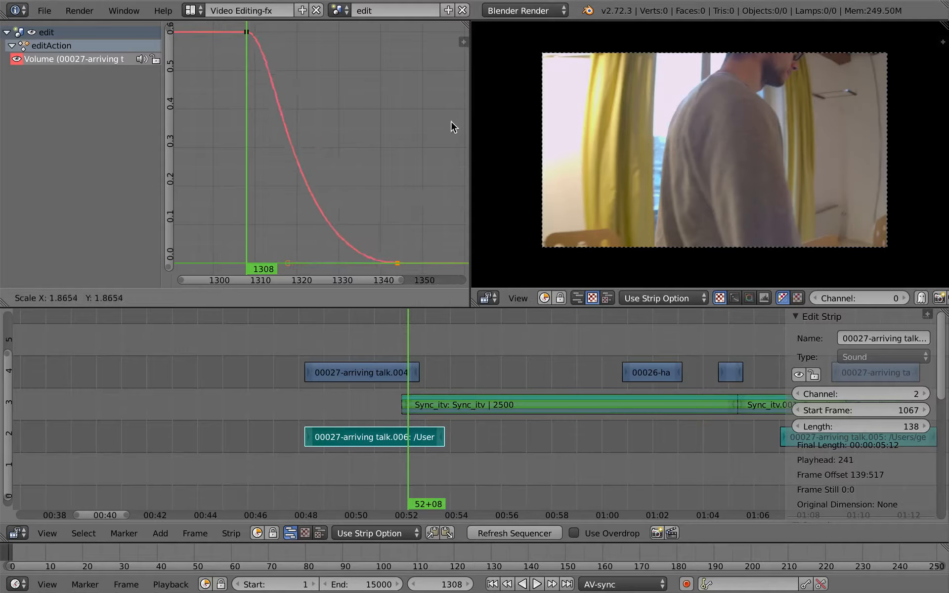
pyautogui.click(452, 121)
pyautogui.press('s')
pyautogui.click(362, 186)
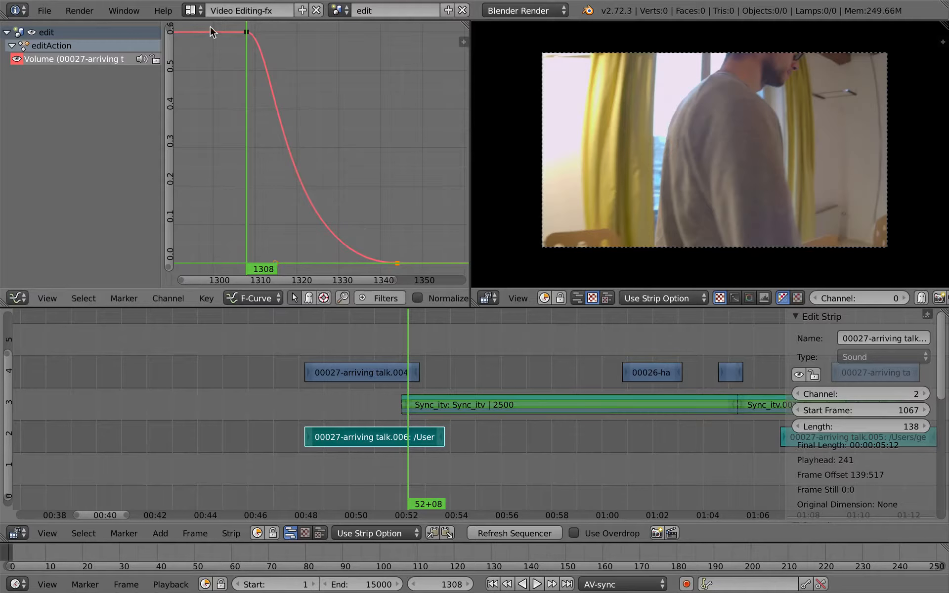
# Step: Return to the Video Editing-bin layout, maximize the sequencer and hide the strip properties
pyautogui.click(192, 10)
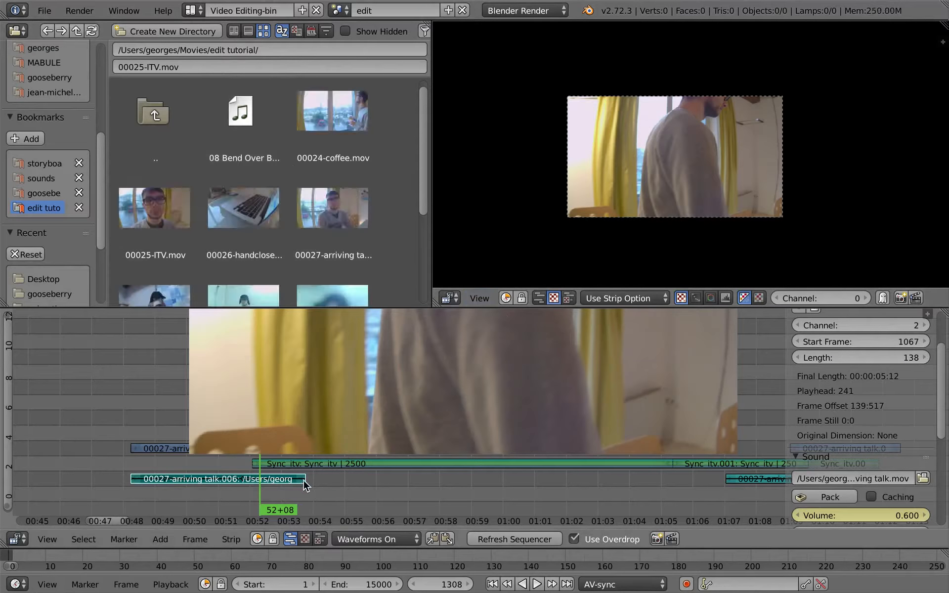
pyautogui.hotkey('ctrl', 'Up')
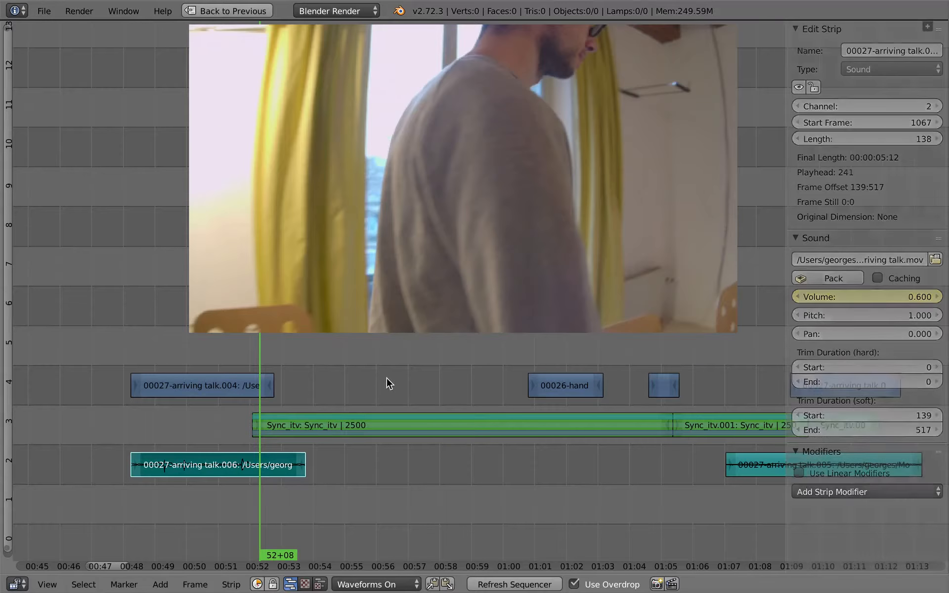
pyautogui.press('n')
# Step: Play back the transition into the interview with the reshaped audio fade
pyautogui.hotkey('alt', 'a')
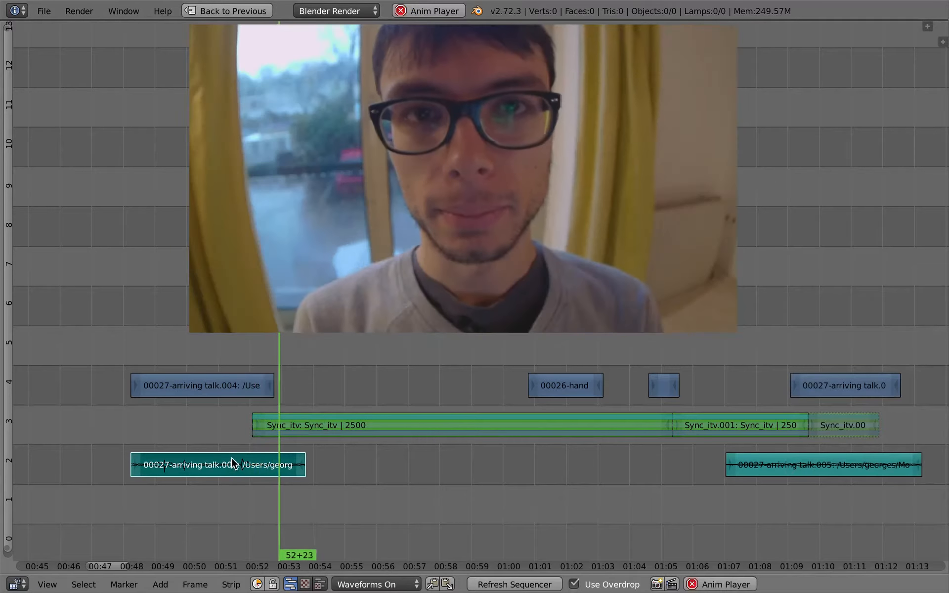
pyautogui.hotkey('alt', 'a')
pyautogui.click(203, 415)
pyautogui.hotkey('alt', 'a')
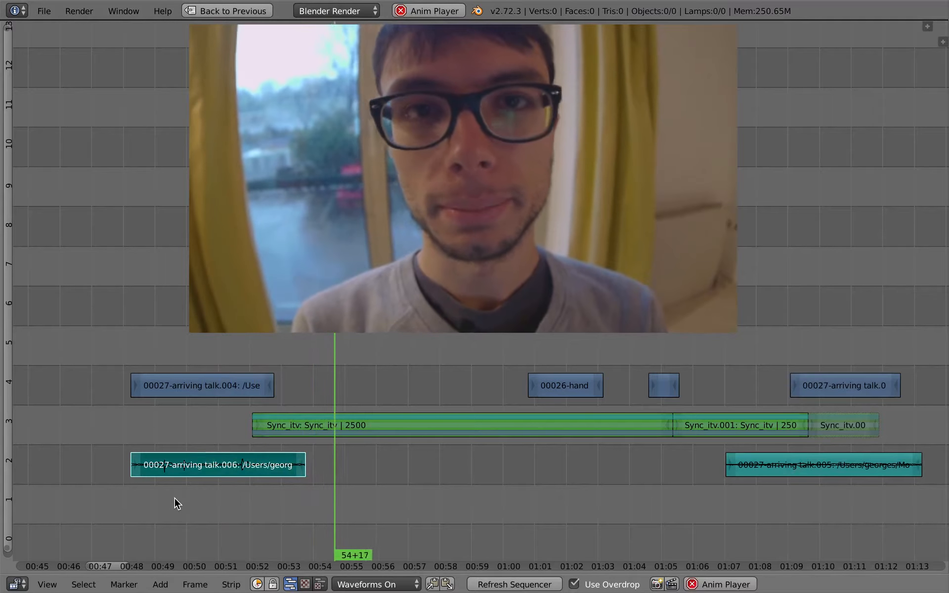
# Step: Review the rest of the edit to about 01:12, stop playback, and scrub back through the interview to the opening shot
pyautogui.scroll(-3, 343, 493)
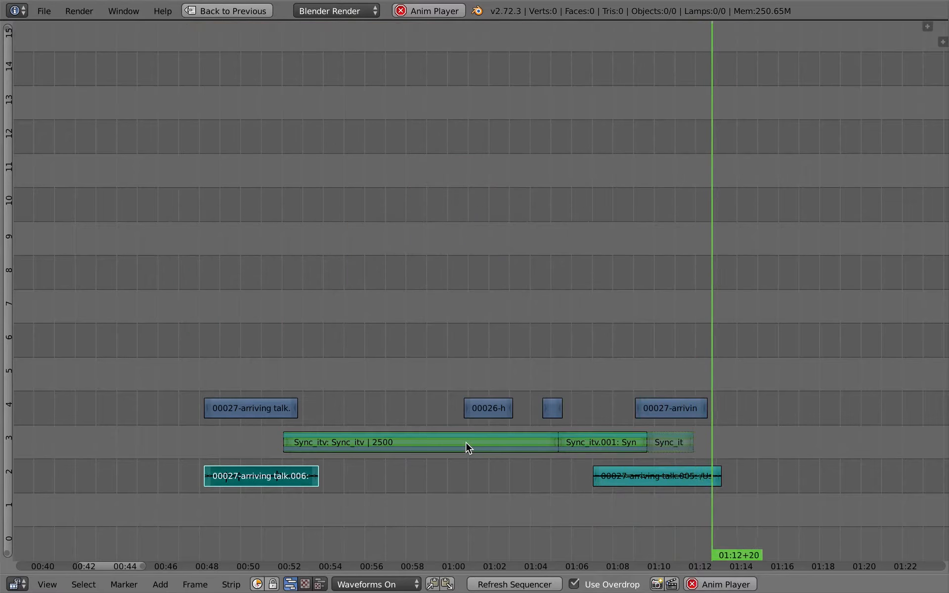
pyautogui.hotkey('alt', 'a')
pyautogui.moveTo(221, 421); pyautogui.dragTo(425, 443)
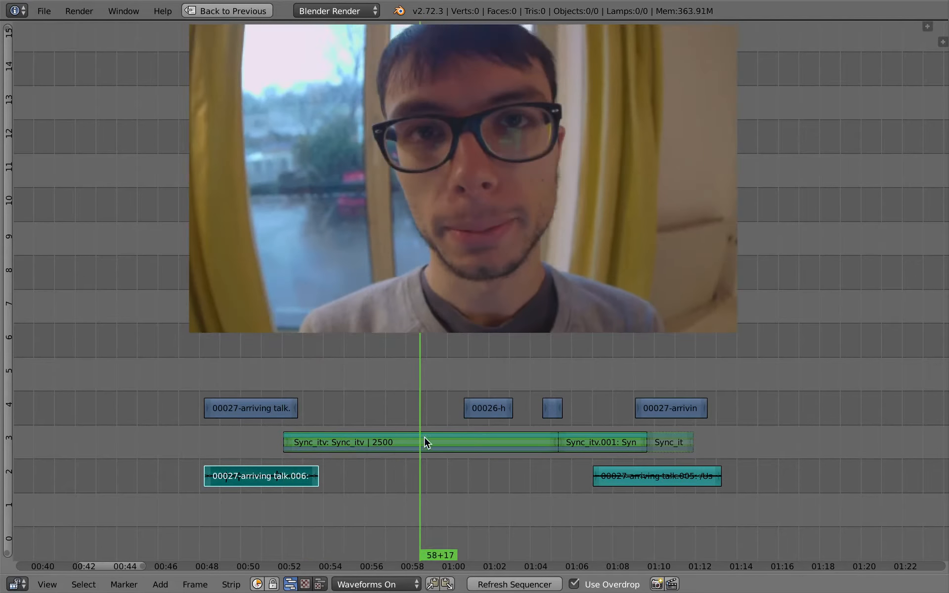
pyautogui.scroll(-2, 433, 468)
pyautogui.moveTo(434, 470); pyautogui.dragTo(386, 448, button='middle')
pyautogui.moveTo(372, 424); pyautogui.dragTo(222, 392)
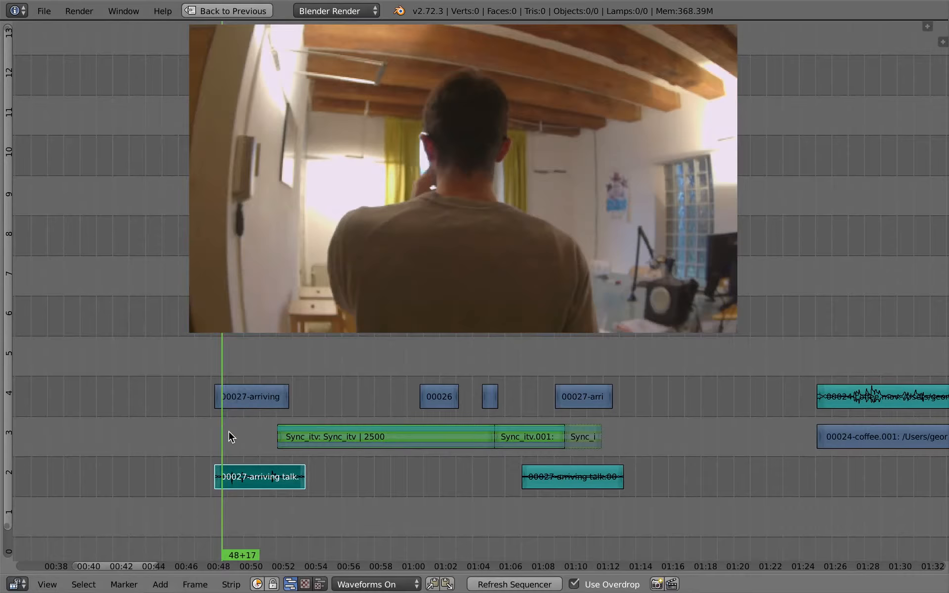
# Step: Scrub the start of the interview, select the first arriving talk video strip, and inspect the shot at 50+24
pyautogui.moveTo(228, 432); pyautogui.dragTo(336, 425)
pyautogui.moveTo(465, 315); pyautogui.dragTo(459, 326, button='middle')
pyautogui.keyDown('ctrl'); pyautogui.moveTo(375, 419); pyautogui.dragTo(369, 444, button='middle'); pyautogui.keyUp('ctrl')
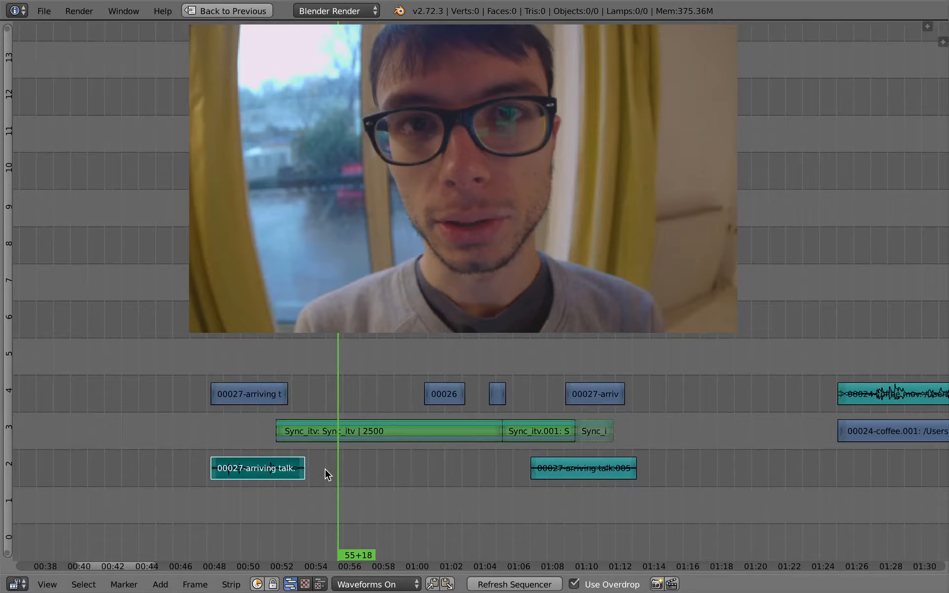
pyautogui.moveTo(324, 470); pyautogui.dragTo(324, 473, button='middle')
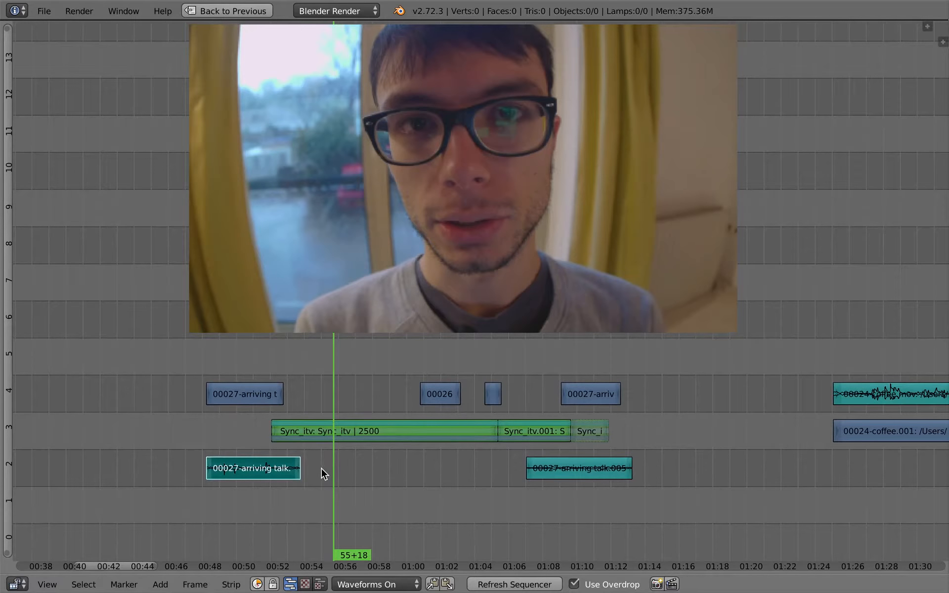
pyautogui.moveTo(247, 394); pyautogui.dragTo(249, 384, button='right')
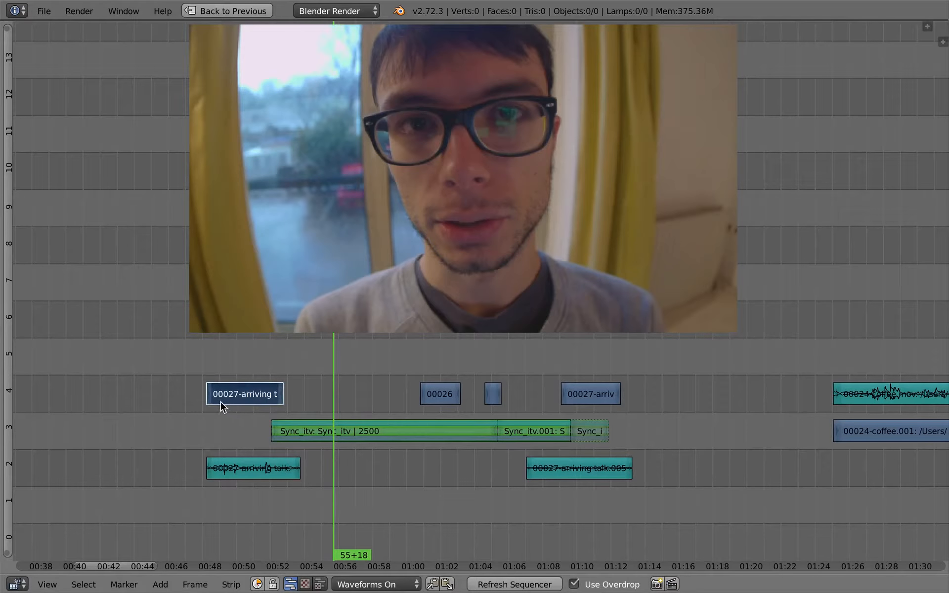
pyautogui.moveTo(415, 450); pyautogui.dragTo(340, 458, button='middle')
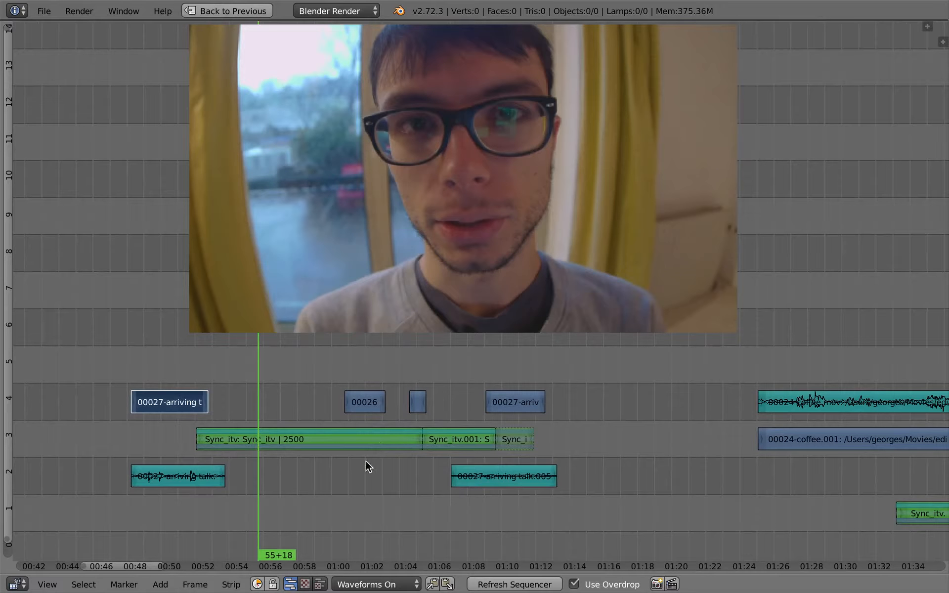
pyautogui.press('super+Tab')
pyautogui.press('super+shift+Tab')
pyautogui.click(177, 403)
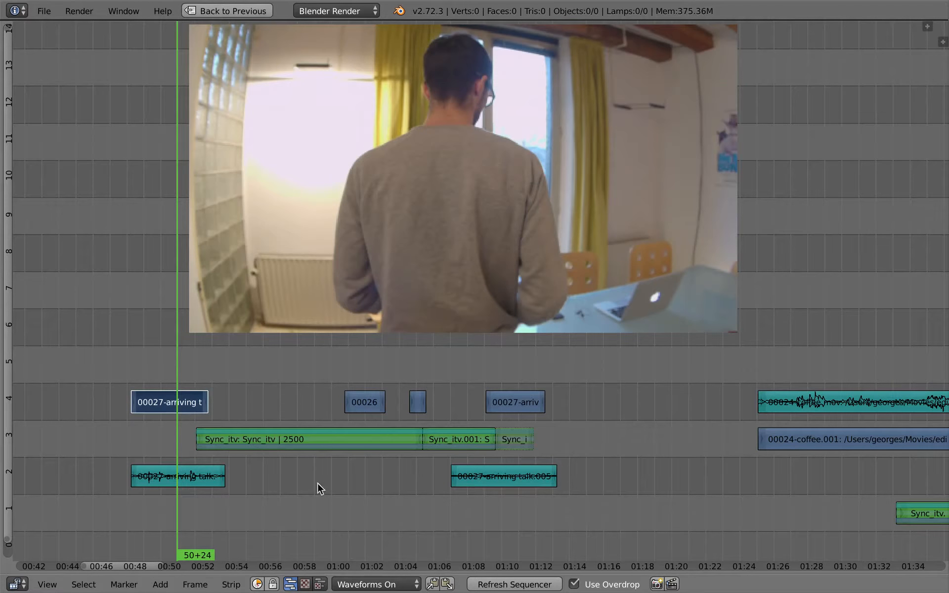
# Step: Select the first Sync_itv strip, play the transition into it, and scrub through the interview to 01:00+02
pyautogui.moveTo(270, 479); pyautogui.dragTo(363, 463, button='middle')
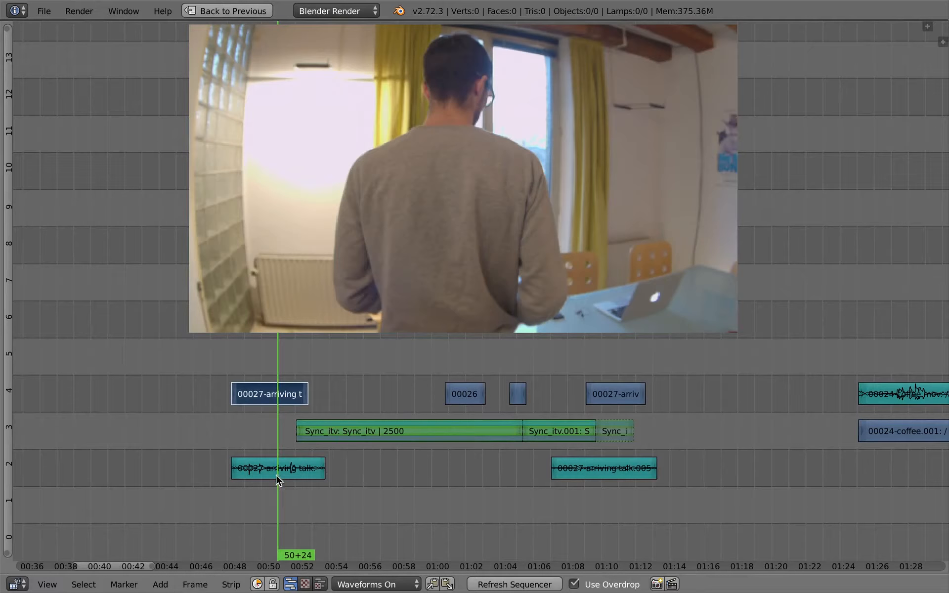
pyautogui.rightClick(372, 445)
pyautogui.press('KP_Decimal')
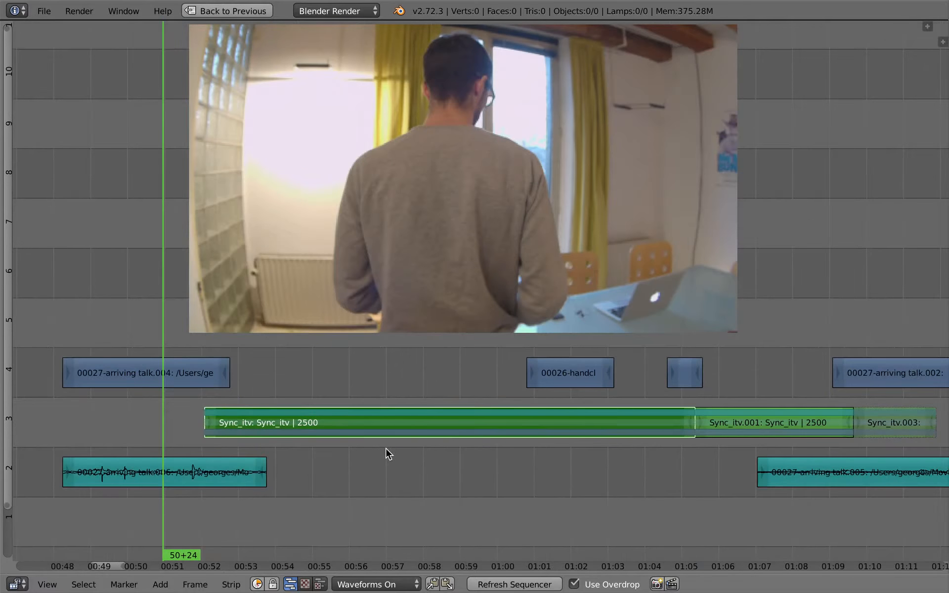
pyautogui.scroll(-3, 364, 445)
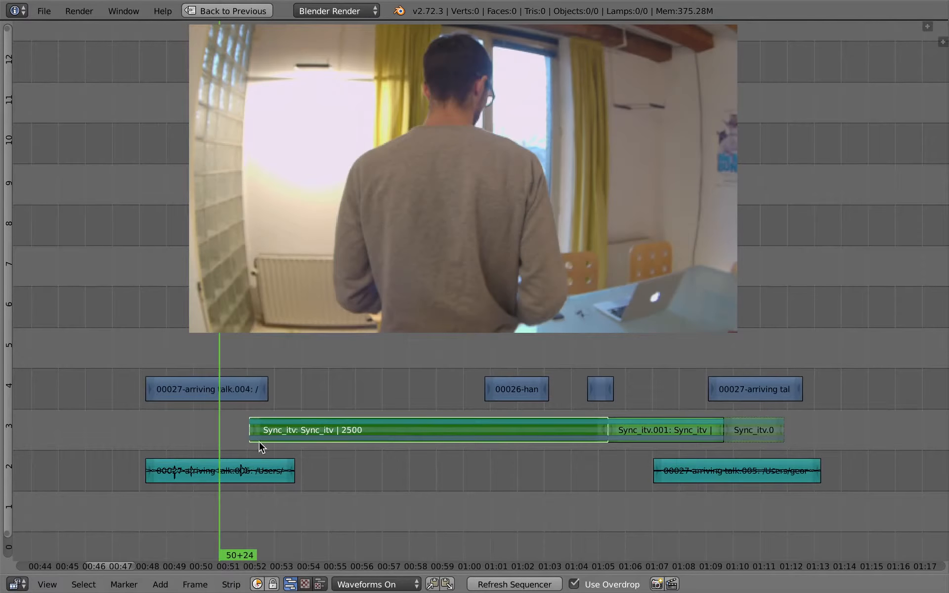
pyautogui.moveTo(251, 429)
pyautogui.mouseDown()
pyautogui.moveTo(252, 414)
pyautogui.moveTo(300, 429)
pyautogui.moveTo(248, 431)
pyautogui.mouseUp()
pyautogui.hotkey('alt', 'a')
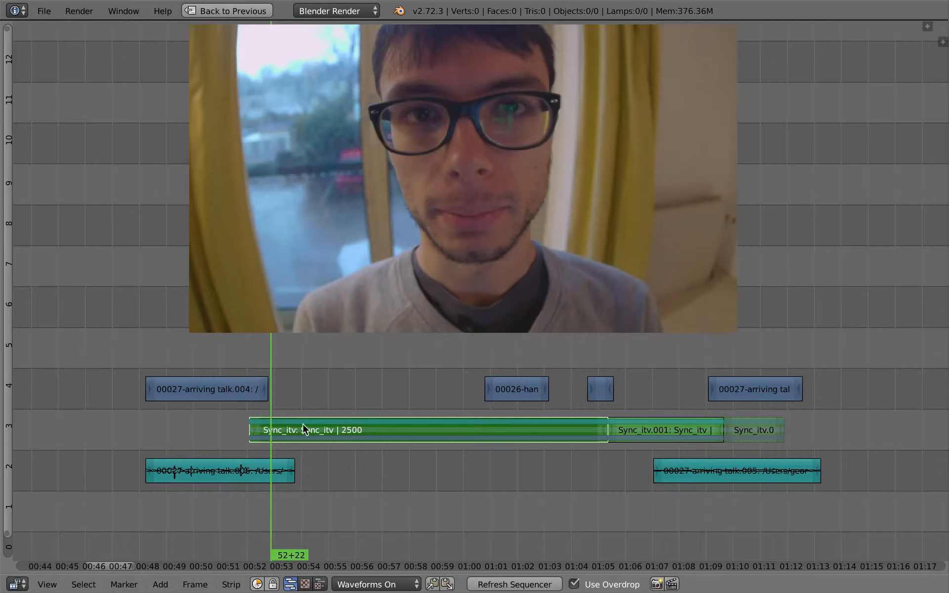
pyautogui.scroll(5, 331, 445)
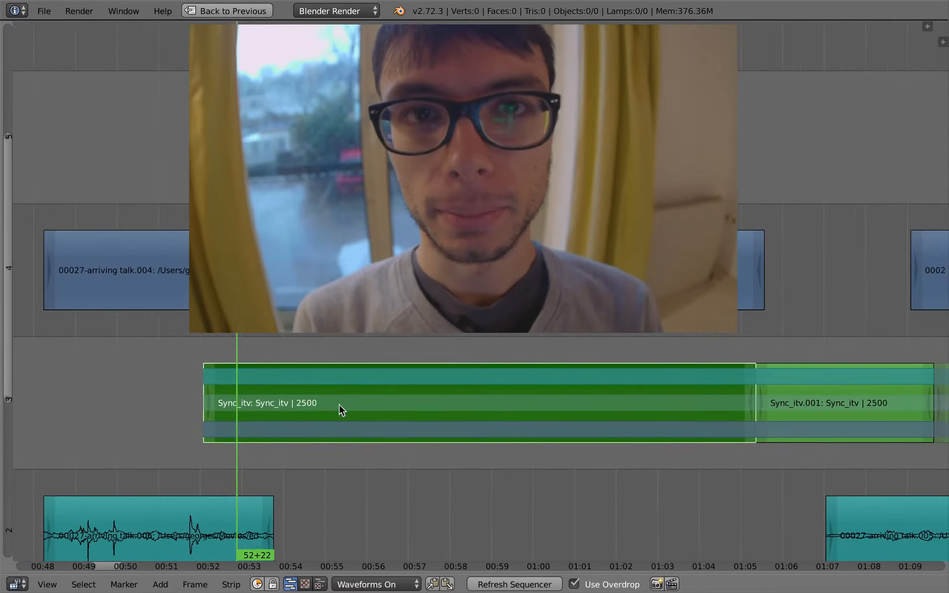
pyautogui.moveTo(338, 406); pyautogui.dragTo(622, 410)
pyautogui.keyDown('ctrl'); pyautogui.moveTo(500, 451); pyautogui.dragTo(498, 436, button='middle'); pyautogui.keyUp('ctrl')
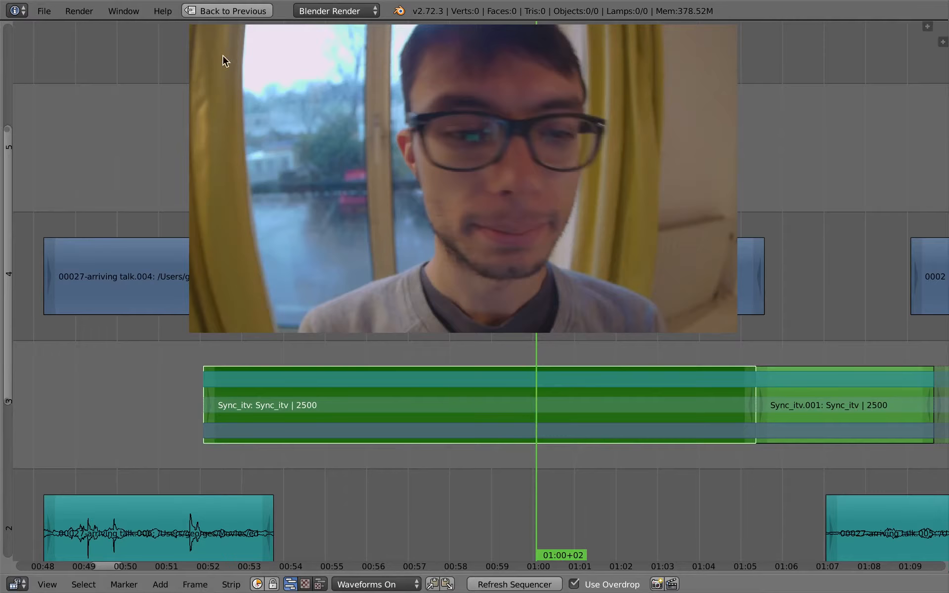
# Step: Switch from the edit scene to the Sync_itv scene and show all its strips in a maximized sequencer
pyautogui.hotkey('ctrl', 'Up')
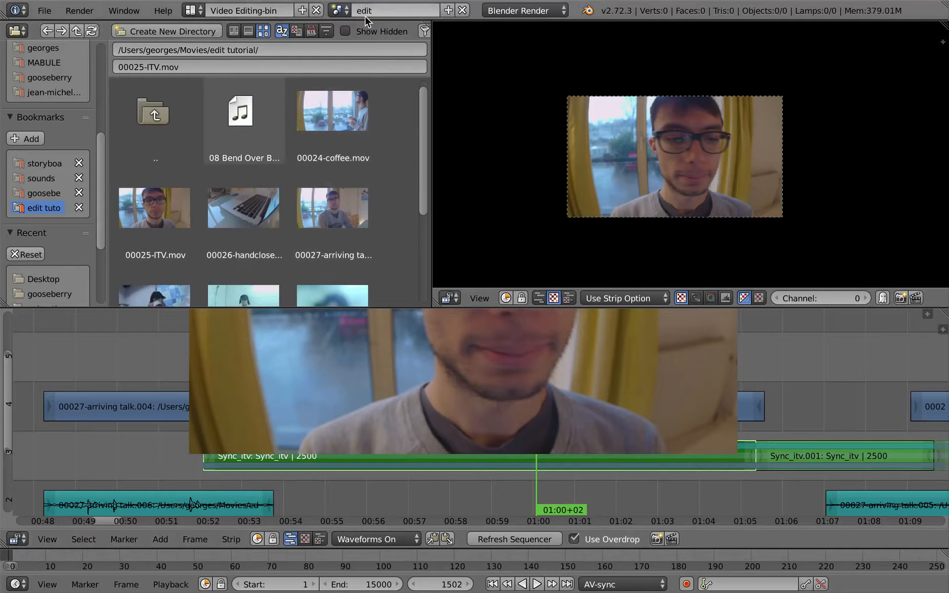
pyautogui.click(346, 12)
pyautogui.click(356, 46)
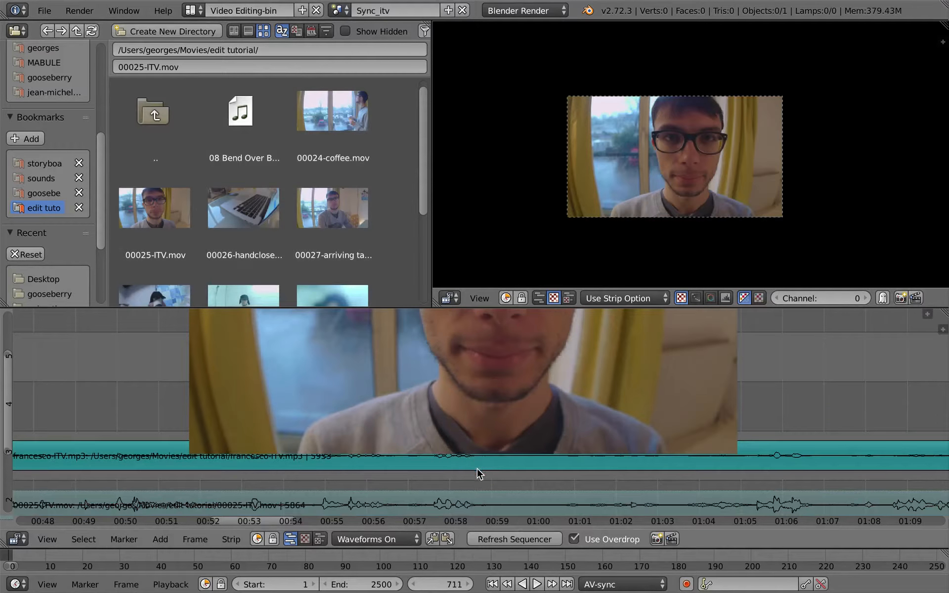
pyautogui.hotkey('ctrl', 'Up')
pyautogui.keyDown('ctrl'); pyautogui.moveTo(463, 470); pyautogui.dragTo(404, 484, button='middle'); pyautogui.keyUp('ctrl')
pyautogui.moveTo(426, 460); pyautogui.dragTo(398, 351, button='middle')
pyautogui.keyDown('ctrl'); pyautogui.moveTo(417, 482); pyautogui.dragTo(401, 497, button='middle'); pyautogui.keyUp('ctrl')
# Step: Cut the 00025-ITV video strip on channel 1 at 28+11 and again at 39+10
pyautogui.rightClick(401, 497)
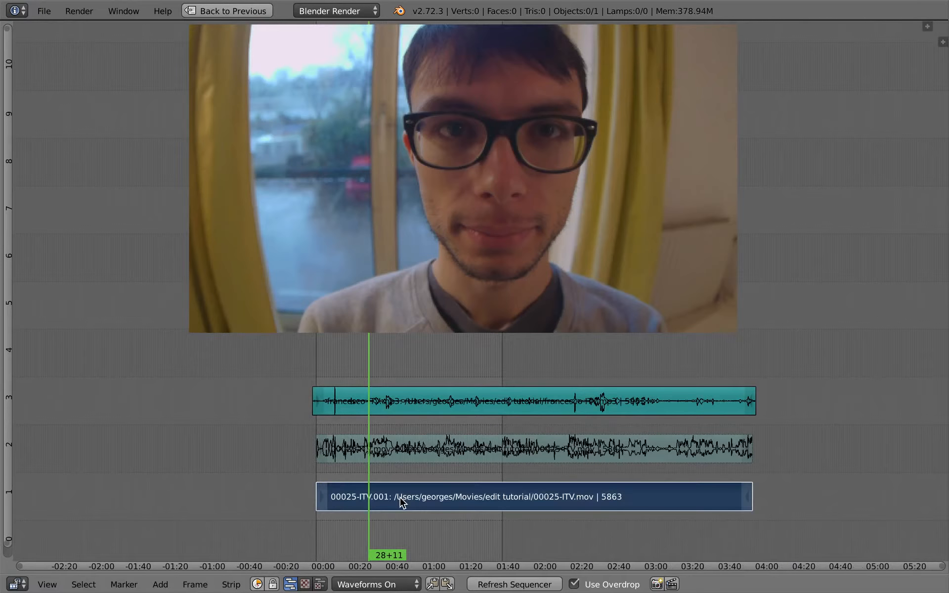
pyautogui.press('k')
pyautogui.moveTo(377, 486); pyautogui.dragTo(389, 495)
pyautogui.press('k')
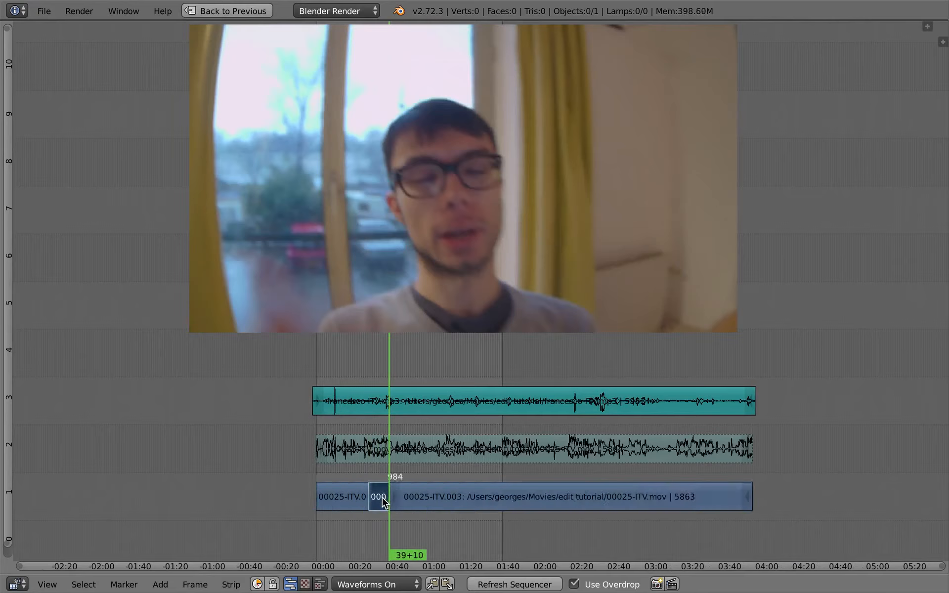
# Step: Duplicate the short cut interview segment twice, placing both copies apart from each other on channel 4 above the audio
pyautogui.hotkey('shift', 'd')
pyautogui.click(380, 376)
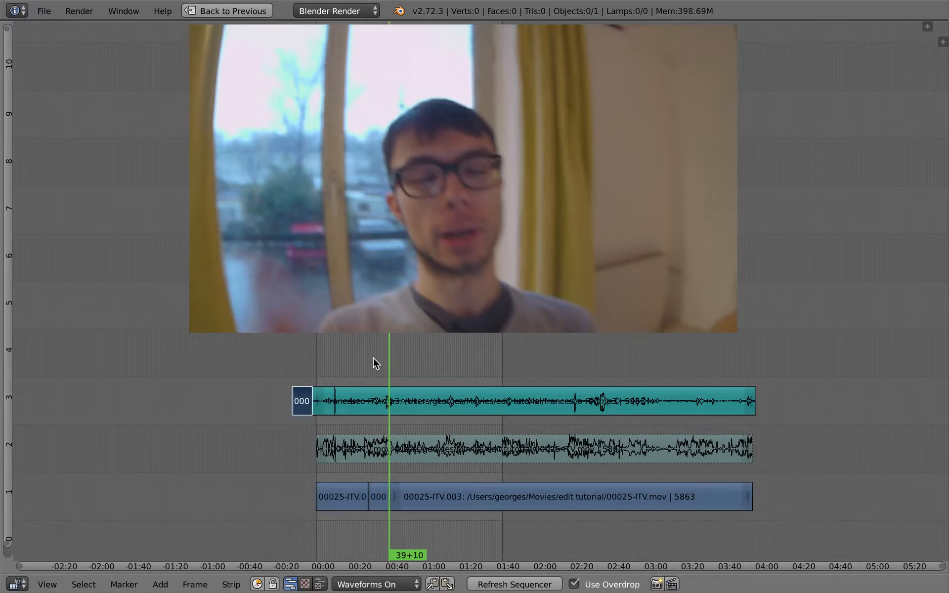
pyautogui.click(322, 376)
pyautogui.press('g')
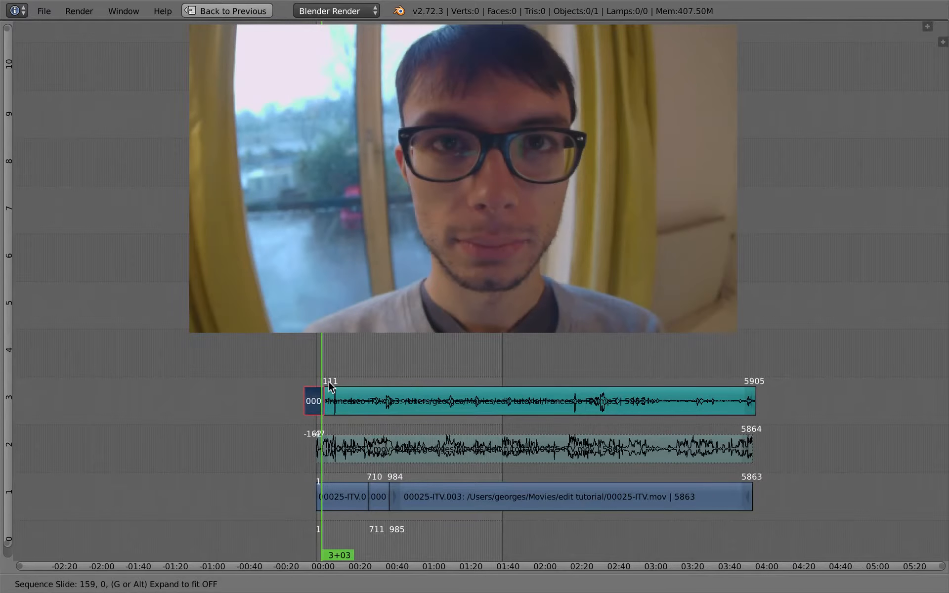
pyautogui.click(409, 333)
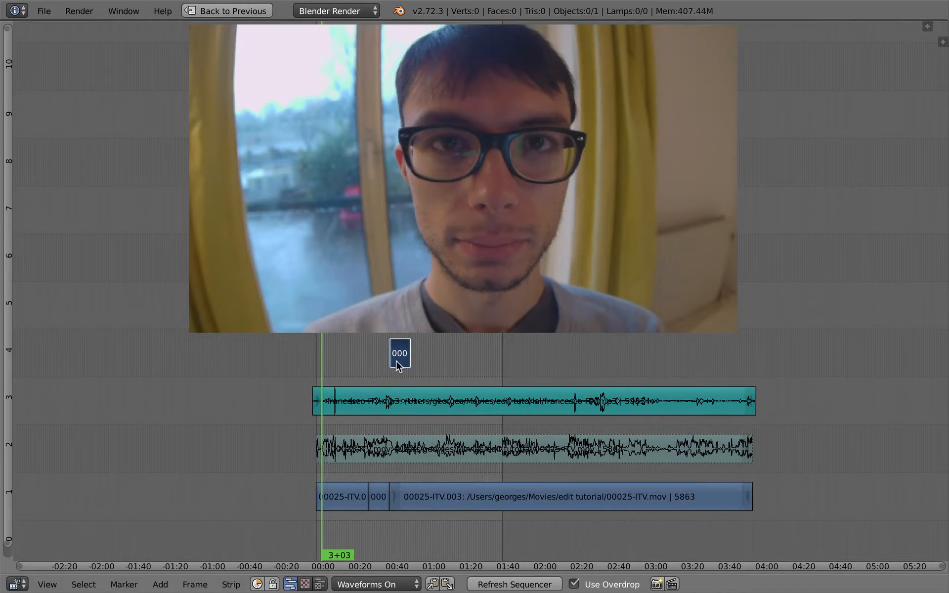
pyautogui.hotkey('shift', 'd')
pyautogui.click(360, 370)
pyautogui.click(372, 382)
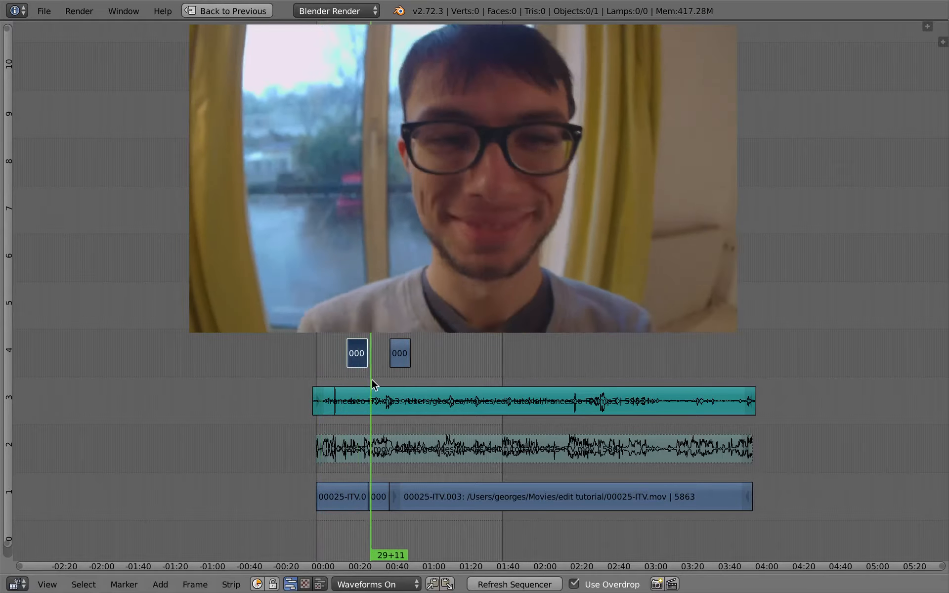
# Step: Return to the edit scene and frame the interview strips in a maximized sequencer
pyautogui.hotkey('ctrl', 'Up')
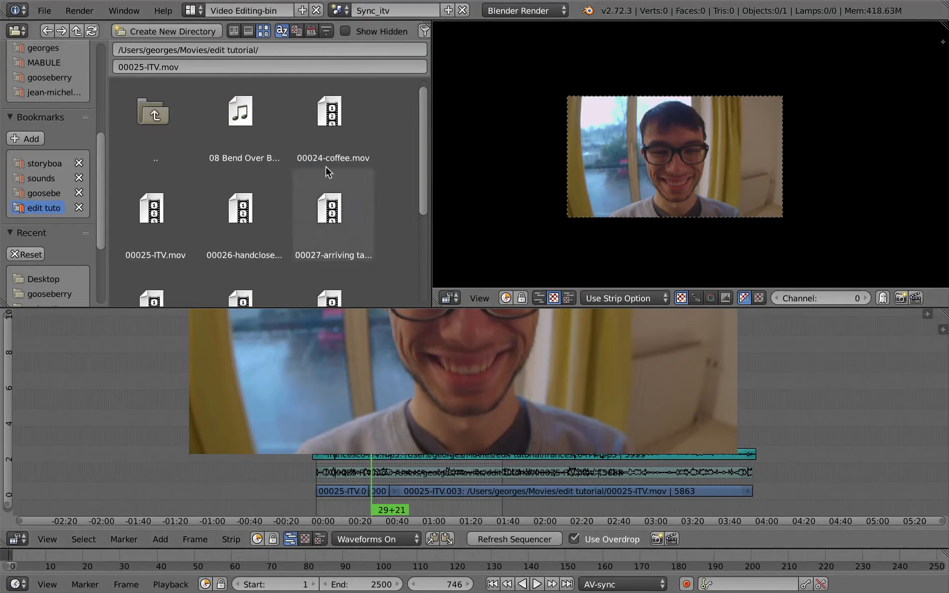
pyautogui.click(338, 10)
pyautogui.click(348, 31)
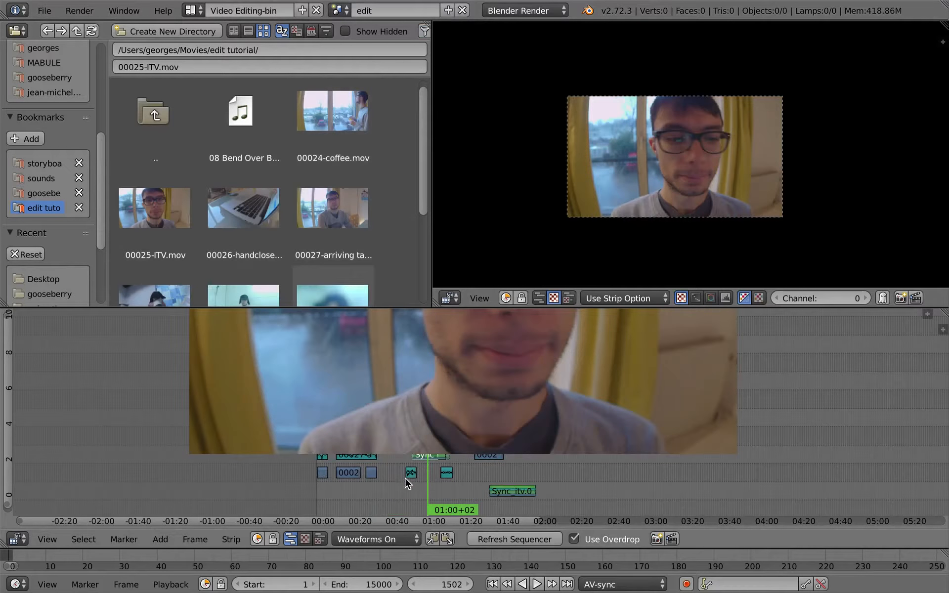
pyautogui.hotkey('ctrl', 'Up')
pyautogui.scroll(6, 440, 467)
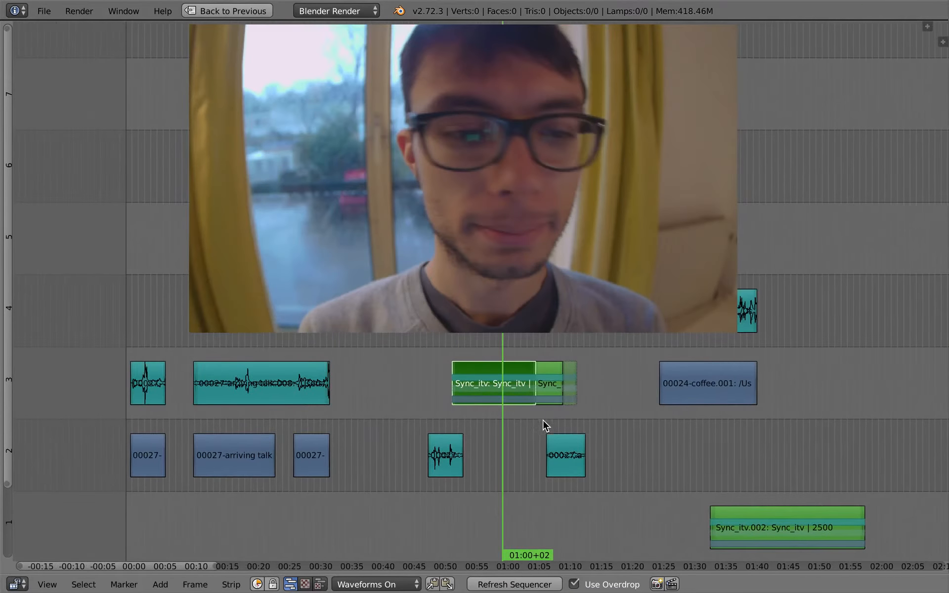
pyautogui.keyDown('ctrl'); pyautogui.moveTo(543, 419); pyautogui.dragTo(633, 414, button='middle'); pyautogui.keyUp('ctrl')
pyautogui.moveTo(465, 431); pyautogui.dragTo(719, 542, button='middle')
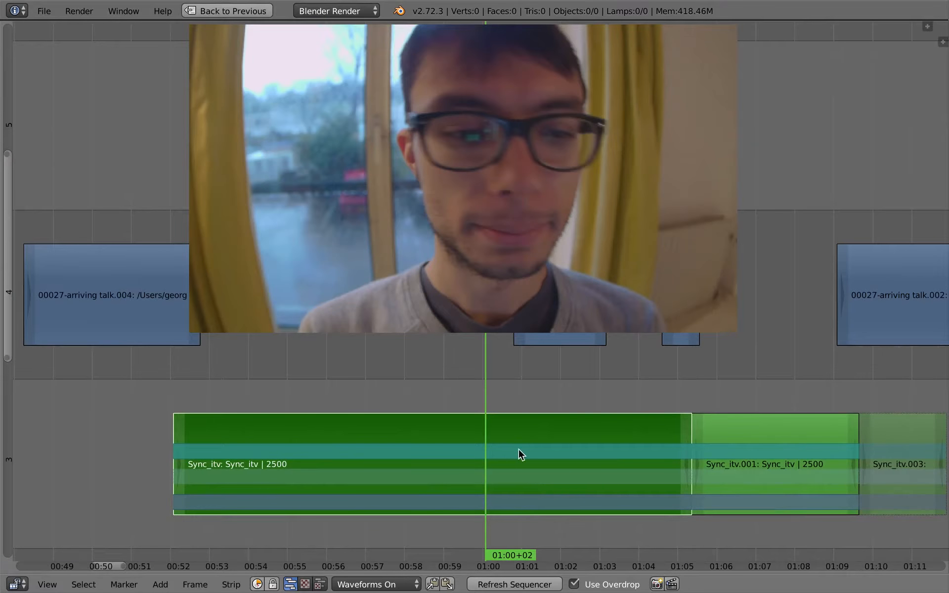
# Step: Duplicate the first Sync_itv strip and place the copy on channel 7, well beyond the end of the edit
pyautogui.keyDown('ctrl'); pyautogui.moveTo(802, 425); pyautogui.dragTo(534, 477, button='middle'); pyautogui.keyUp('ctrl')
pyautogui.hotkey('shift', 'd')
pyautogui.click(879, 260)
pyautogui.moveTo(775, 351); pyautogui.dragTo(375, 372, button='middle')
pyautogui.moveTo(422, 287); pyautogui.dragTo(460, 426, button='middle')
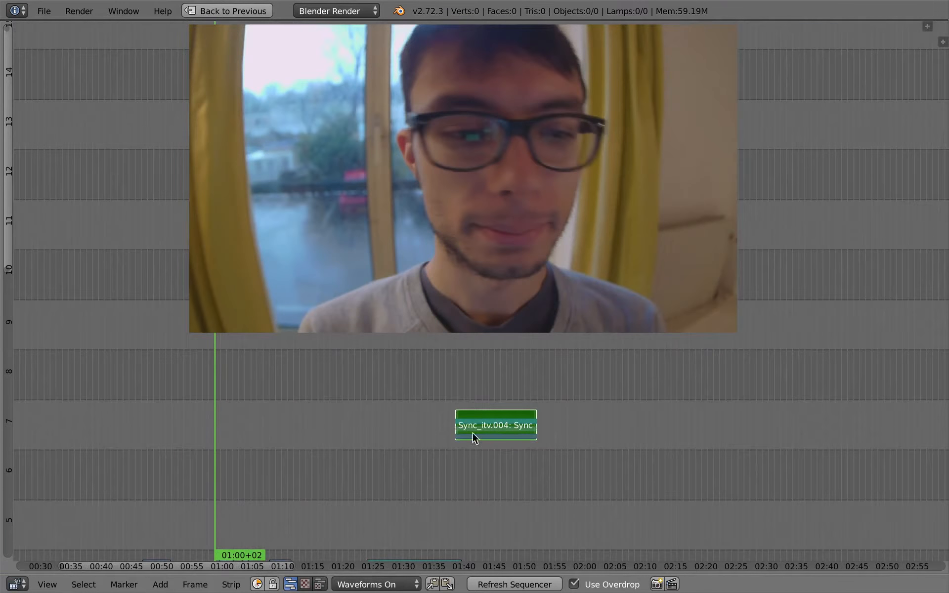
pyautogui.press('g')
pyautogui.click(867, 431)
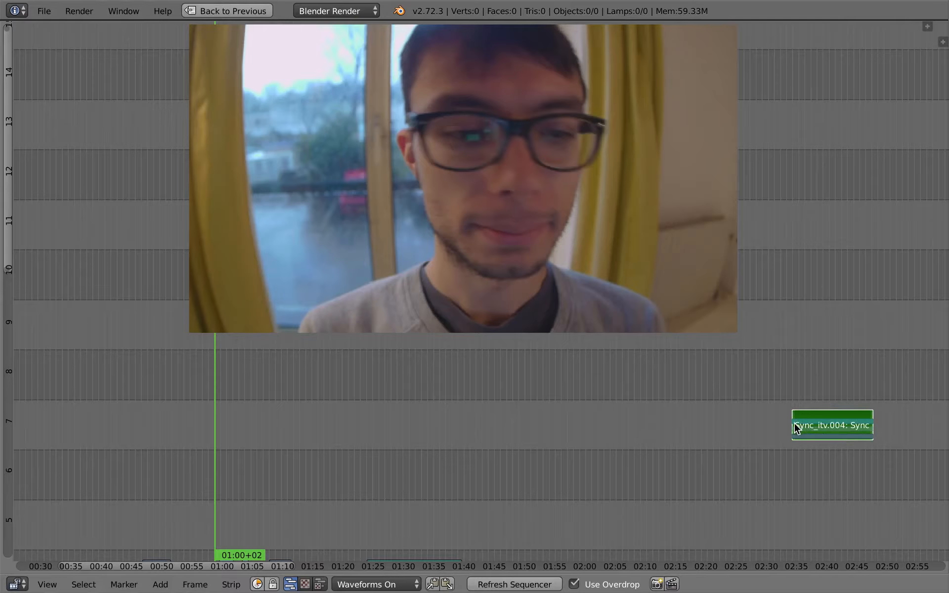
# Step: Extend the duplicated Sync_itv strip backwards by moving its start handle to frame 2606
pyautogui.press('g')
pyautogui.rightClick(741, 423)
pyautogui.press('a')
pyautogui.rightClick(795, 426)
pyautogui.press('g')
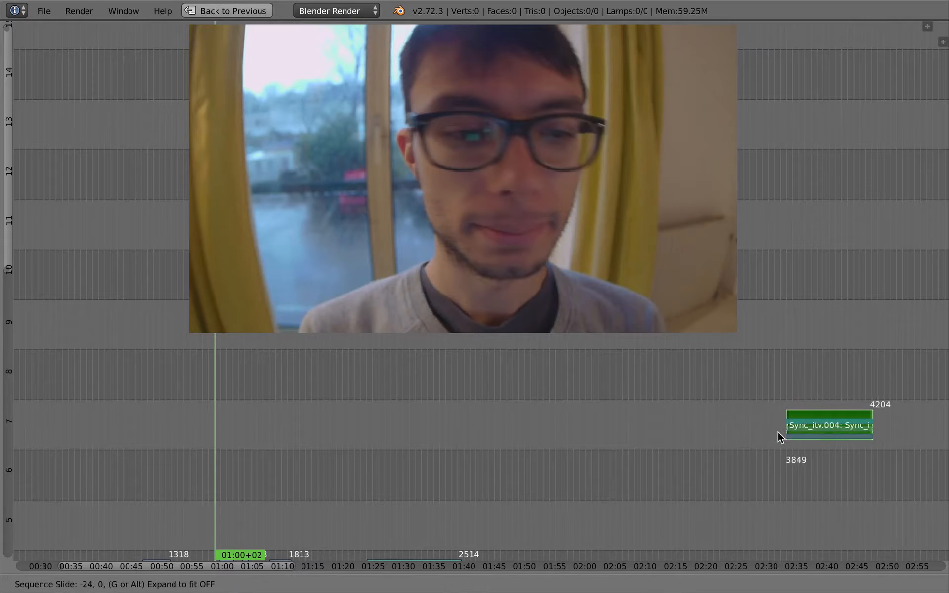
pyautogui.click(445, 448)
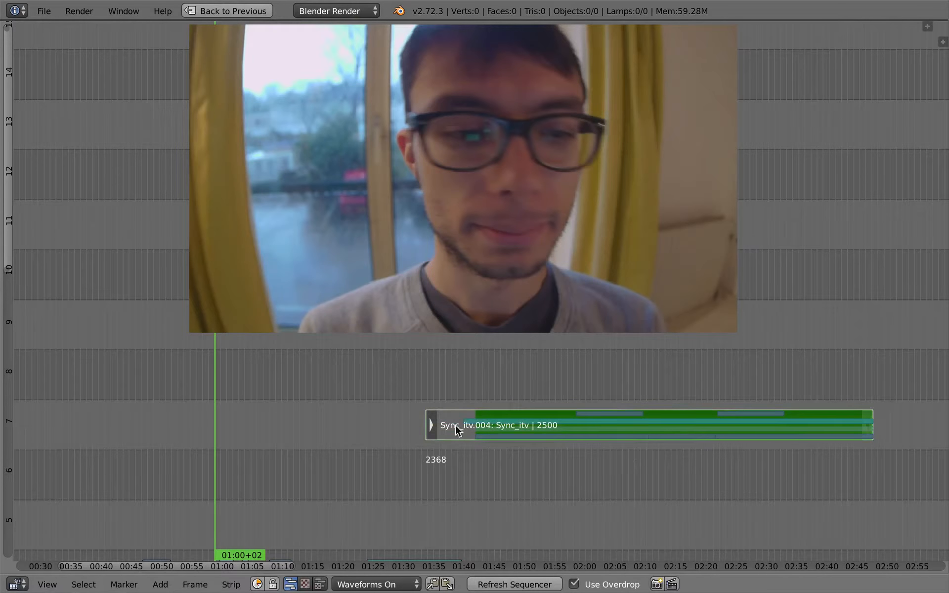
pyautogui.press('g')
pyautogui.click(573, 415)
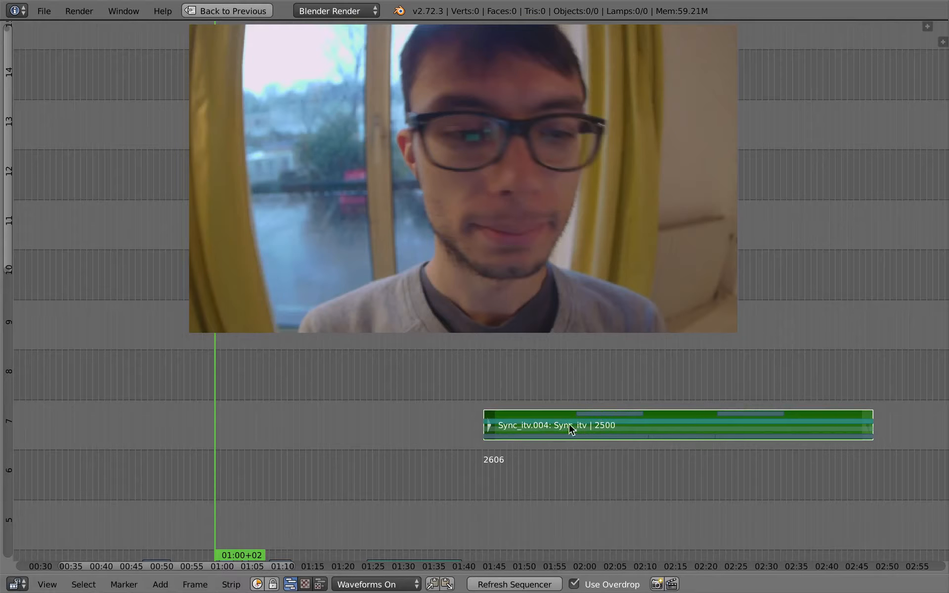
# Step: Scrub the extended Sync_itv copy between 02:10+07 and 02:00+14 to examine the scene's added segments
pyautogui.moveTo(594, 426); pyautogui.dragTo(644, 420)
pyautogui.keyDown('ctrl'); pyautogui.moveTo(667, 449); pyautogui.dragTo(638, 479, button='middle'); pyautogui.keyUp('ctrl')
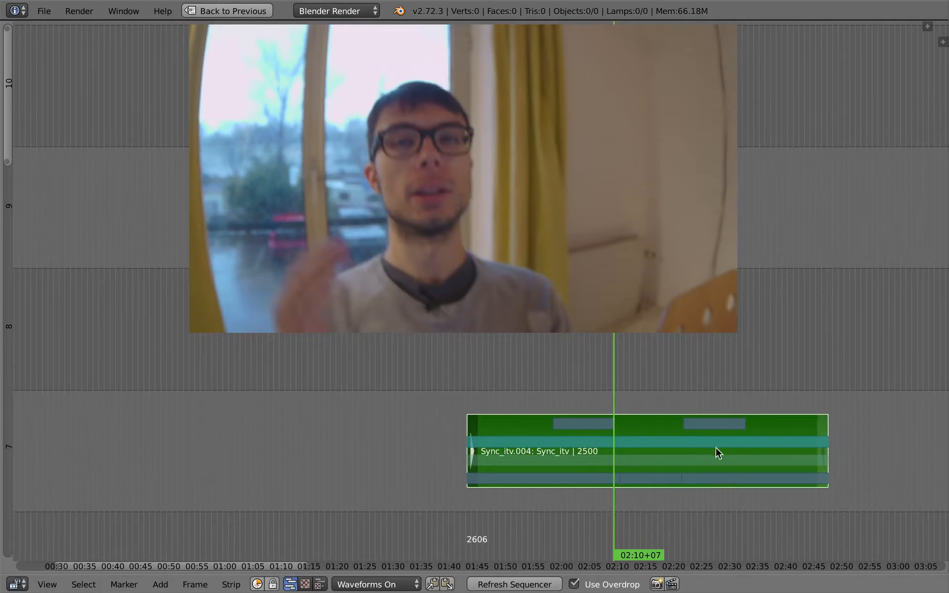
pyautogui.moveTo(599, 430)
pyautogui.mouseDown()
pyautogui.moveTo(685, 430)
pyautogui.moveTo(583, 441)
pyautogui.mouseUp()
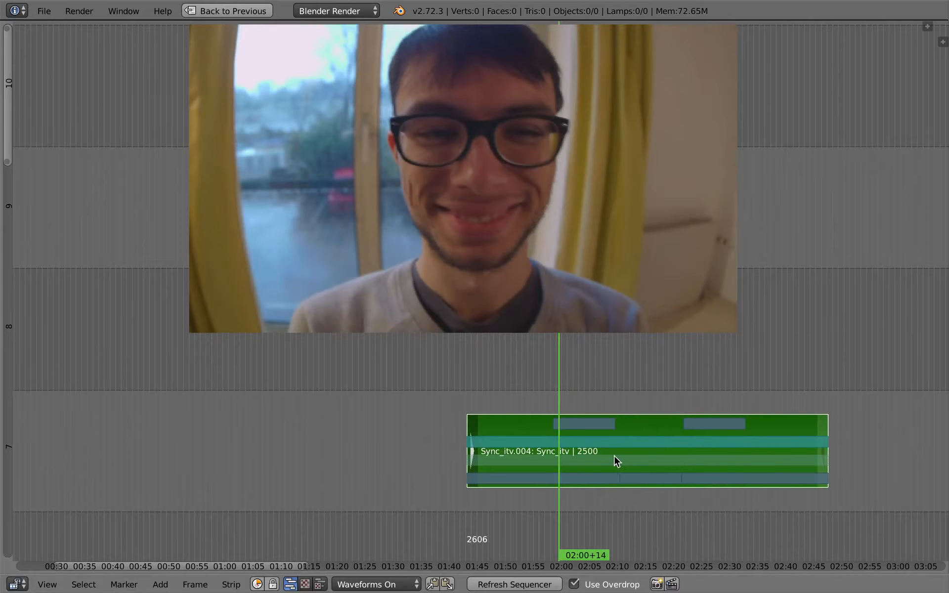
pyautogui.keyDown('ctrl'); pyautogui.moveTo(565, 482); pyautogui.dragTo(557, 509, button='middle'); pyautogui.keyUp('ctrl')
# Step: Move the playhead back to the first interview strip and play a short portion up to 59+10
pyautogui.moveTo(583, 398); pyautogui.dragTo(774, 205, button='middle')
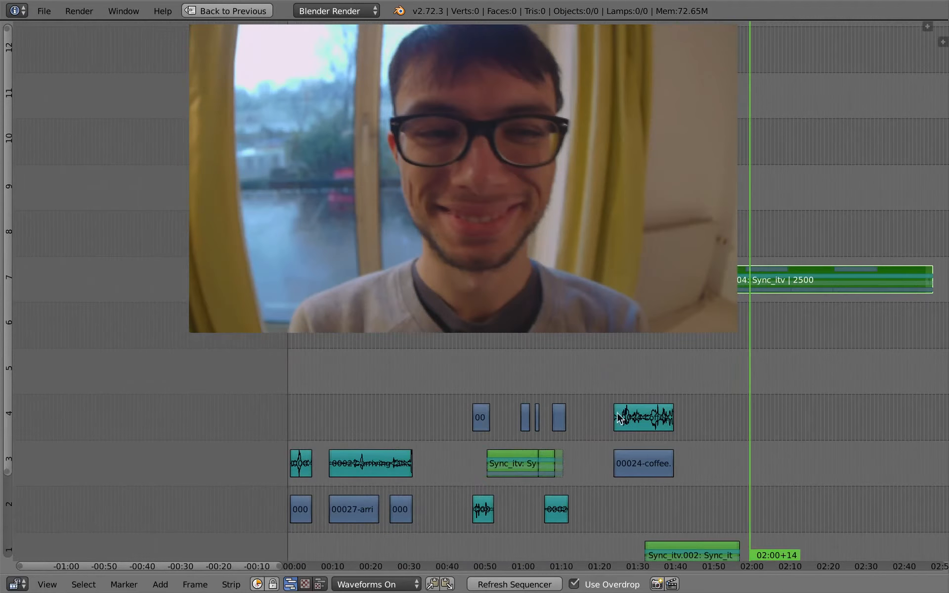
pyautogui.click(513, 454)
pyautogui.hotkey('alt', 'a')
pyautogui.hotkey('alt', 'a')
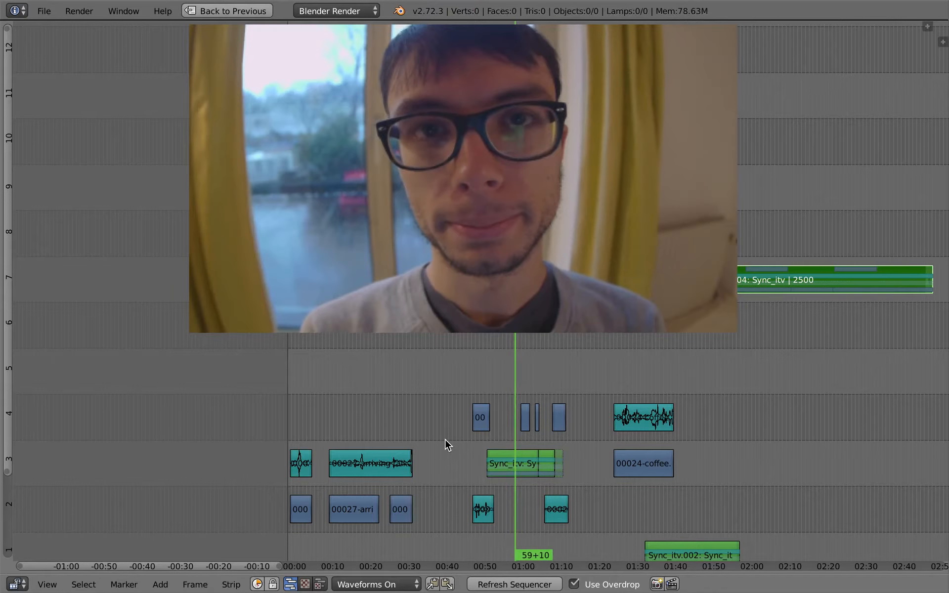
# Step: Return the playhead to 48+00, just before the first interview strip, and play a short portion of the edit
pyautogui.moveTo(473, 456); pyautogui.dragTo(390, 441, button='middle')
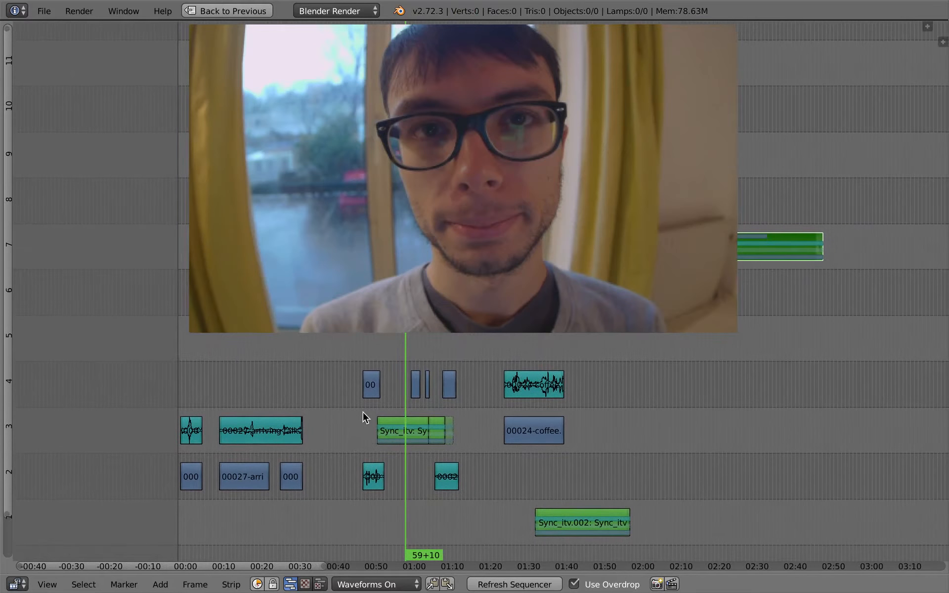
pyautogui.click(360, 418)
pyautogui.moveTo(360, 418)
pyautogui.mouseDown()
pyautogui.moveTo(464, 431)
pyautogui.moveTo(364, 420)
pyautogui.moveTo(359, 439)
pyautogui.mouseUp()
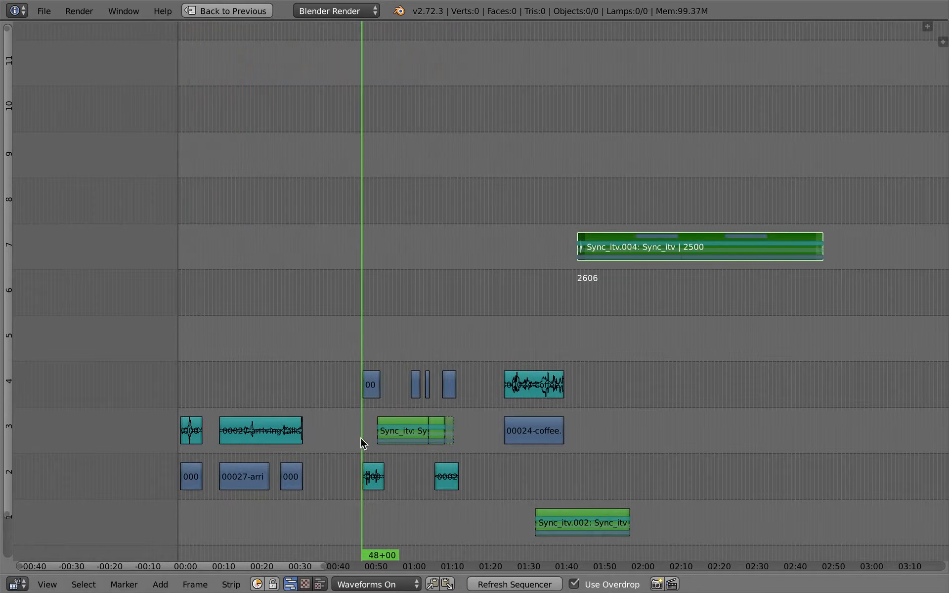
pyautogui.hotkey('alt', 'a')
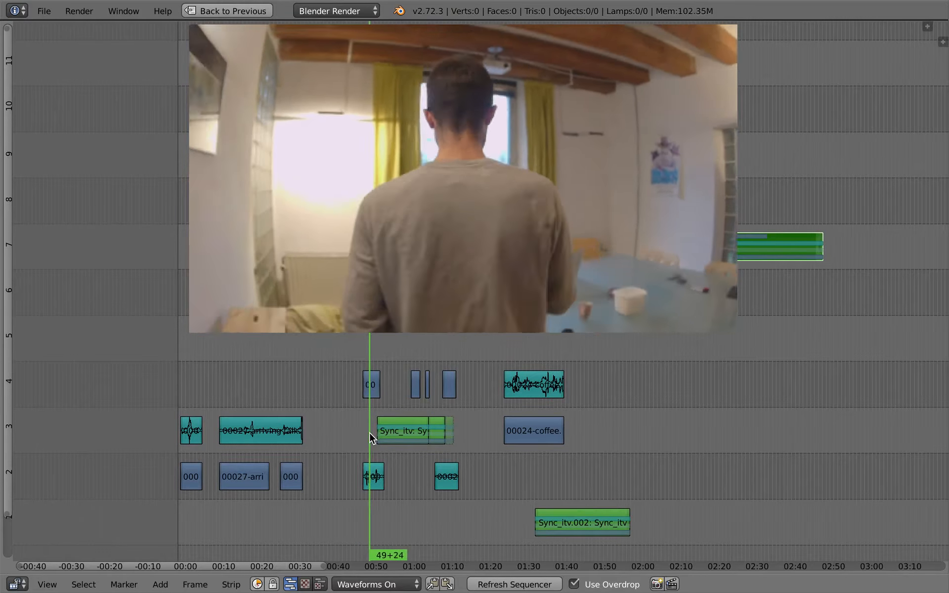
# Step: Save the project on the Desktop as the next numbered version of test_edit.blend
pyautogui.hotkey('ctrl', 's')
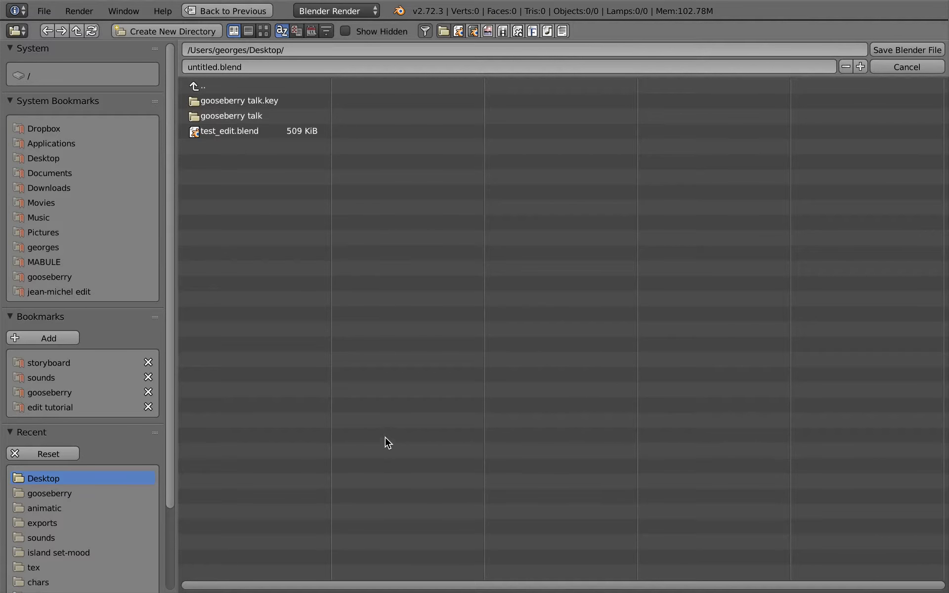
pyautogui.click(249, 132)
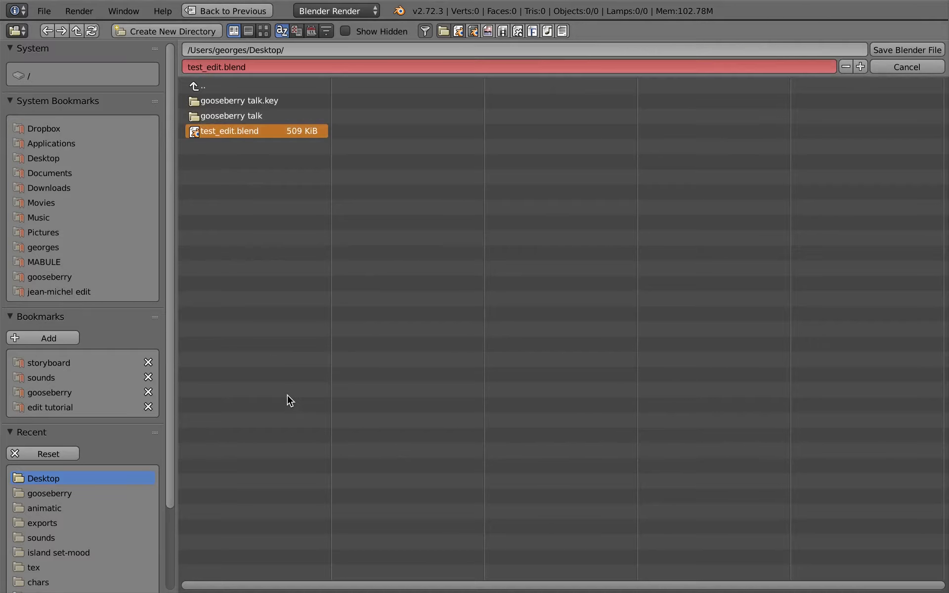
pyautogui.press('KP_Add')
pyautogui.press('Return')
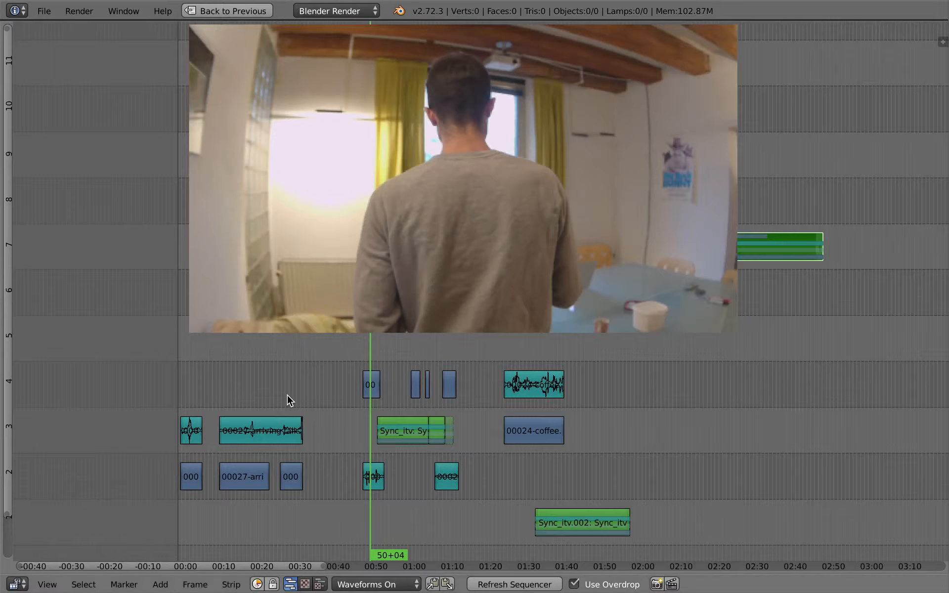
pyautogui.keyDown('ctrl'); pyautogui.moveTo(465, 444); pyautogui.dragTo(433, 460, button='middle'); pyautogui.keyUp('ctrl')
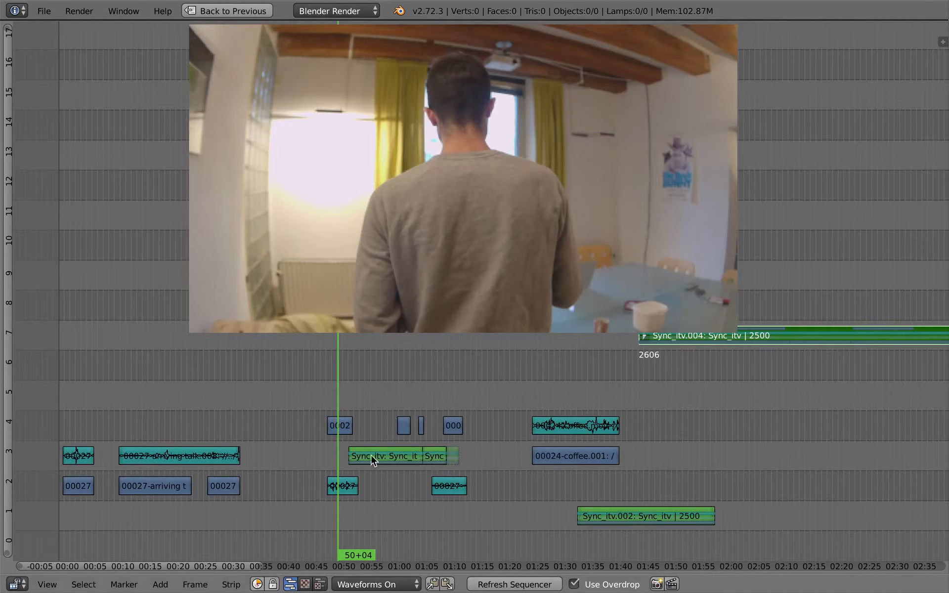
pyautogui.moveTo(387, 461); pyautogui.dragTo(389, 461, button='middle')
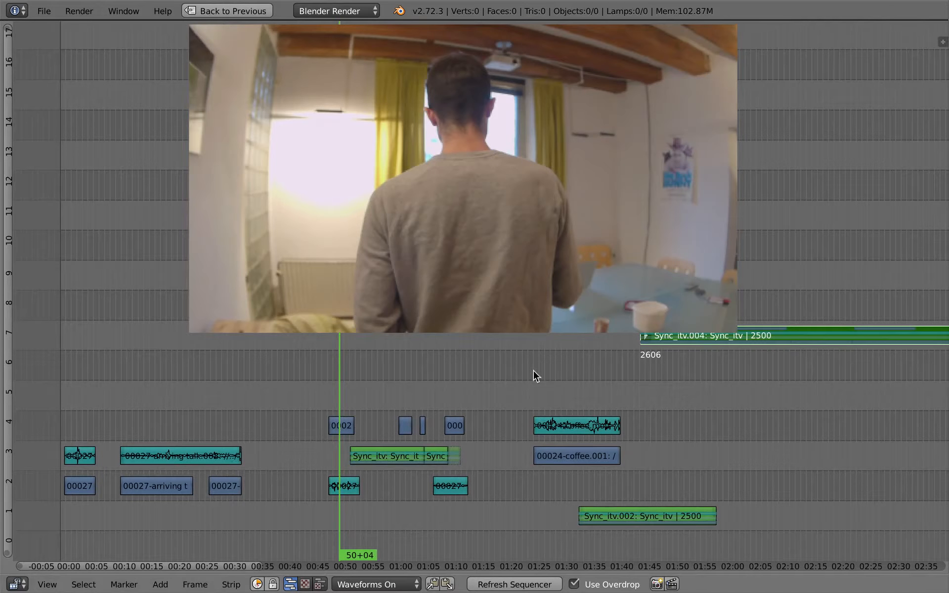
pyautogui.moveTo(386, 457); pyautogui.dragTo(371, 459, button='middle')
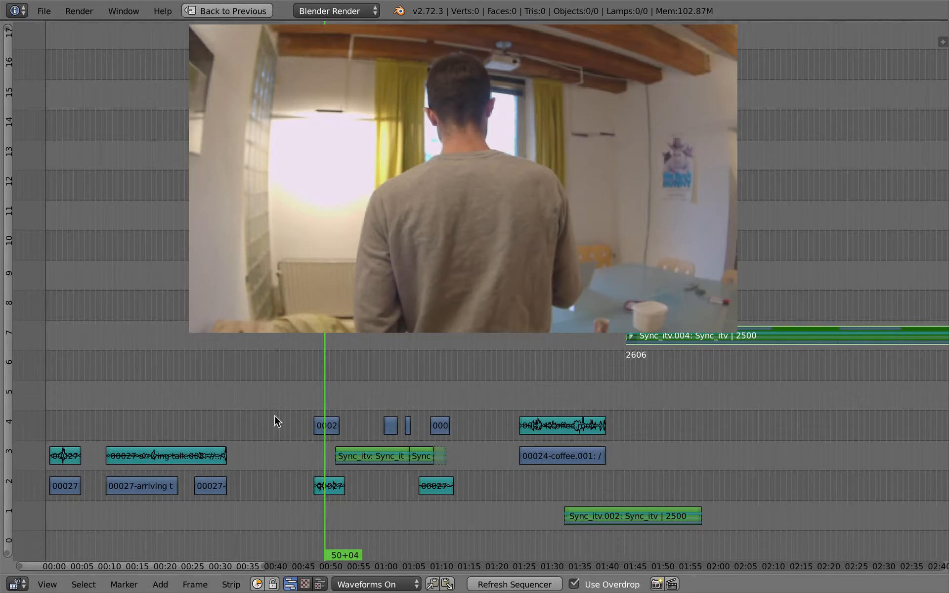
# Step: Create a new empty scene in the full editing layout and name it "editing musicvideo"
pyautogui.hotkey('shift', 'space')
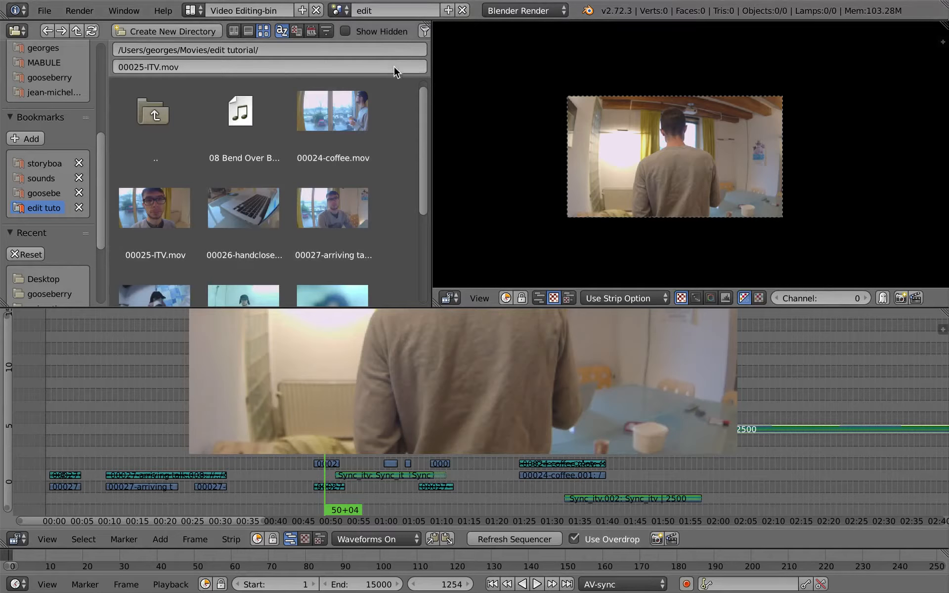
pyautogui.click(447, 11)
pyautogui.click(445, 36)
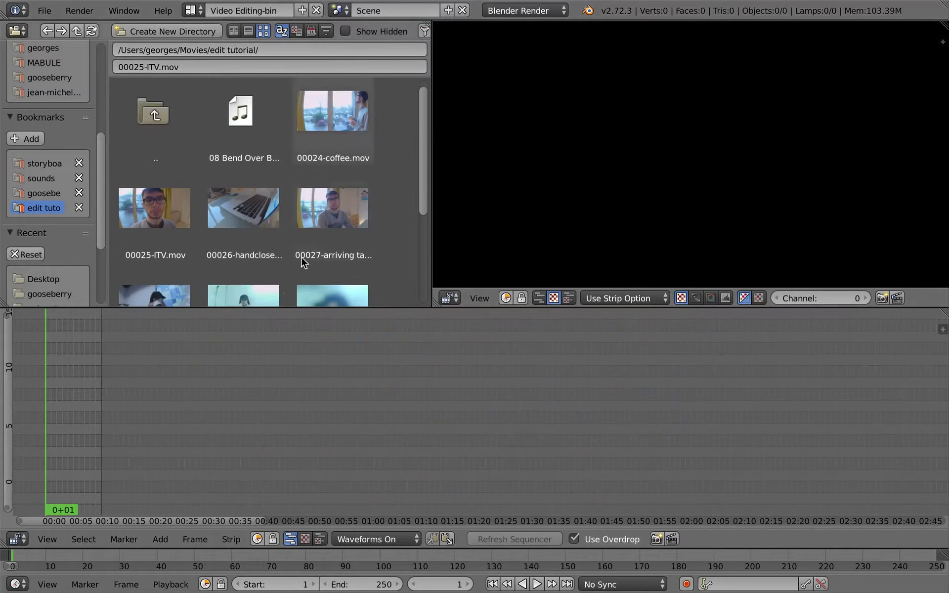
pyautogui.doubleClick(392, 10)
pyautogui.write('editing musicvideo')
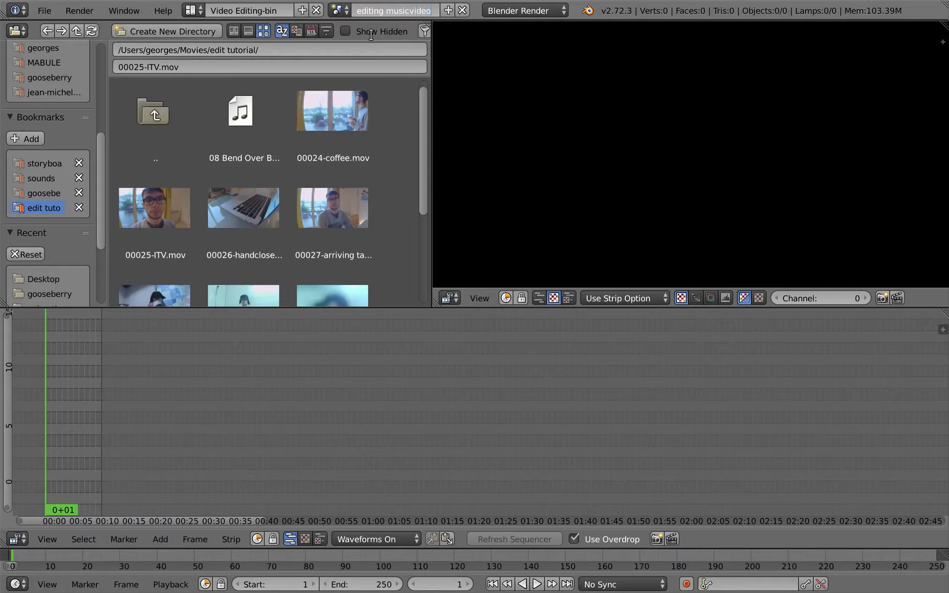
pyautogui.press('Return')
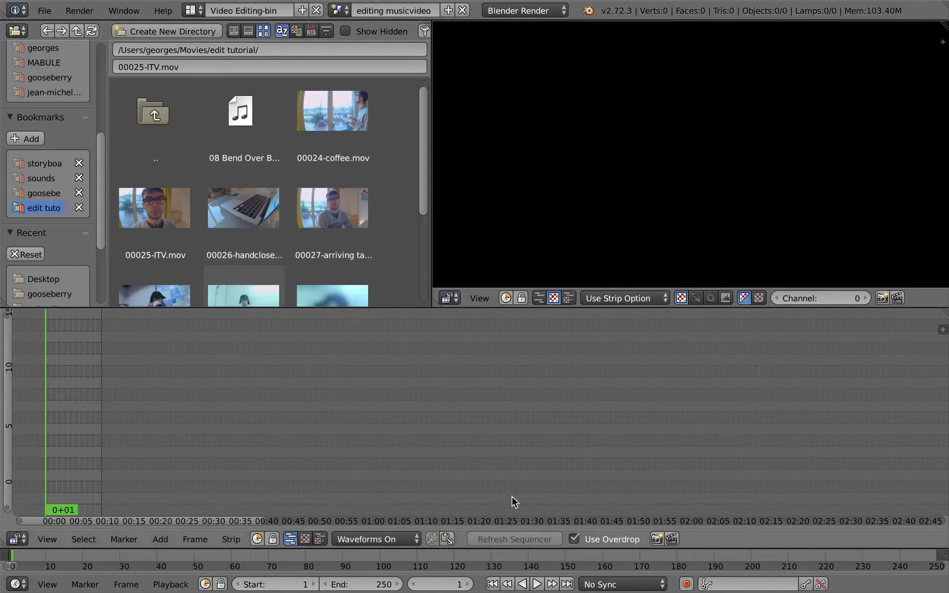
# Step: Set the new scene's playback sync mode to AV-sync and check the frame rate options in the render settings
pyautogui.click(623, 584)
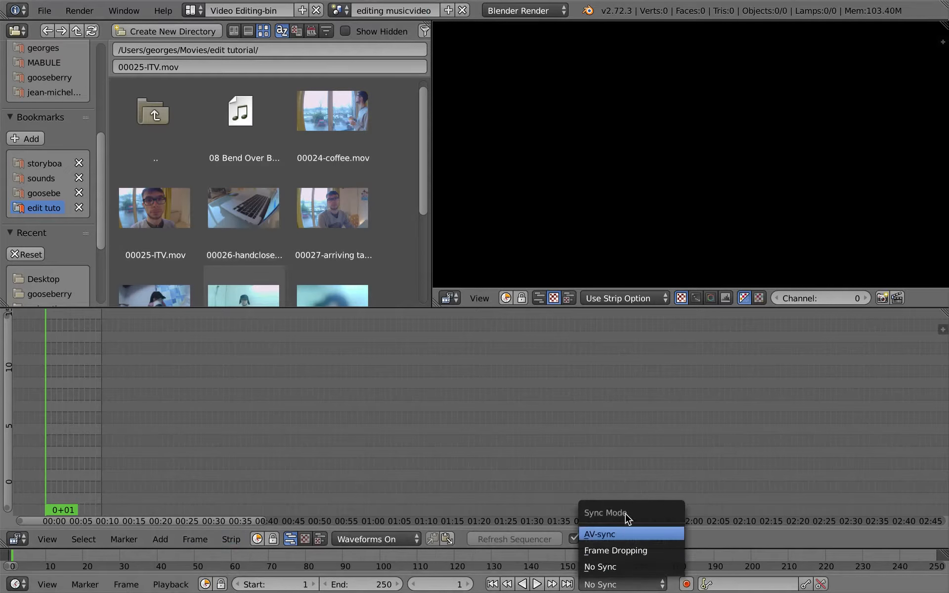
pyautogui.click(629, 532)
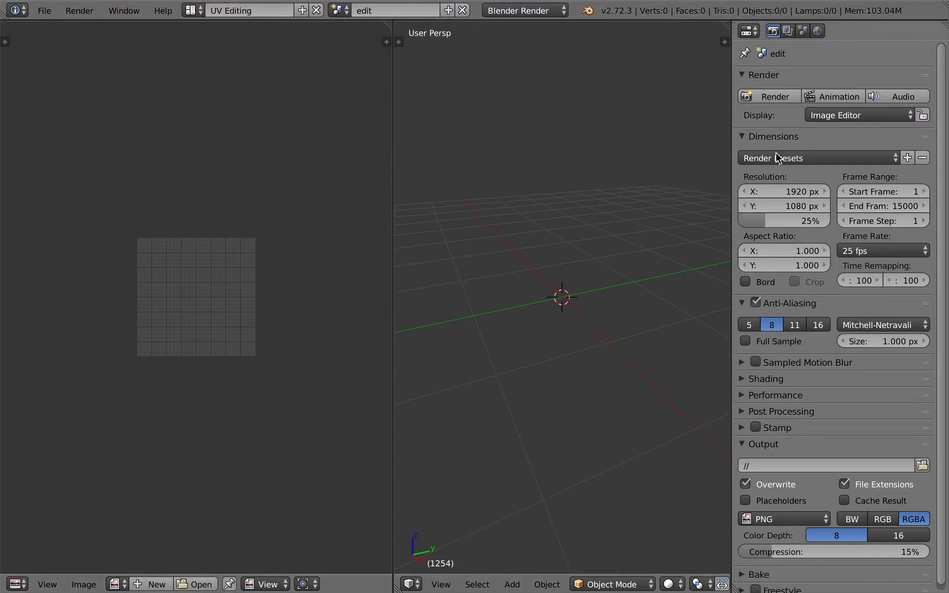
pyautogui.click(876, 251)
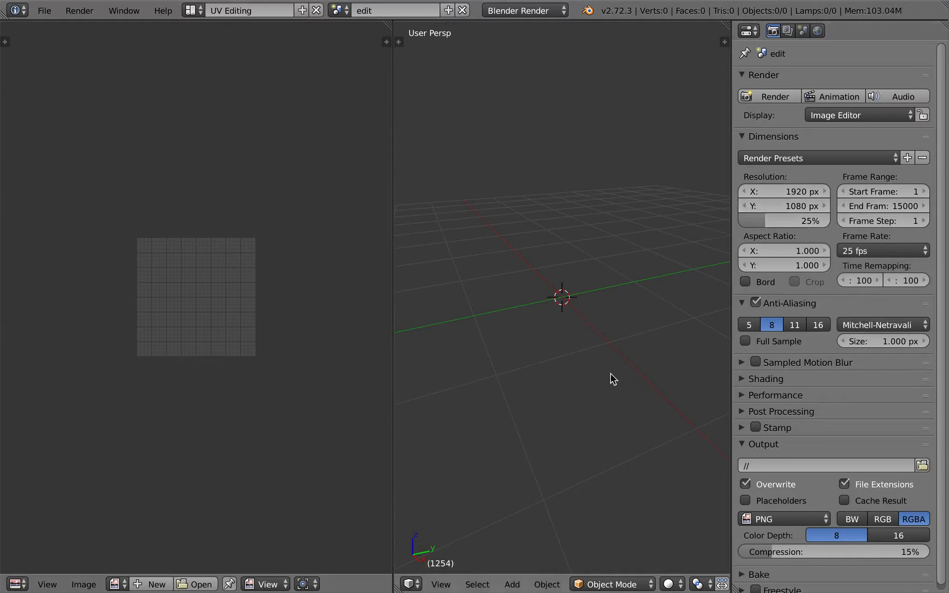
pyautogui.hotkey('ctrl', 'Right')
# Step: Add 08 Bend Over Beethoven.mp3 from the edit tutorial folder to the sequencer, starting at the first frame
pyautogui.moveTo(110, 459); pyautogui.dragTo(482, 467, button='middle')
pyautogui.moveTo(419, 436); pyautogui.dragTo(506, 452, button='middle')
pyautogui.scroll(-5, 332, 253)
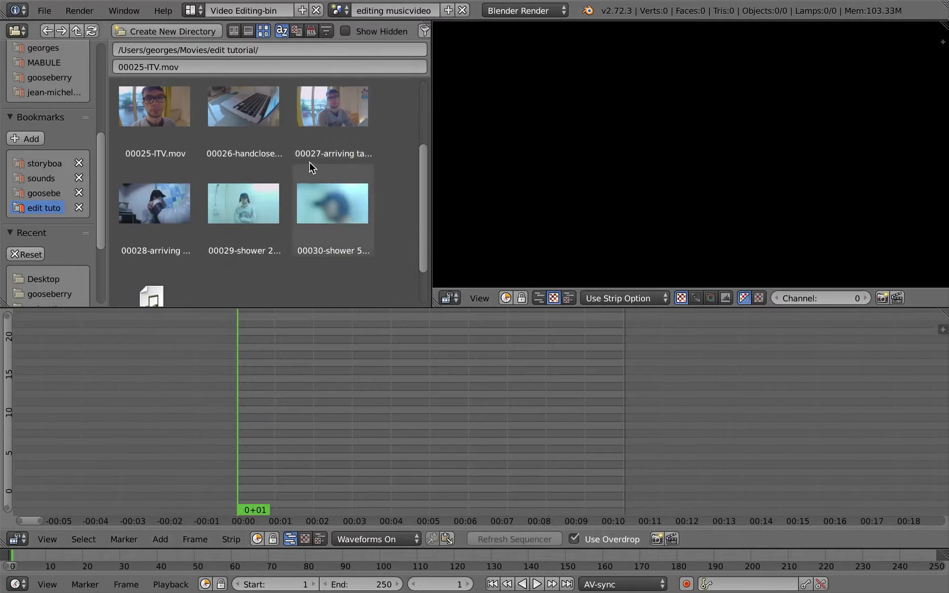
pyautogui.scroll(4, 311, 169)
pyautogui.moveTo(241, 96); pyautogui.dragTo(405, 505)
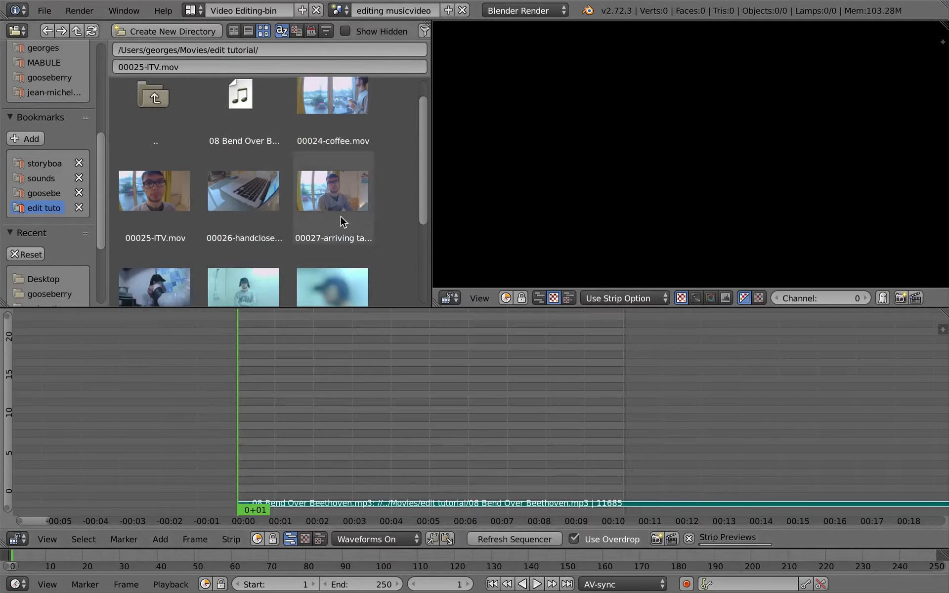
# Step: Add the 00030-shower 50p slowmo.mov clip directly above the music strip, starting at the first frame
pyautogui.scroll(-3, 327, 203)
pyautogui.moveTo(337, 209); pyautogui.dragTo(372, 502)
pyautogui.hotkey('ctrl', 'Up')
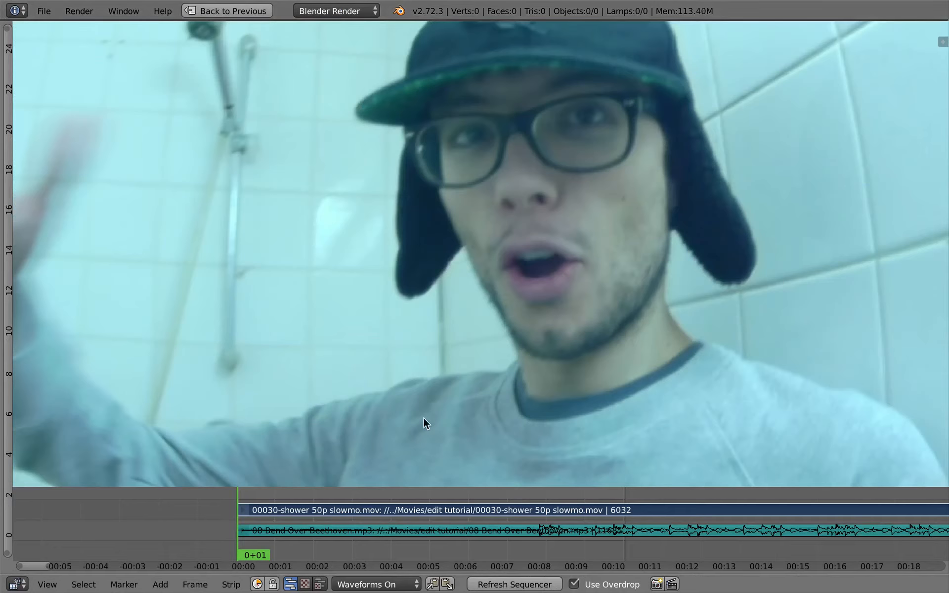
pyautogui.hotkey('ctrl', 'Up')
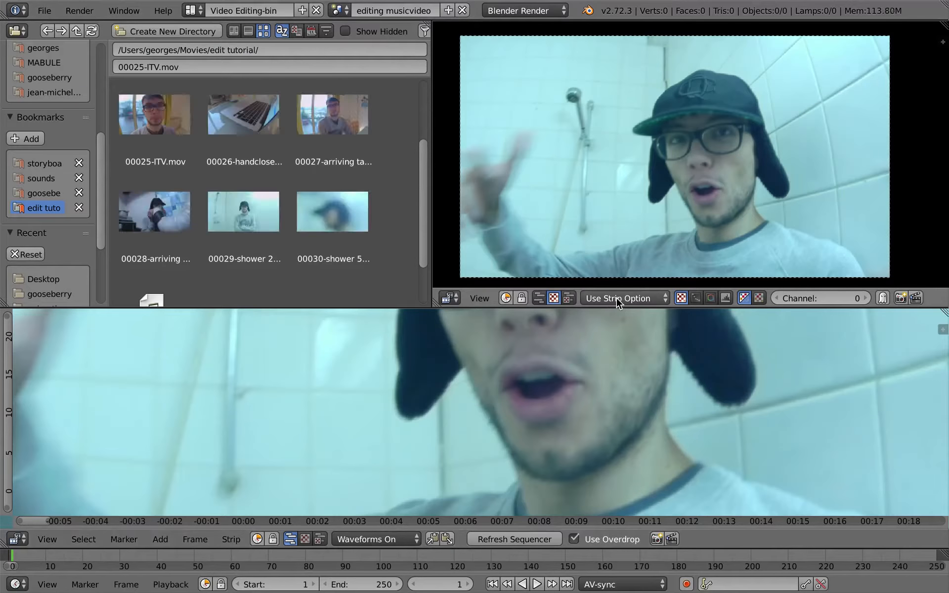
# Step: Switch the render settings to the editing musicvideo scene and set its resolution scale to 25% and frame rate to 25 fps
pyautogui.hotkey('ctrl', 'Left')
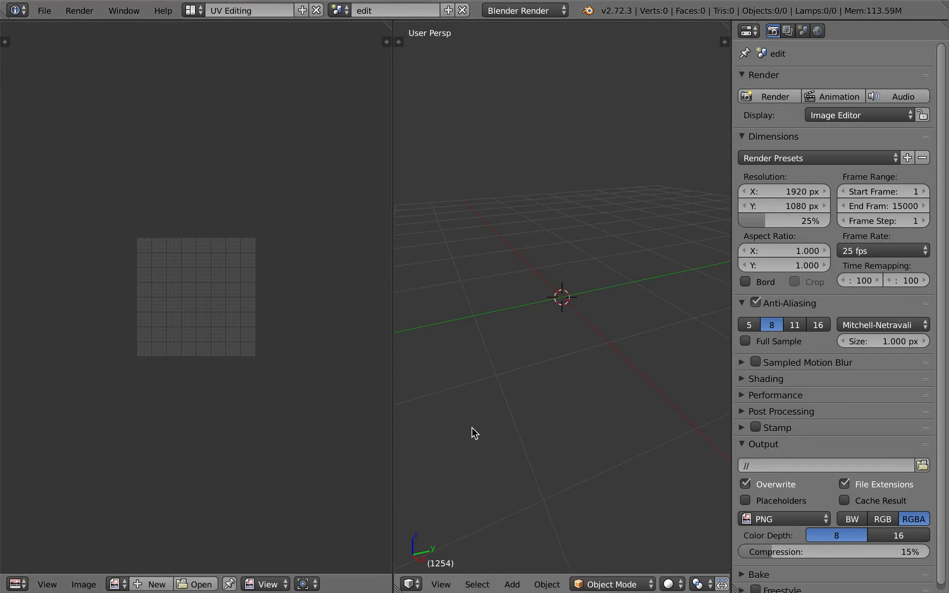
pyautogui.click(340, 11)
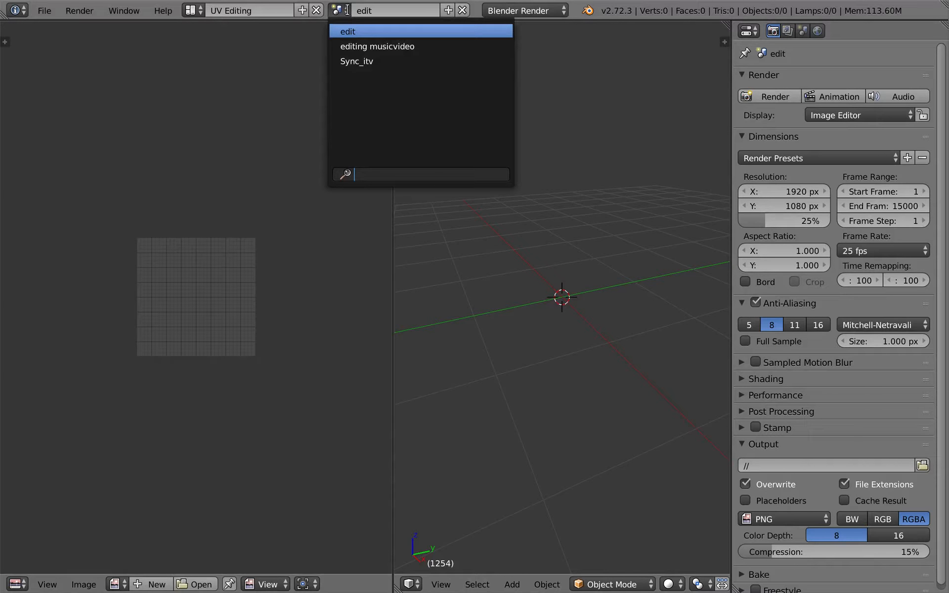
pyautogui.click(347, 14)
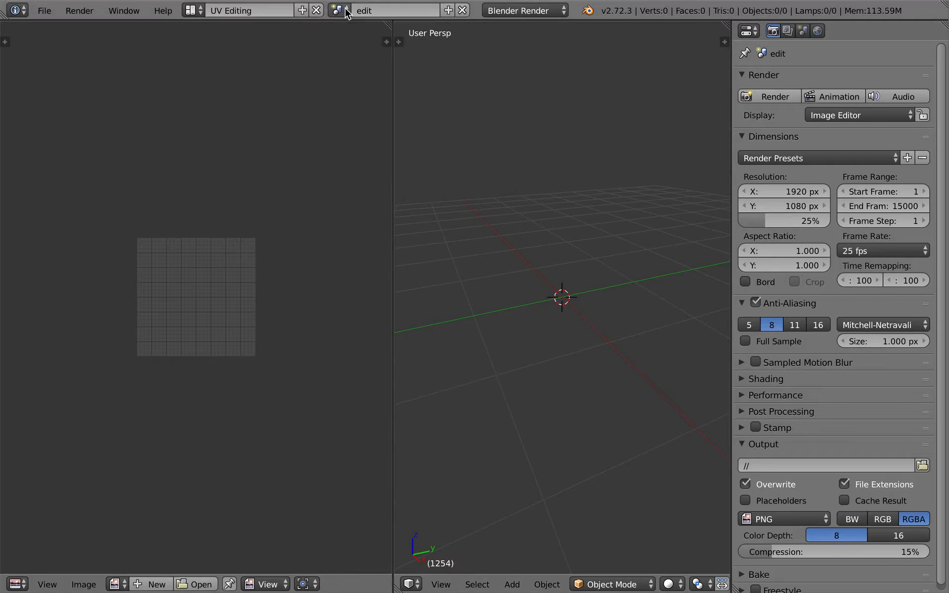
pyautogui.click(343, 13)
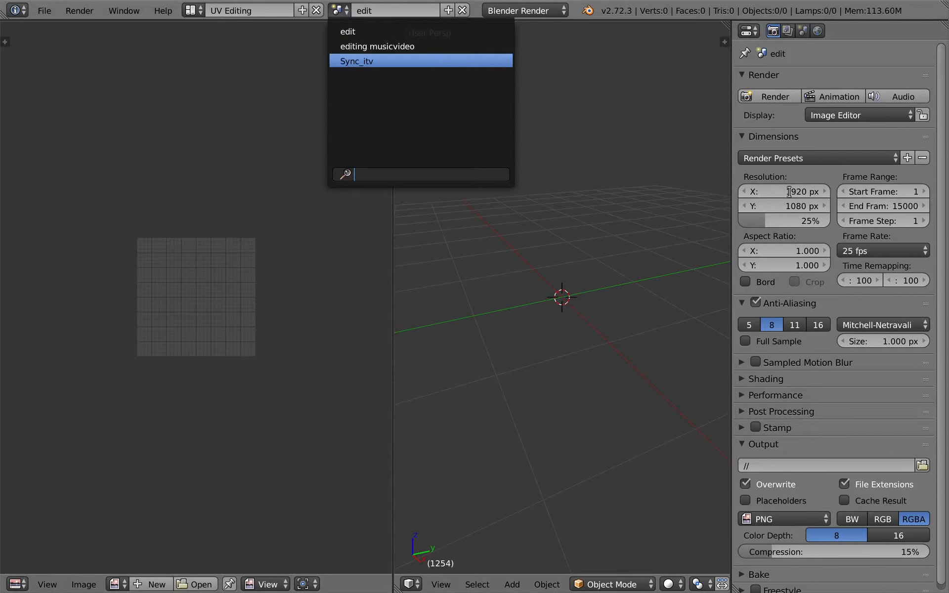
pyautogui.click(351, 48)
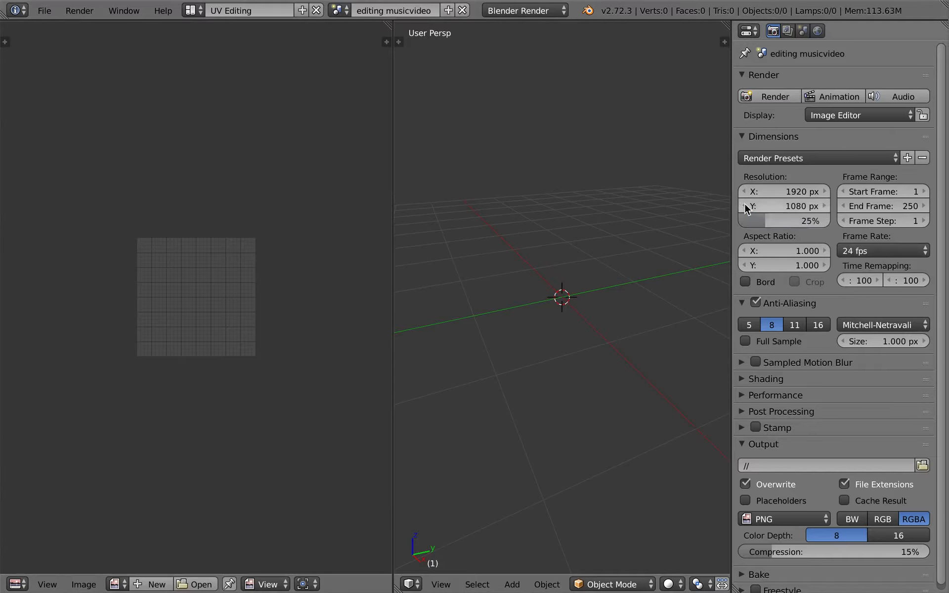
pyautogui.click(911, 251)
pyautogui.click(909, 297)
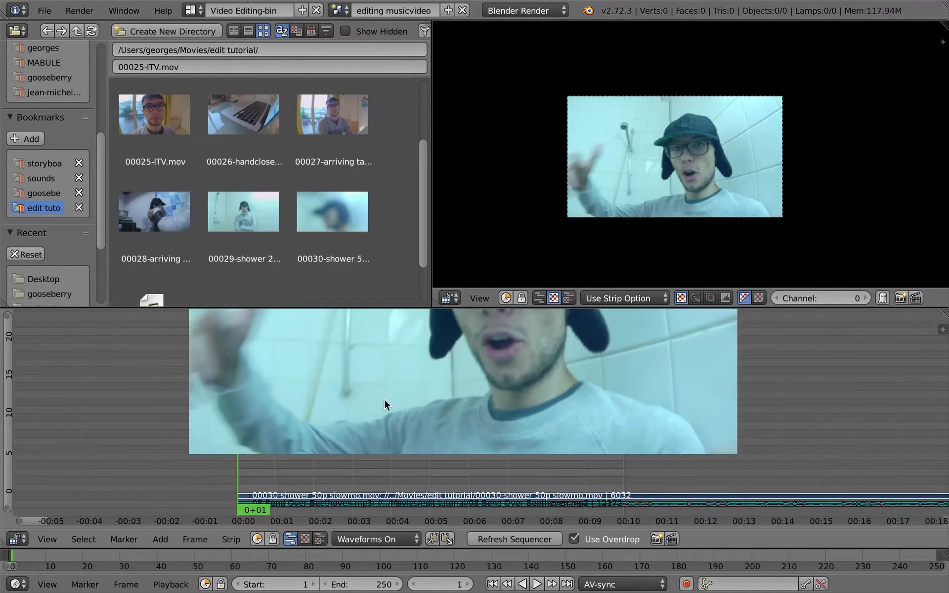
# Step: Play the sequence from the start to check the music strip and the slow-motion shower clip
pyautogui.hotkey('ctrl', 'Up')
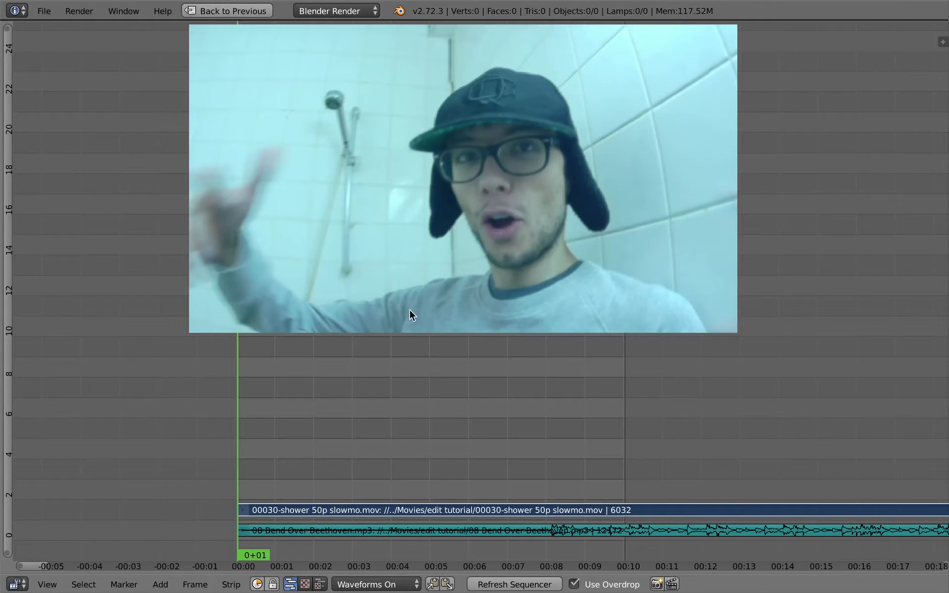
pyautogui.press('a')
pyautogui.rightClick(406, 537)
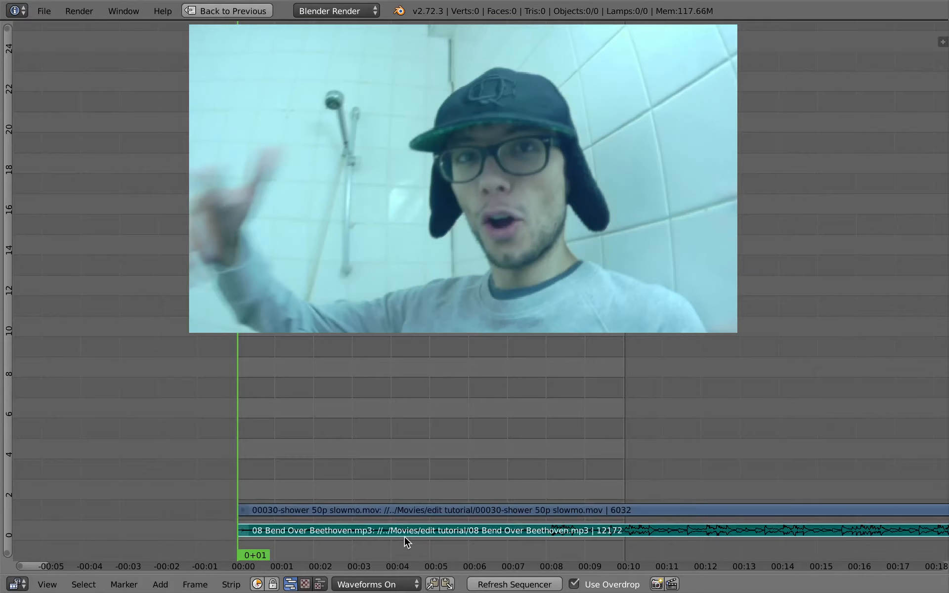
pyautogui.hotkey('alt', 'a')
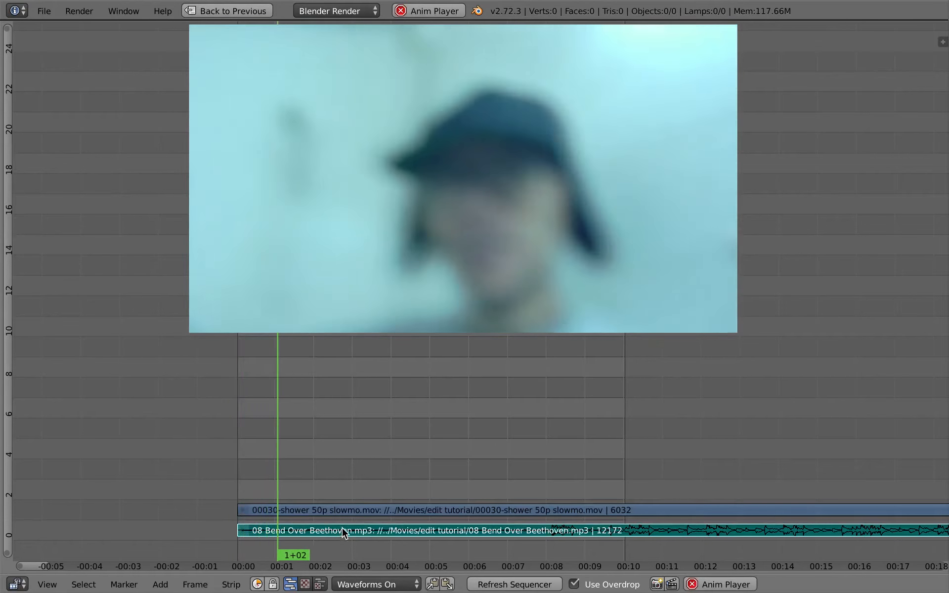
pyautogui.hotkey('alt', 'a')
pyautogui.rightClick(340, 509)
pyautogui.hotkey('alt', 'a')
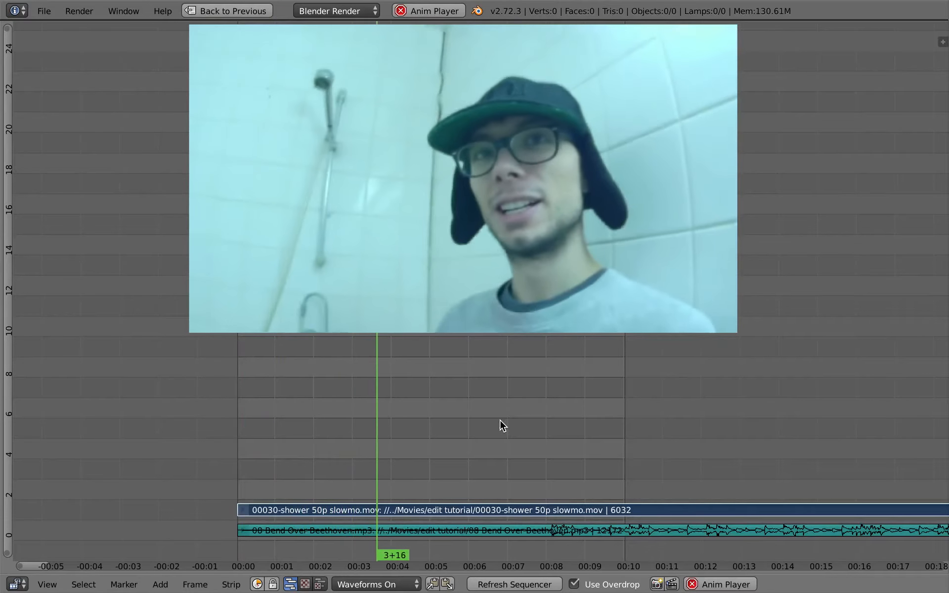
pyautogui.scroll(-3, 494, 488)
pyautogui.moveTo(494, 489); pyautogui.dragTo(427, 432, button='middle')
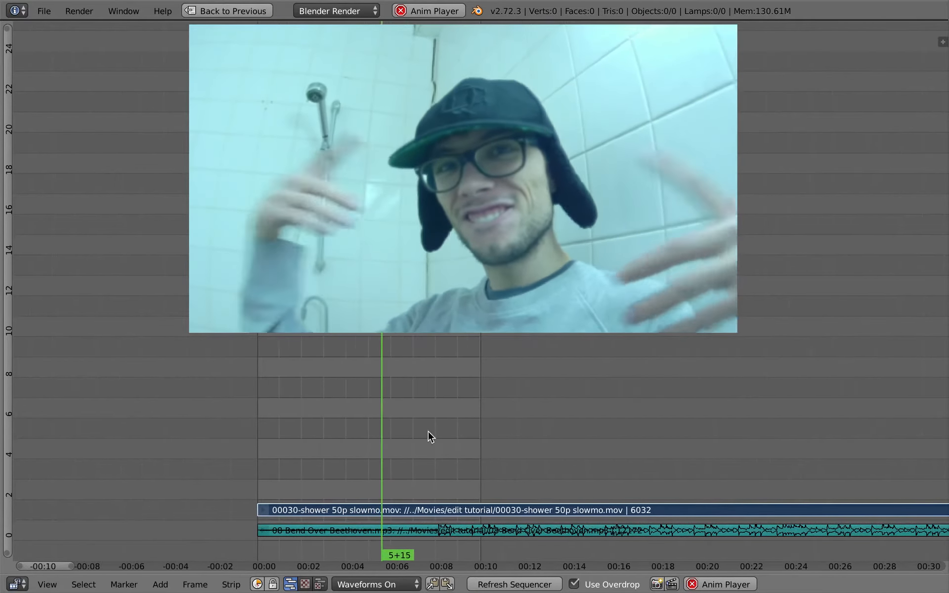
# Step: Stop playback and set the editing musicvideo scene's end frame to 2500
pyautogui.hotkey('ctrl', 'Up')
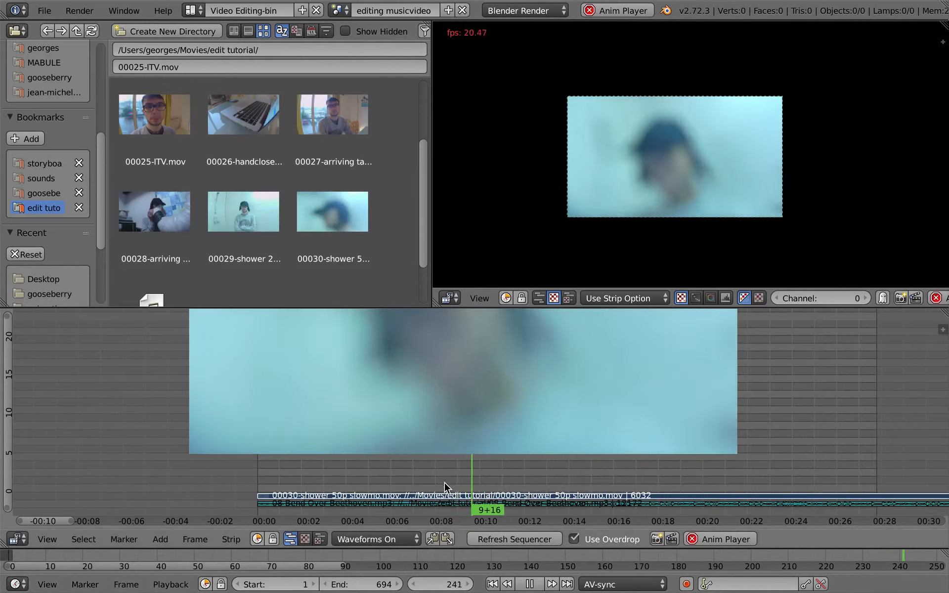
pyautogui.hotkey('alt', 'a')
pyautogui.keyDown('ctrl'); pyautogui.moveTo(470, 421); pyautogui.dragTo(451, 502, button='middle'); pyautogui.keyUp('ctrl')
pyautogui.moveTo(413, 429); pyautogui.dragTo(356, 373, button='middle')
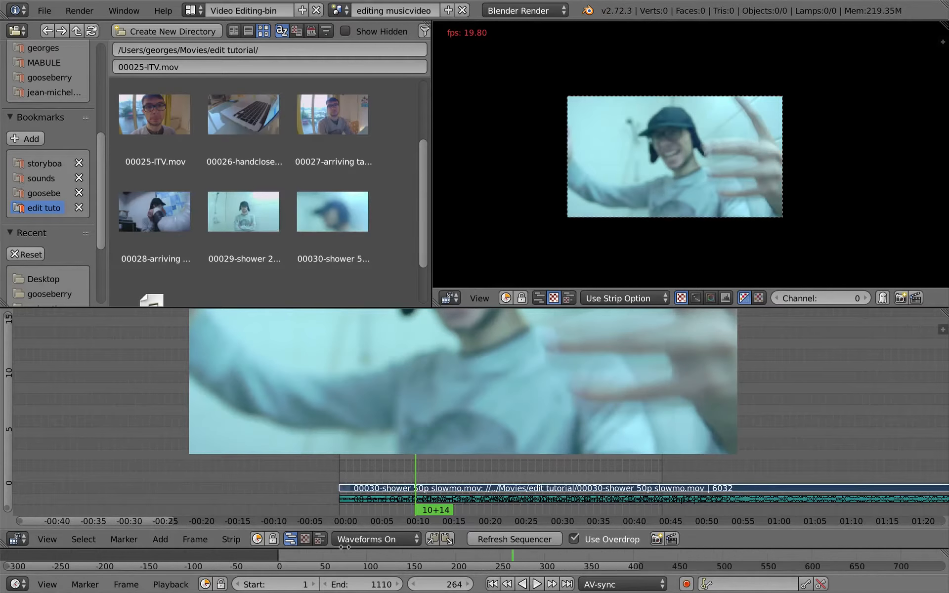
pyautogui.keyDown('ctrl'); pyautogui.moveTo(343, 566); pyautogui.dragTo(329, 556, button='middle'); pyautogui.keyUp('ctrl')
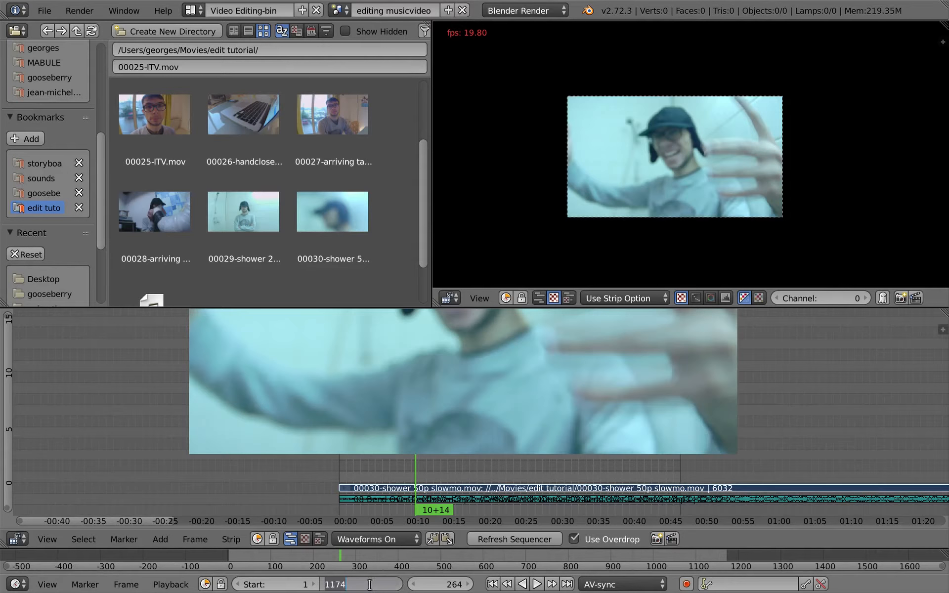
pyautogui.press('Return')
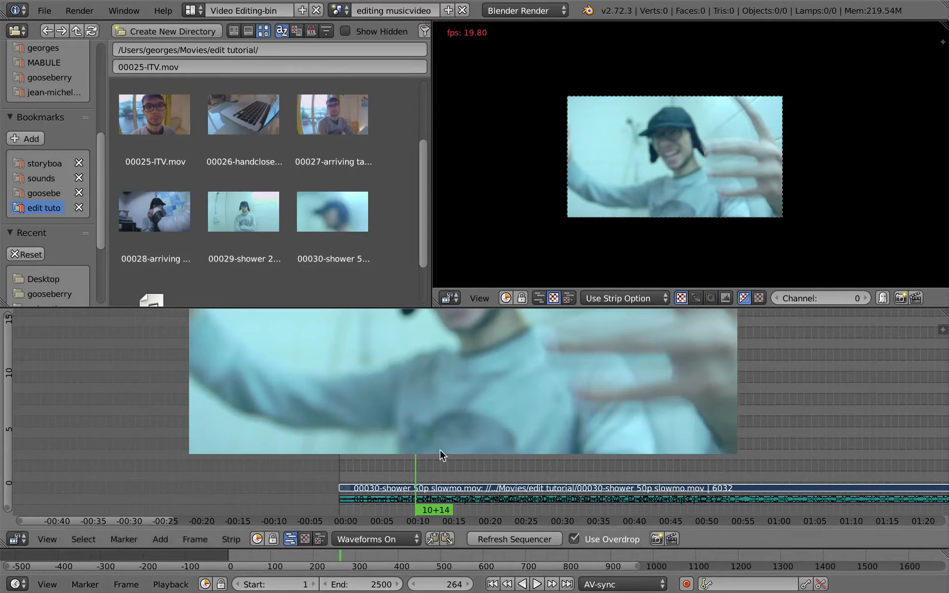
# Step: Maximize the sequencer and trim the start of the slow-motion shower clip to the current frame, 264
pyautogui.hotkey('ctrl', 'Up')
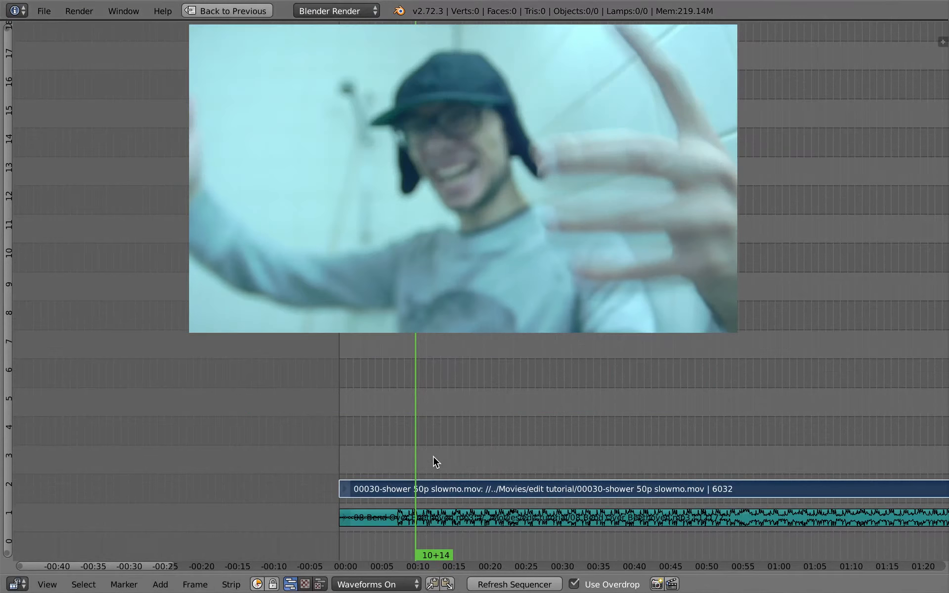
pyautogui.hotkey('shift', 's')
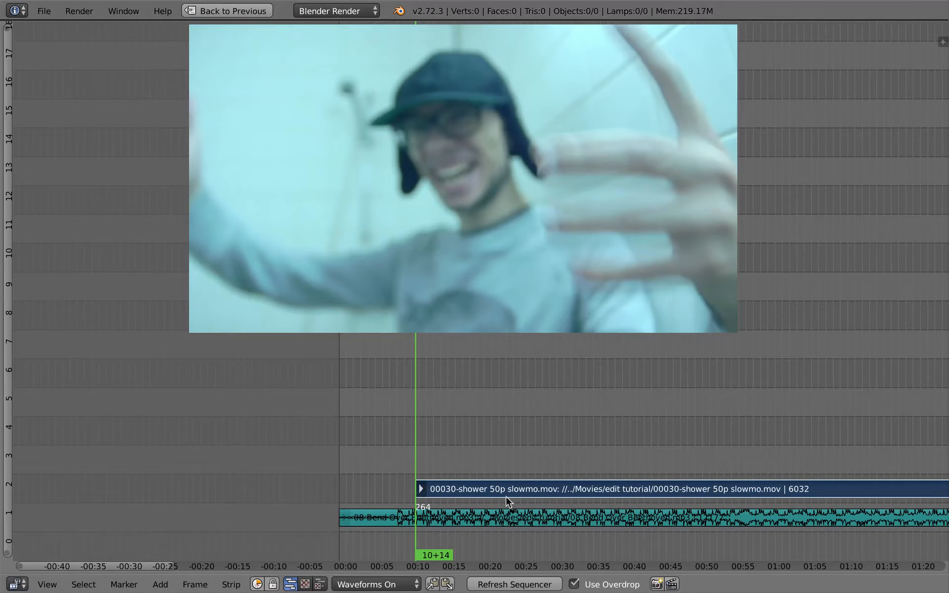
pyautogui.moveTo(456, 509); pyautogui.dragTo(355, 375, button='middle')
# Step: Look at the waveform display options and mute the 08 Bend Over Beethoven.mp3 strip
pyautogui.moveTo(362, 511)
pyautogui.keyDown('ctrl'); pyautogui.mouseDown(button='middle')
pyautogui.moveTo(338, 480)
pyautogui.moveTo(440, 494)
pyautogui.moveTo(474, 514)
pyautogui.mouseUp(button='middle'); pyautogui.keyUp('ctrl')
pyautogui.rightClick(475, 514)
pyautogui.click(395, 584)
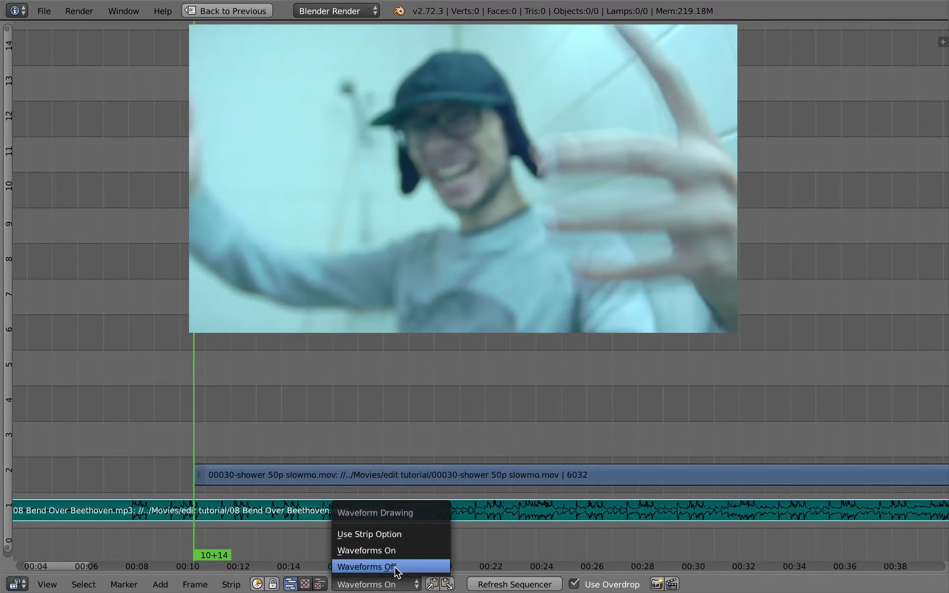
pyautogui.moveTo(306, 476); pyautogui.dragTo(325, 473, button='middle')
pyautogui.rightClick(325, 472)
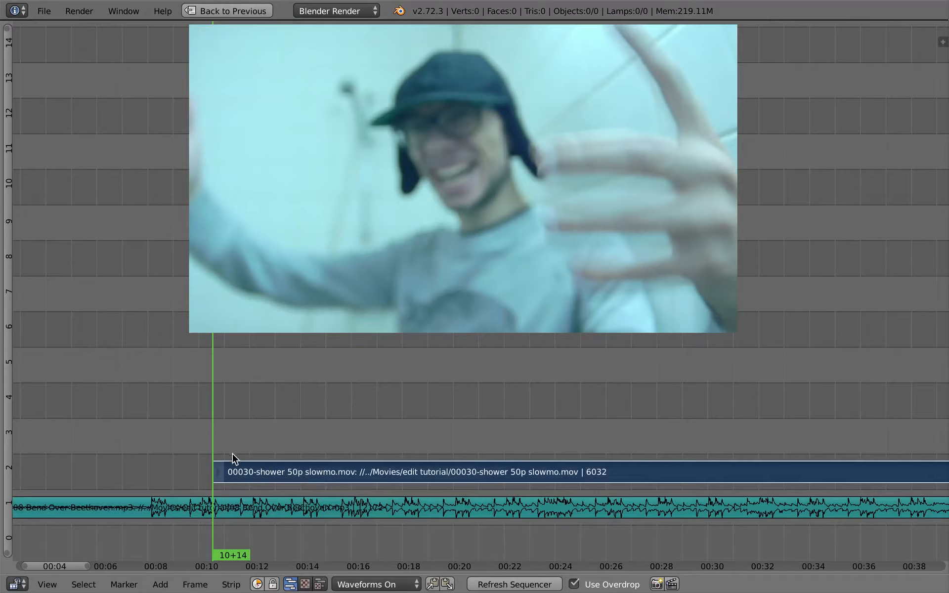
pyautogui.rightClick(266, 512)
# Step: Cut the shower clip at frame 329, split off another short excerpt and trim the start of the remaining footage
pyautogui.moveTo(218, 431); pyautogui.dragTo(297, 475)
pyautogui.rightClick(278, 472)
pyautogui.press('k')
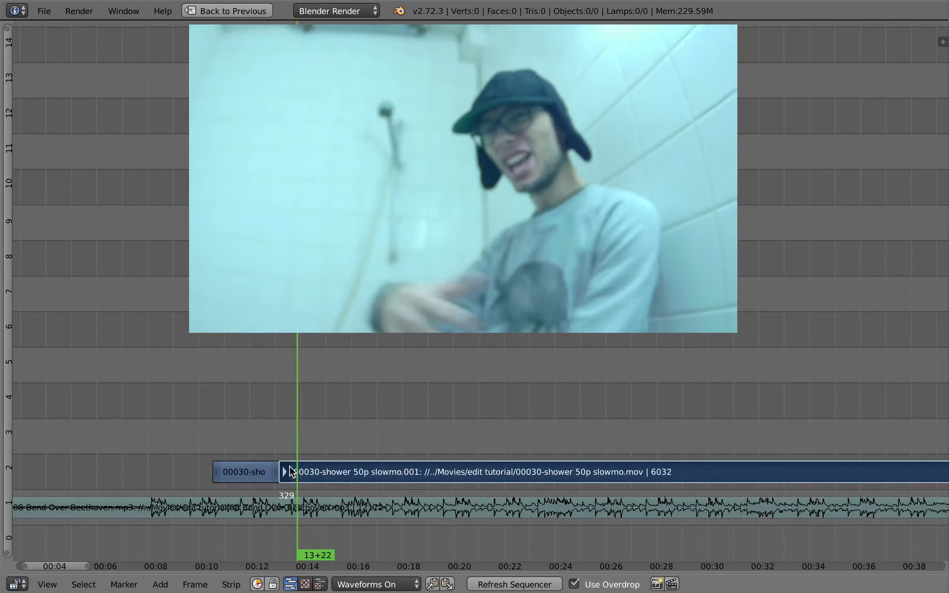
pyautogui.moveTo(286, 474); pyautogui.dragTo(366, 474, button='right')
pyautogui.moveTo(366, 474); pyautogui.dragTo(758, 461)
pyautogui.press('k')
pyautogui.press('k')
pyautogui.hotkey('shift', 's')
# Step: Split off further short excerpts, trim the remaining footage to start at frame 914 and slide it against the last excerpt
pyautogui.moveTo(736, 462); pyautogui.dragTo(418, 423, button='middle')
pyautogui.keyDown('ctrl'); pyautogui.moveTo(557, 451); pyautogui.dragTo(523, 449, button='middle'); pyautogui.keyUp('ctrl')
pyautogui.moveTo(596, 445); pyautogui.dragTo(825, 433)
pyautogui.hotkey('shift', 's')
pyautogui.press('g')
pyautogui.click(478, 471)
pyautogui.moveTo(433, 452); pyautogui.dragTo(559, 463)
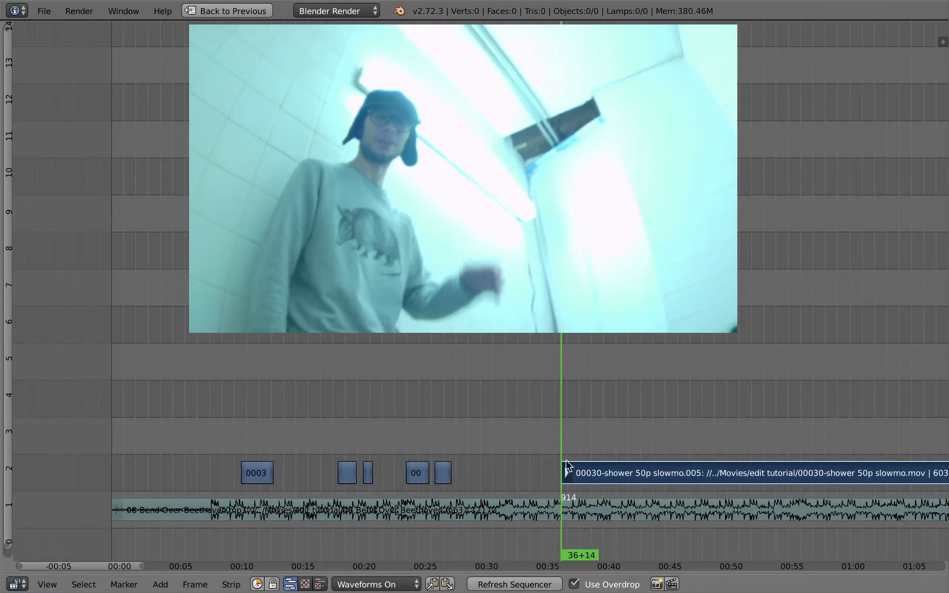
pyautogui.moveTo(594, 473); pyautogui.dragTo(469, 482, button='right')
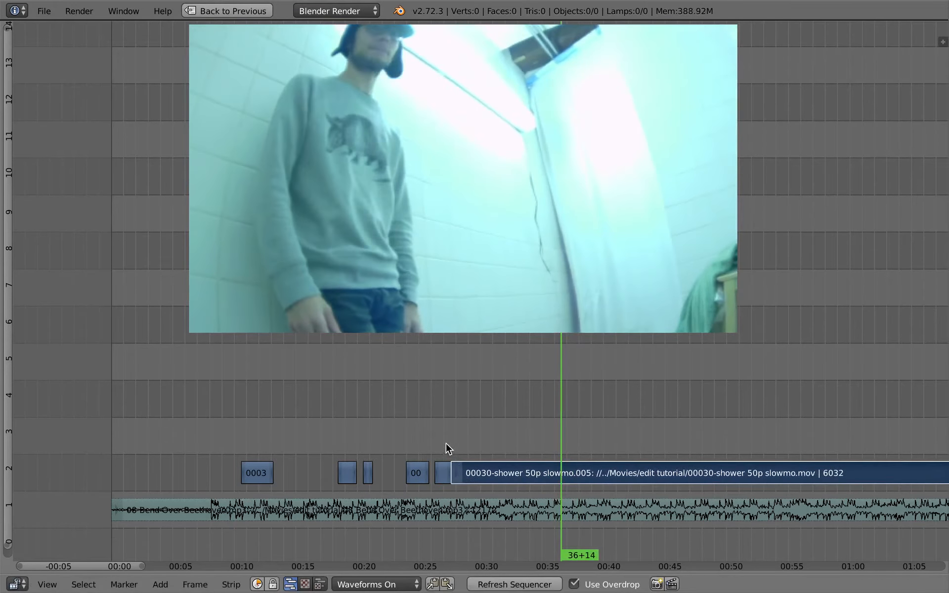
# Step: Cut the remaining footage at frame 703, trim the rest to start at 29+12 and slide it back against the excerpts
pyautogui.click(447, 444)
pyautogui.hotkey('alt', 'a')
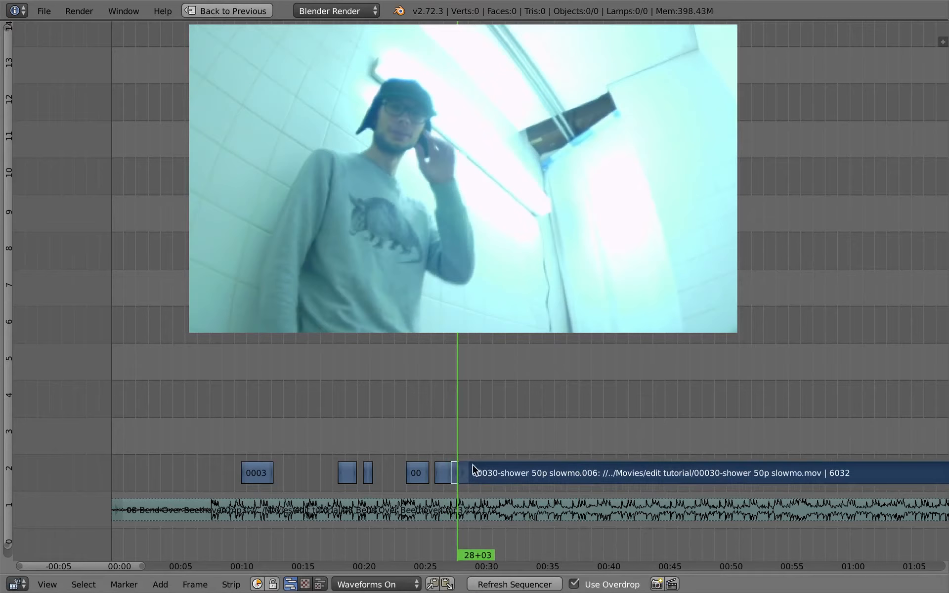
pyautogui.moveTo(466, 433); pyautogui.dragTo(474, 442)
pyautogui.rightClick(463, 474)
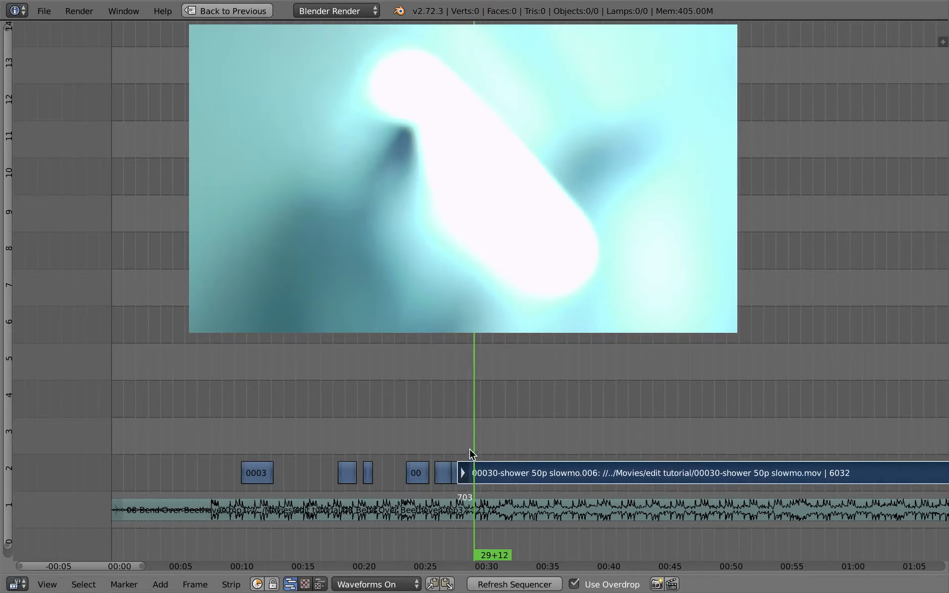
pyautogui.hotkey('shift', 's')
pyautogui.hotkey('alt', 'a')
pyautogui.hotkey('alt', 'a')
pyautogui.press('g')
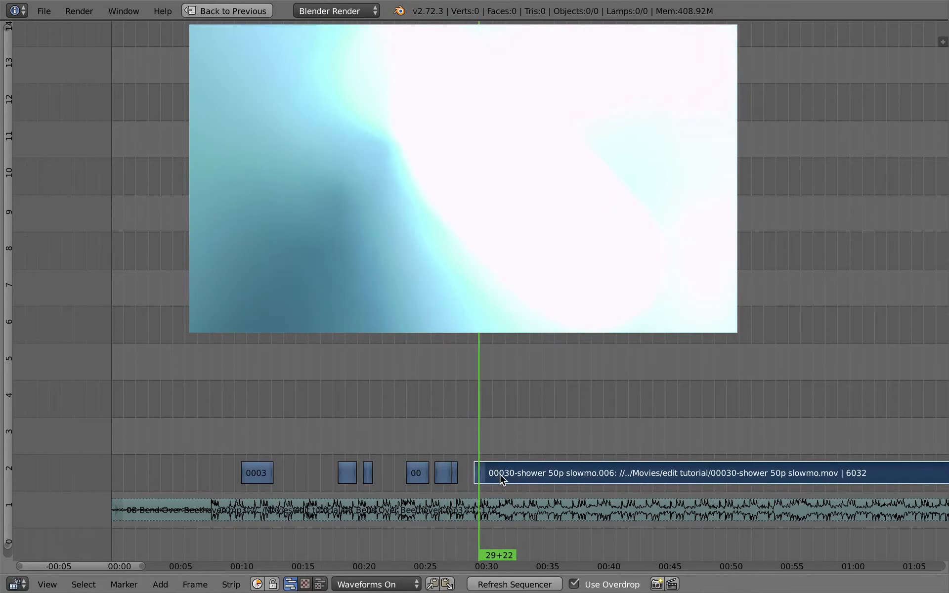
pyautogui.click(475, 469)
# Step: Split off another short excerpt, trim the rest to start at 43+07, slide it against that excerpt and preview it
pyautogui.moveTo(470, 449); pyautogui.dragTo(644, 464)
pyautogui.press('k')
pyautogui.rightClick(471, 474)
pyautogui.press('g')
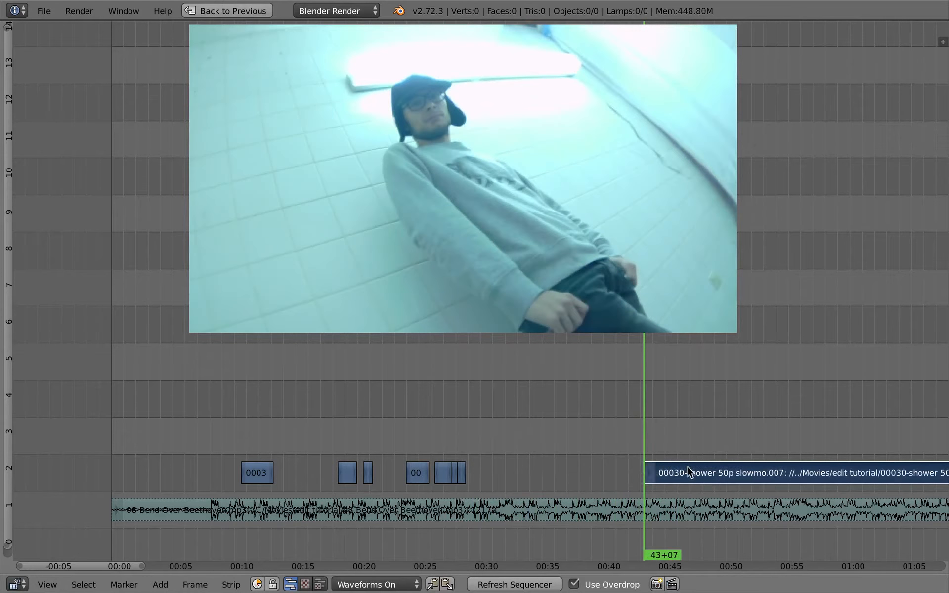
pyautogui.click(497, 478)
pyautogui.click(470, 445)
pyautogui.hotkey('alt', 'a')
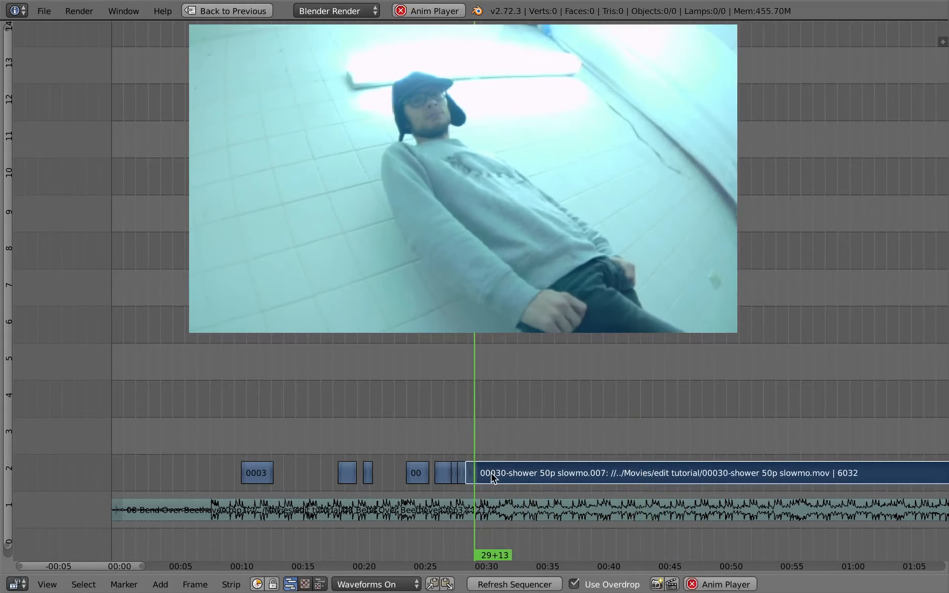
pyautogui.hotkey('alt', 'a')
# Step: Split off the next excerpt, trim the remaining footage to start at 01:26+12 and slide it back beside the excerpts
pyautogui.moveTo(483, 435); pyautogui.dragTo(764, 445)
pyautogui.scroll(-2, 738, 458)
pyautogui.moveTo(738, 458); pyautogui.dragTo(505, 446, button='middle')
pyautogui.rightClick(319, 474)
pyautogui.moveTo(529, 453); pyautogui.dragTo(846, 432)
pyautogui.hotkey('shift', 's')
pyautogui.press('g')
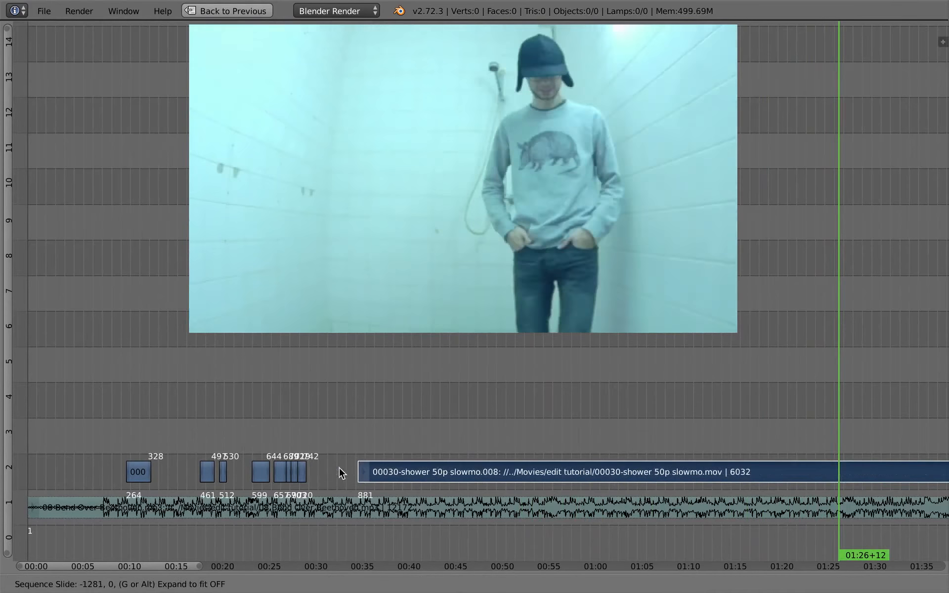
pyautogui.click(324, 461)
pyautogui.click(304, 470)
# Step: Move the remaining footage up to channel 3, split off a short excerpt and trim the rest to start at 34+13
pyautogui.keyDown('ctrl'); pyautogui.moveTo(319, 489); pyautogui.dragTo(491, 438, button='middle'); pyautogui.keyUp('ctrl')
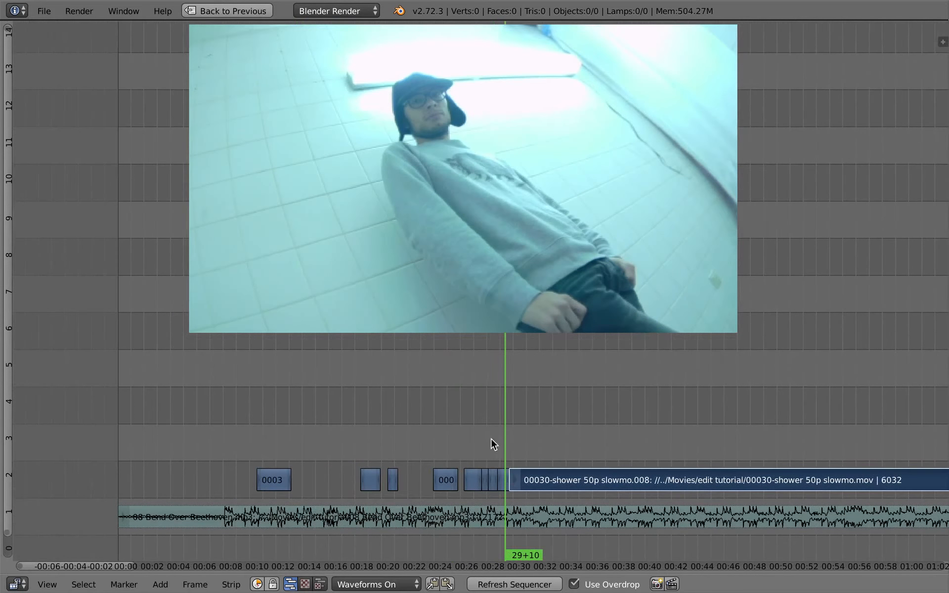
pyautogui.press('g')
pyautogui.click(522, 438)
pyautogui.moveTo(522, 421); pyautogui.dragTo(572, 419)
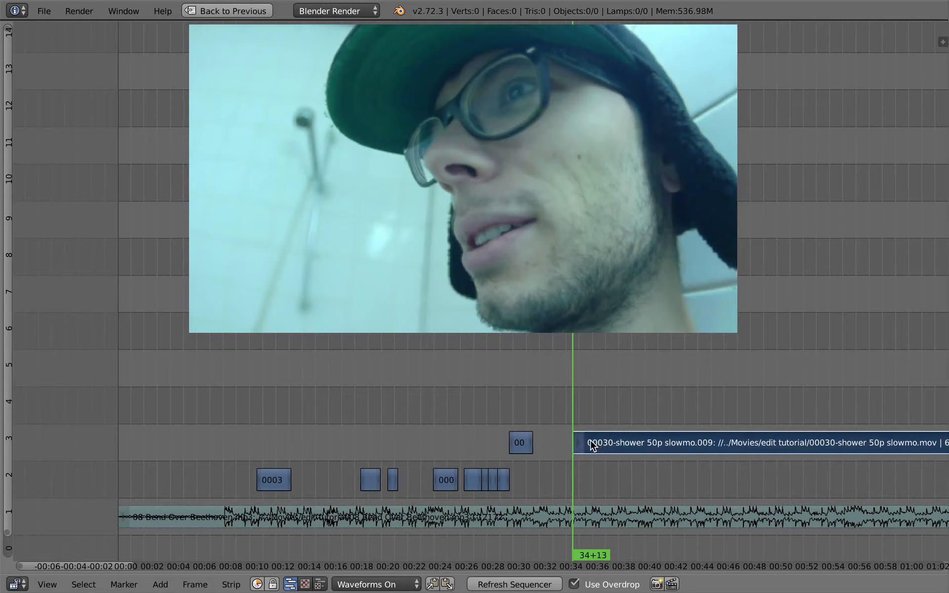
# Step: Preview the remaining footage, split off a short smiling close-up and trim the rest to start at frame 1543
pyautogui.hotkey('alt', 'a')
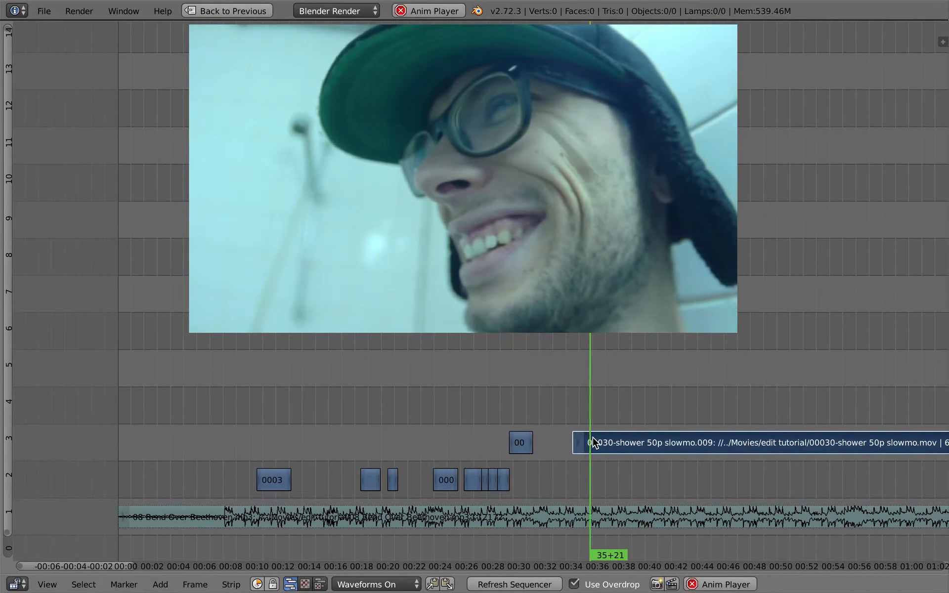
pyautogui.moveTo(595, 413); pyautogui.dragTo(811, 431)
pyautogui.keyDown('ctrl'); pyautogui.moveTo(811, 430); pyautogui.dragTo(549, 438, button='middle'); pyautogui.keyUp('ctrl')
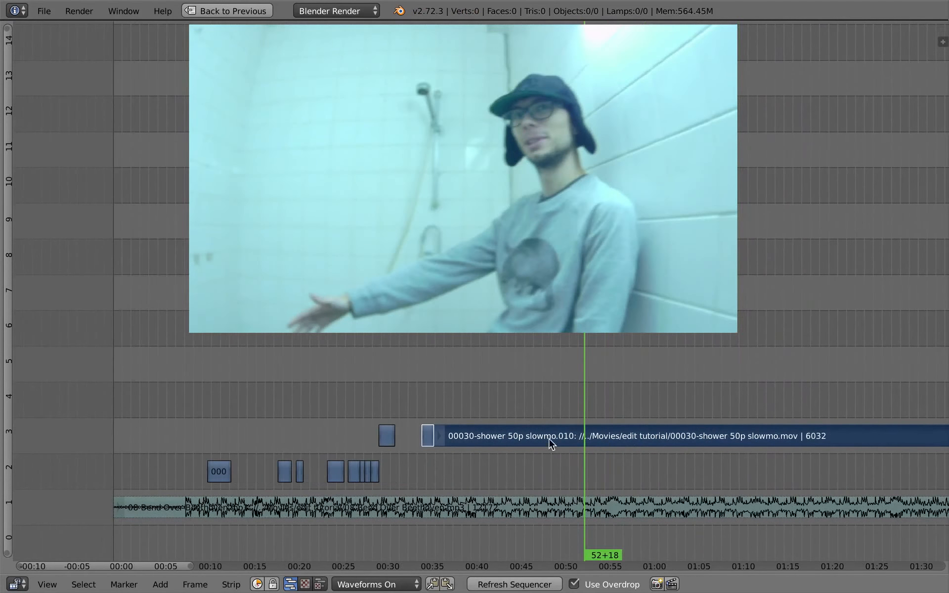
pyautogui.moveTo(588, 424); pyautogui.dragTo(666, 424)
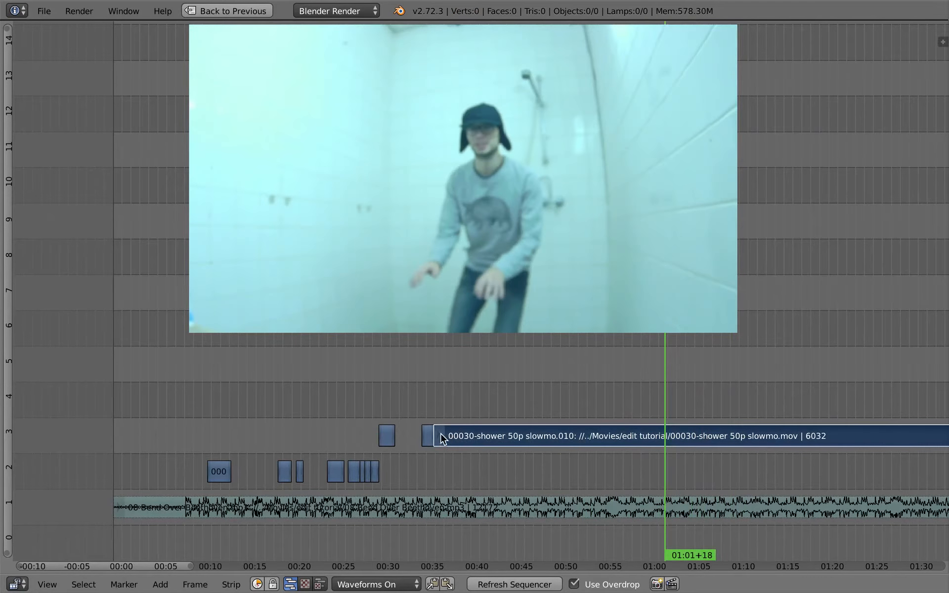
# Step: Cut the remaining footage at frame 1684 and move the resulting excerpt down to channel 2 at about frame 898
pyautogui.moveTo(670, 423); pyautogui.dragTo(724, 447)
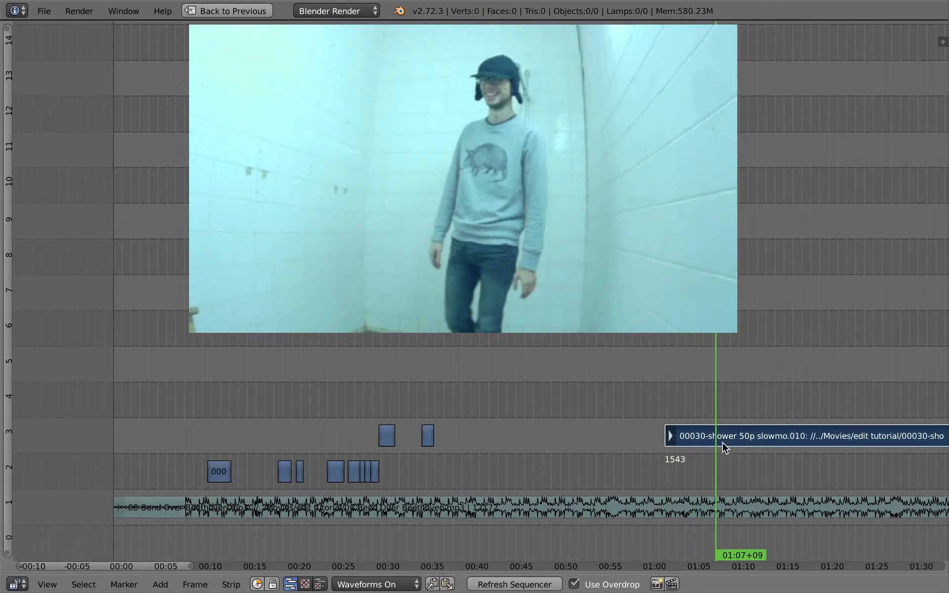
pyautogui.press('g')
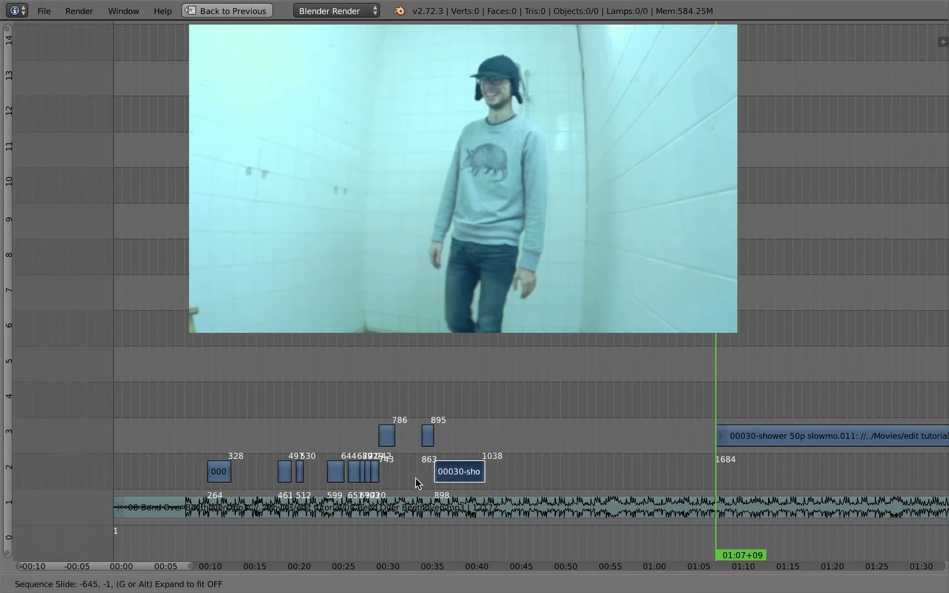
pyautogui.click(415, 477)
# Step: Slide all the footage strips after the first excerpt earlier together to close the gap behind it
pyautogui.moveTo(324, 458); pyautogui.dragTo(356, 459, button='middle')
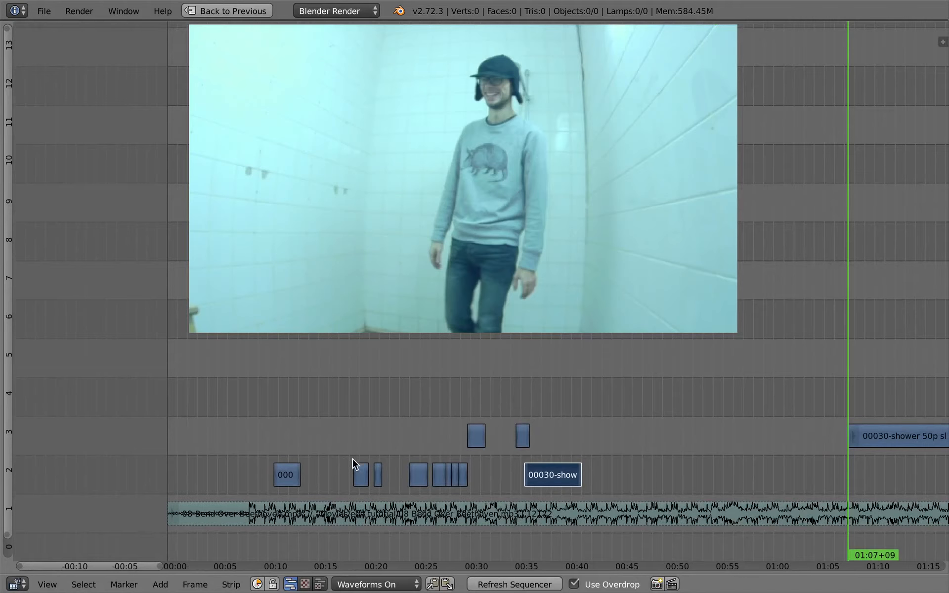
pyautogui.click(297, 443)
pyautogui.press('g')
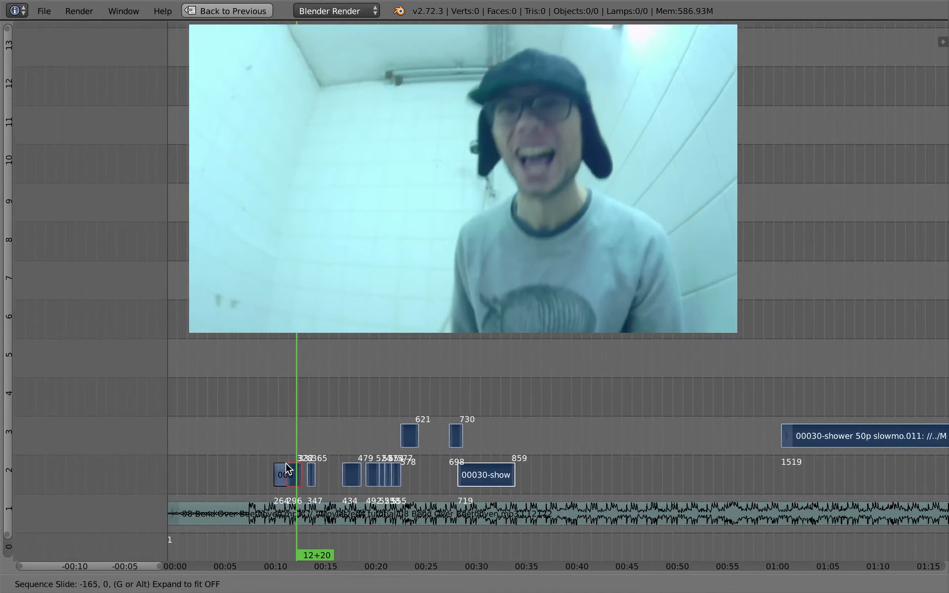
pyautogui.click(285, 467)
pyautogui.rightClick(325, 478)
pyautogui.press('g')
pyautogui.rightClick(335, 479)
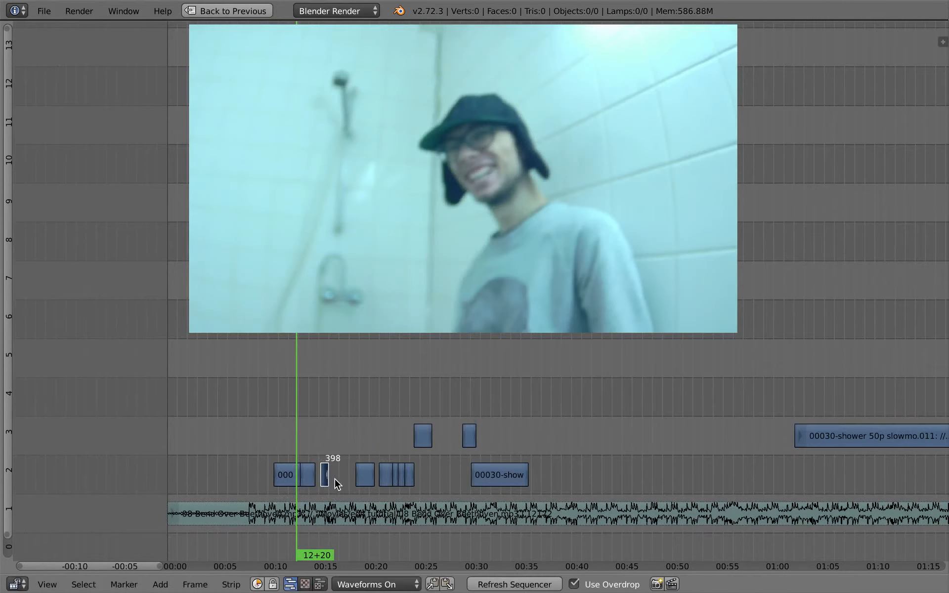
# Step: Move the smiling close-up excerpt earlier in channel 3 so it starts at frame 362, by the second excerpt's end
pyautogui.keyDown('ctrl'); pyautogui.moveTo(343, 468); pyautogui.dragTo(424, 396, button='middle'); pyautogui.keyUp('ctrl')
pyautogui.moveTo(301, 399); pyautogui.dragTo(634, 381)
pyautogui.press('g')
pyautogui.rightClick(594, 402)
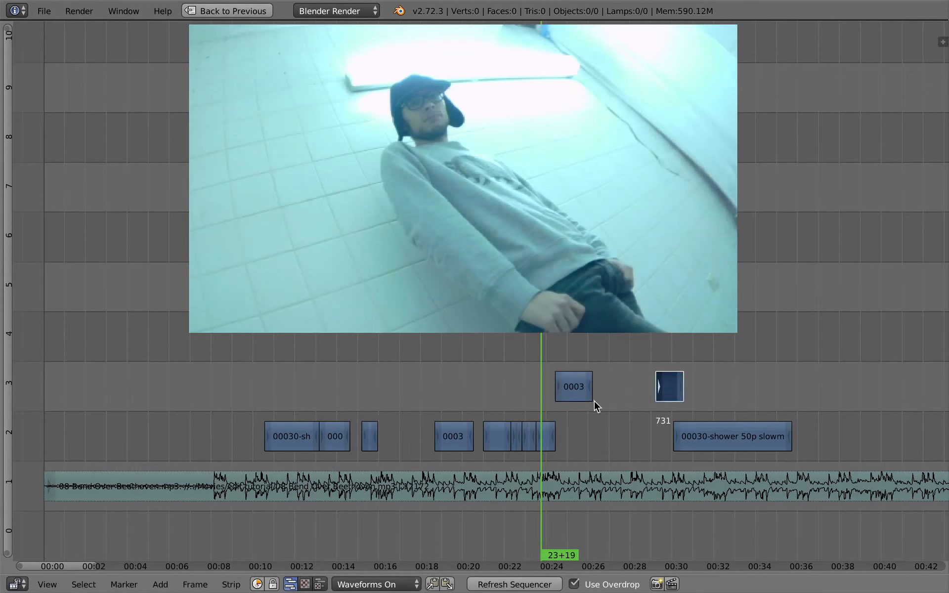
pyautogui.press('g')
pyautogui.click(350, 402)
# Step: Move the very short channel 2 excerpt to frame 395, directly after the smiling close-up
pyautogui.rightClick(371, 435)
pyautogui.press('g')
pyautogui.click(385, 388)
pyautogui.press('g')
pyautogui.click(381, 437)
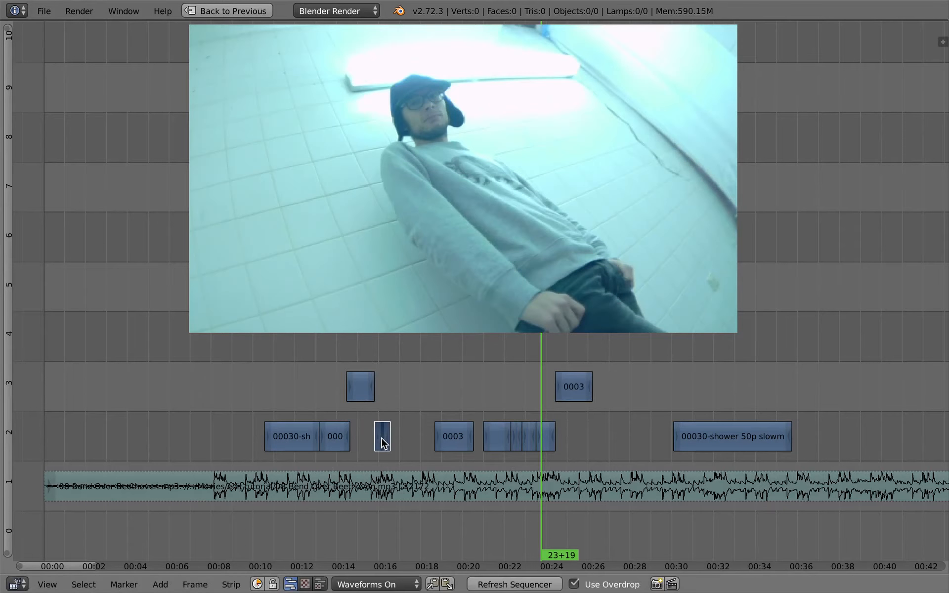
# Step: Move the other channel 3 excerpt to about frame 410 and shift the following channel 2 group earlier to about frame 453
pyautogui.click(357, 391)
pyautogui.press('g')
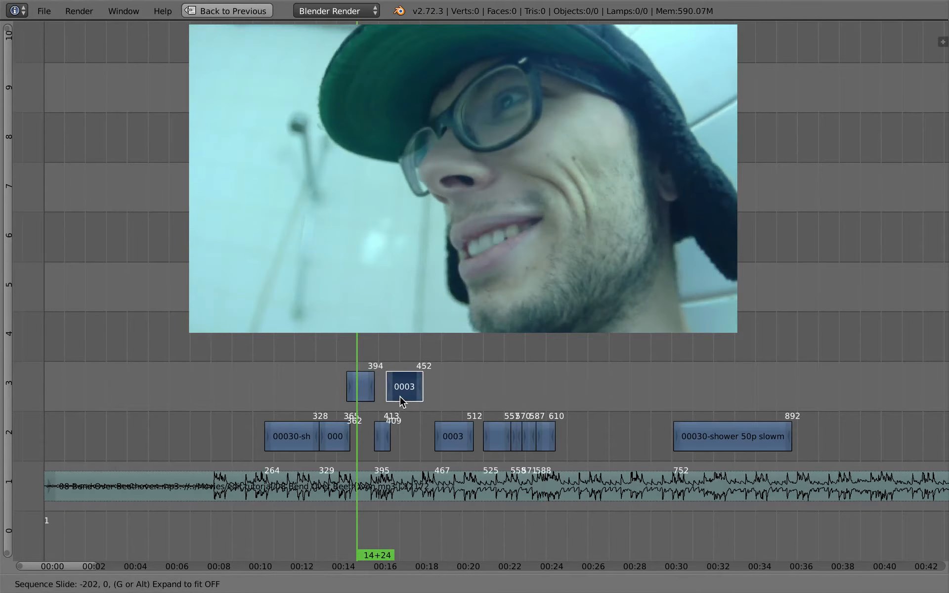
pyautogui.click(402, 401)
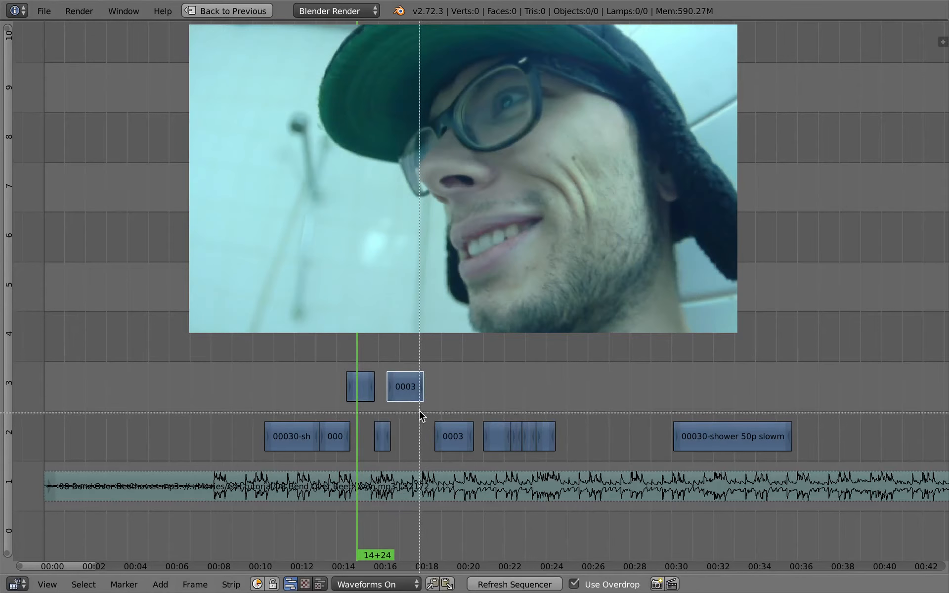
pyautogui.moveTo(421, 416); pyautogui.dragTo(561, 449)
pyautogui.press('g')
pyautogui.click(551, 449)
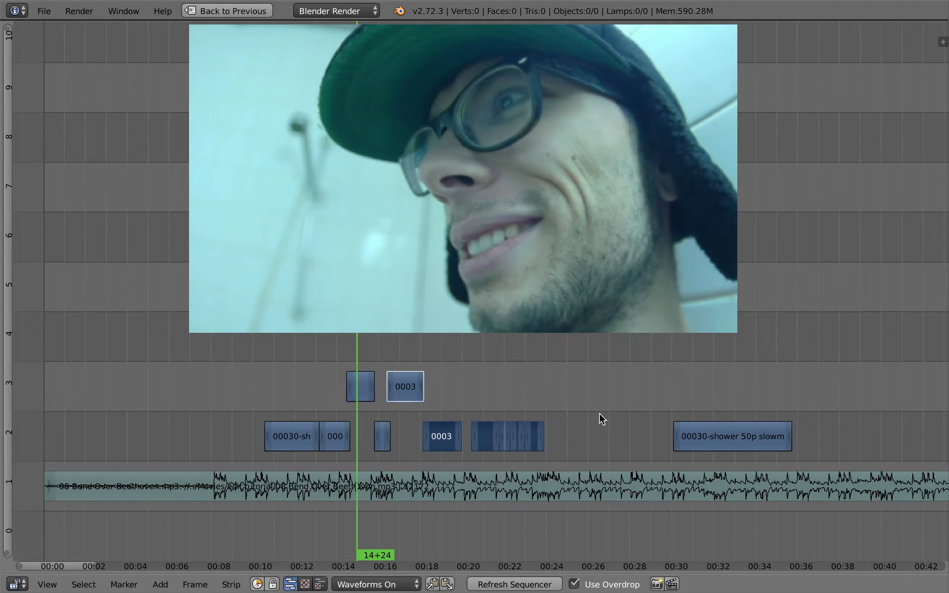
# Step: Move the four adjoining short excerpts to channel 3 at about frame 523 and the long last excerpt to frame 499 in channel 2
pyautogui.moveTo(600, 414); pyautogui.dragTo(657, 419)
pyautogui.rightClick(723, 440)
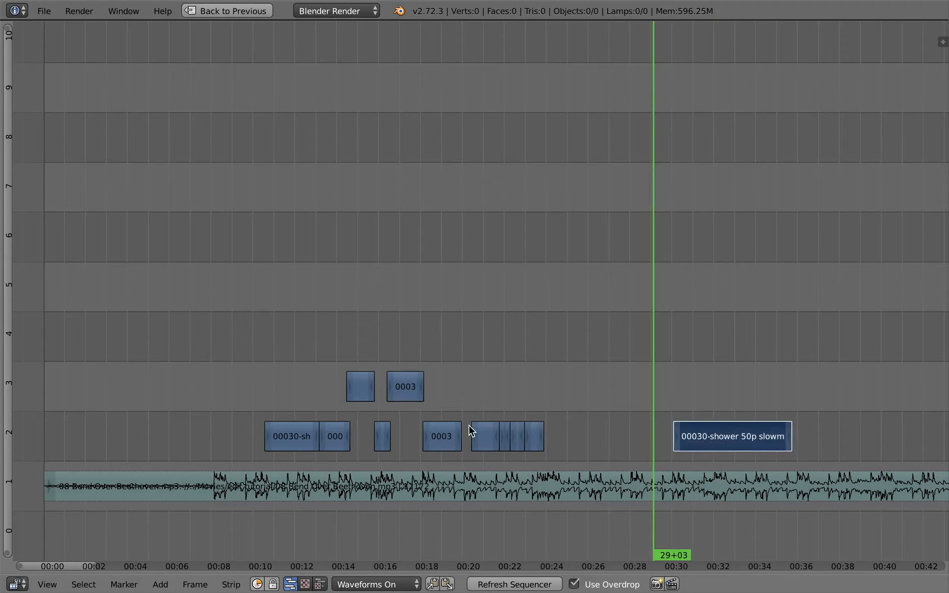
pyautogui.press('g')
pyautogui.click(545, 383)
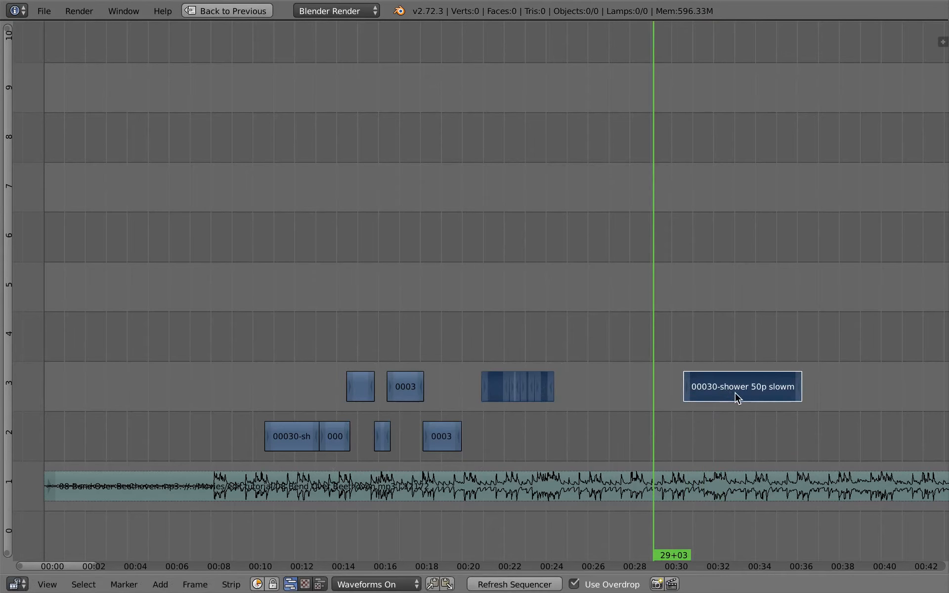
pyautogui.rightClick(732, 395)
pyautogui.press('g')
pyautogui.click(510, 435)
# Step: Slide the music strip later so that its beat begins at the first shower excerpt
pyautogui.moveTo(457, 391); pyautogui.dragTo(217, 377)
pyautogui.rightClick(279, 489)
pyautogui.press('g')
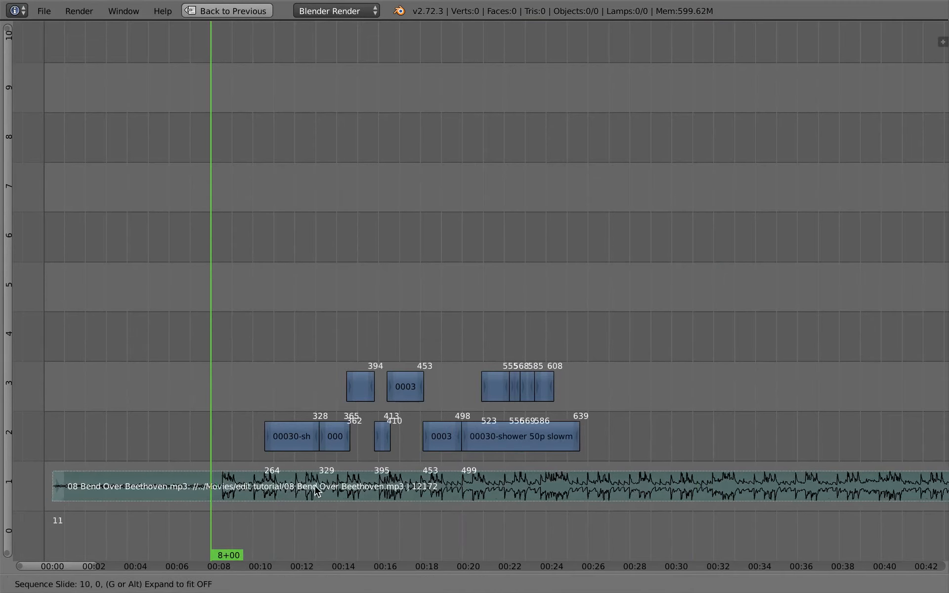
pyautogui.click(329, 487)
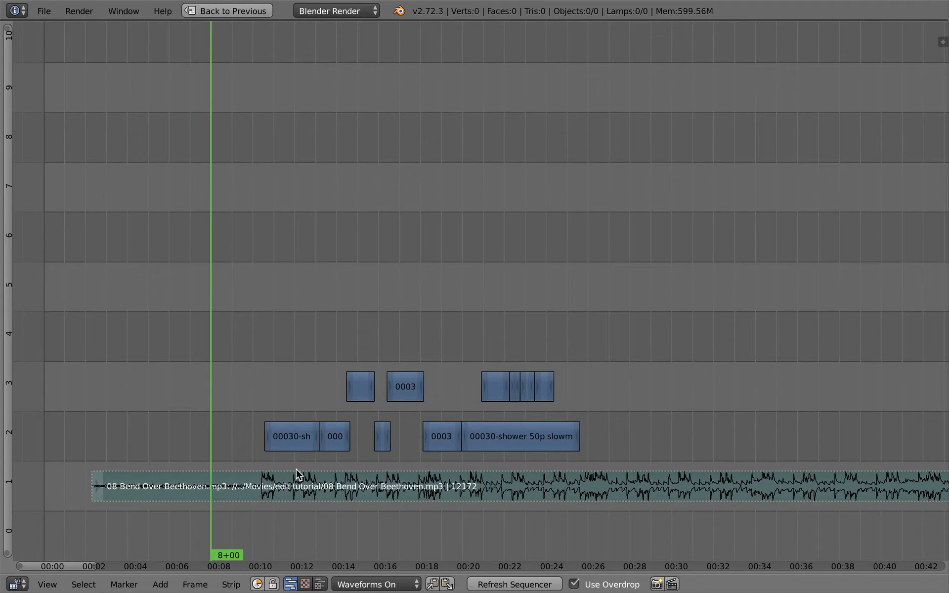
# Step: Unmute the music strip and play the sequence from 8+00 to check the excerpts against the song
pyautogui.hotkey('alt', 'h')
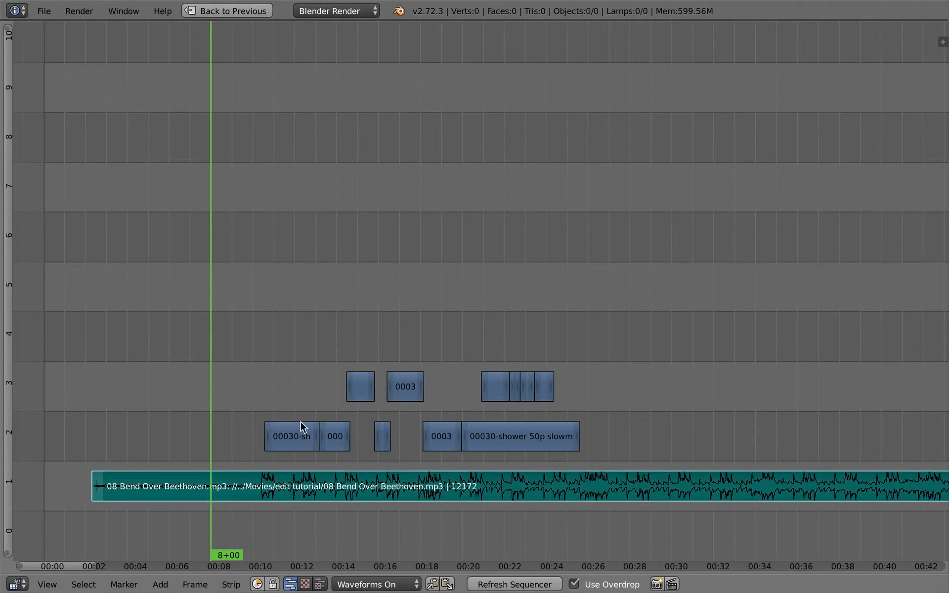
pyautogui.hotkey('alt', 'a')
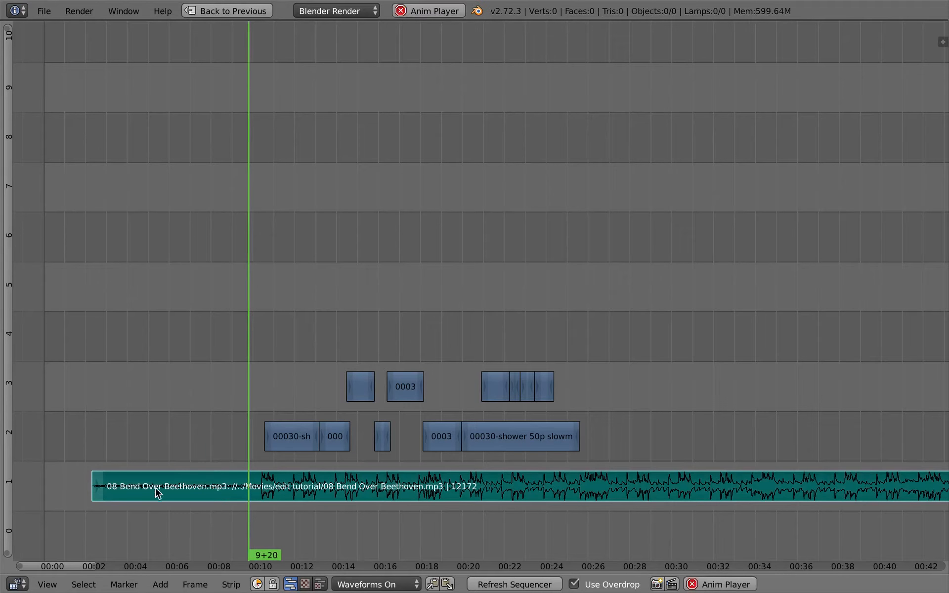
pyautogui.moveTo(195, 449); pyautogui.dragTo(164, 468, button='middle')
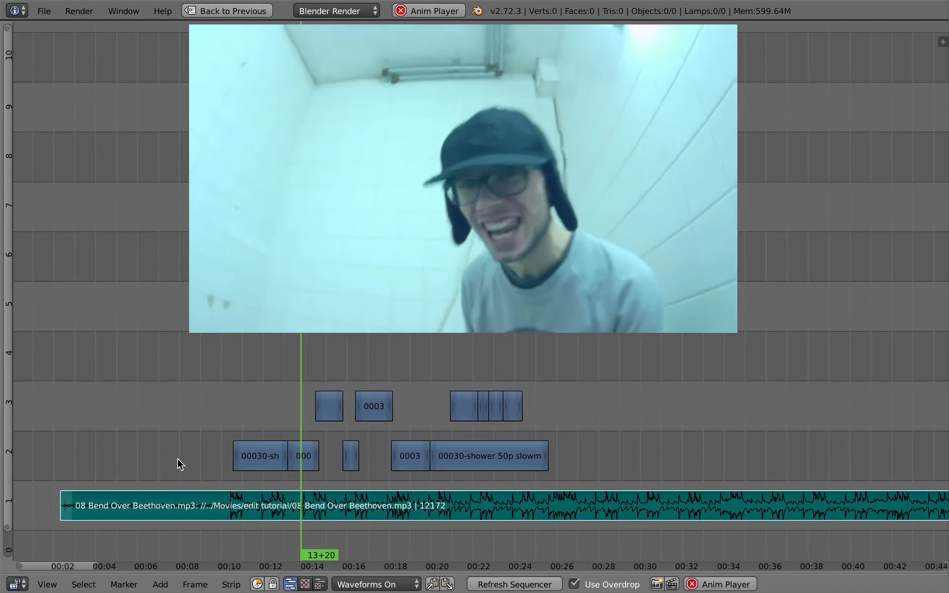
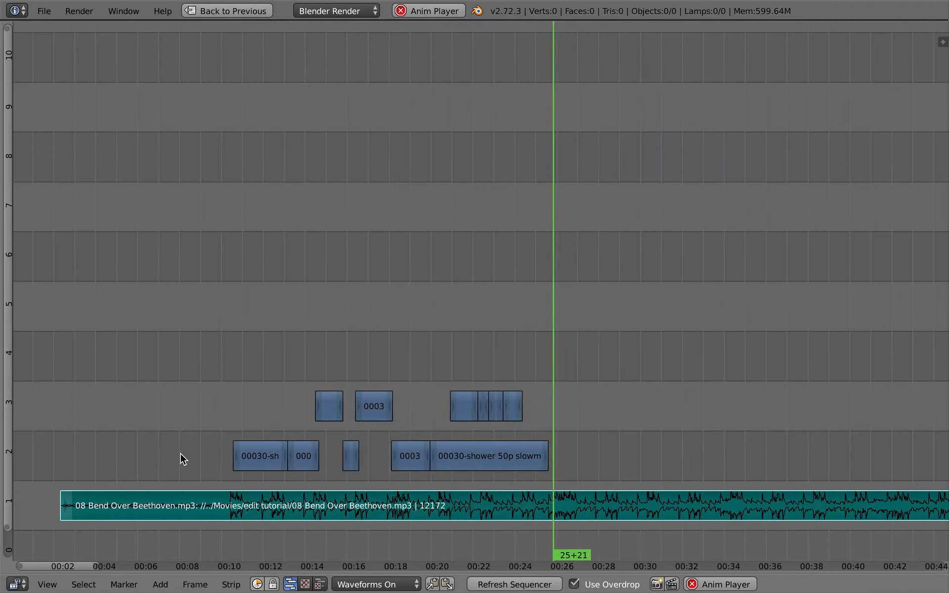
# Step: Replay the sequence from just before the first shower excerpt to check its opening against the beat
pyautogui.hotkey('alt', 'a')
pyautogui.moveTo(236, 437); pyautogui.dragTo(216, 409)
pyautogui.moveTo(236, 413); pyautogui.dragTo(262, 406, button='middle')
pyautogui.keyDown('ctrl'); pyautogui.moveTo(274, 425); pyautogui.dragTo(283, 423, button='middle'); pyautogui.keyUp('ctrl')
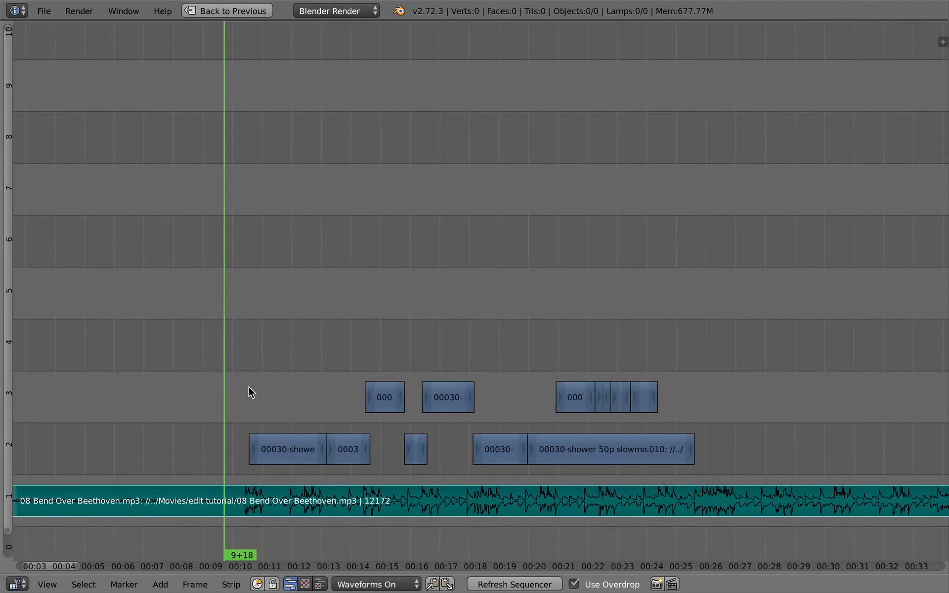
pyautogui.keyDown('ctrl'); pyautogui.moveTo(251, 389); pyautogui.dragTo(244, 393, button='middle'); pyautogui.keyUp('ctrl')
pyautogui.hotkey('alt', 'a')
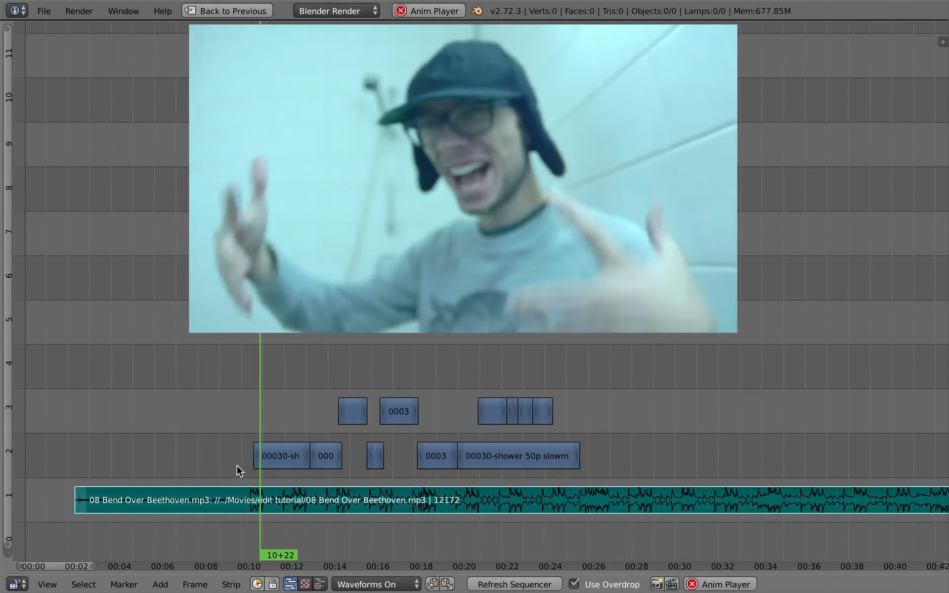
# Step: Cut the first channel 2 excerpt at 11+09 and slip the footage inside its first part
pyautogui.hotkey('alt', 'a')
pyautogui.rightClick(281, 459)
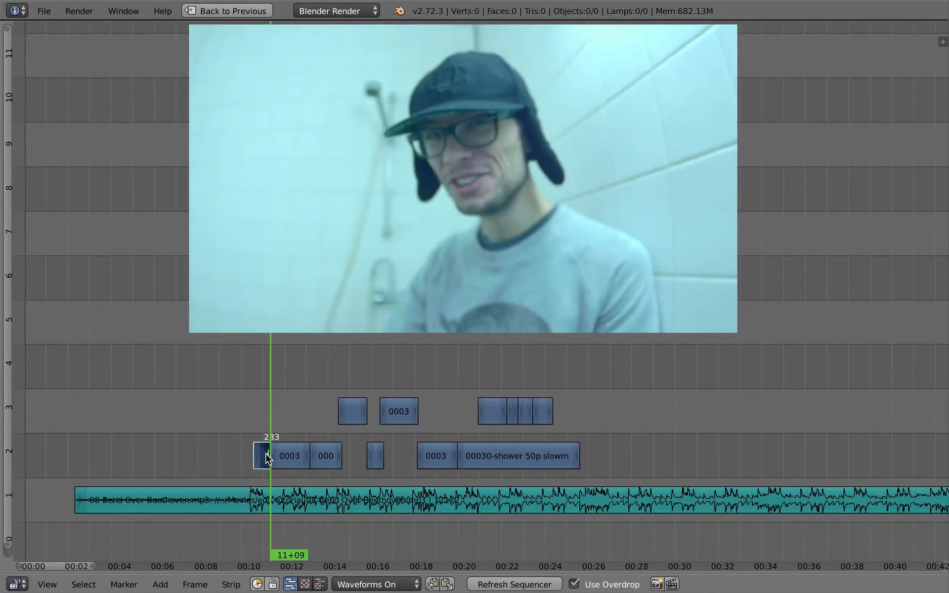
pyautogui.click(261, 417)
pyautogui.press('s')
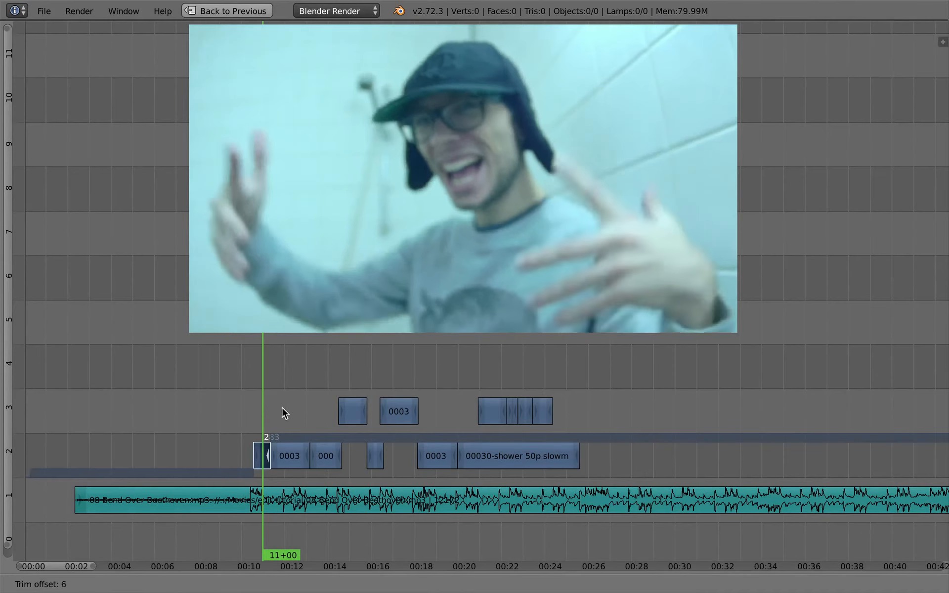
pyautogui.click(302, 413)
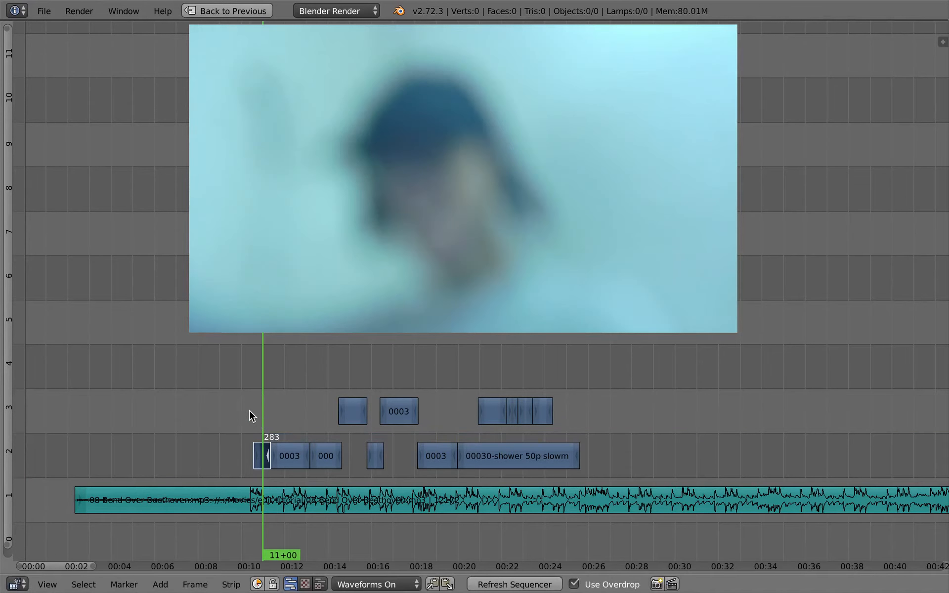
# Step: Move the cut between the first two short excerpts earlier to frame 279 and play across it
pyautogui.hotkey('alt', 'a')
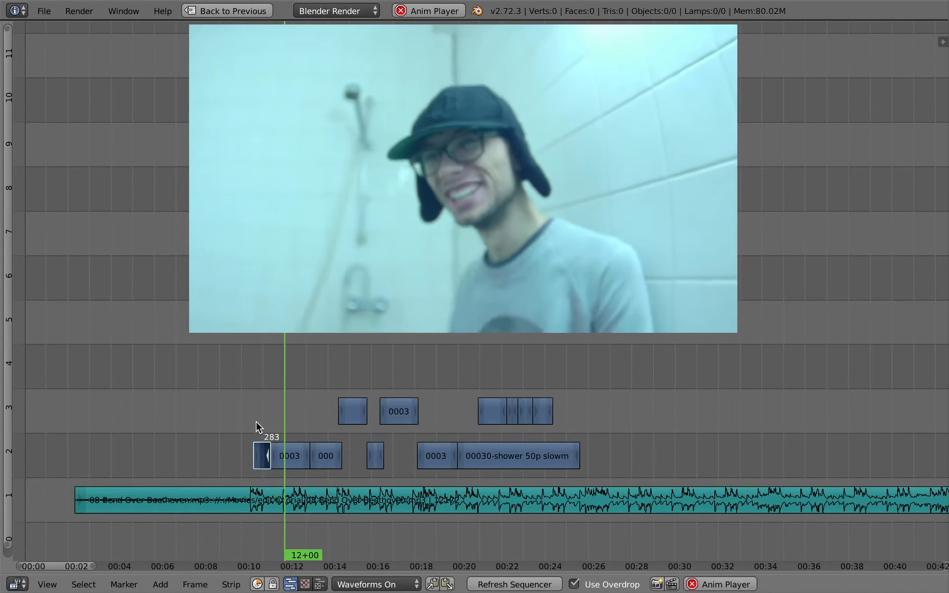
pyautogui.press('Escape')
pyautogui.rightClick(276, 454)
pyautogui.press('g')
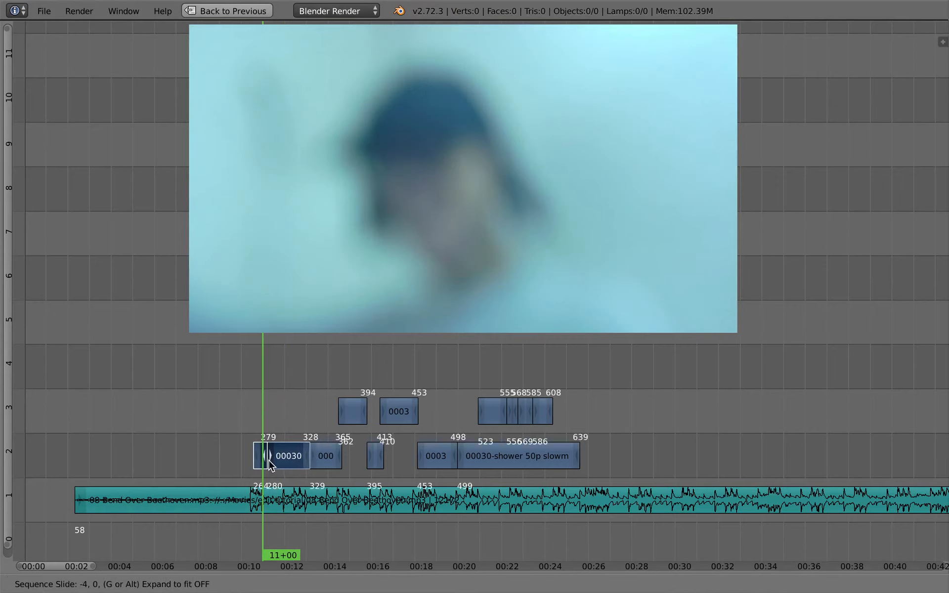
pyautogui.click(268, 459)
pyautogui.click(259, 429)
pyautogui.hotkey('alt', 'a')
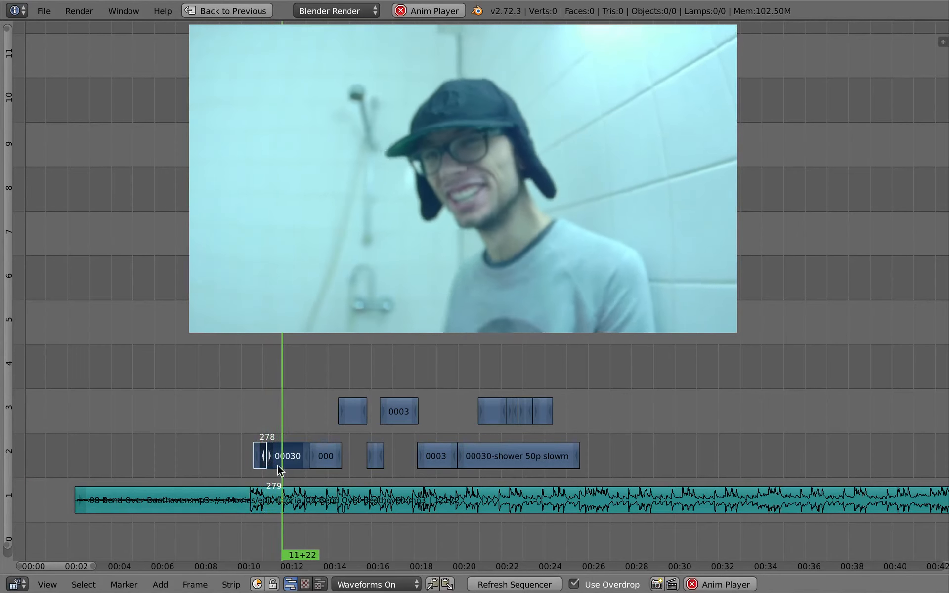
# Step: Cut the second channel 2 excerpt at 12+00 and slip the footage inside its latter part
pyautogui.hotkey('alt', 'a')
pyautogui.rightClick(289, 457)
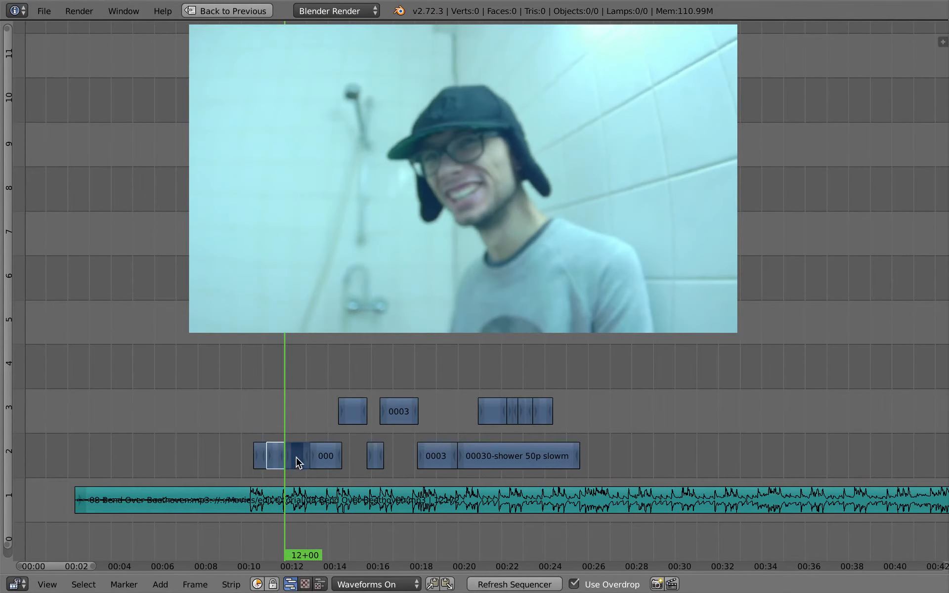
pyautogui.rightClick(295, 457)
pyautogui.click(288, 412)
pyautogui.press('s')
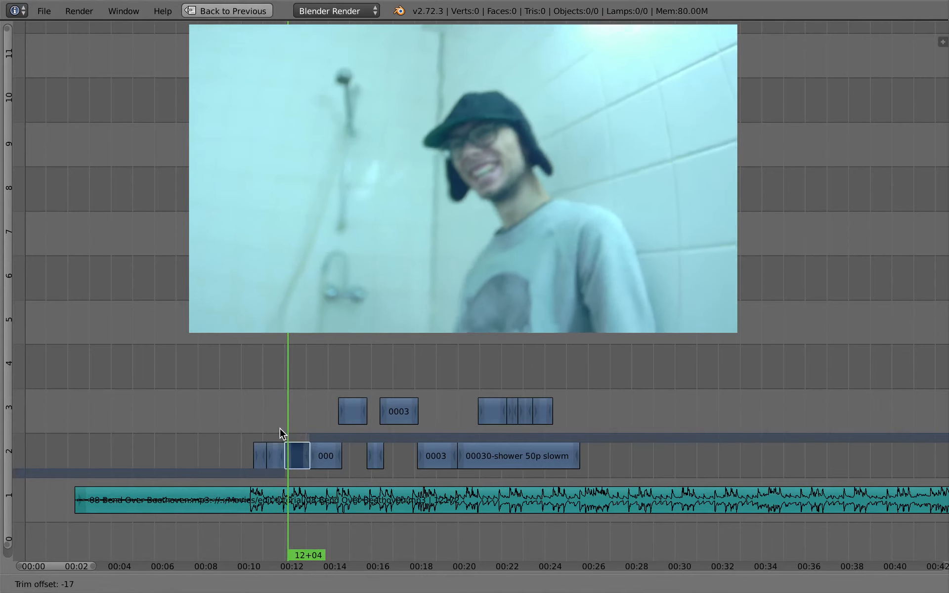
pyautogui.click(267, 433)
# Step: Play the new cuts and move the cut after the third short excerpt earlier to frame 316
pyautogui.click(269, 448)
pyautogui.hotkey('alt', 'a')
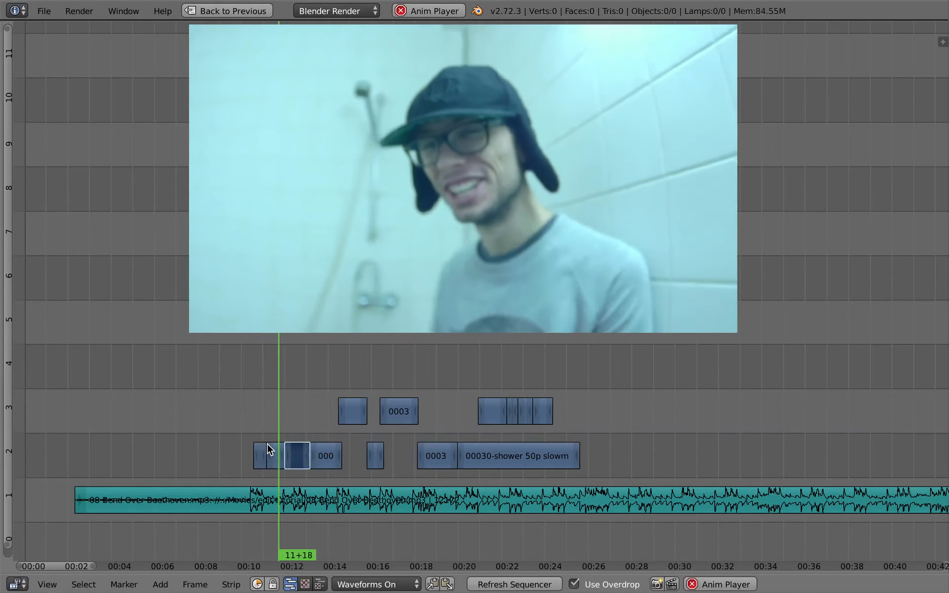
pyautogui.hotkey('alt', 'a')
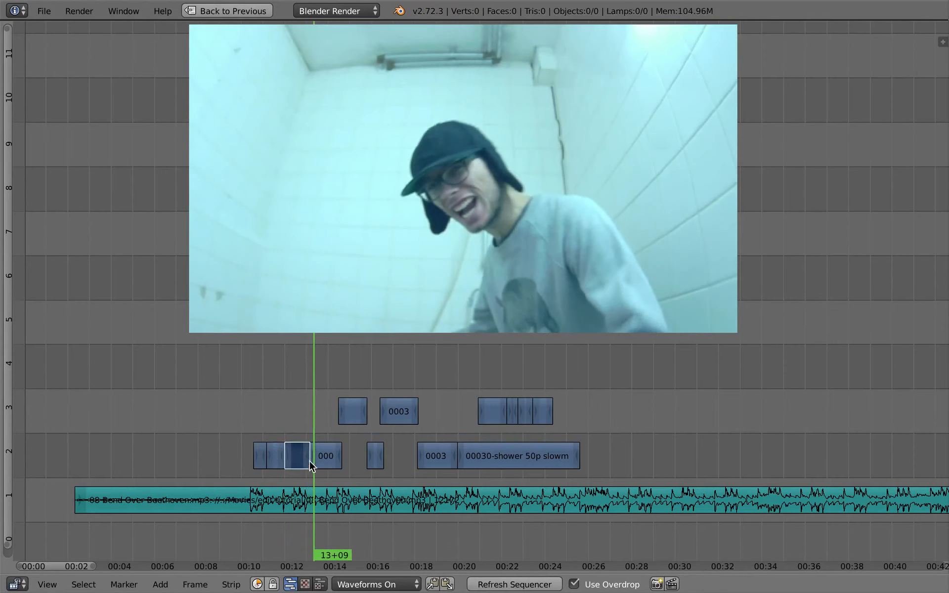
pyautogui.press('g')
pyautogui.click(295, 449)
pyautogui.click(290, 443)
pyautogui.hotkey('alt', 'a')
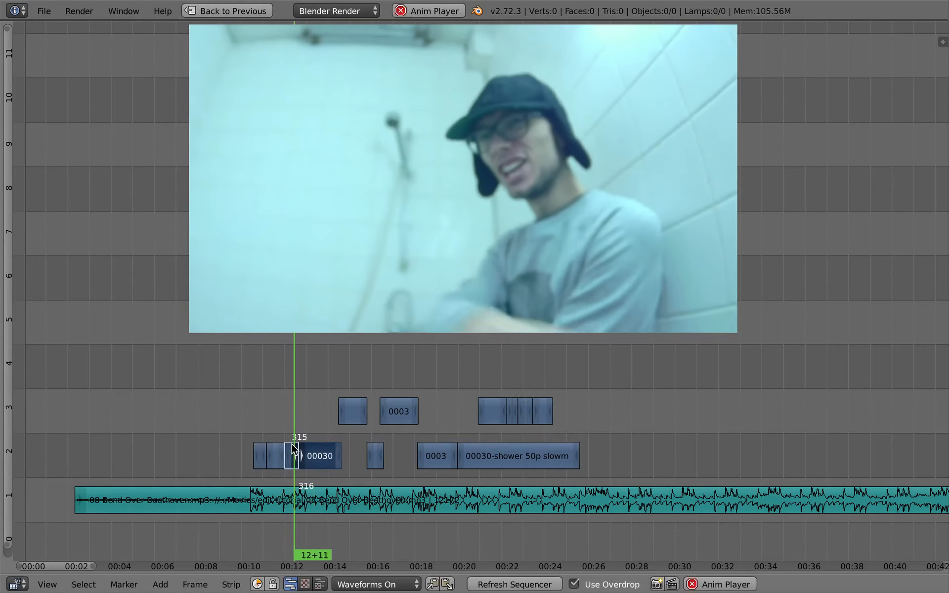
# Step: Cut the fourth channel 2 excerpt at 13+14 and adjust the footage offset inside its latter part
pyautogui.hotkey('alt', 'a')
pyautogui.click(322, 457)
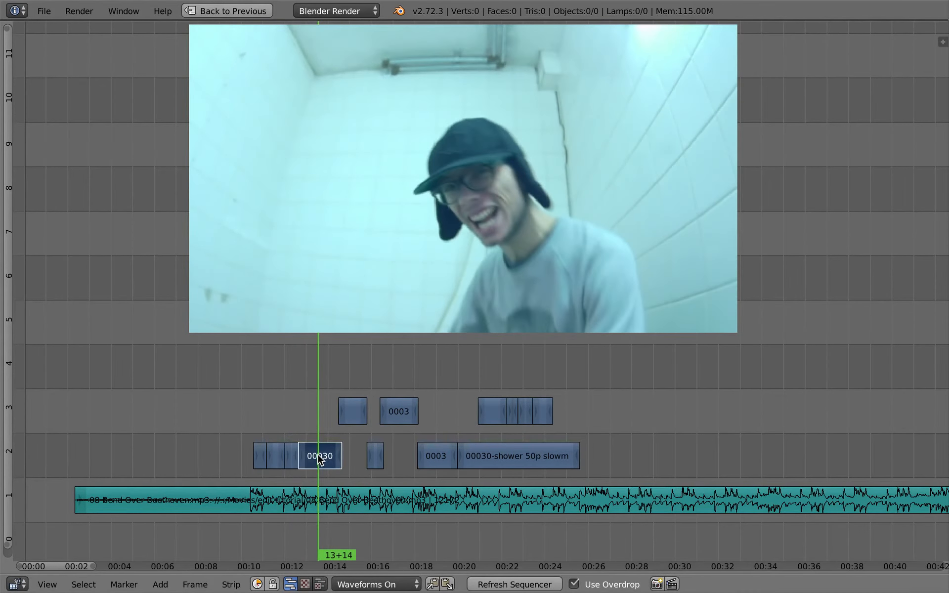
pyautogui.press('k')
pyautogui.moveTo(321, 455); pyautogui.dragTo(328, 430)
pyautogui.press('s')
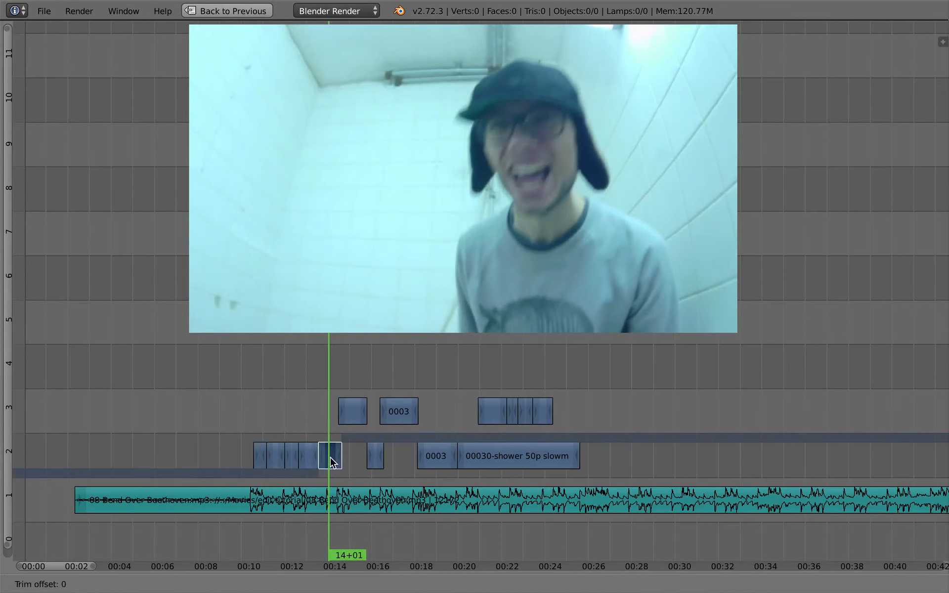
pyautogui.click(326, 451)
# Step: Slip the footage inside the short excerpt before the 13+14 cut by more than 230 frames
pyautogui.click(313, 429)
pyautogui.rightClick(309, 455)
pyautogui.press('s')
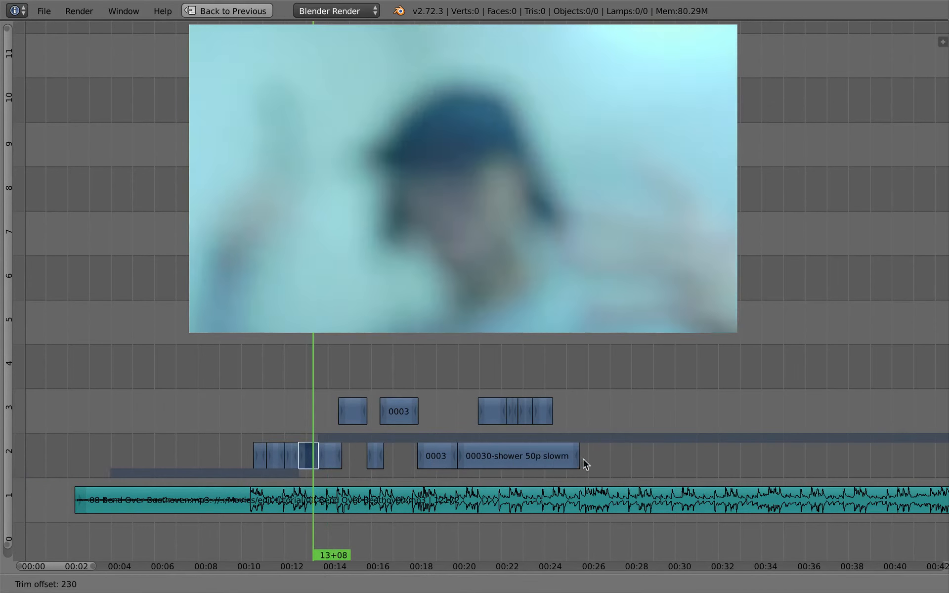
pyautogui.click(684, 452)
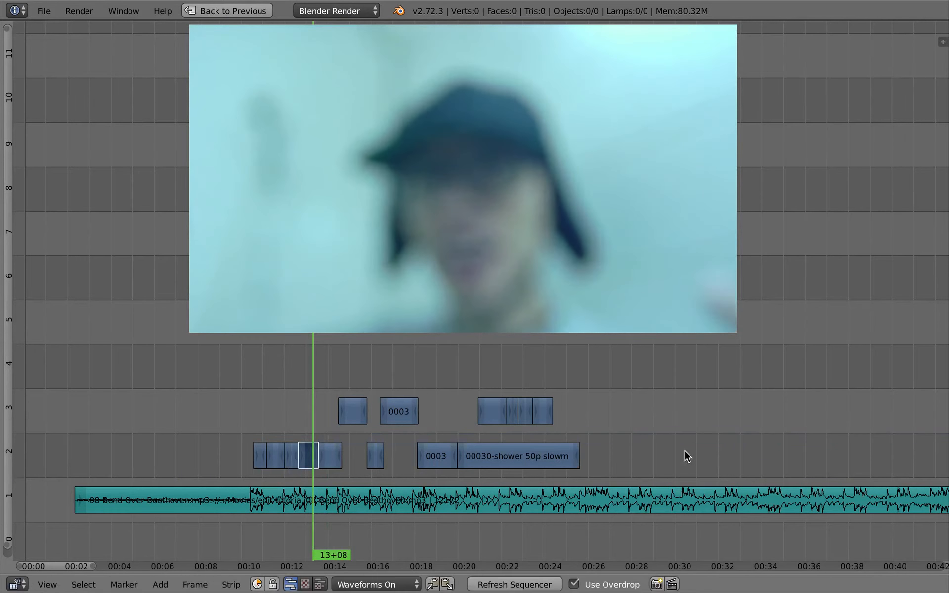
# Step: Play the sequence from about 12+00 to check the new short excerpts against the song
pyautogui.click(290, 423)
pyautogui.hotkey('alt', 'a')
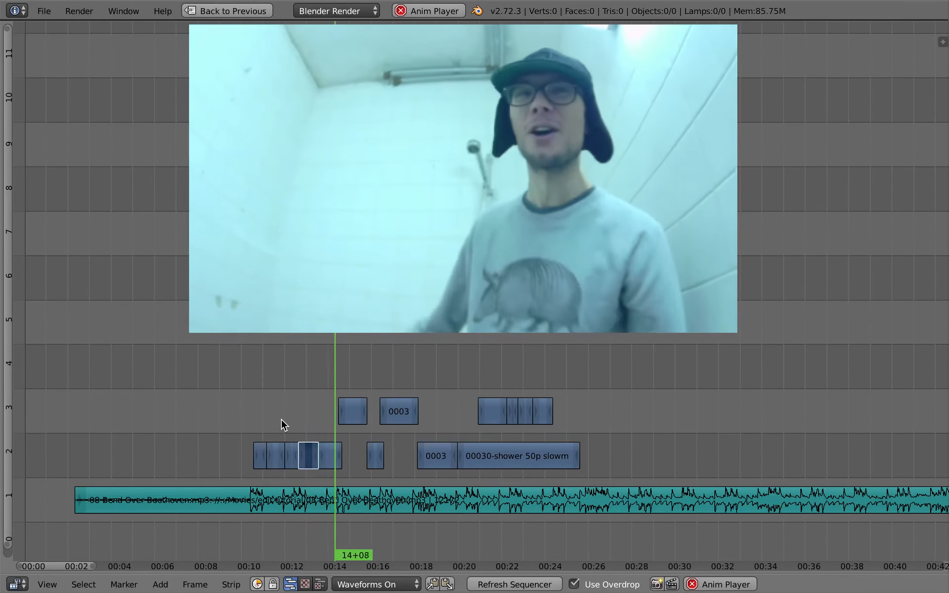
pyautogui.hotkey('alt', 'a')
pyautogui.hotkey('alt', 'a')
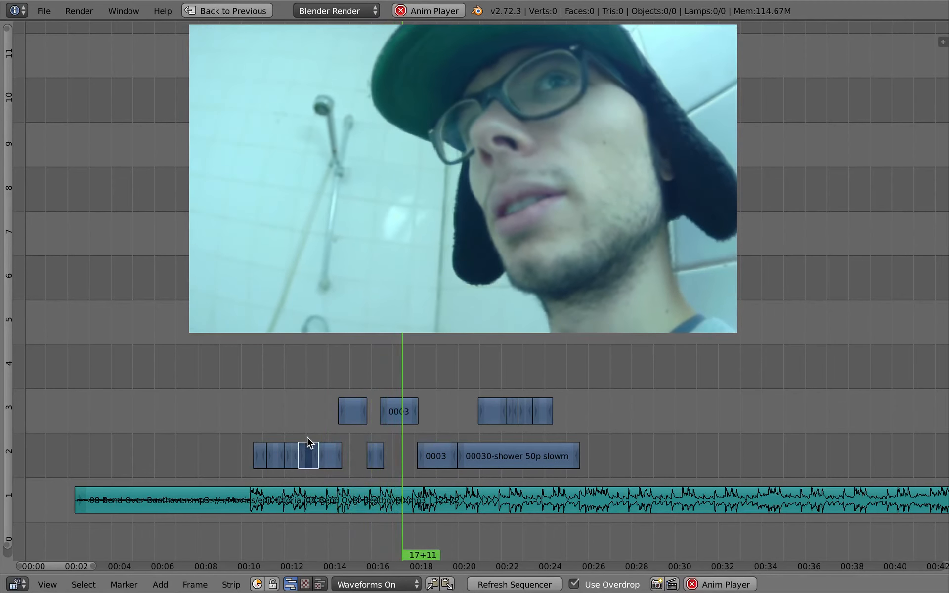
# Step: Cut the second channel 3 excerpt at 17+11 and slip the footage inside its latter part
pyautogui.hotkey('alt', 'a')
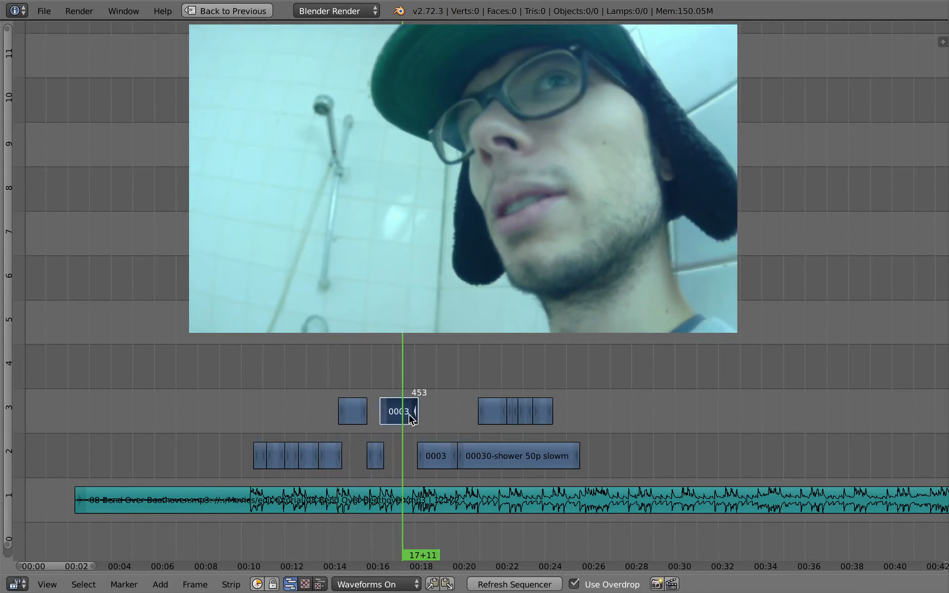
pyautogui.press('s')
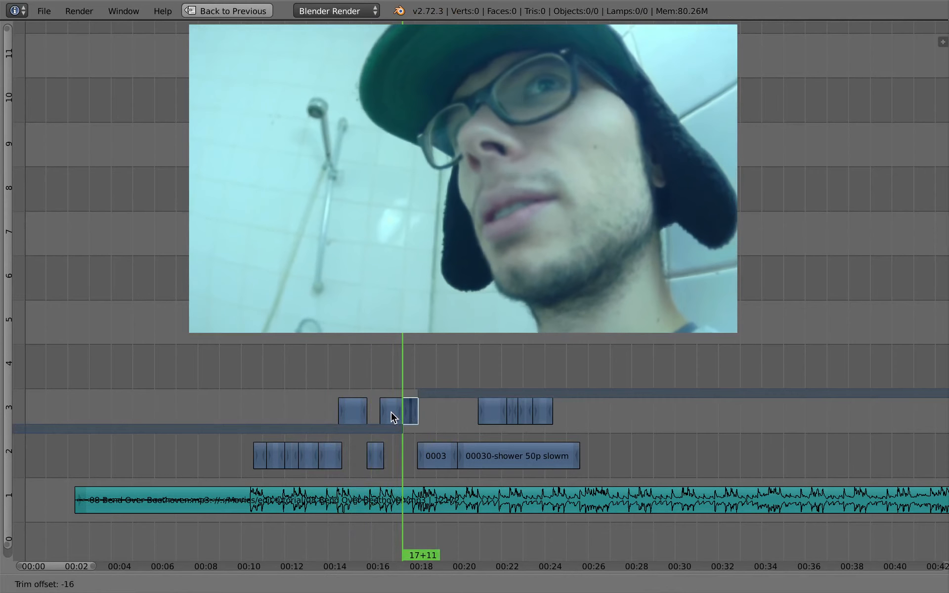
pyautogui.click(391, 408)
# Step: Play all the shower excerpts from the beginning through the last one to review the edit
pyautogui.hotkey('alt', 'shift', 'a')
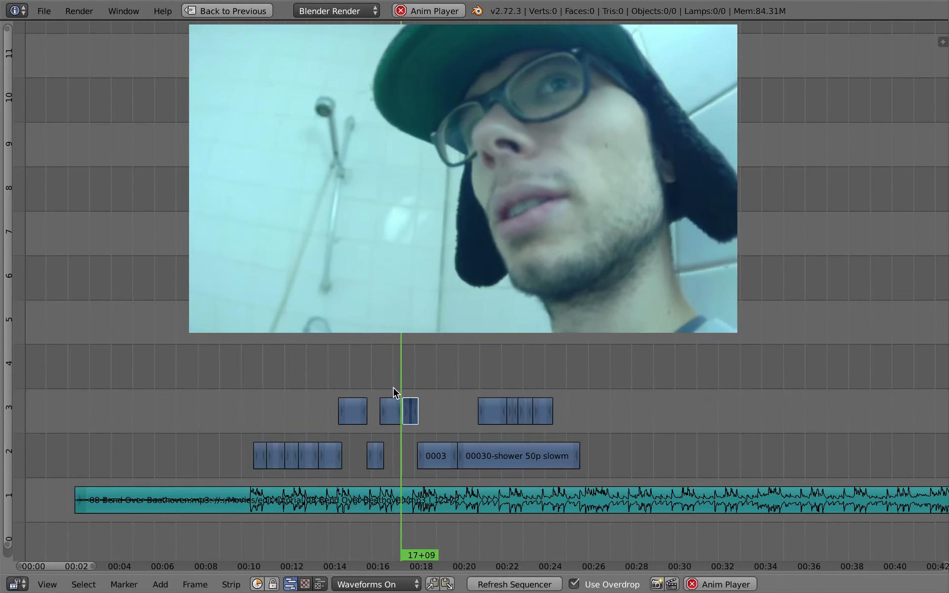
pyautogui.click(251, 404)
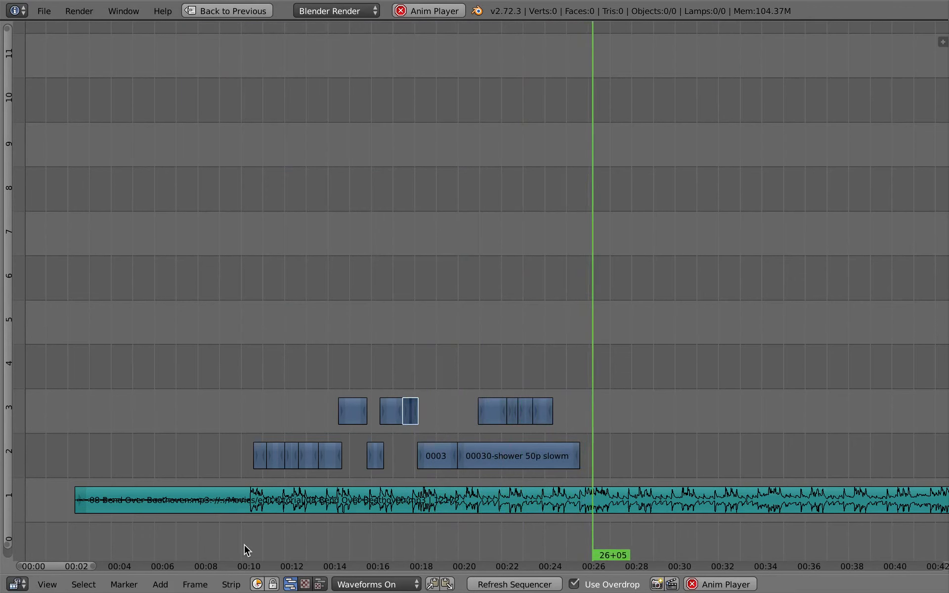
pyautogui.hotkey('alt', 'a')
# Step: Add an Adjustment Layer effect strip at 9+17 and place it in channel 4 above the excerpts
pyautogui.click(251, 348)
pyautogui.hotkey('shift', 'a')
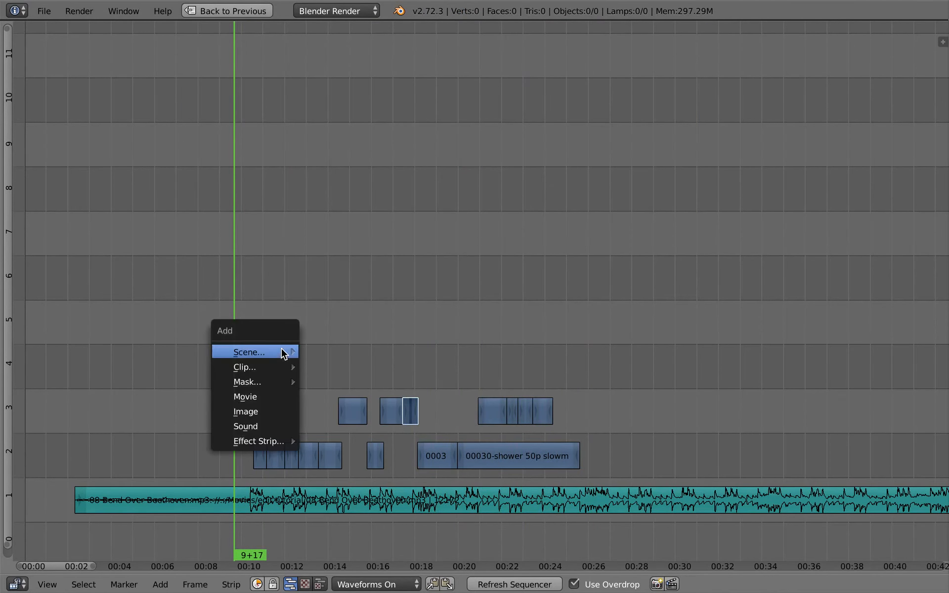
pyautogui.moveTo(271, 444)
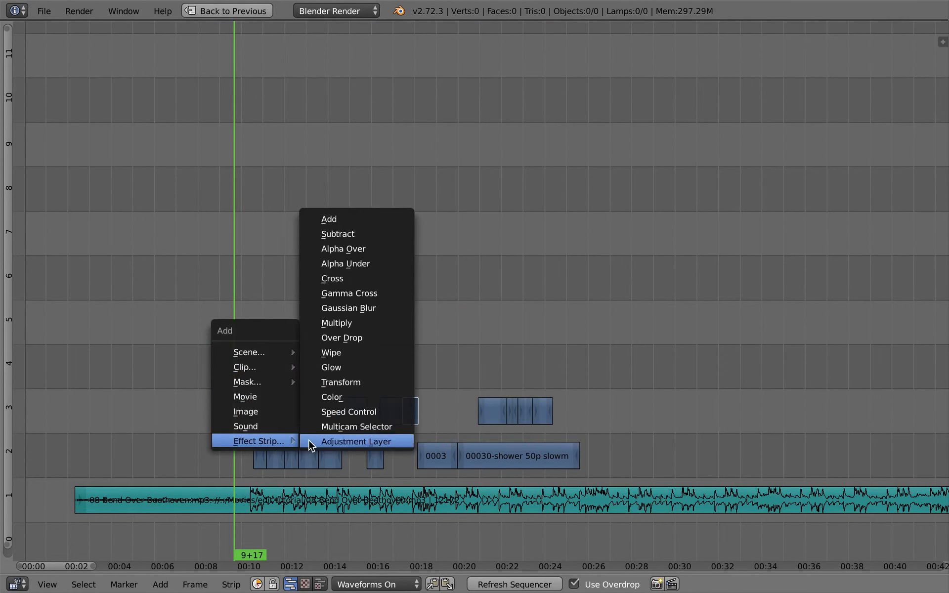
pyautogui.click(379, 442)
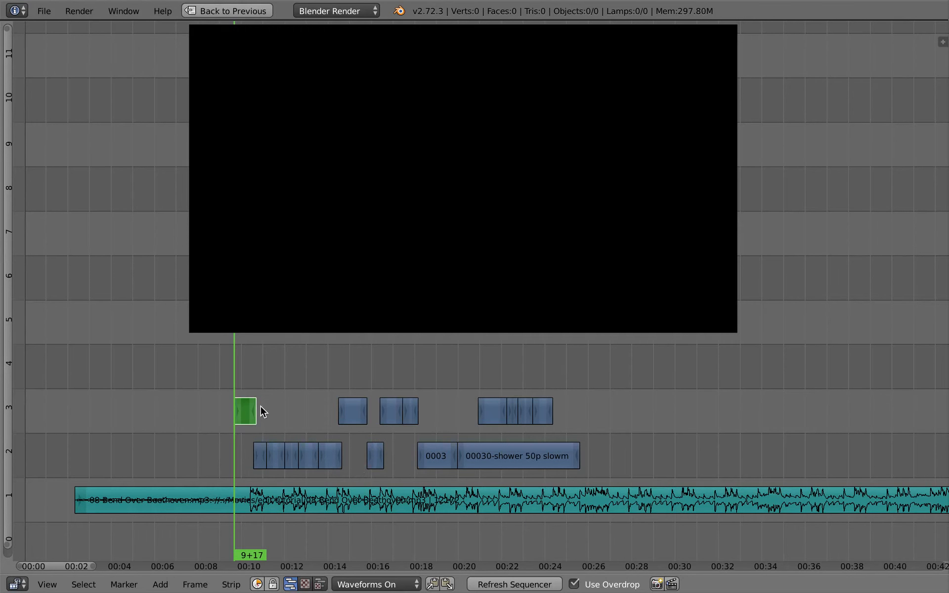
pyautogui.press('g')
pyautogui.click(248, 368)
# Step: Extend the end of the adjustment layer strip to frame 699 so it spans all the excerpts
pyautogui.rightClick(255, 373)
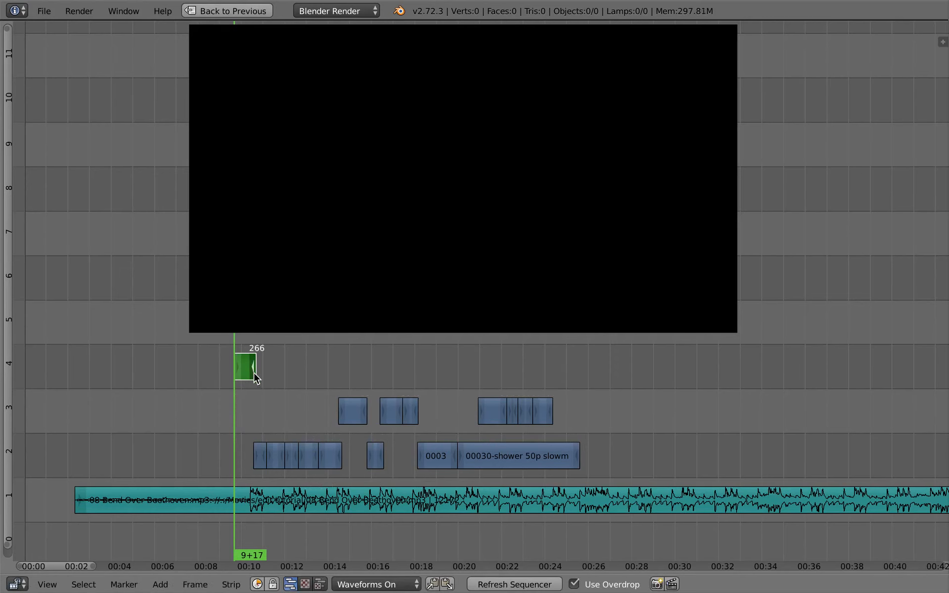
pyautogui.press('g')
pyautogui.click(629, 381)
# Step: Show the adjustment strip's properties, add a Color Balance modifier, and widen the properties region to reveal its color wheels
pyautogui.moveTo(380, 352); pyautogui.dragTo(329, 363)
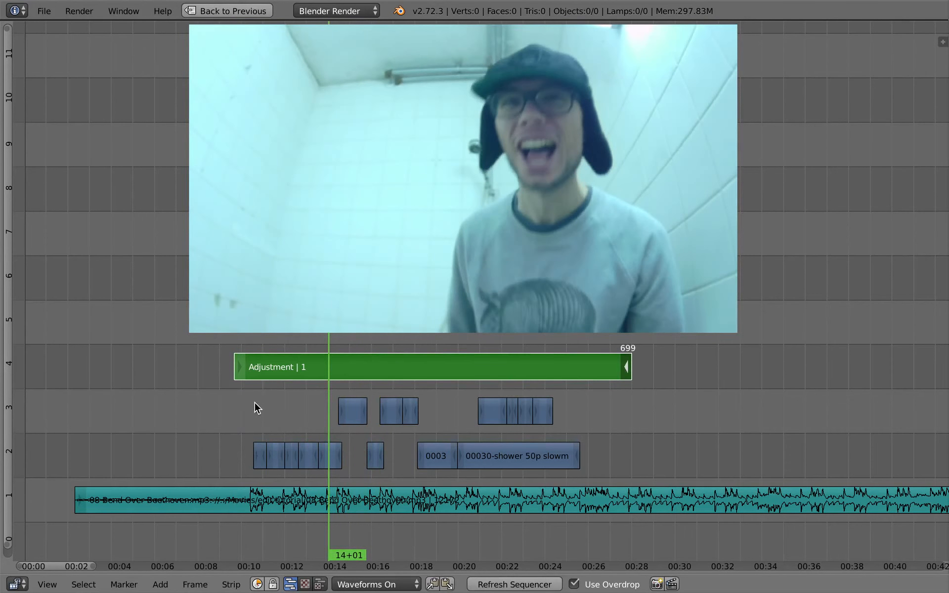
pyautogui.hotkey('shift', 'a')
pyautogui.moveTo(254, 403)
pyautogui.press('n')
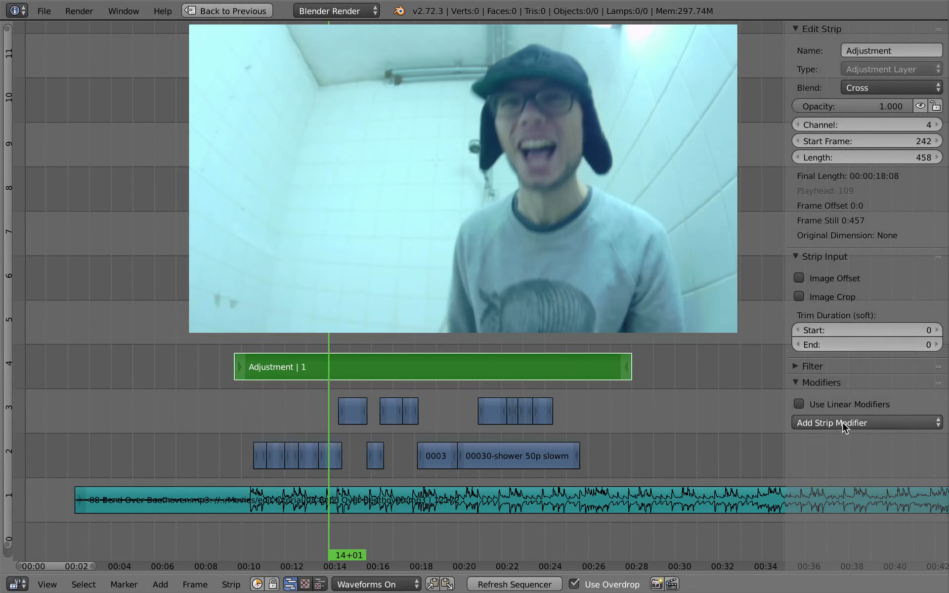
pyautogui.click(875, 426)
pyautogui.click(875, 441)
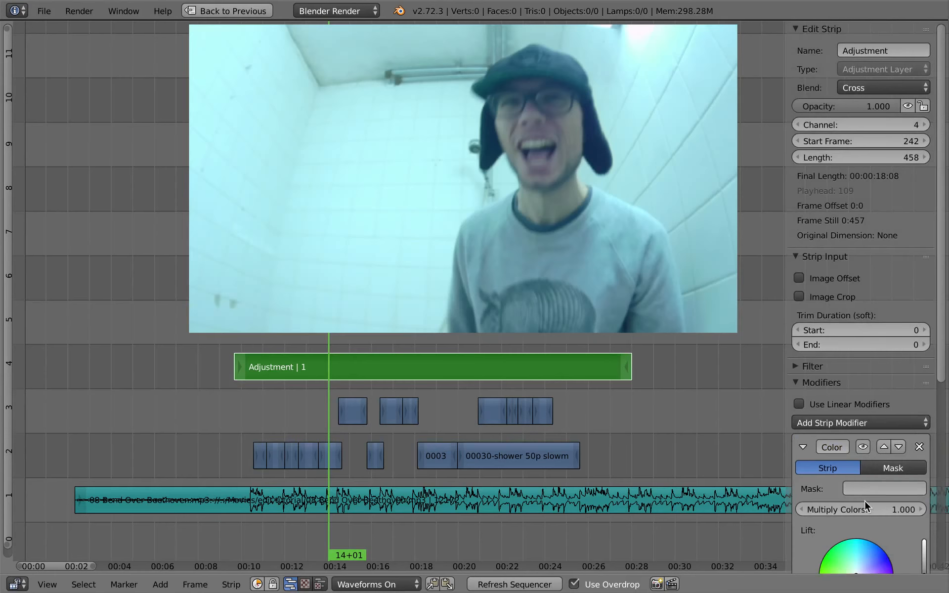
pyautogui.scroll(-10, 851, 194)
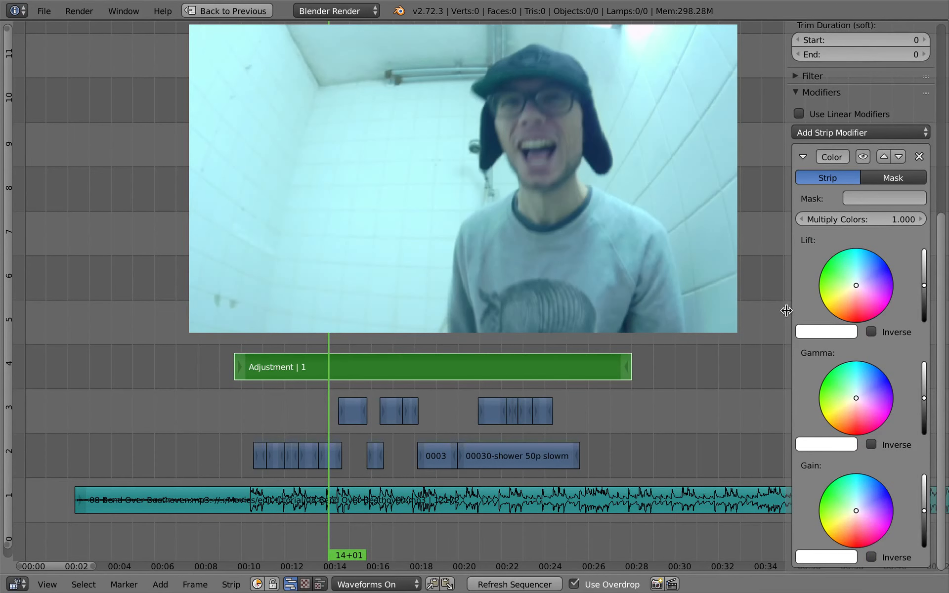
pyautogui.moveTo(787, 310); pyautogui.dragTo(733, 309)
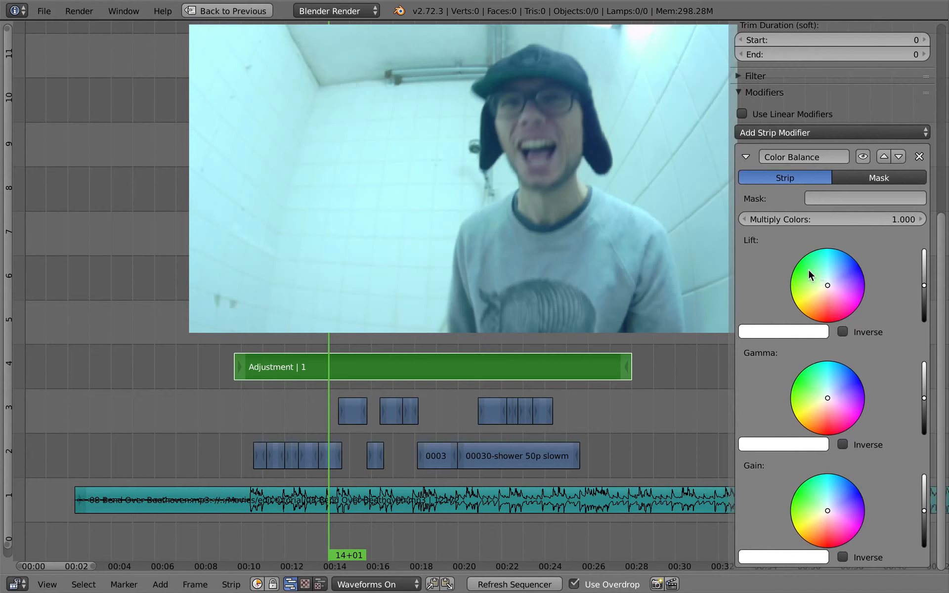
# Step: At 15+07, raise the Color Balance gain, lower lift and gamma slightly, and tint lift and gain towards red
pyautogui.click(356, 374)
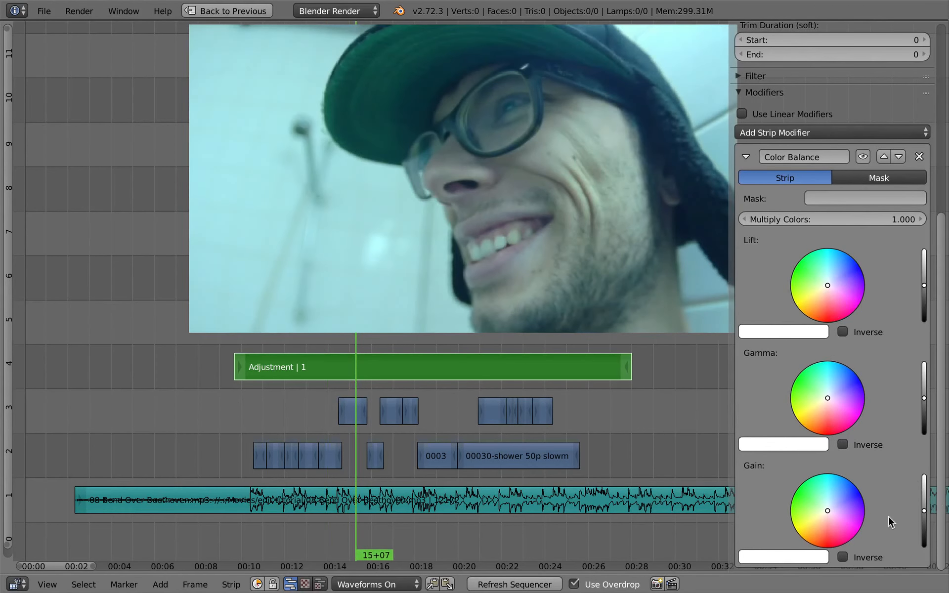
pyautogui.moveTo(926, 515); pyautogui.dragTo(930, 509)
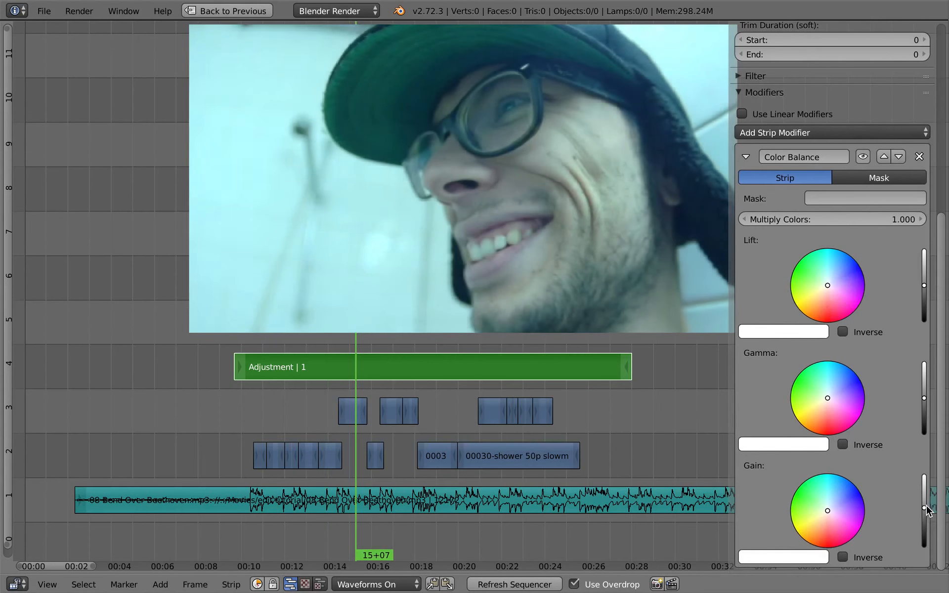
pyautogui.moveTo(829, 508); pyautogui.dragTo(830, 518)
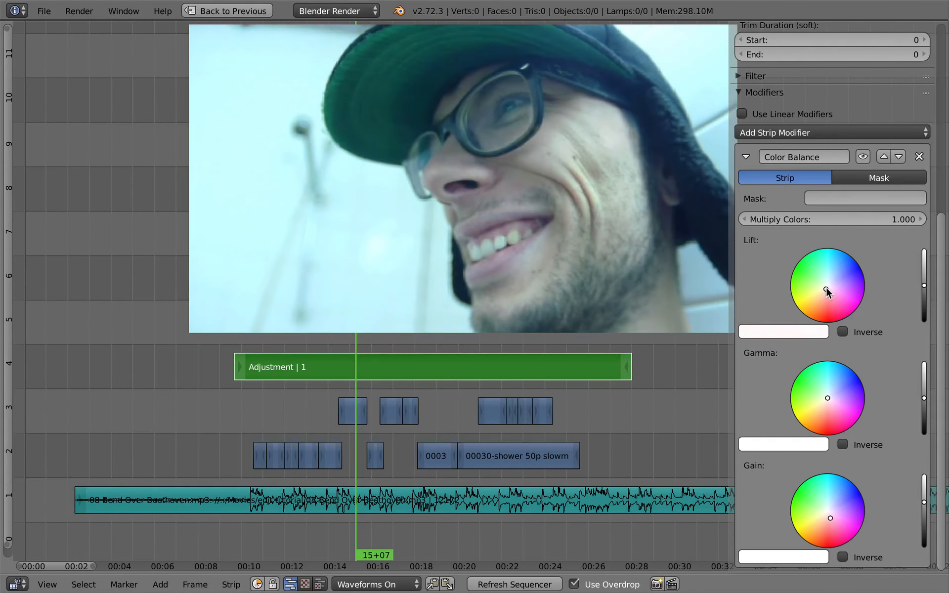
pyautogui.moveTo(924, 285); pyautogui.dragTo(926, 288)
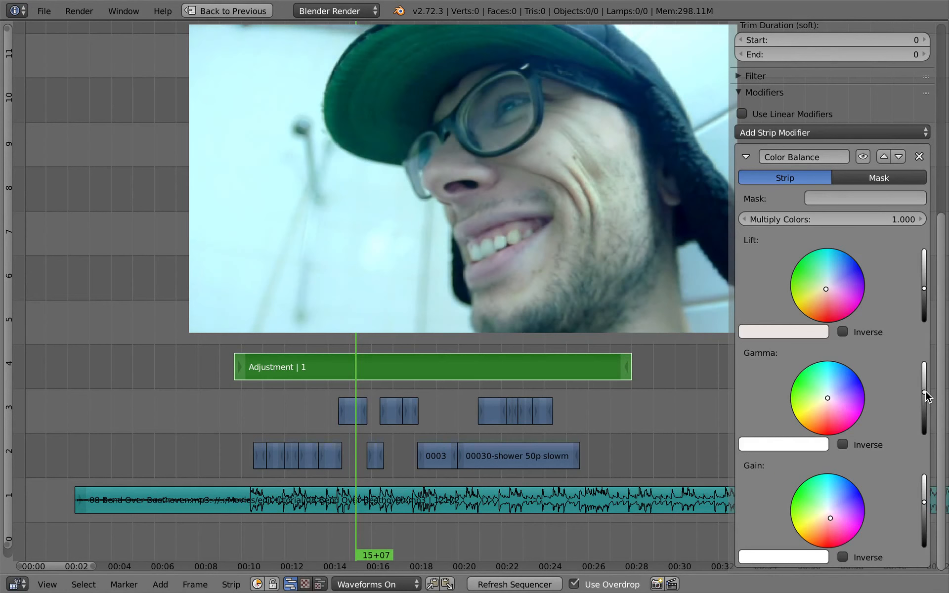
pyautogui.moveTo(926, 396); pyautogui.dragTo(926, 401)
pyautogui.moveTo(926, 500); pyautogui.dragTo(926, 497)
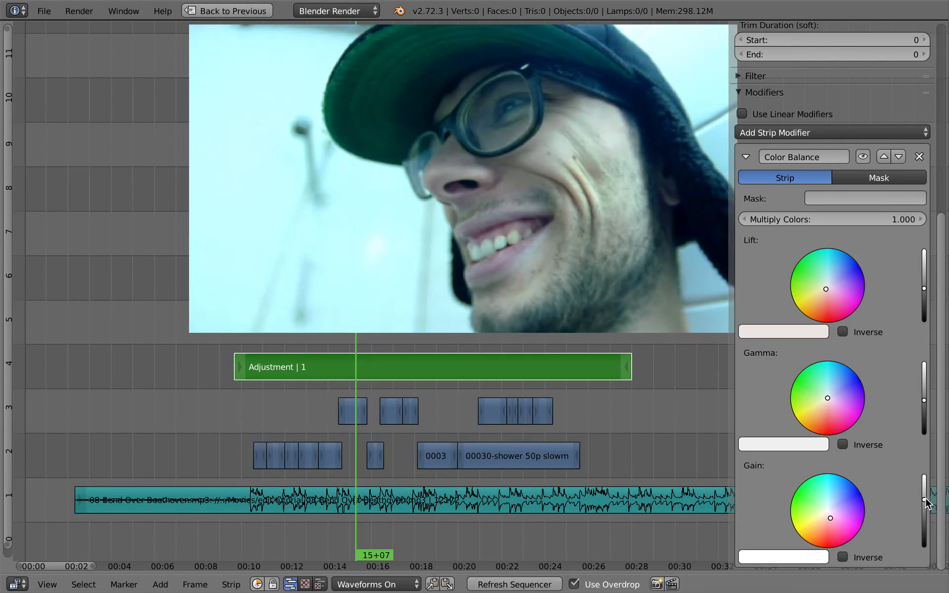
# Step: Check the grade at 11+23 and shift the lift, gamma and gain colors a little further towards red
pyautogui.moveTo(362, 385); pyautogui.dragTo(282, 387)
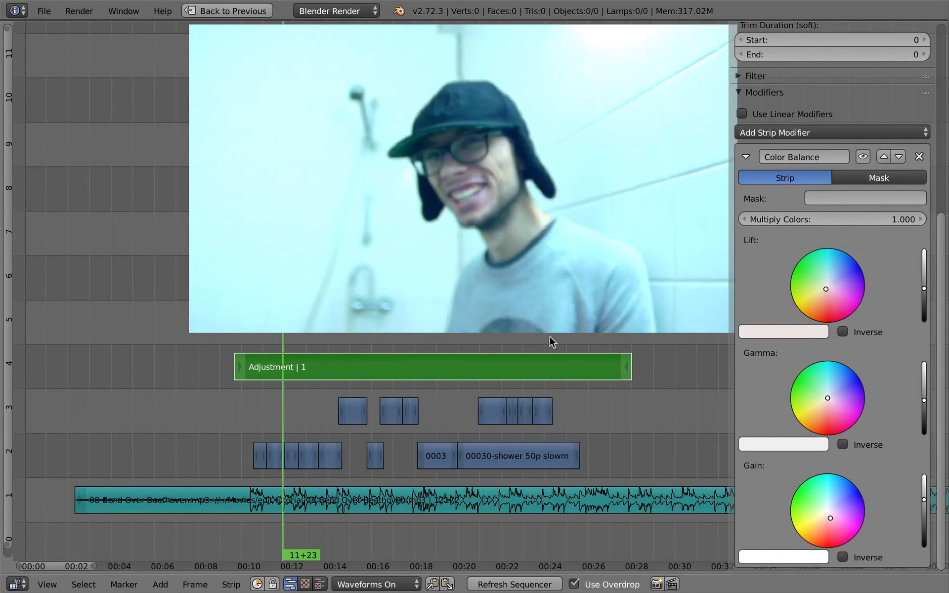
pyautogui.click(826, 290)
pyautogui.click(832, 522)
# Step: Play the graded excerpts from 10+17 to 26+09 with the strip properties hidden to review the color grade
pyautogui.moveTo(259, 402)
pyautogui.mouseDown()
pyautogui.moveTo(267, 408)
pyautogui.moveTo(257, 410)
pyautogui.mouseUp()
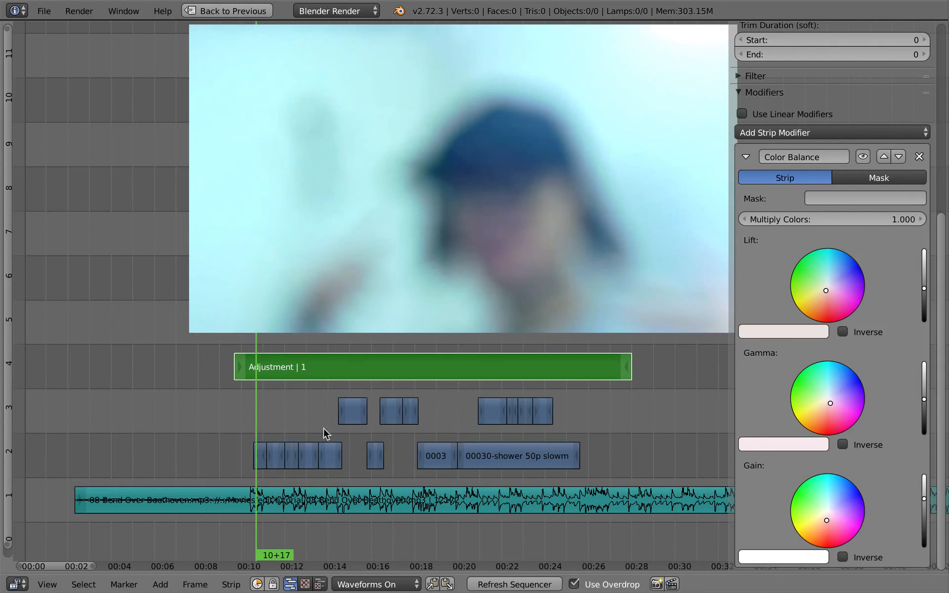
pyautogui.hotkey('alt', 'a')
pyautogui.press('n')
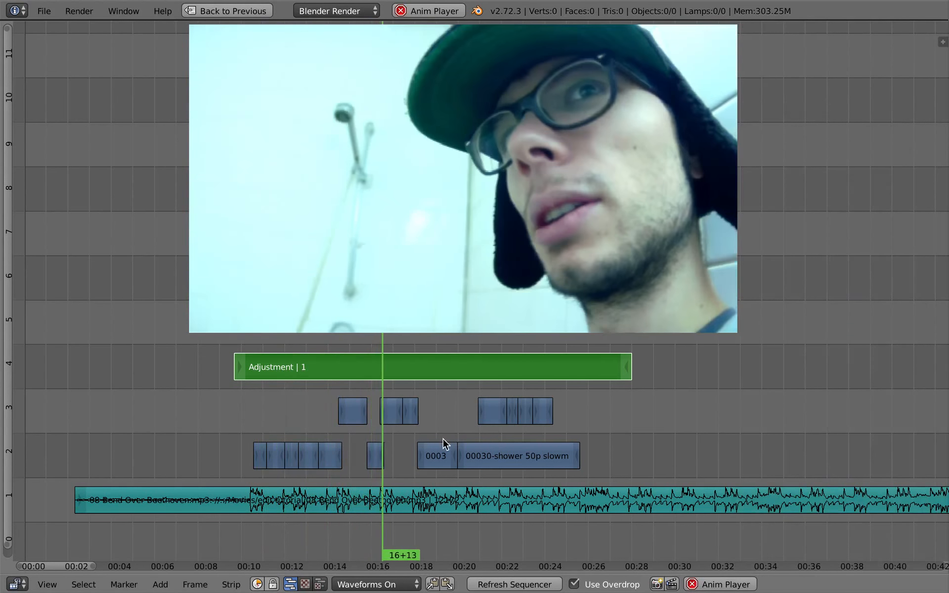
pyautogui.keyDown('ctrl'); pyautogui.moveTo(444, 437); pyautogui.dragTo(437, 451, button='middle'); pyautogui.keyUp('ctrl')
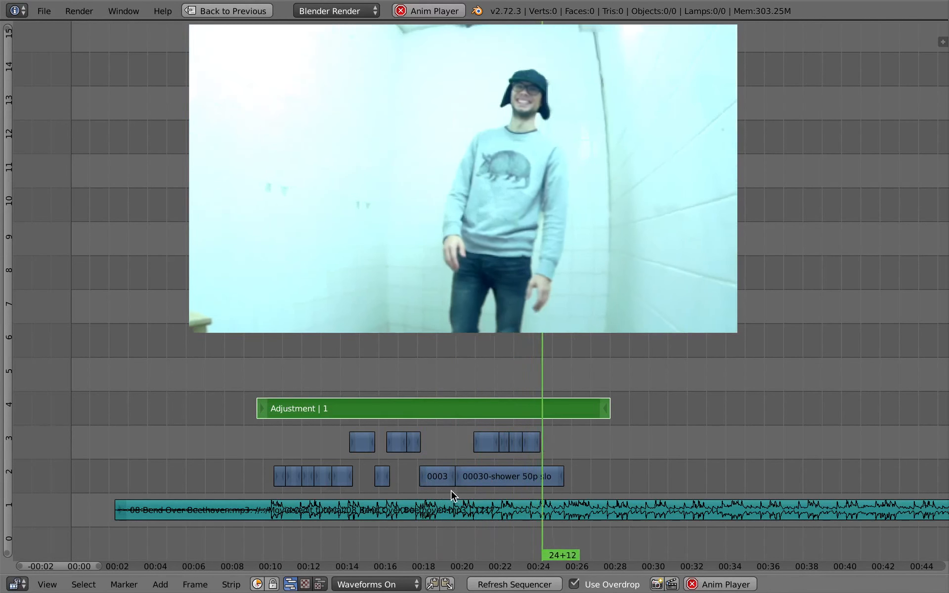
pyautogui.hotkey('alt', 'a')
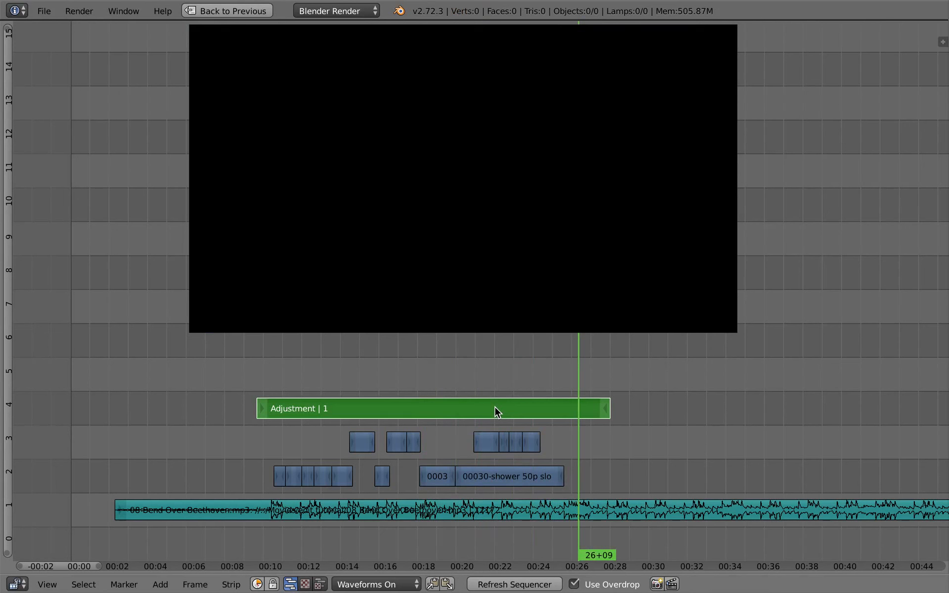
# Step: Switch to Blender's empty edit scene, add the Sync_itv scene as a strip at frame 1 in channel 1, and disable Use Overdrop
pyautogui.press('super+Tab')
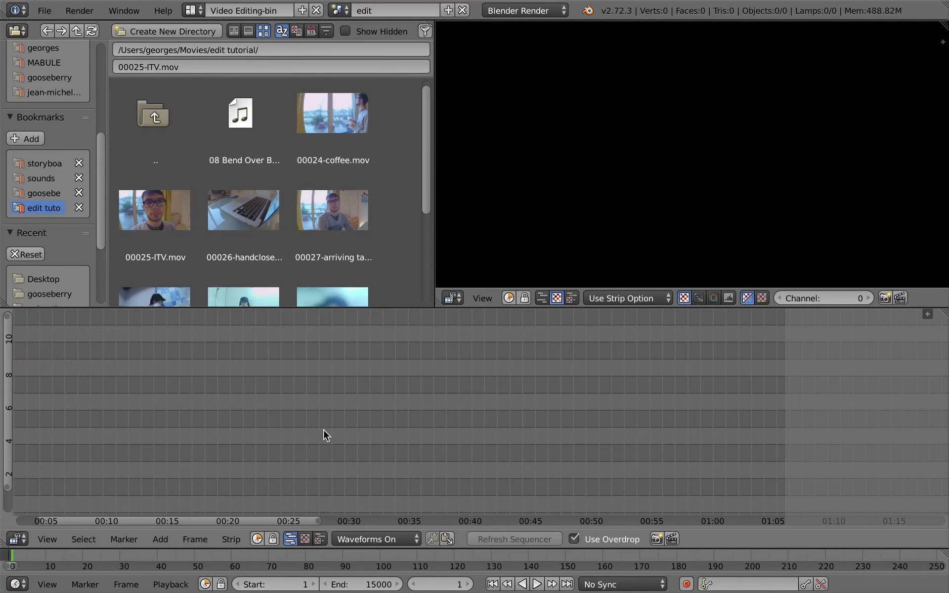
pyautogui.press('Home')
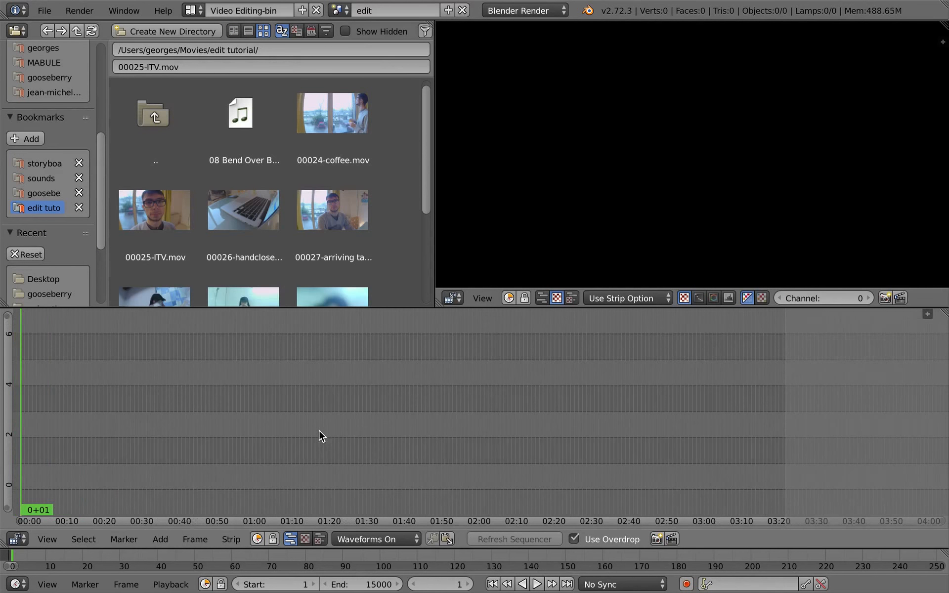
pyautogui.moveTo(235, 411); pyautogui.dragTo(271, 405, button='middle')
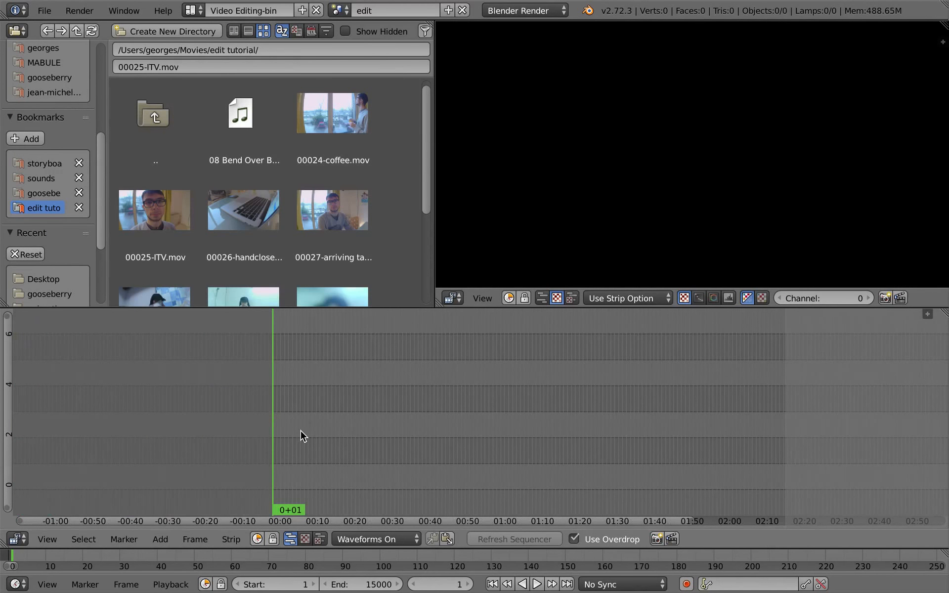
pyautogui.hotkey('shift', 'a')
pyautogui.moveTo(300, 429)
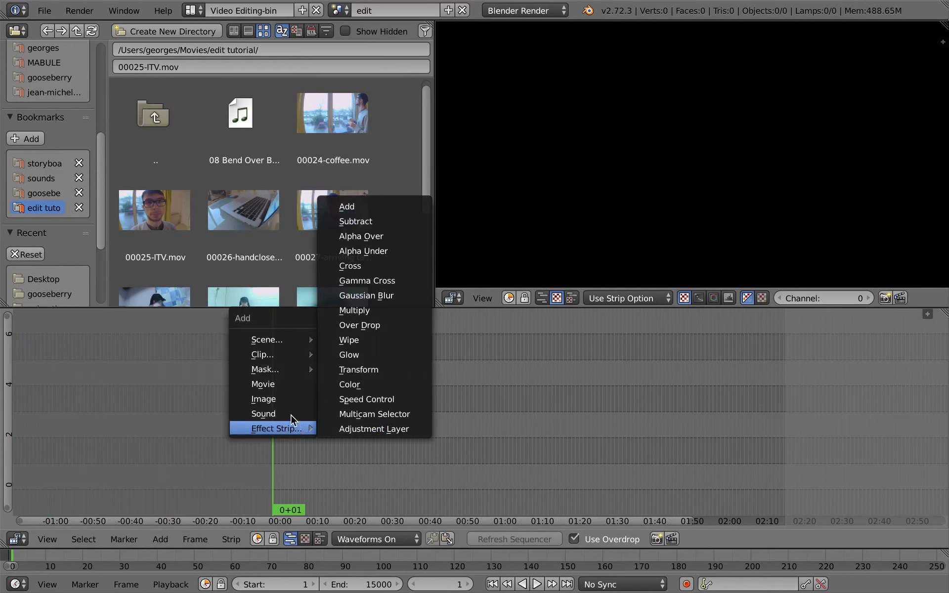
pyautogui.moveTo(281, 349)
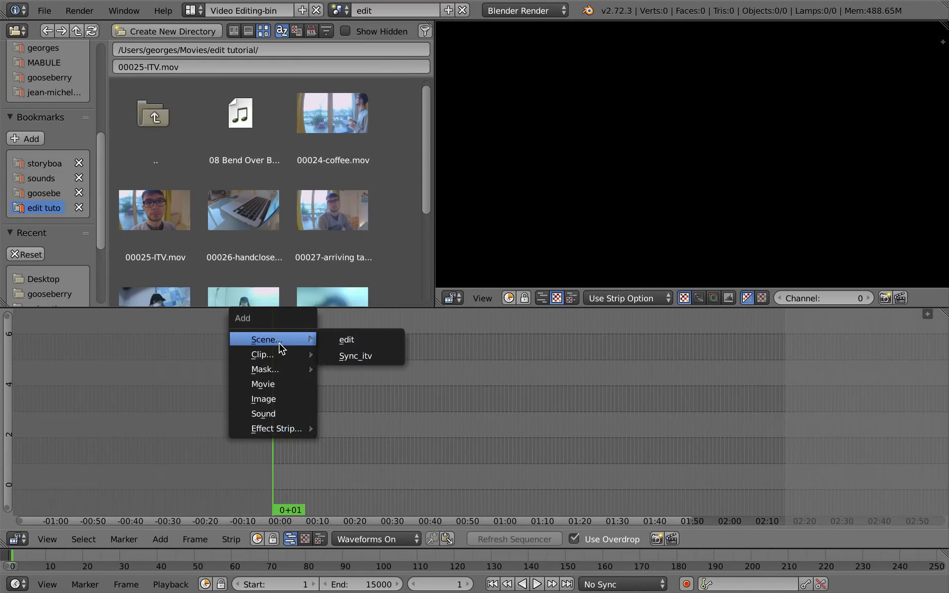
pyautogui.click(379, 358)
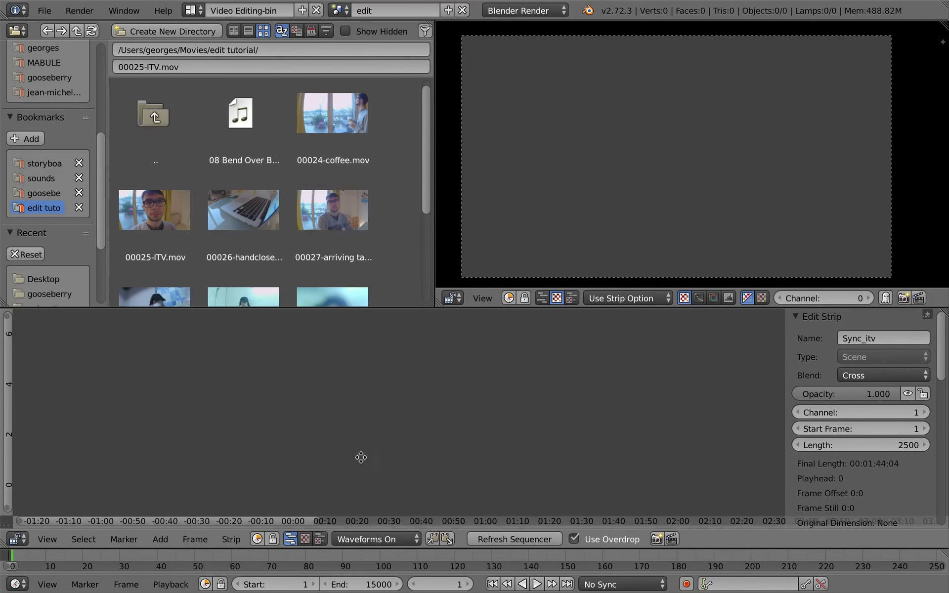
pyautogui.click(574, 539)
pyautogui.moveTo(350, 431); pyautogui.dragTo(547, 447, button='middle')
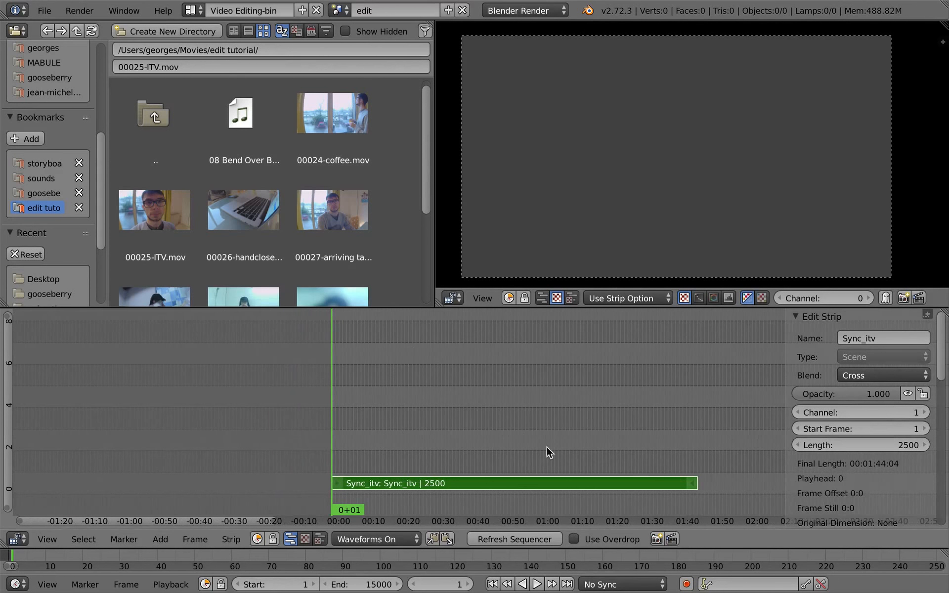